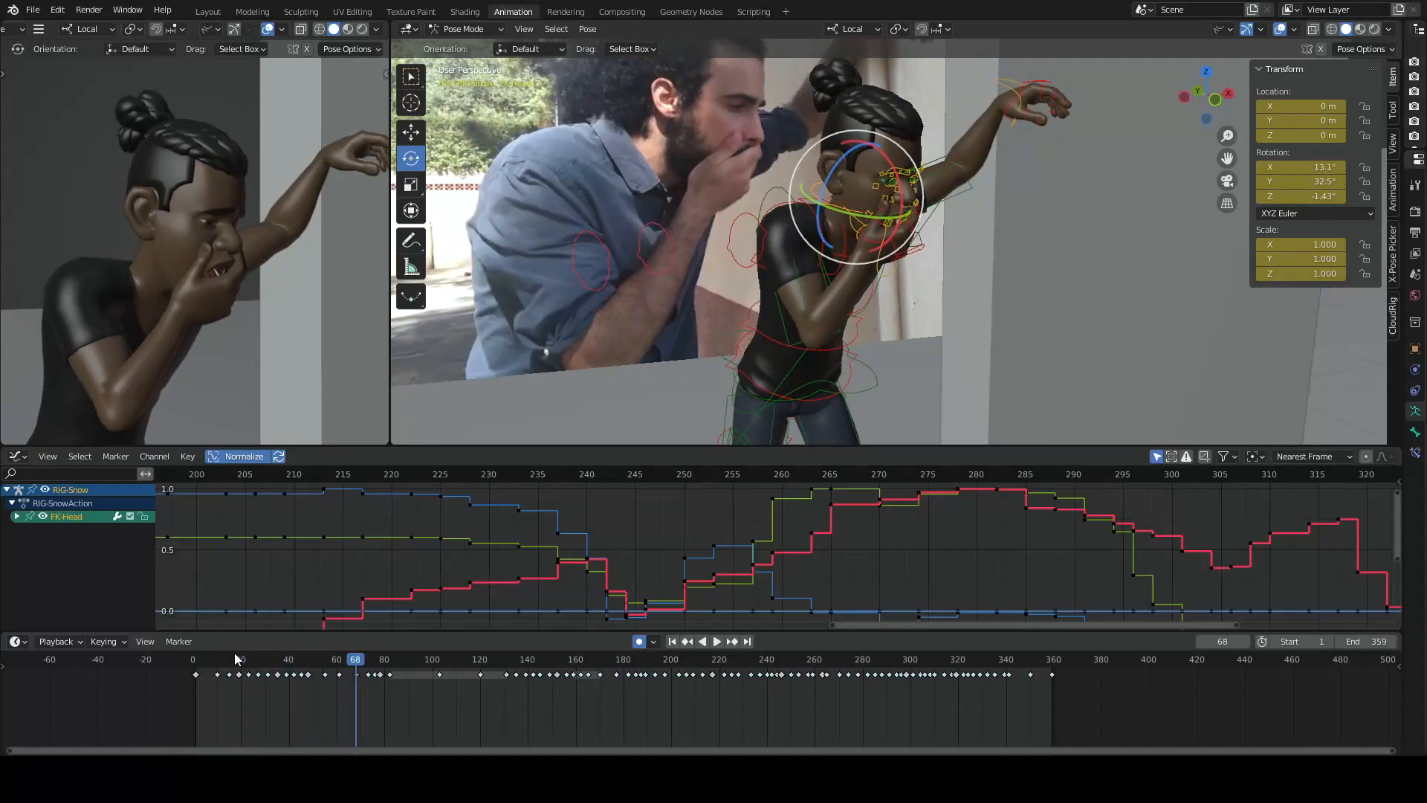
- Stop playback and step through the character's keyframed poses from frame 68 to frame 120
{"action": "key", "text": "space"}
{"action": "key", "text": "Left"}
{"action": "key", "text": "Left"}
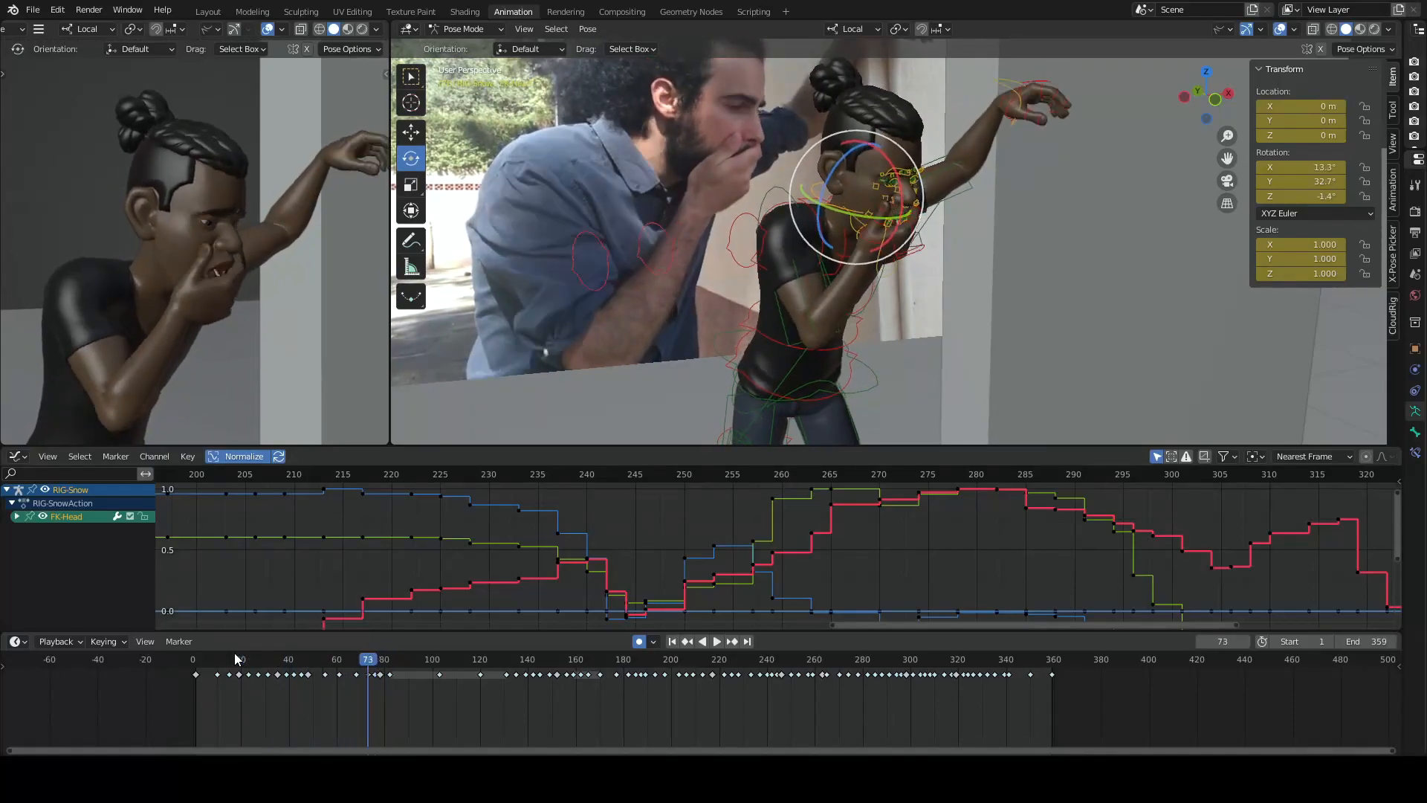
{"action": "key", "text": "Up"}
{"action": "key", "text": "Up"}
{"action": "key", "text": "Up"}
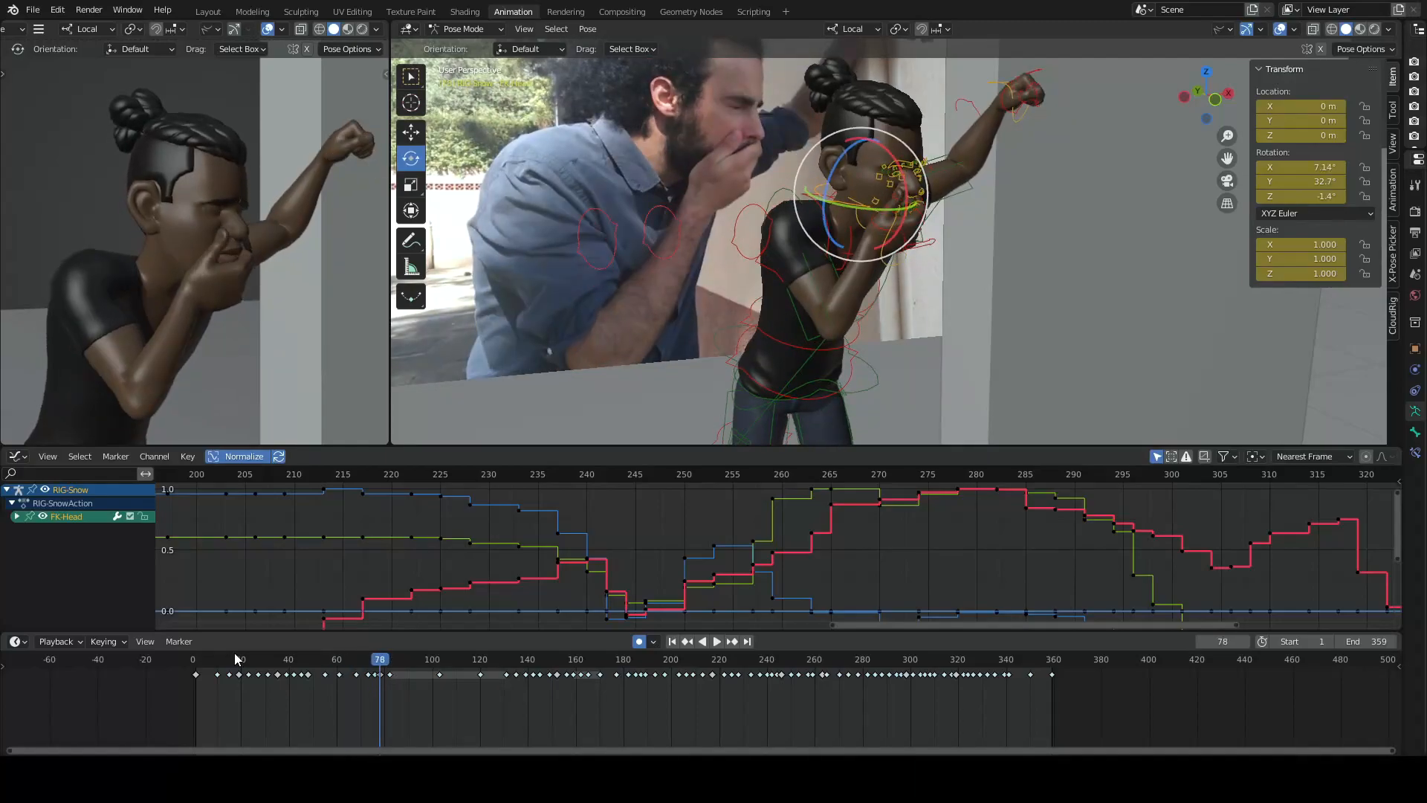
{"action": "key", "text": "Down"}
{"action": "key", "text": "Up"}
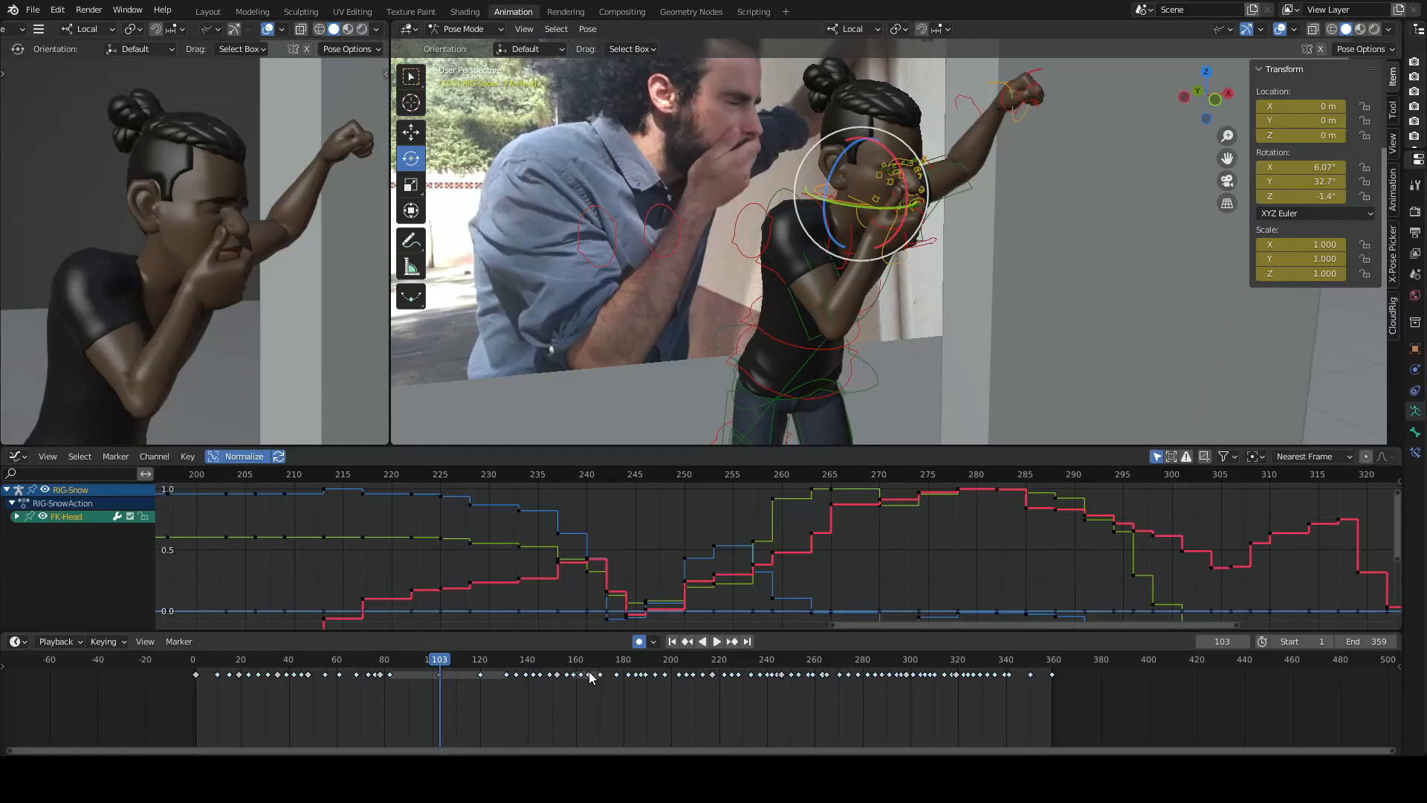
{"action": "key", "text": "Up"}
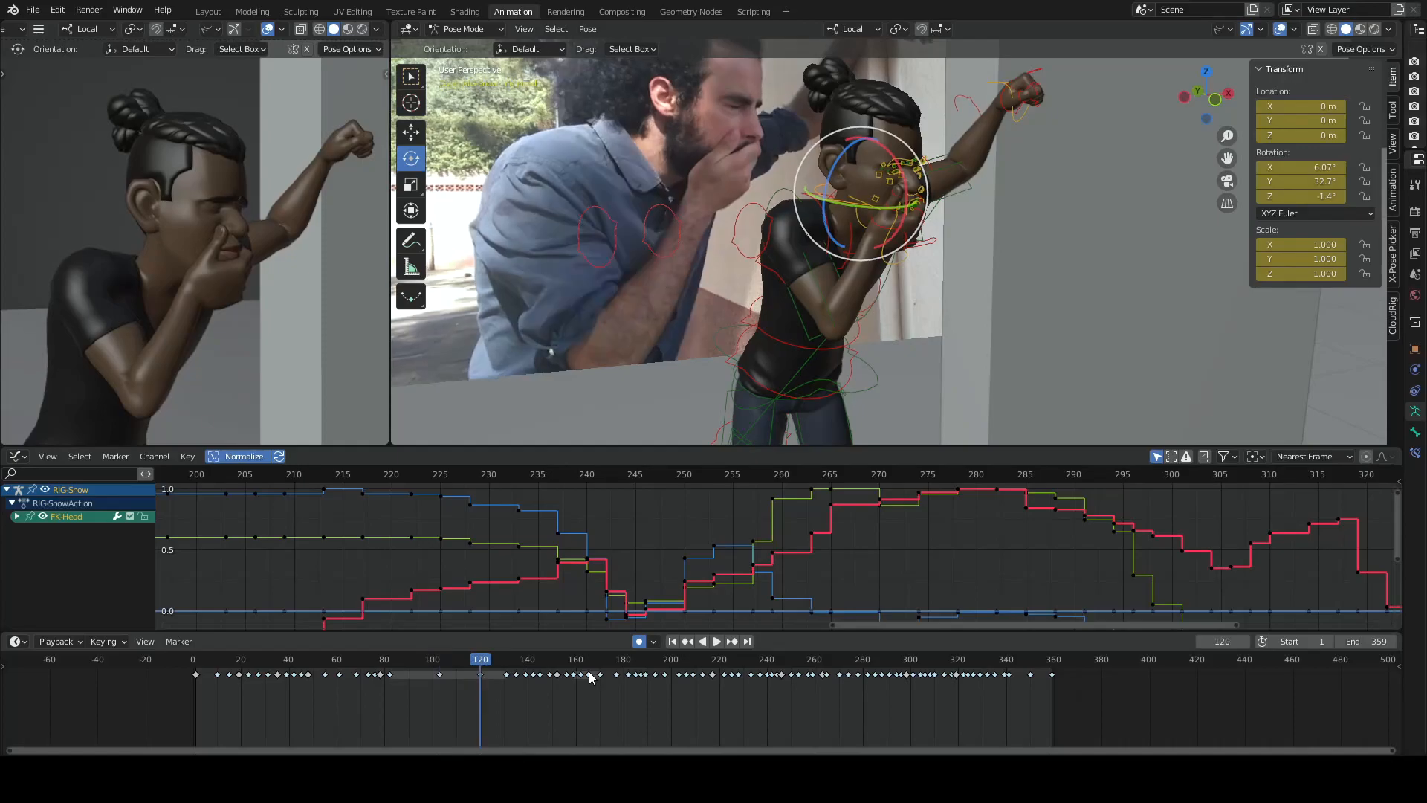
- Play the animation from frame 5 to review the character's performance beside the reference video
{"action": "left_click", "coordinate": [205, 660]}
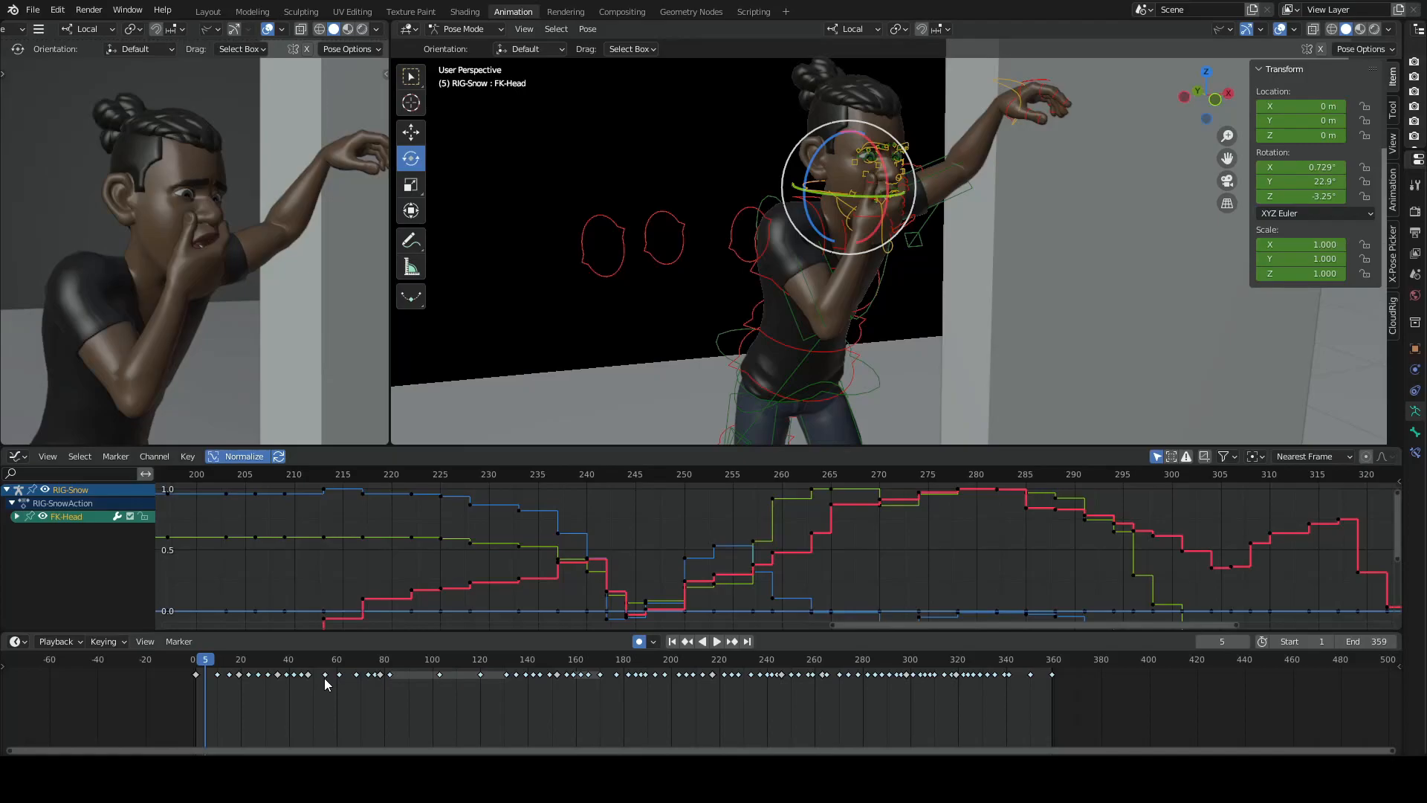
{"action": "key", "text": "space"}
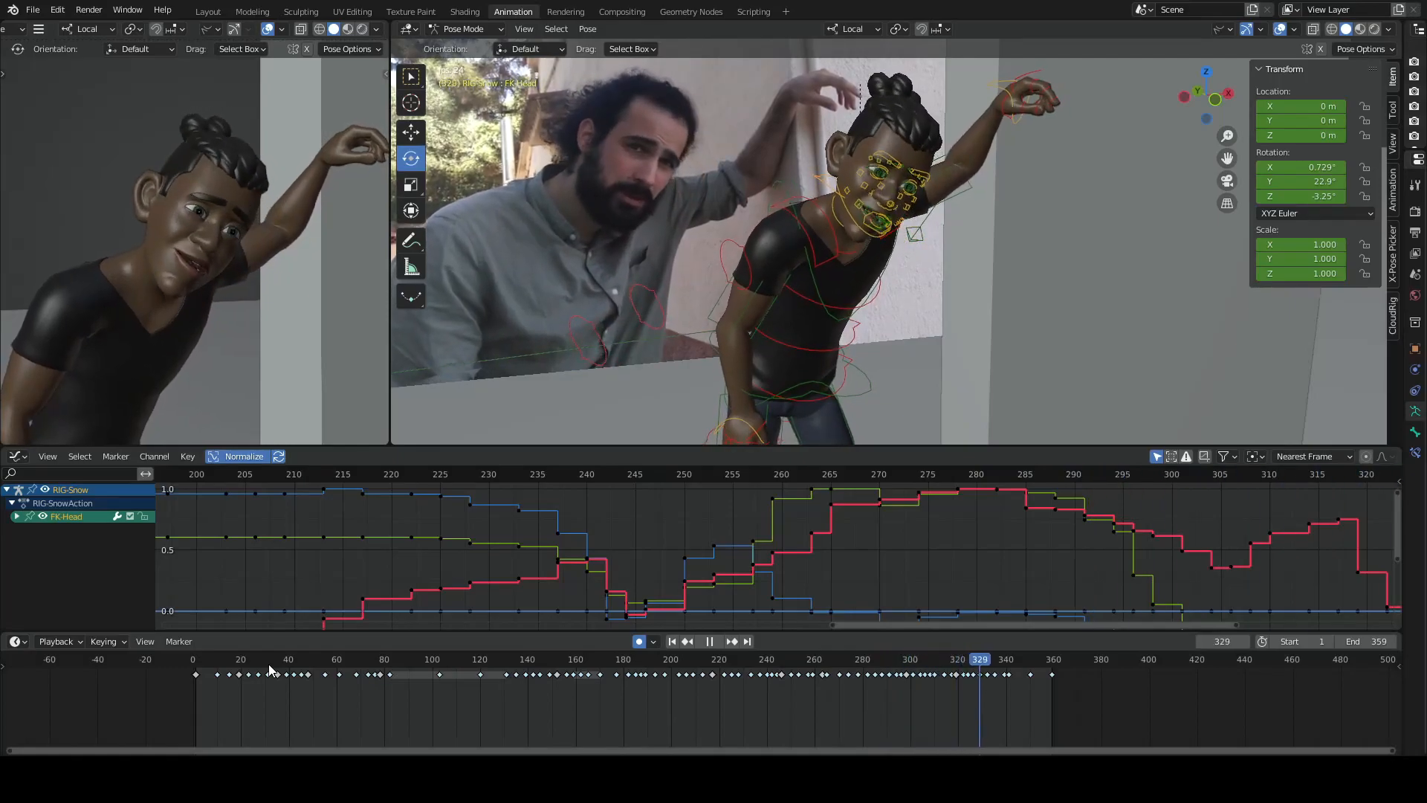
{"action": "key", "text": "space"}
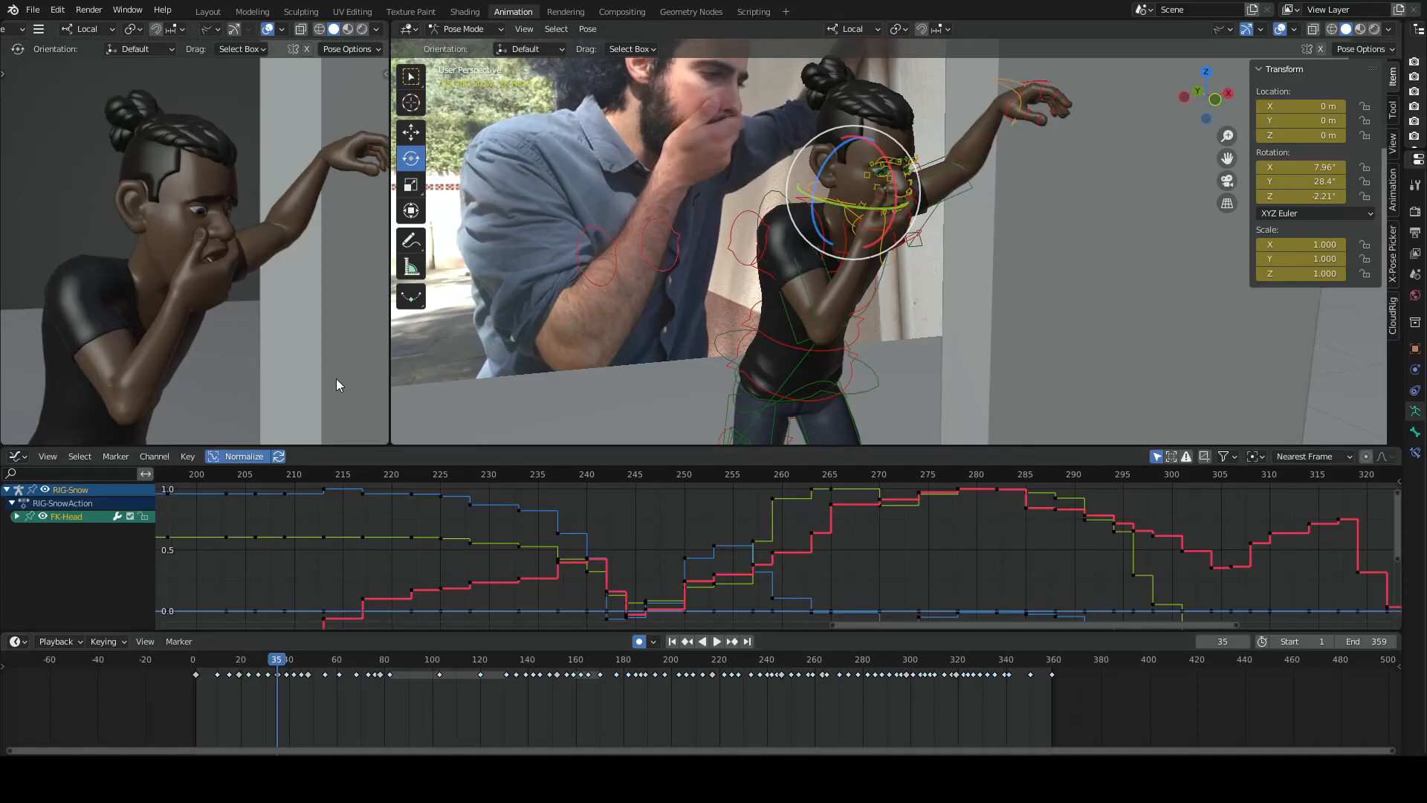
- Return to frame 11 and examine the character's poses up to frame 35 against the reference footage
{"action": "left_click", "coordinate": [219, 661]}
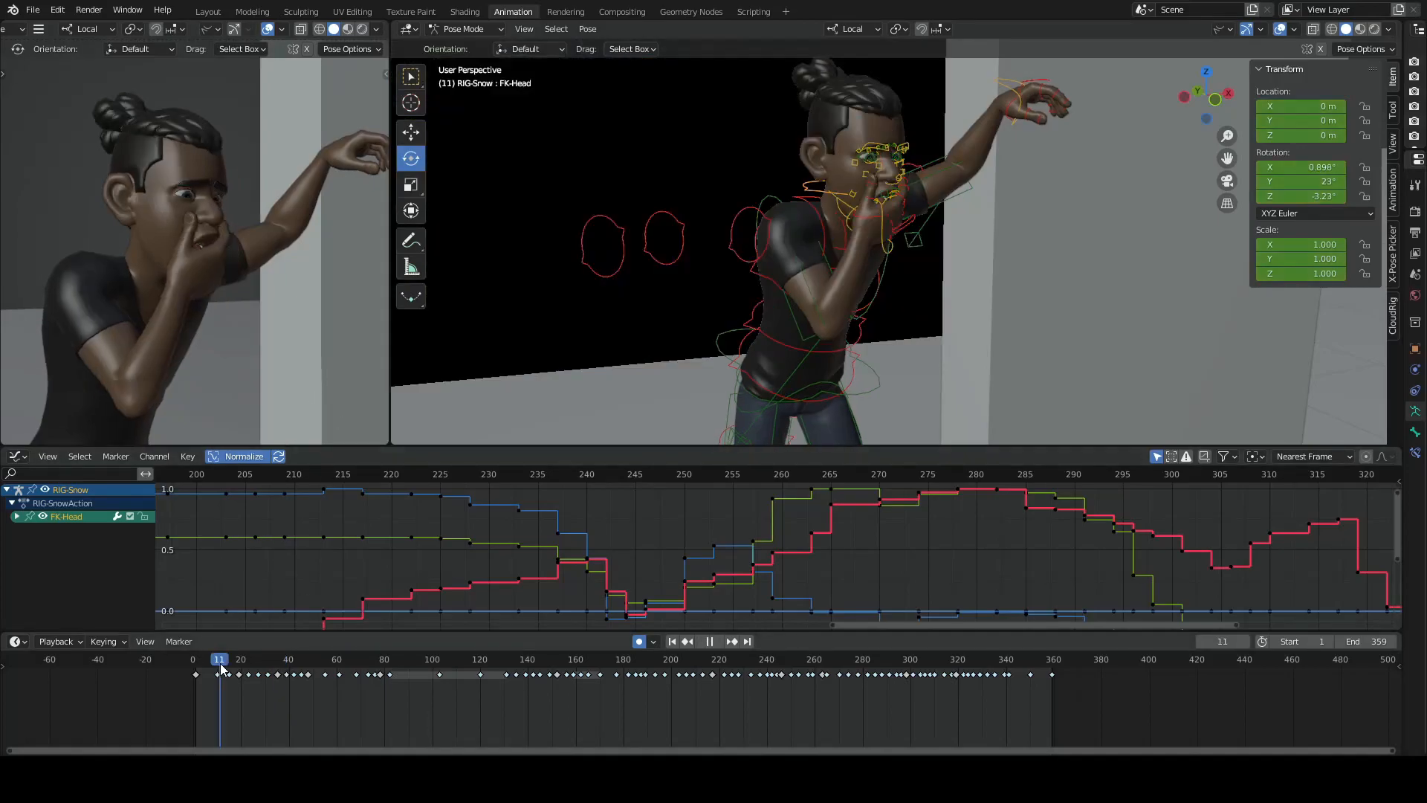
{"action": "key", "text": "space"}
{"action": "key", "text": "space"}
{"action": "key", "text": "Down"}
{"action": "key", "text": "Down"}
{"action": "key", "text": "Down"}
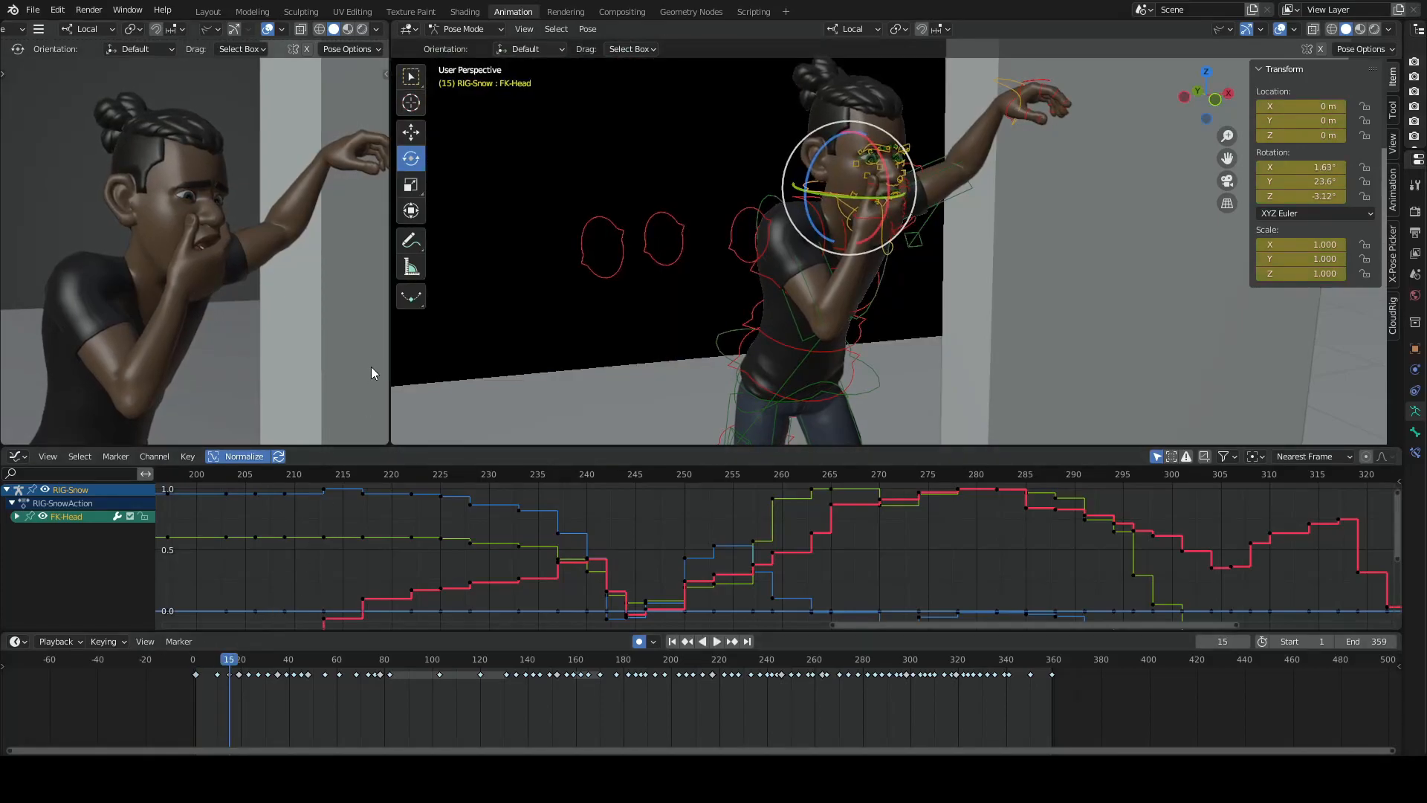
{"action": "key", "text": "Up"}
{"action": "key", "text": "Right"}
{"action": "key", "text": "Right"}
{"action": "key", "text": "Right"}
{"action": "key", "text": "Right"}
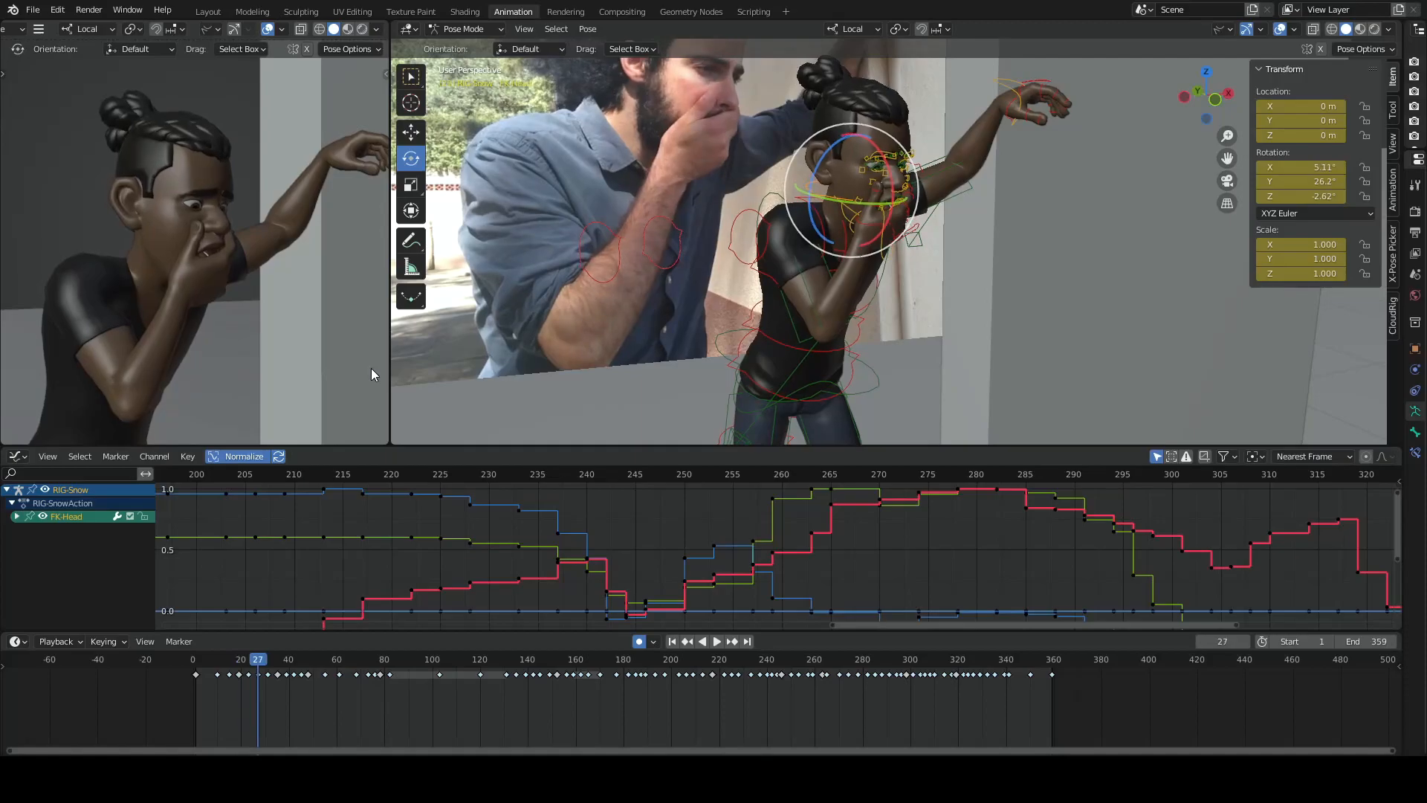
{"action": "key", "text": "space"}
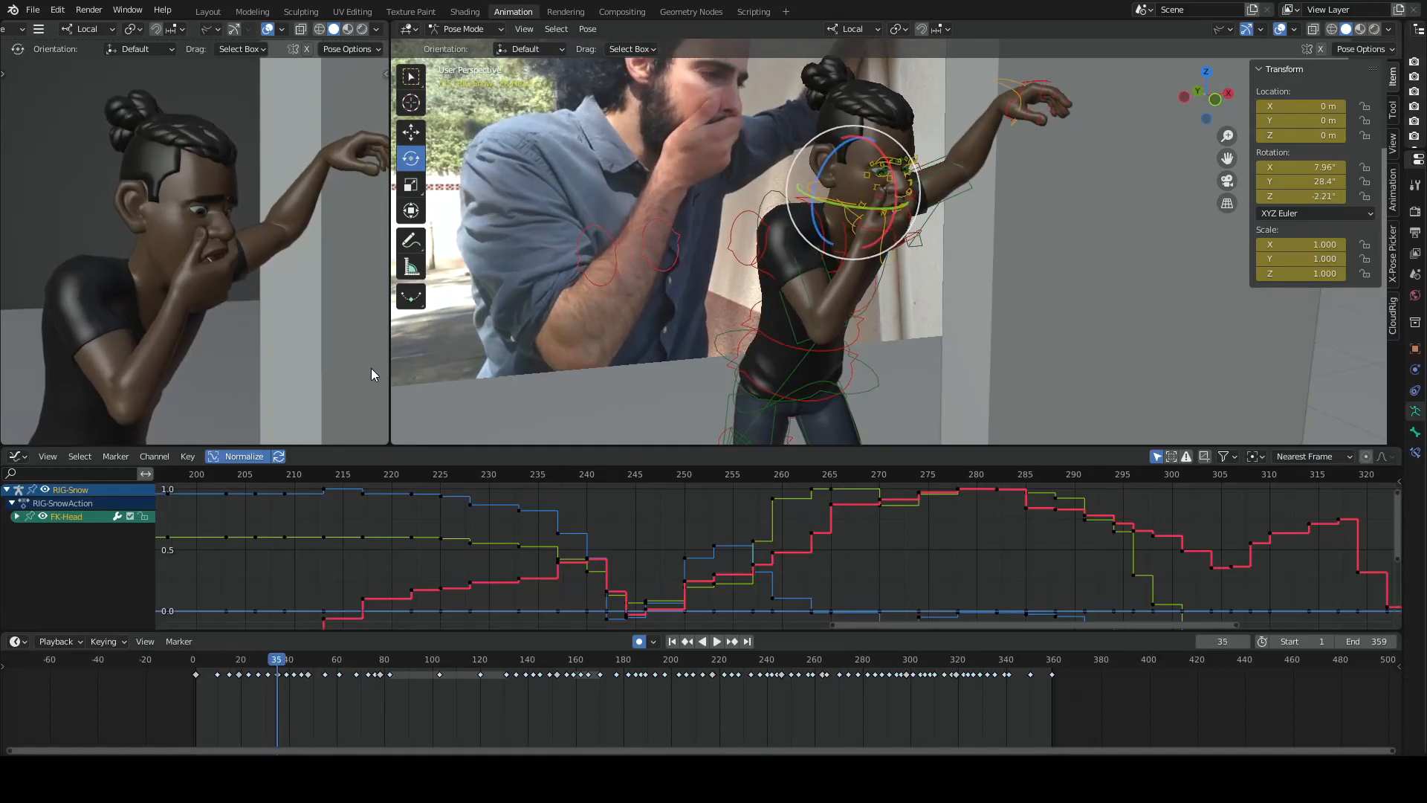
- Compare the head's lowering poses on the keyframes between frames 35 and 48
{"action": "key", "text": "Up"}
{"action": "key", "text": "Down"}
{"action": "key", "text": "Down"}
{"action": "key", "text": "Down"}
{"action": "key", "text": "Down"}
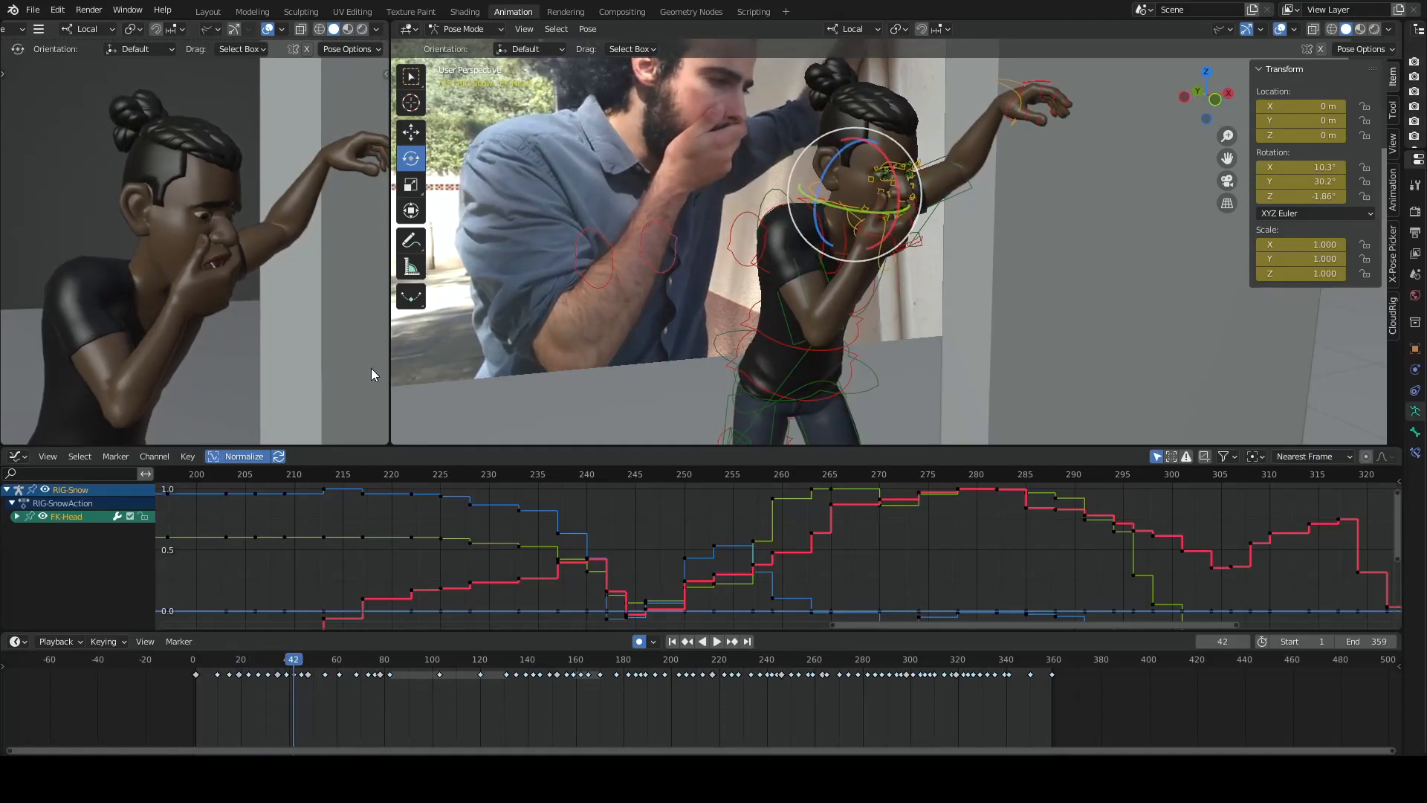
{"action": "key", "text": "Up"}
{"action": "key", "text": "Up"}
{"action": "key", "text": "Up"}
{"action": "key", "text": "Up"}
{"action": "key", "text": "Up"}
{"action": "key", "text": "Down"}
{"action": "key", "text": "Down"}
- Step back to frame 42, then examine the successive key poses up to frame 76
{"action": "key", "text": "Up"}
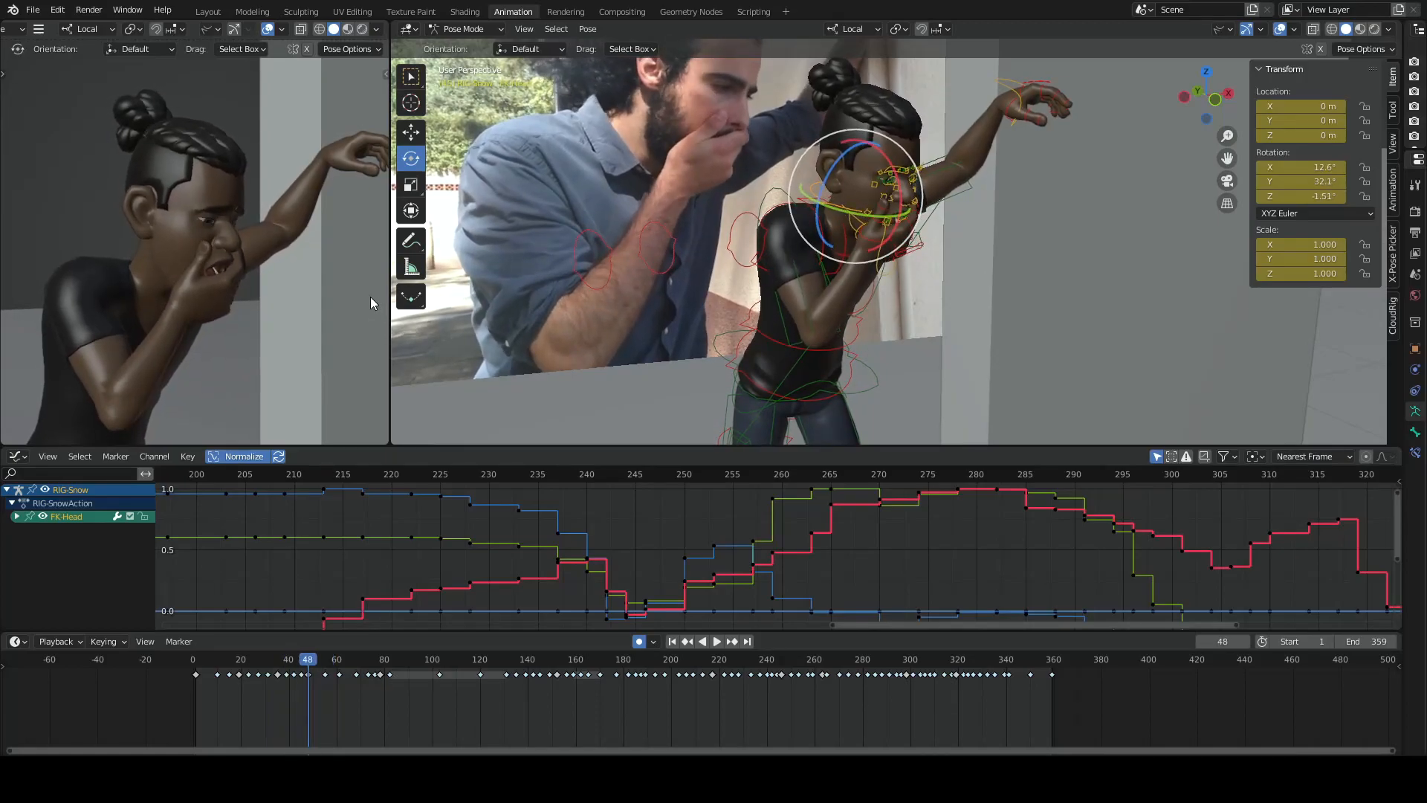
{"action": "key", "text": "Down"}
{"action": "key", "text": "Down"}
{"action": "key", "text": "Up"}
{"action": "key", "text": "Up"}
{"action": "key", "text": "Down"}
{"action": "key", "text": "Down"}
{"action": "key", "text": "Down"}
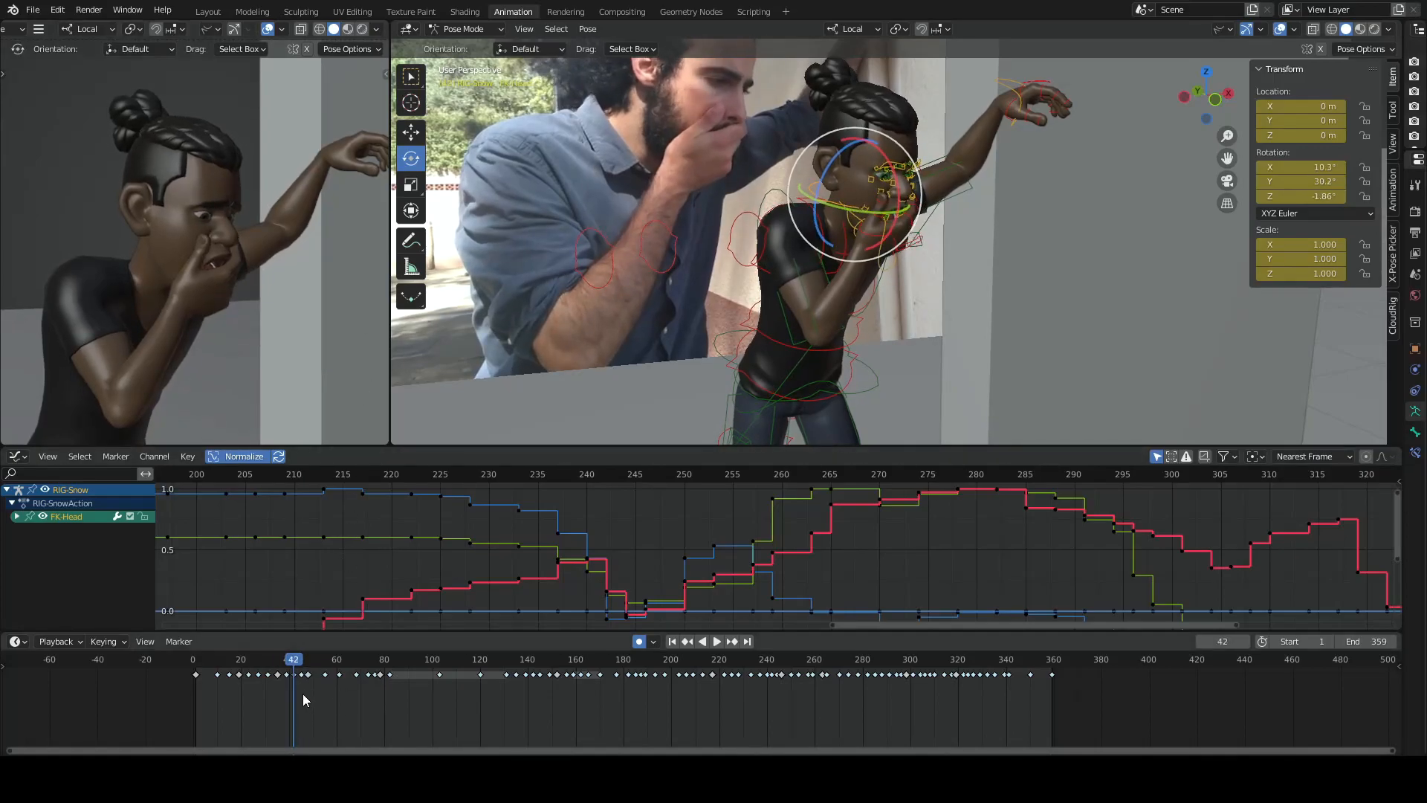
{"action": "key", "text": "Up"}
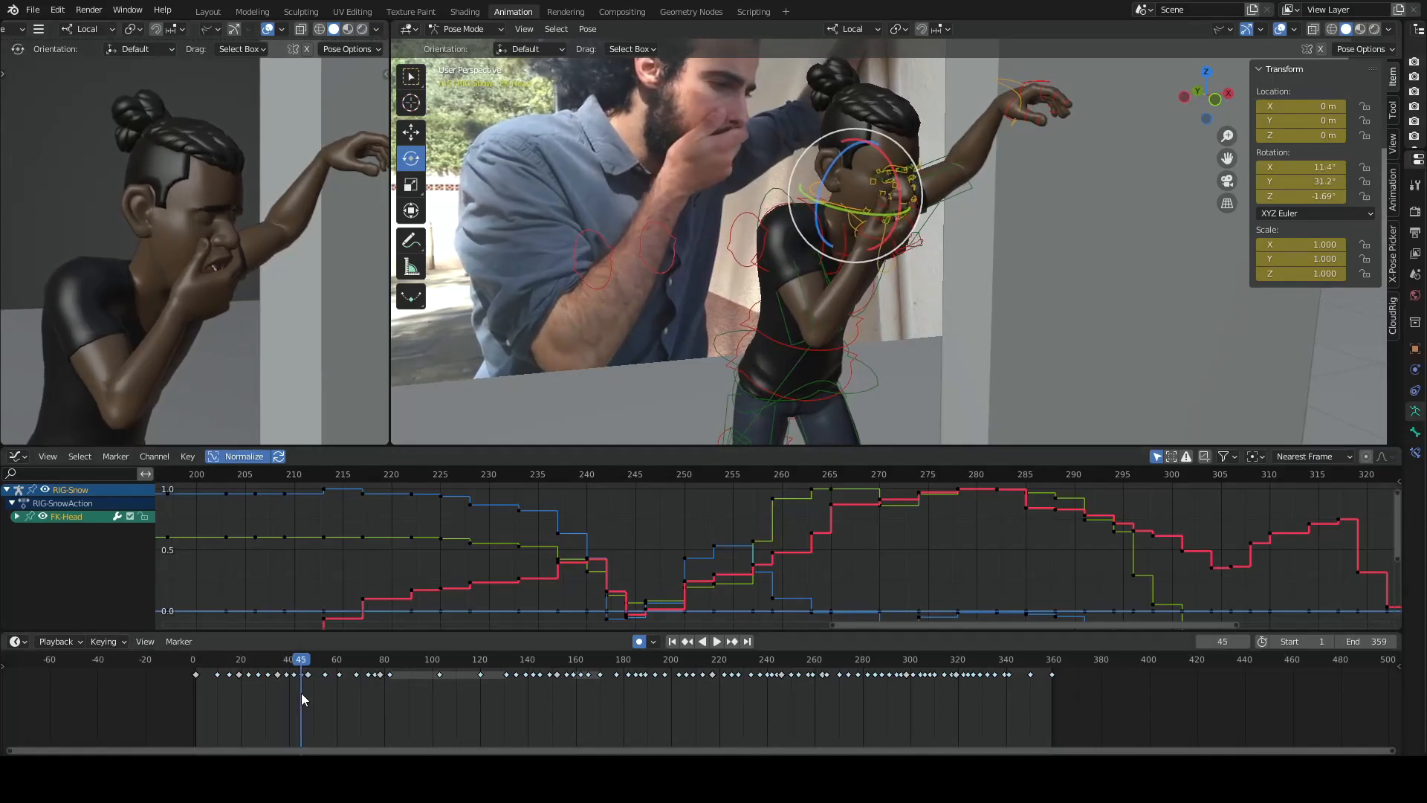
{"action": "key", "text": "Up"}
{"action": "key", "text": "Up"}
{"action": "key", "text": "Up"}
{"action": "key", "text": "Up"}
{"action": "key", "text": "Up"}
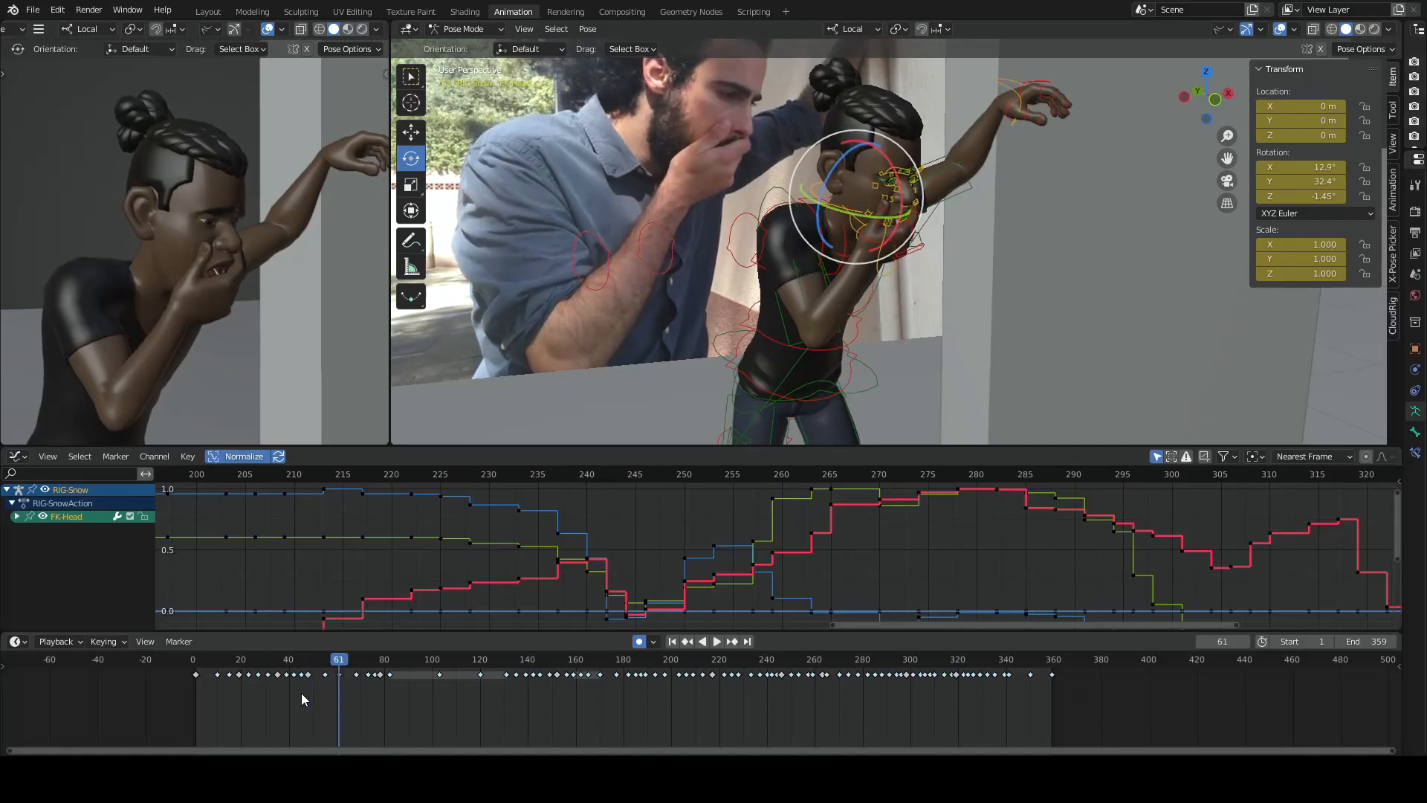
{"action": "key", "text": "Up"}
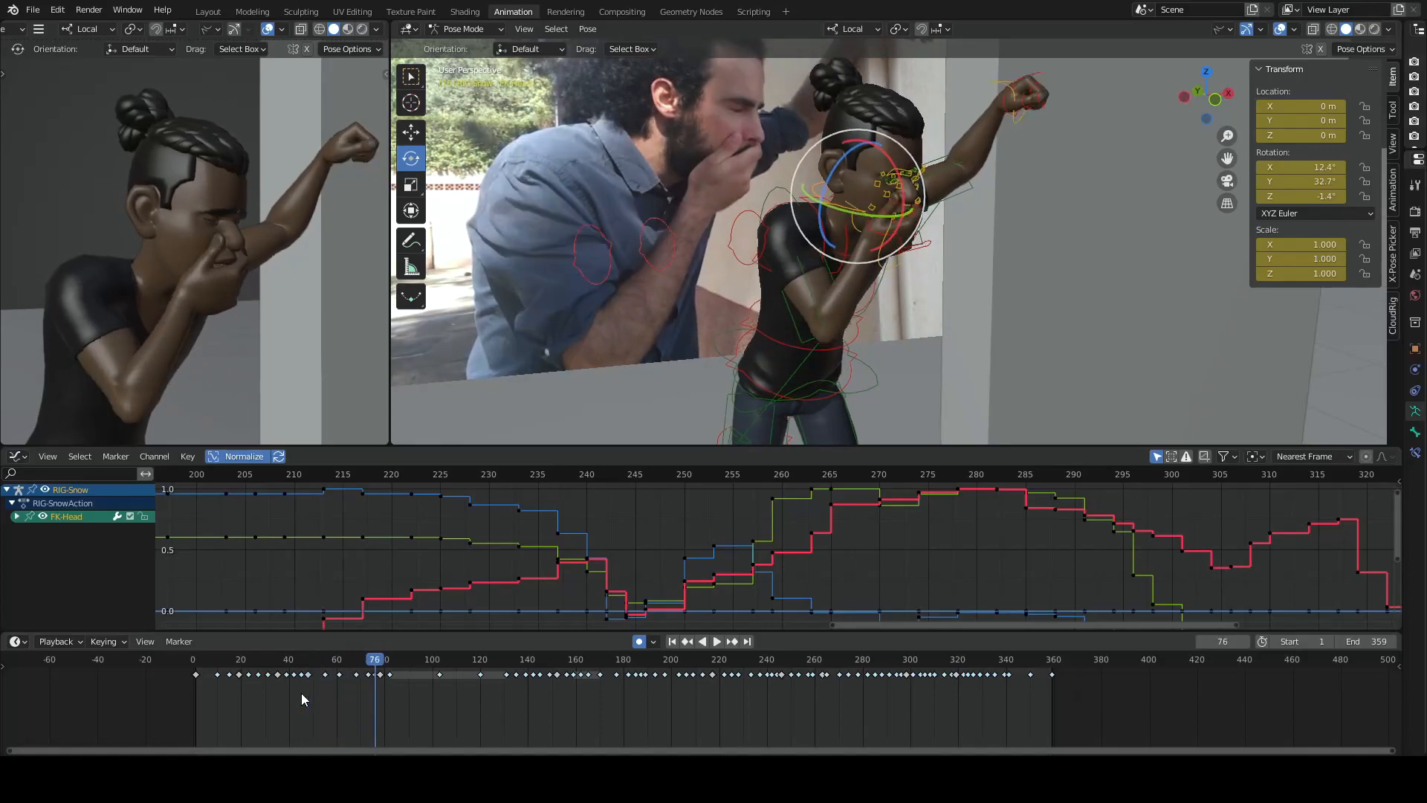
- Flip repeatedly between the neighbouring keyframes around frames 73 and 76 to examine the sudden change of pose
{"action": "key", "text": "Up"}
{"action": "key", "text": "Down"}
{"action": "key", "text": "Up"}
{"action": "key", "text": "Down"}
{"action": "key", "text": "Up"}
{"action": "key", "text": "Down"}
{"action": "key", "text": "Up"}
{"action": "key", "text": "Down"}
{"action": "key", "text": "Up"}
{"action": "key", "text": "Down"}
{"action": "key", "text": "Up"}
{"action": "key", "text": "Down"}
{"action": "key", "text": "Up"}
{"action": "key", "text": "Down"}
{"action": "key", "text": "Up"}
{"action": "key", "text": "Up"}
{"action": "key", "text": "Down"}
{"action": "key", "text": "Up"}
{"action": "key", "text": "Down"}
{"action": "key", "text": "Down"}
{"action": "key", "text": "Up"}
{"action": "key", "text": "Down"}
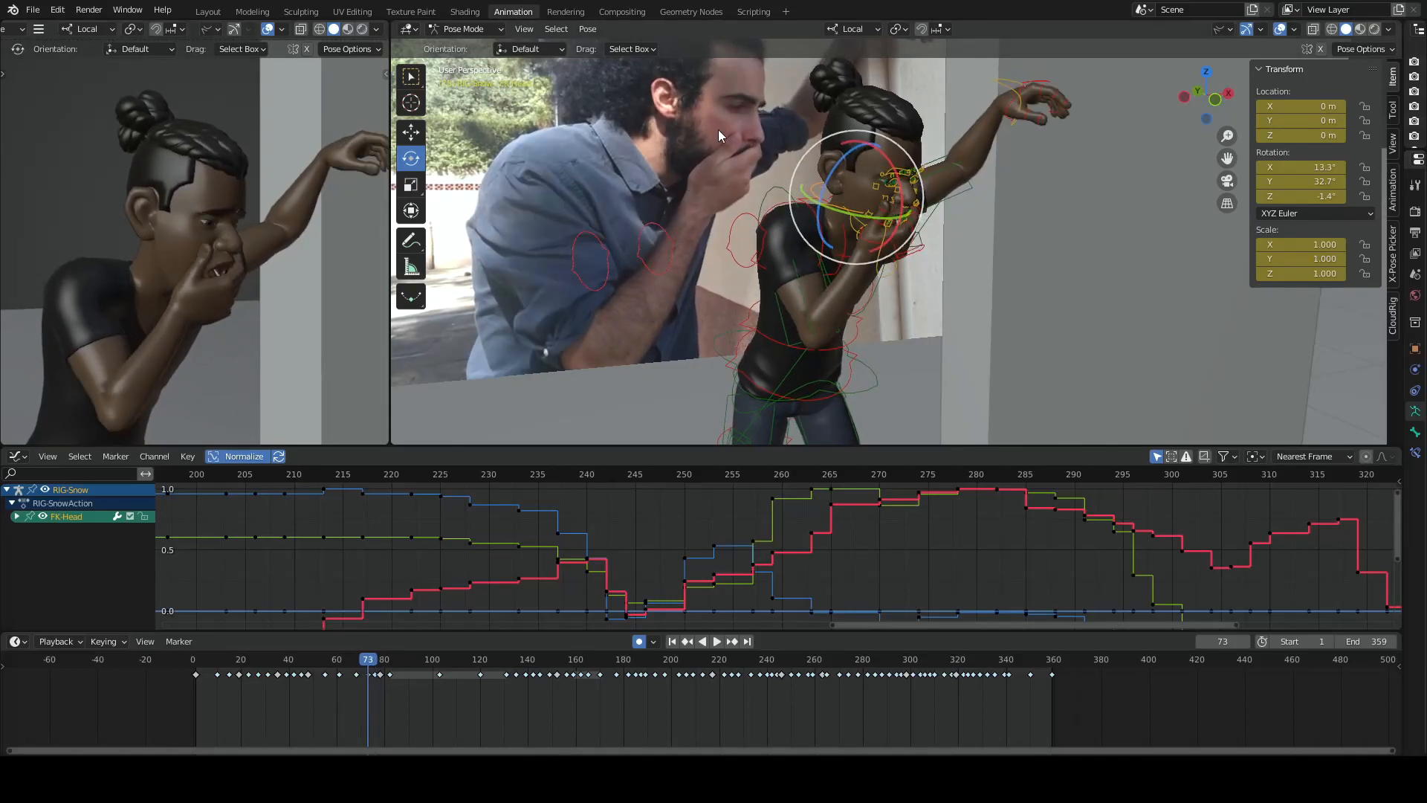
- Compare the reference actor's face and hand with the character's poses between frames 73 and 78
{"action": "key", "text": "Up"}
{"action": "key", "text": "Up"}
{"action": "key", "text": "Down"}
{"action": "key", "text": "Down"}
{"action": "key", "text": "Up"}
{"action": "key", "text": "Up"}
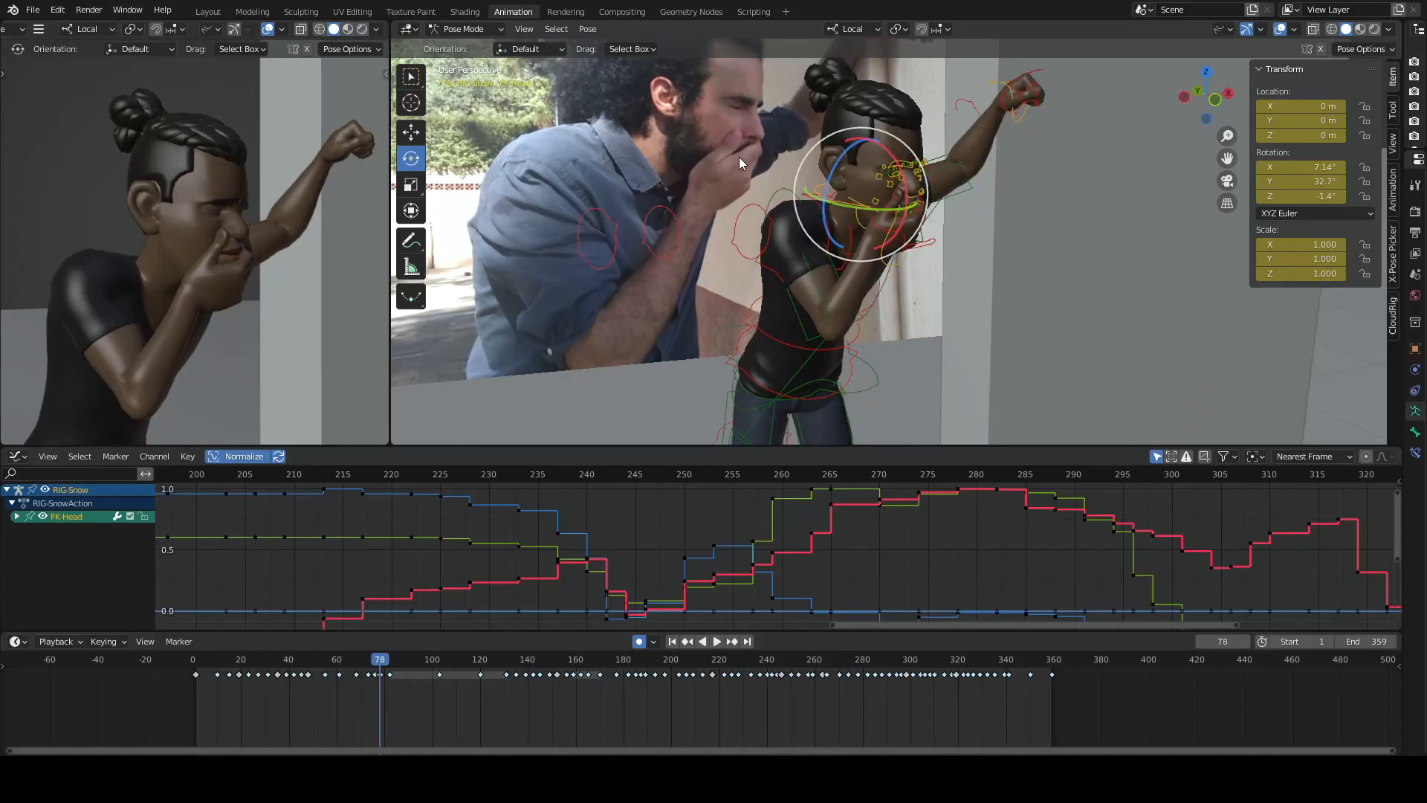
{"action": "key", "text": "Down"}
{"action": "key", "text": "Down"}
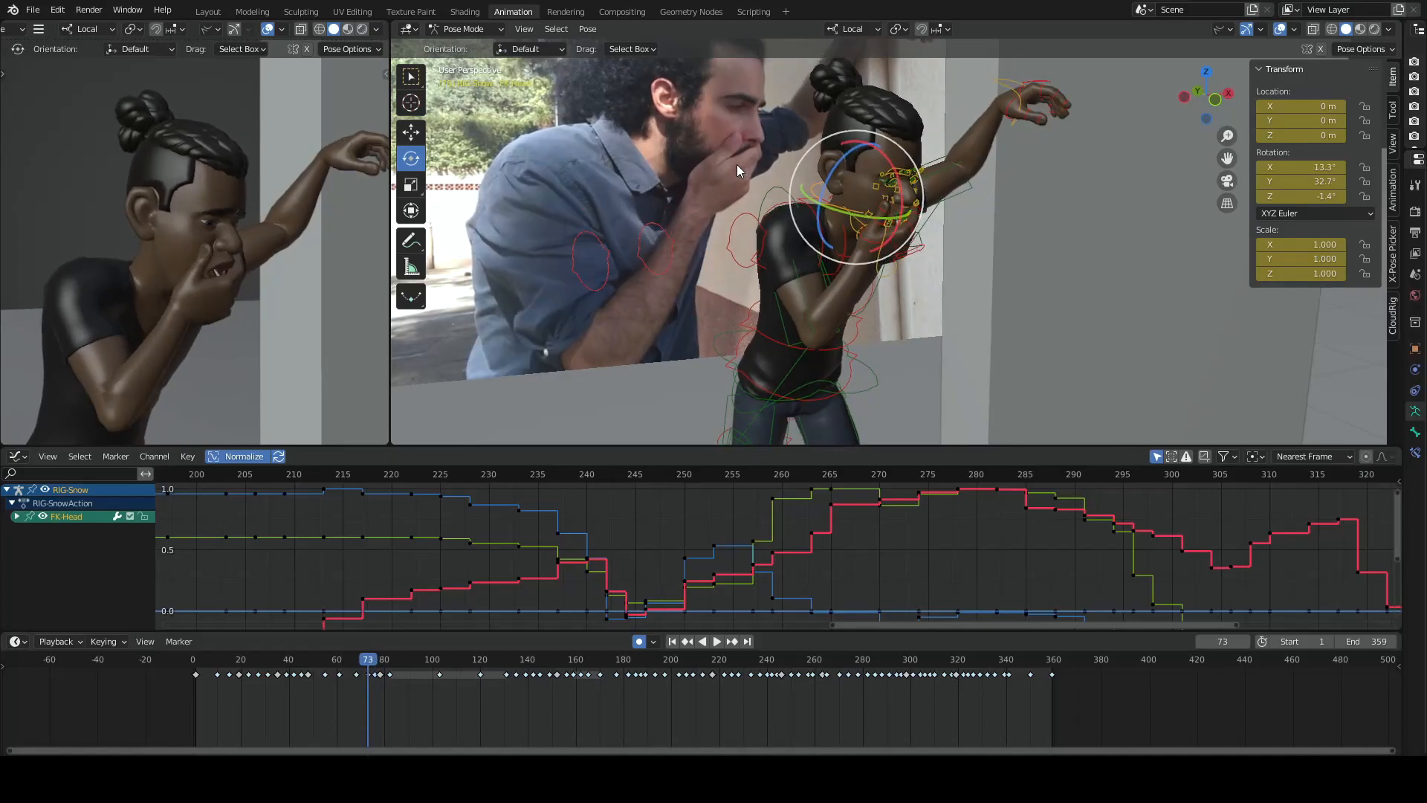
{"action": "key", "text": "Up"}
{"action": "key", "text": "Down"}
{"action": "key", "text": "Up"}
{"action": "key", "text": "Down"}
{"action": "key", "text": "Up"}
{"action": "key", "text": "Down"}
{"action": "key", "text": "Up"}
{"action": "key", "text": "Down"}
{"action": "key", "text": "Up"}
- Examine how the character's face and the hand over the mouth change between frames 73 and 78
{"action": "key", "text": "Up"}
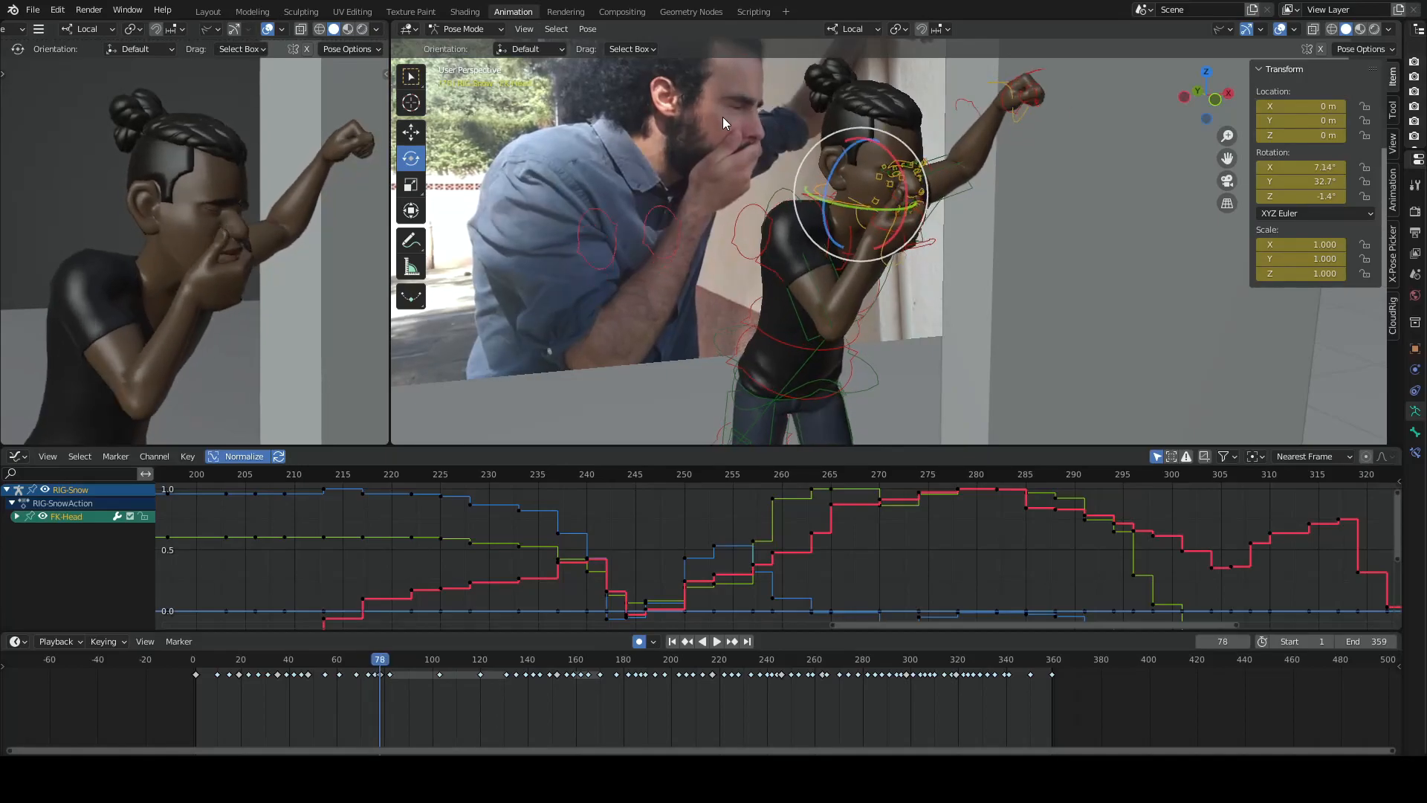
{"action": "key", "text": "Down"}
{"action": "key", "text": "Down"}
{"action": "key", "text": "Down"}
{"action": "key", "text": "Up"}
{"action": "key", "text": "Down"}
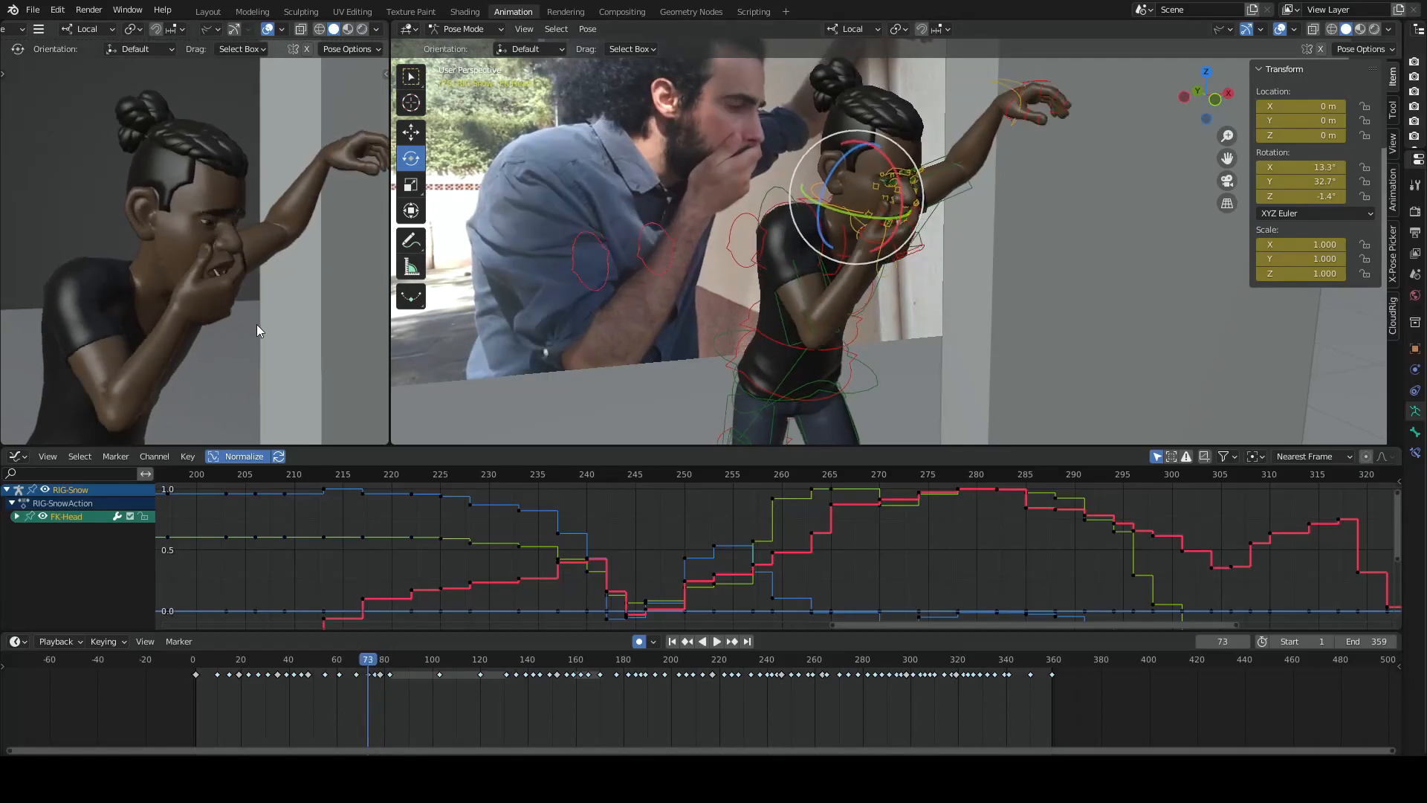
{"action": "key", "text": "Up"}
{"action": "key", "text": "Down"}
{"action": "key", "text": "Up"}
{"action": "key", "text": "Down"}
{"action": "key", "text": "Up"}
{"action": "key", "text": "Down"}
{"action": "key", "text": "Up"}
{"action": "key", "text": "Down"}
- Flip through the key poses between frames 73 and 82 to compare the cough's movement with the reference
{"action": "key", "text": "Up"}
{"action": "key", "text": "Up"}
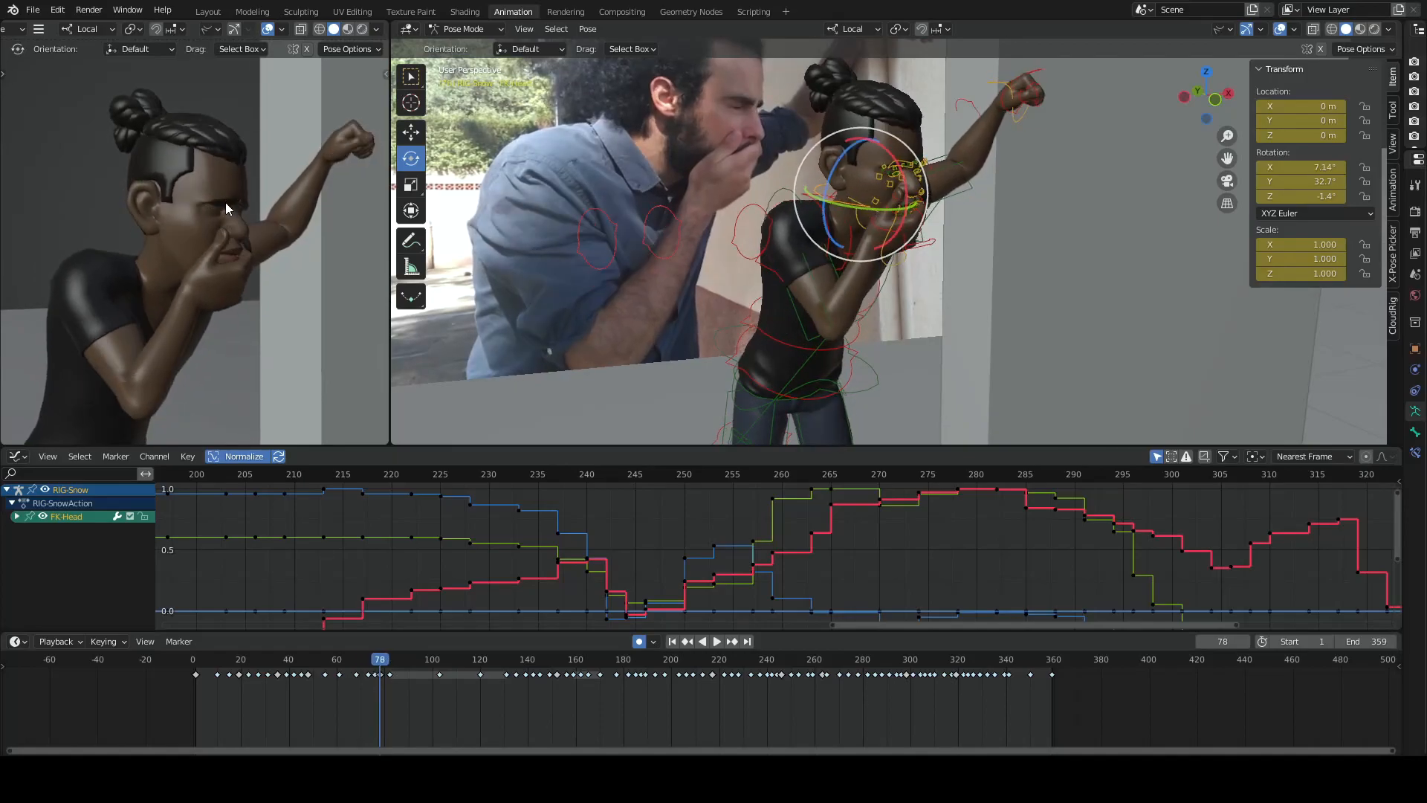
{"action": "key", "text": "Down"}
{"action": "key", "text": "Up"}
{"action": "key", "text": "Up"}
{"action": "key", "text": "Up"}
{"action": "key", "text": "Down"}
{"action": "key", "text": "Down"}
{"action": "key", "text": "Down"}
{"action": "key", "text": "Down"}
{"action": "key", "text": "Up"}
{"action": "key", "text": "Up"}
{"action": "key", "text": "Up"}
{"action": "key", "text": "Down"}
{"action": "key", "text": "Down"}
{"action": "key", "text": "Down"}
{"action": "key", "text": "Up"}
{"action": "key", "text": "Down"}
{"action": "key", "text": "Up"}
{"action": "key", "text": "Up"}
{"action": "key", "text": "Up"}
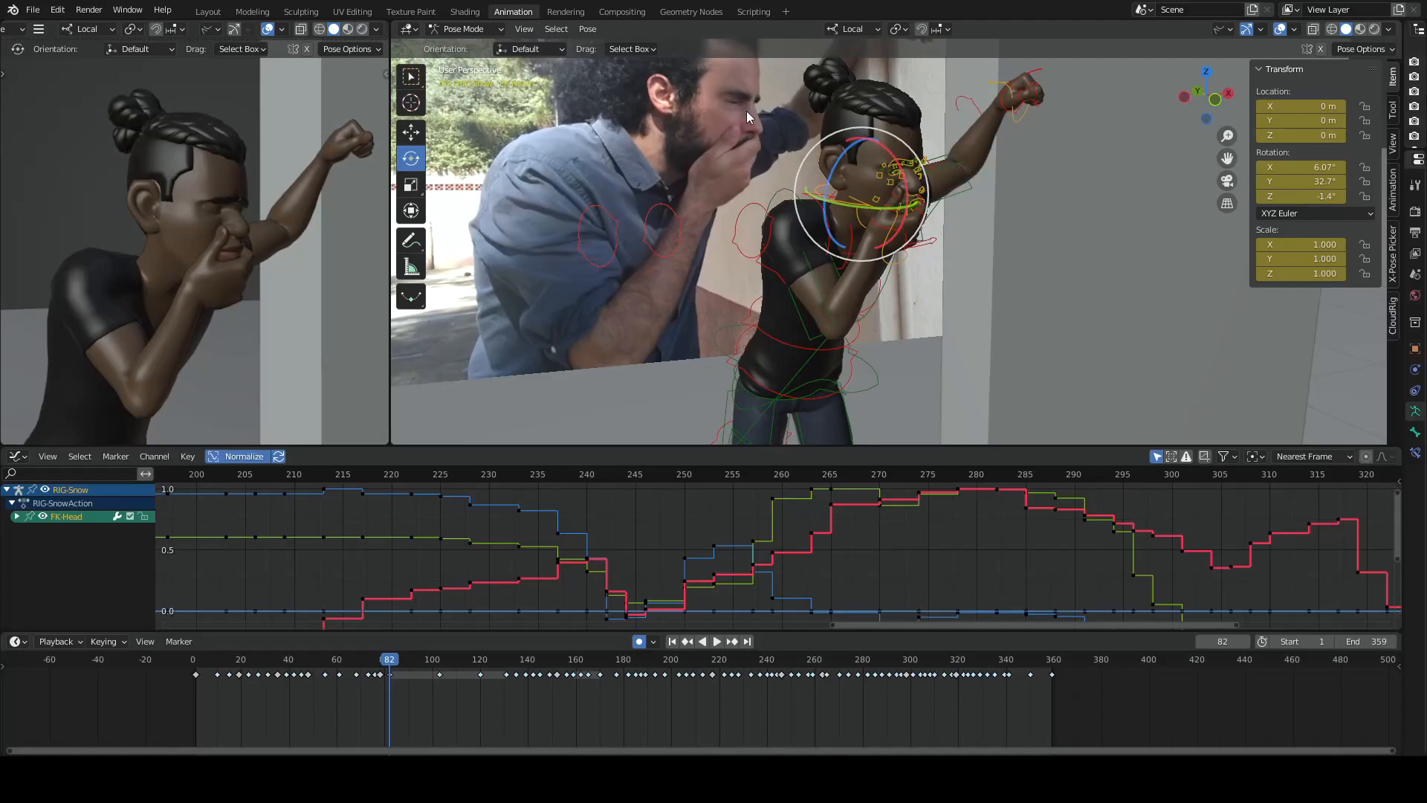
- Examine the character's mouth and hand across the key poses on frames 73, 76 and 78
{"action": "key", "text": "Down"}
{"action": "key", "text": "Down"}
{"action": "key", "text": "Down"}
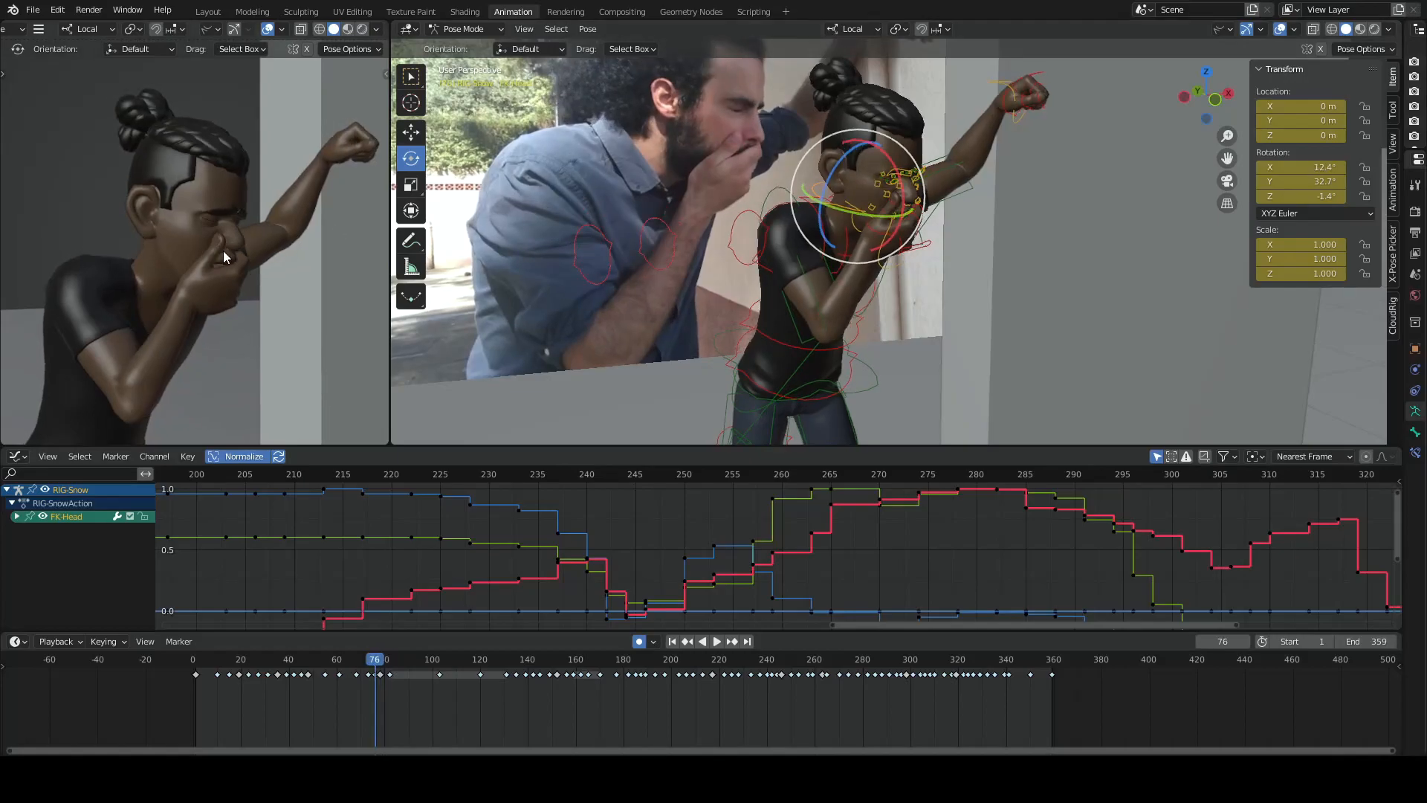
{"action": "key", "text": "Up"}
{"action": "key", "text": "Up"}
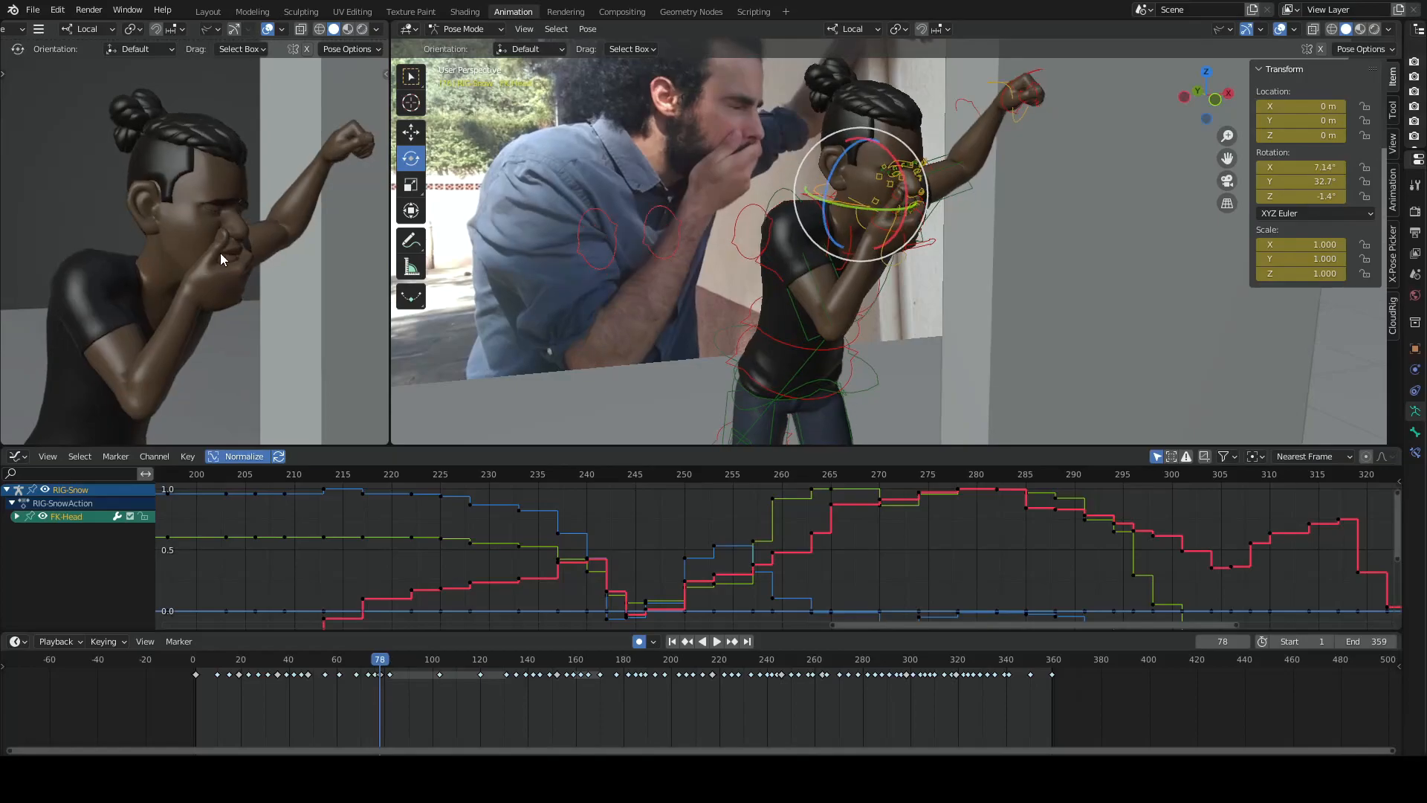
{"action": "key", "text": "Down"}
{"action": "key", "text": "Down"}
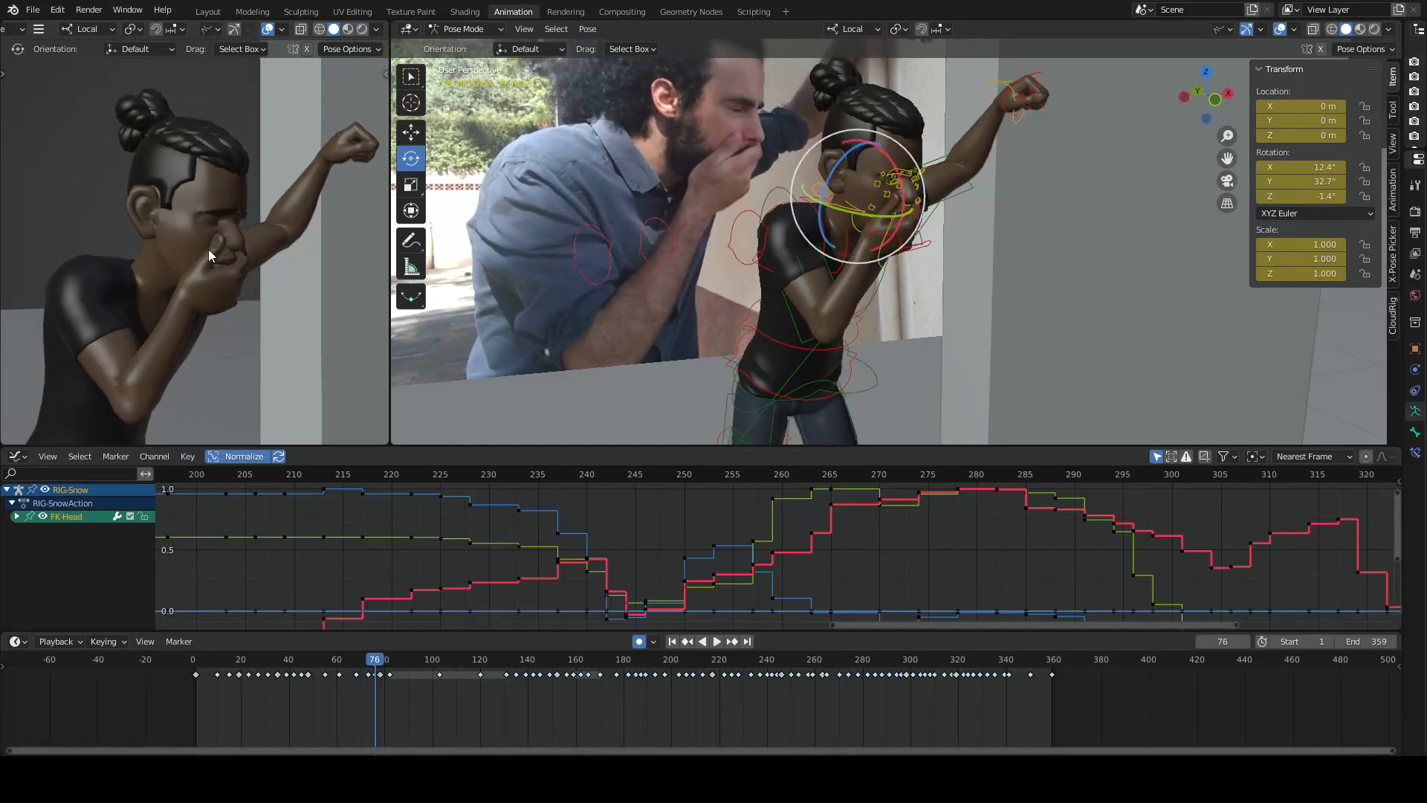
{"action": "key", "text": "Up"}
{"action": "key", "text": "Down"}
{"action": "key", "text": "Up"}
{"action": "key", "text": "Down"}
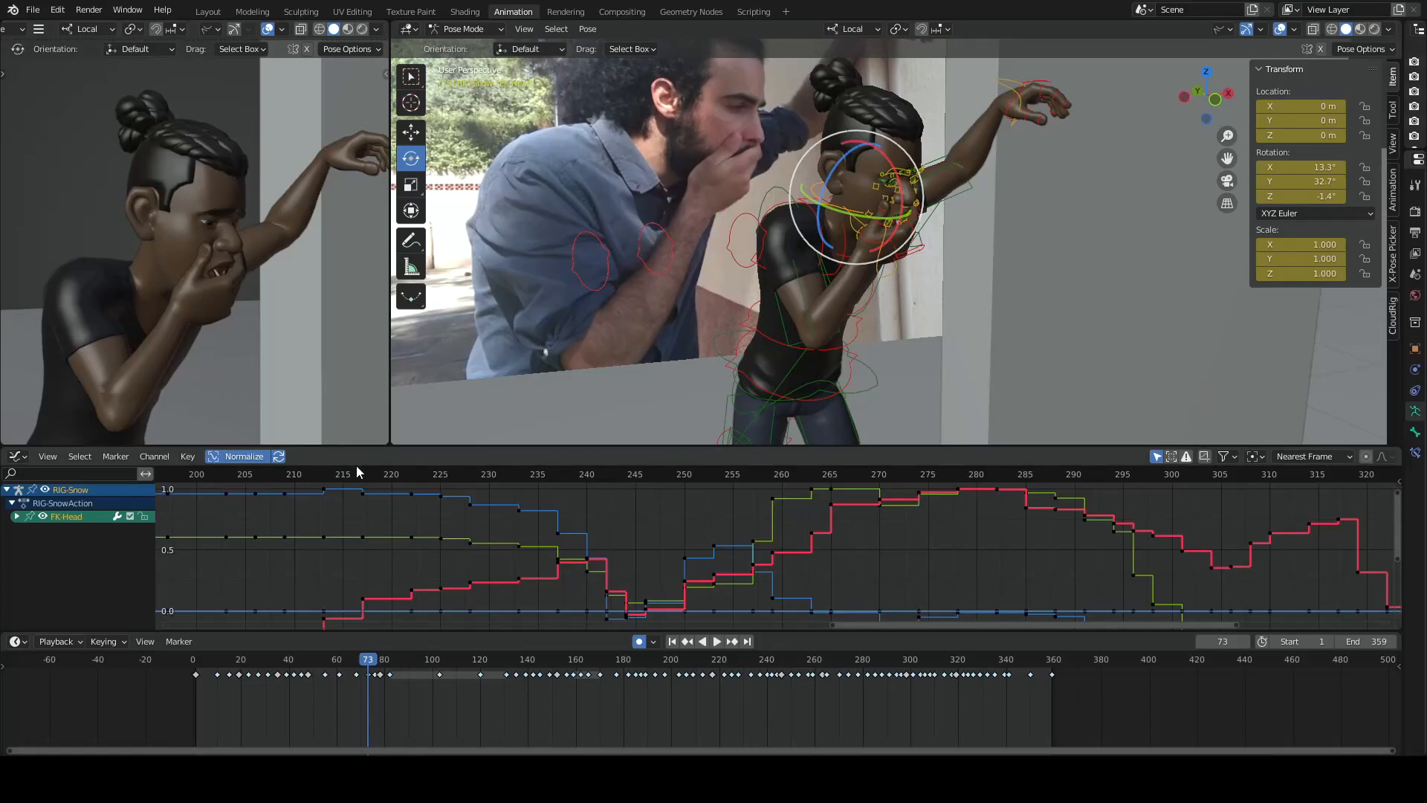
- Advance from frame 73 to frame 82, comparing the character's head and raised arm between keyframes
{"action": "key", "text": "Right"}
{"action": "key", "text": "Right"}
{"action": "key", "text": "Right"}
{"action": "key", "text": "Right"}
{"action": "key", "text": "Right"}
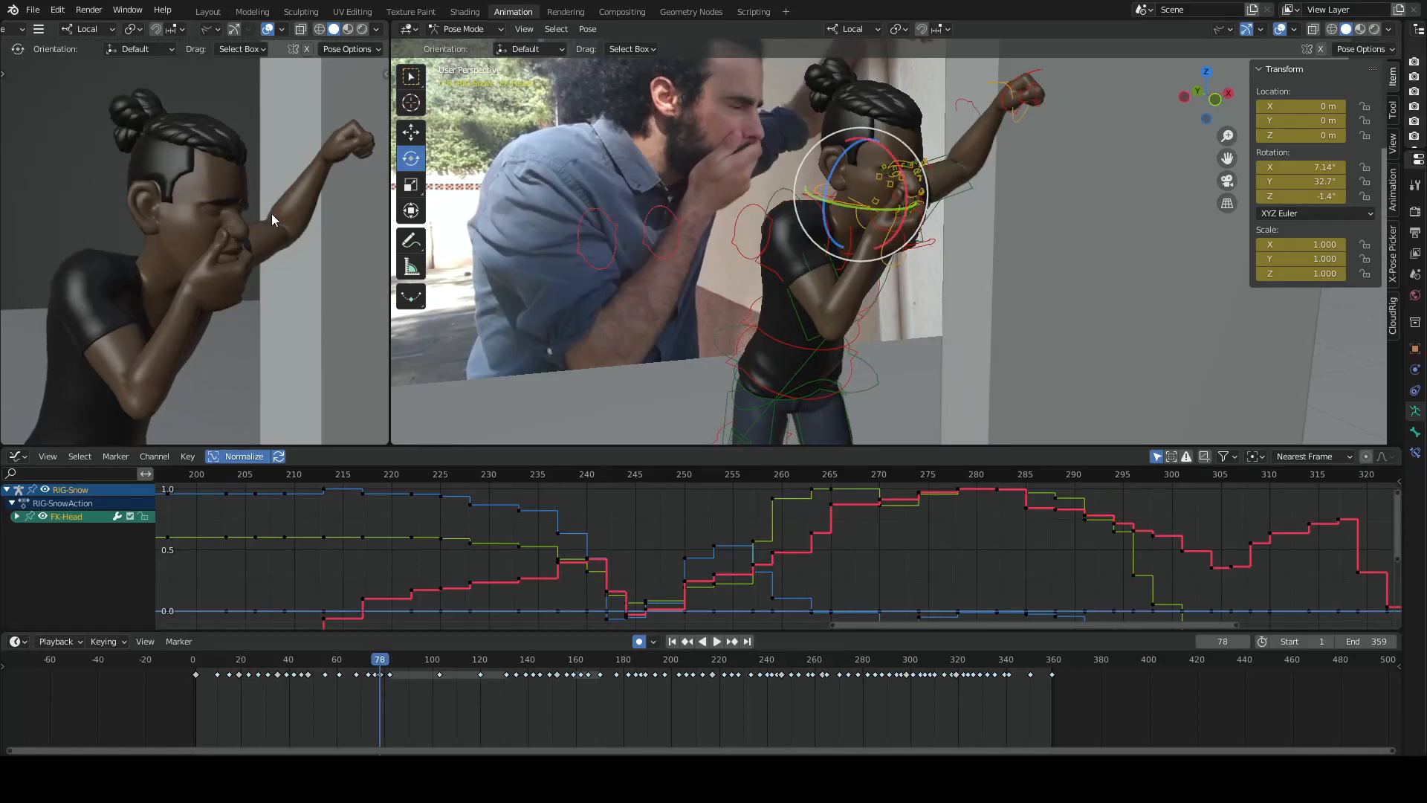
{"action": "key", "text": "Down"}
{"action": "key", "text": "Up"}
{"action": "key", "text": "Down"}
{"action": "key", "text": "Up"}
{"action": "key", "text": "Down"}
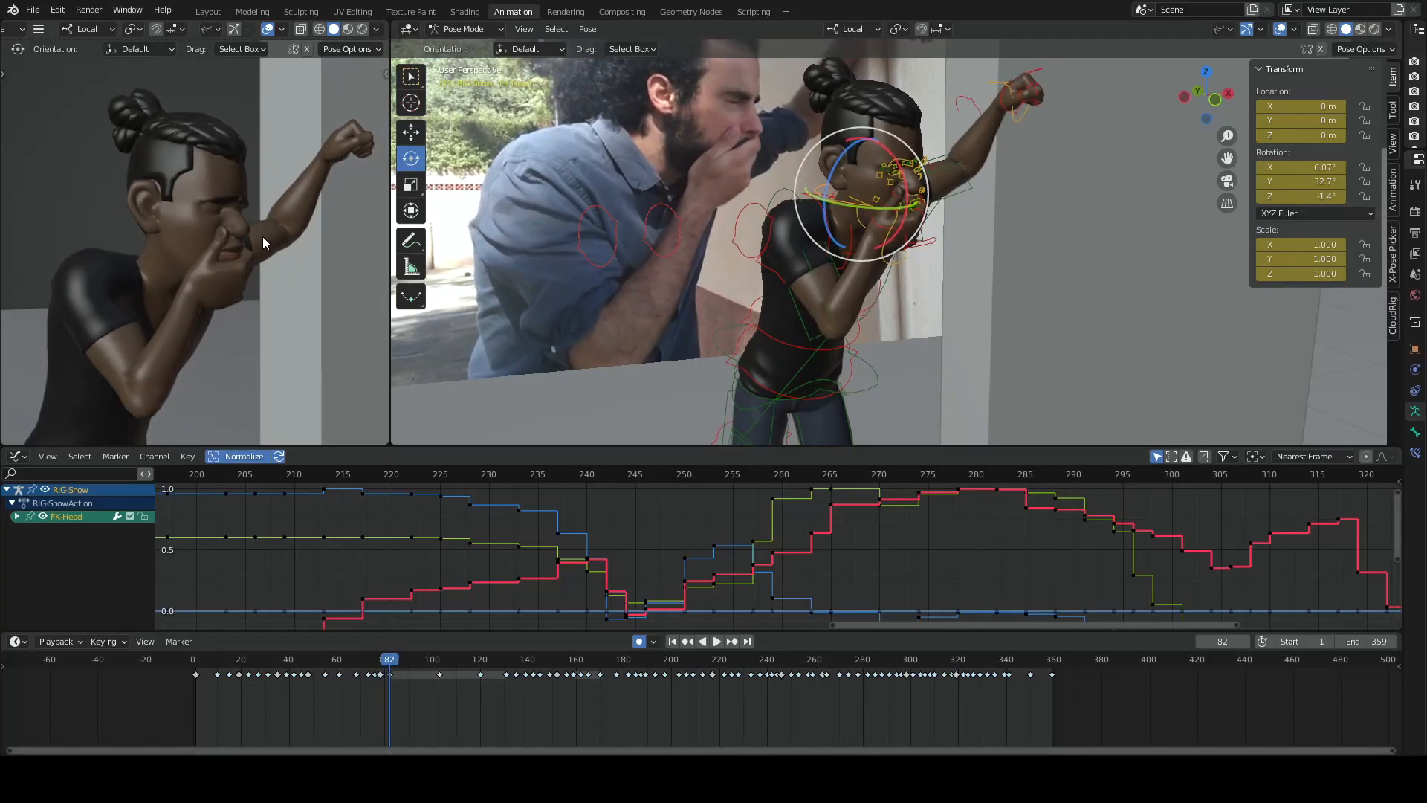
- Flip between the keyframes around frame 78 to compare the reference actor's head movement with the character's
{"action": "key", "text": "Left"}
{"action": "key", "text": "Left"}
{"action": "key", "text": "Up"}
{"action": "key", "text": "Down"}
{"action": "key", "text": "Up"}
{"action": "key", "text": "Down"}
{"action": "key", "text": "Up"}
{"action": "key", "text": "Up"}
{"action": "key", "text": "Down"}
{"action": "key", "text": "Up"}
{"action": "key", "text": "Down"}
{"action": "key", "text": "Up"}
{"action": "key", "text": "Down"}
{"action": "key", "text": "Up"}
{"action": "key", "text": "Down"}
- Flip back and forth through the keyframes from frame 78 to frame 139, comparing the character's head and shoulders with the reference actor
{"action": "key", "text": "Up"}
{"action": "key", "text": "Down"}
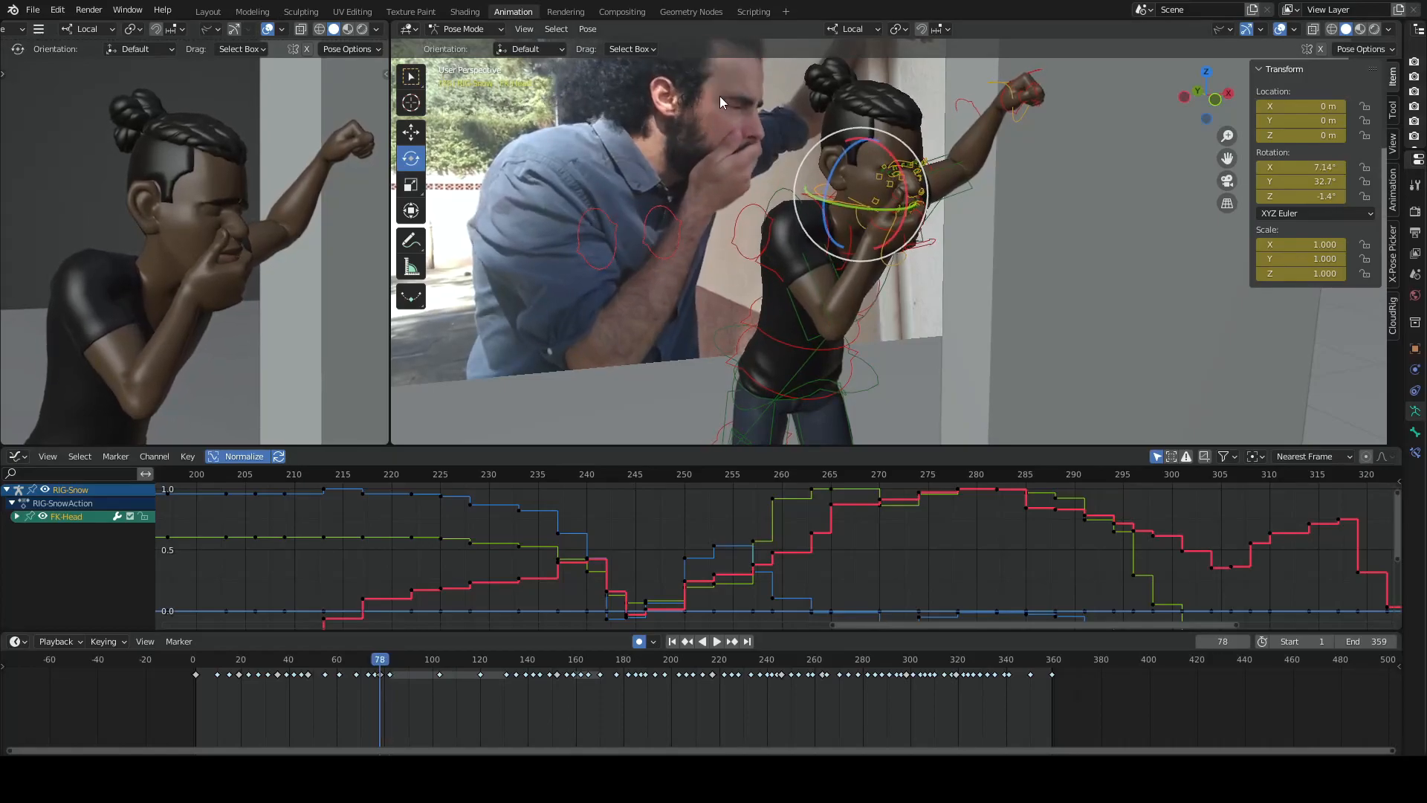
{"action": "key", "text": "Up"}
{"action": "key", "text": "Down"}
{"action": "key", "text": "Up"}
{"action": "key", "text": "Down"}
{"action": "key", "text": "Down"}
{"action": "key", "text": "Up"}
{"action": "key", "text": "Up"}
{"action": "key", "text": "Up"}
{"action": "key", "text": "Up"}
{"action": "key", "text": "Up"}
{"action": "key", "text": "Down"}
{"action": "key", "text": "Down"}
{"action": "key", "text": "Down"}
{"action": "key", "text": "Up"}
{"action": "key", "text": "Up"}
{"action": "key", "text": "Up"}
{"action": "key", "text": "Up"}
{"action": "key", "text": "Up"}
{"action": "key", "text": "Down"}
- Step back and forth through the keyframes between frames 139 and 149 to examine how the character's head lifts
{"action": "key", "text": "Up"}
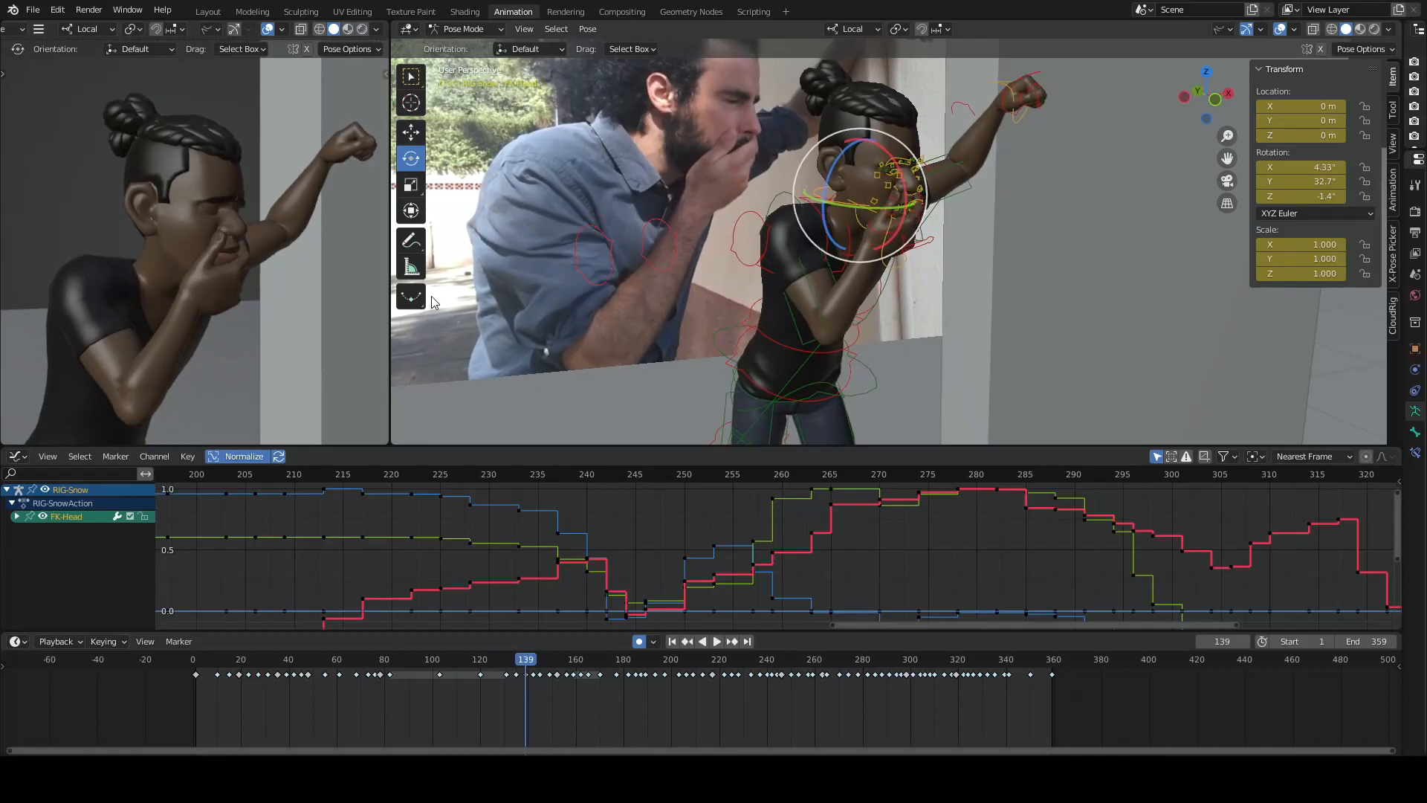
{"action": "key", "text": "Down"}
{"action": "key", "text": "Down"}
{"action": "key", "text": "Up"}
{"action": "key", "text": "Up"}
{"action": "key", "text": "Down"}
{"action": "key", "text": "Down"}
{"action": "key", "text": "Up"}
{"action": "key", "text": "Up"}
{"action": "key", "text": "Down"}
{"action": "key", "text": "Up"}
{"action": "key", "text": "Up"}
{"action": "key", "text": "Down"}
{"action": "key", "text": "Down"}
{"action": "key", "text": "Up"}
- Advance through the key poses from frame 149 to frame 170, examining the character's face and hand
{"action": "key", "text": "Up"}
{"action": "key", "text": "Up"}
{"action": "key", "text": "Up"}
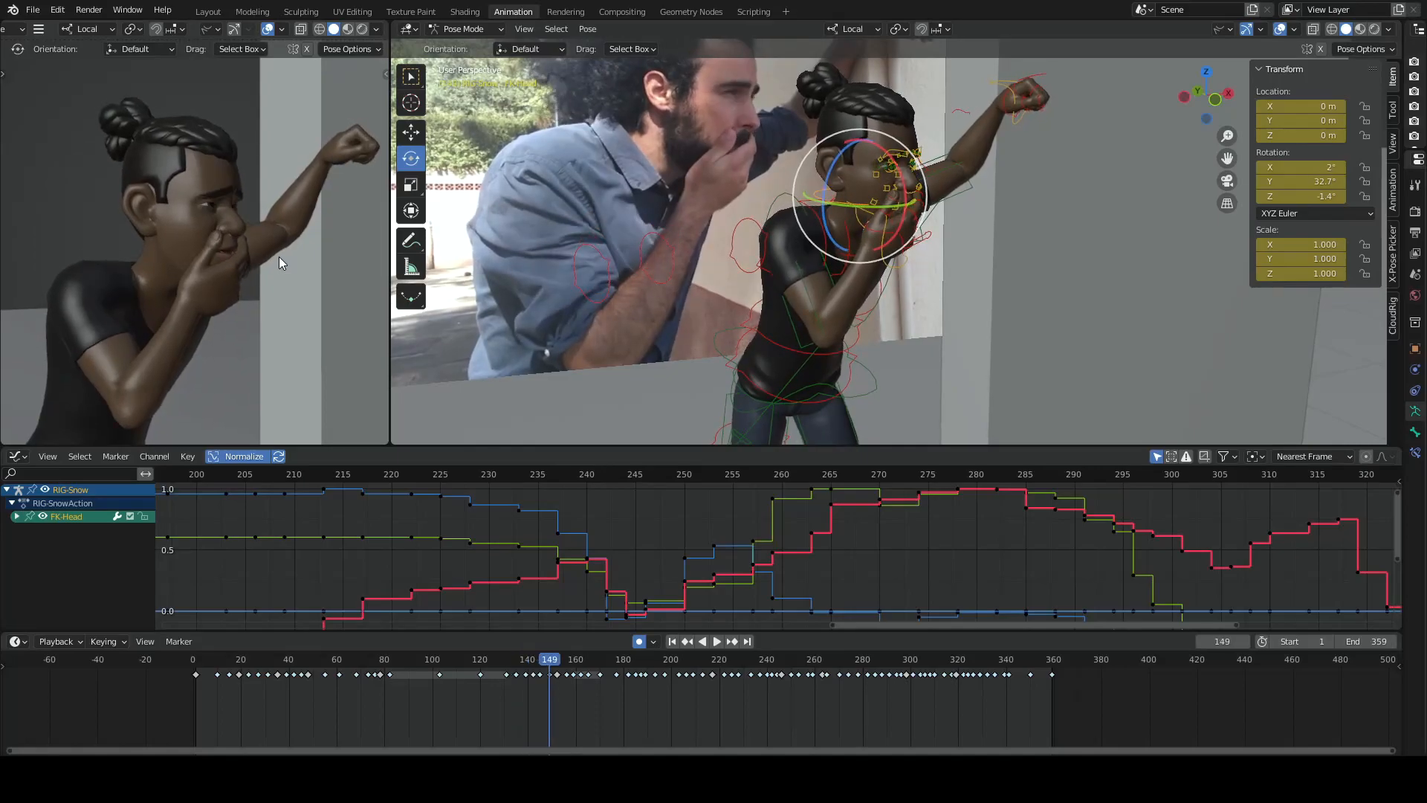
{"action": "key", "text": "Down"}
{"action": "key", "text": "Down"}
{"action": "key", "text": "Up"}
{"action": "key", "text": "Down"}
{"action": "key", "text": "Up"}
{"action": "key", "text": "Up"}
{"action": "key", "text": "Up"}
{"action": "key", "text": "Up"}
{"action": "key", "text": "Up"}
{"action": "key", "text": "Up"}
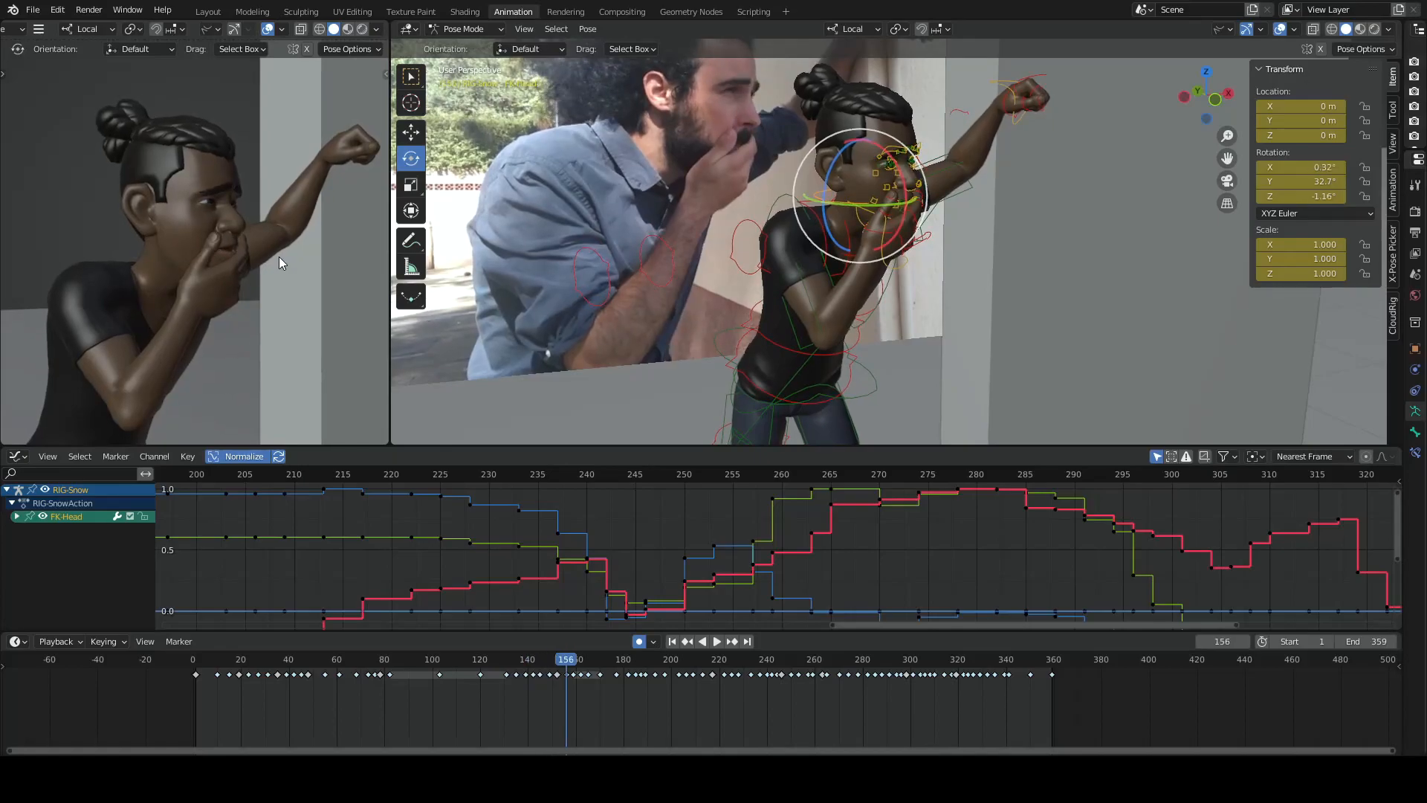
{"action": "key", "text": "Up"}
{"action": "key", "text": "Up"}
{"action": "key", "text": "Up"}
{"action": "key", "text": "Up"}
{"action": "key", "text": "Up"}
{"action": "key", "text": "Up"}
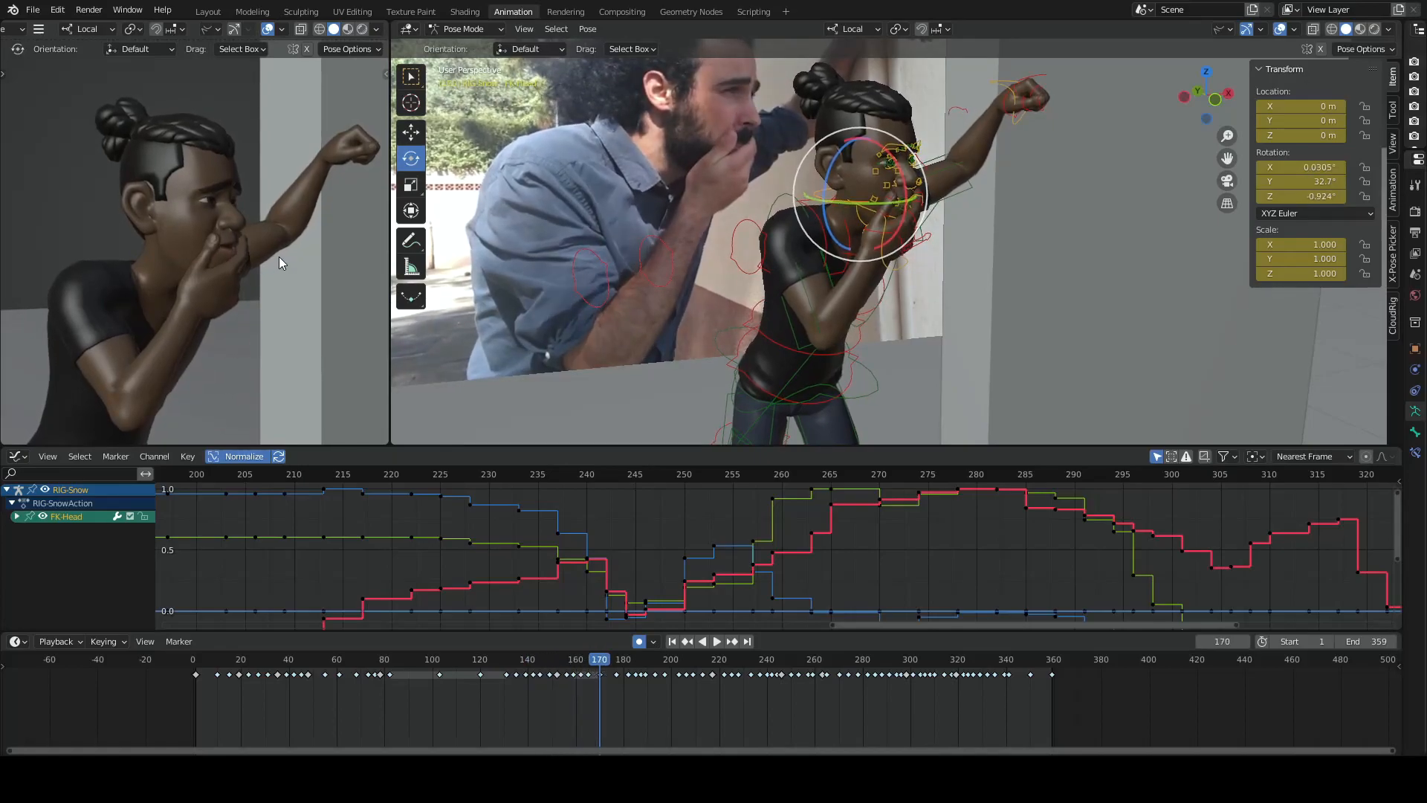
- Check the pose on frame 187 and return through frame 162 to frame 152, comparing the character's eyes and eyebrows
{"action": "key", "text": "Down"}
{"action": "key", "text": "Down"}
{"action": "key", "text": "Down"}
{"action": "key", "text": "Down"}
{"action": "key", "text": "Down"}
{"action": "key", "text": "Down"}
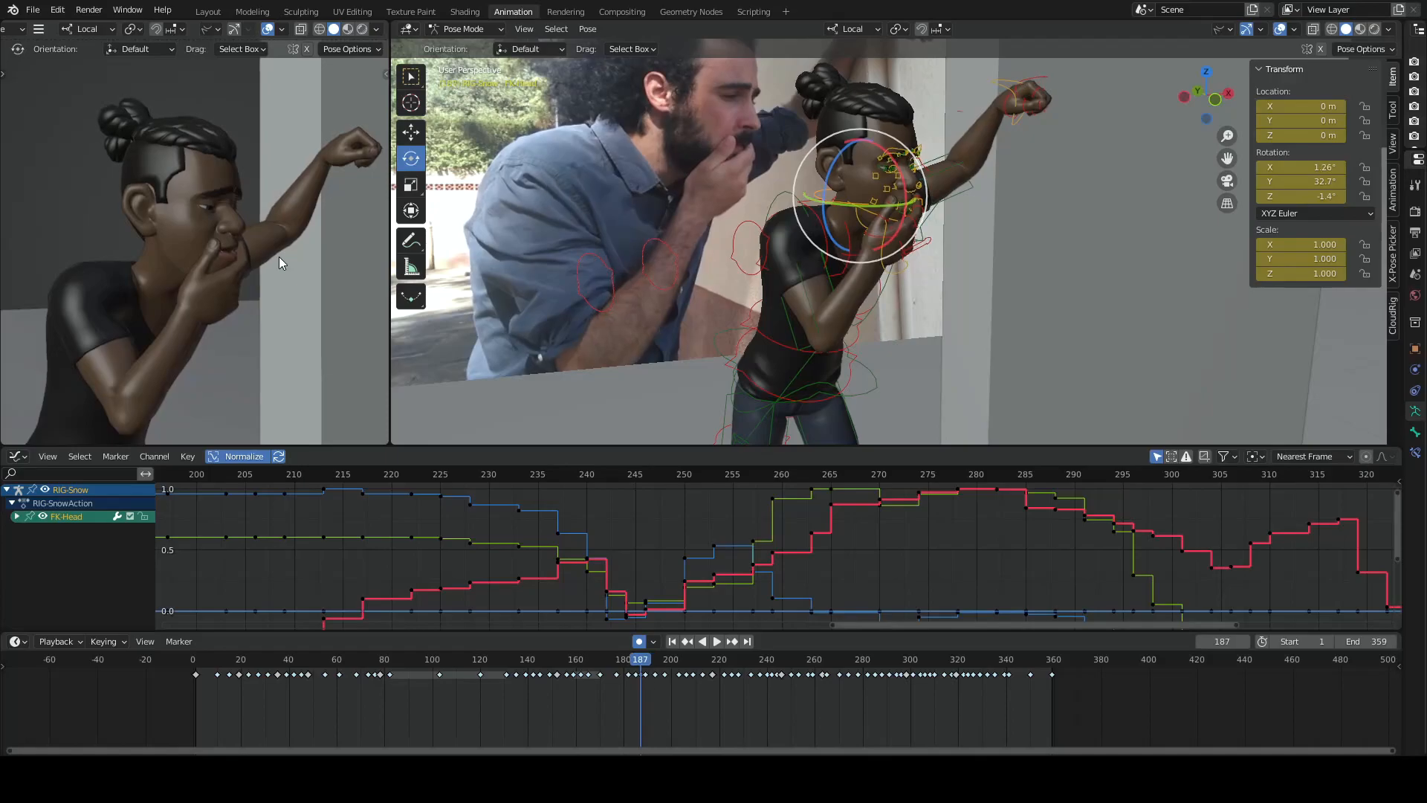
{"action": "key", "text": "Left"}
{"action": "key", "text": "Left"}
{"action": "key", "text": "Left"}
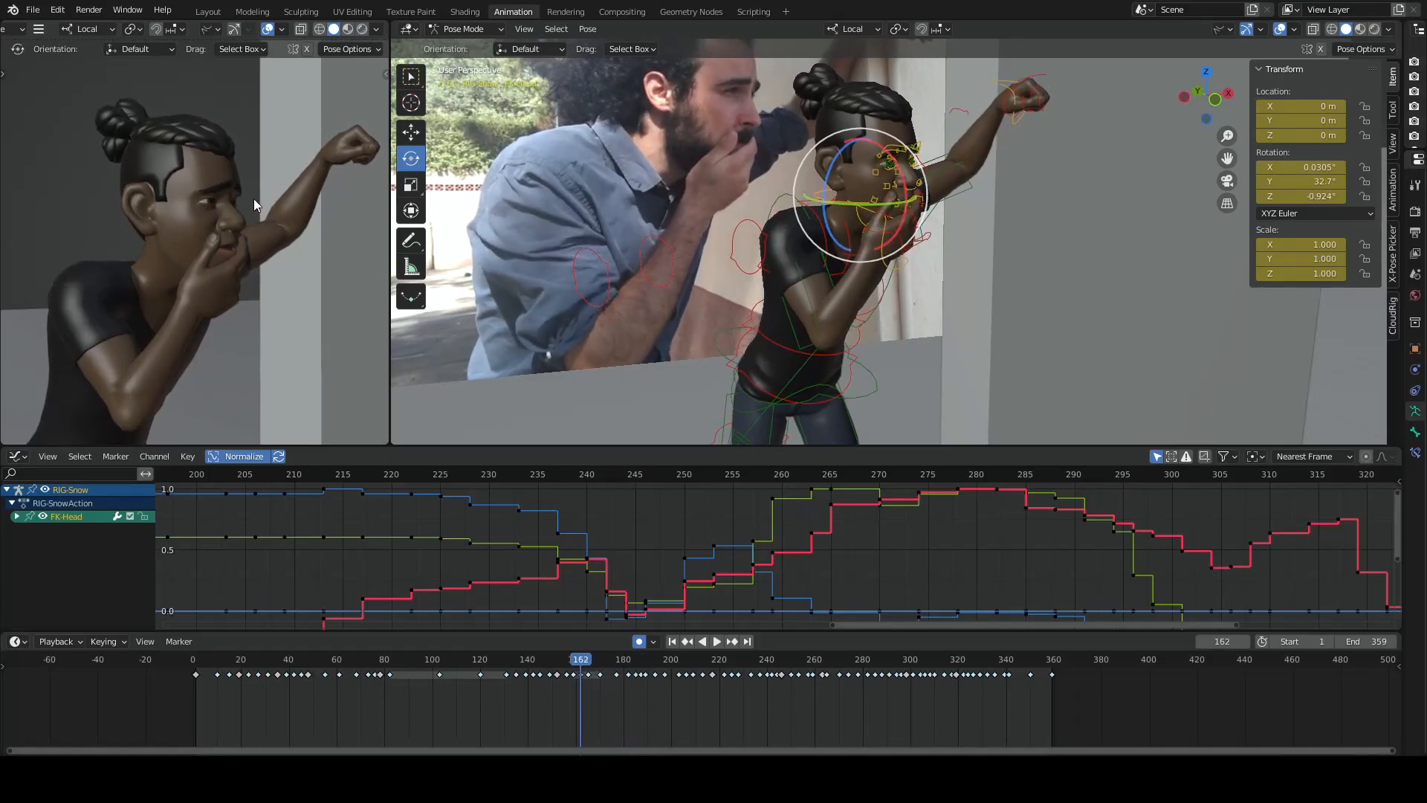
{"action": "key", "text": "Left"}
{"action": "key", "text": "Left"}
{"action": "key", "text": "Left"}
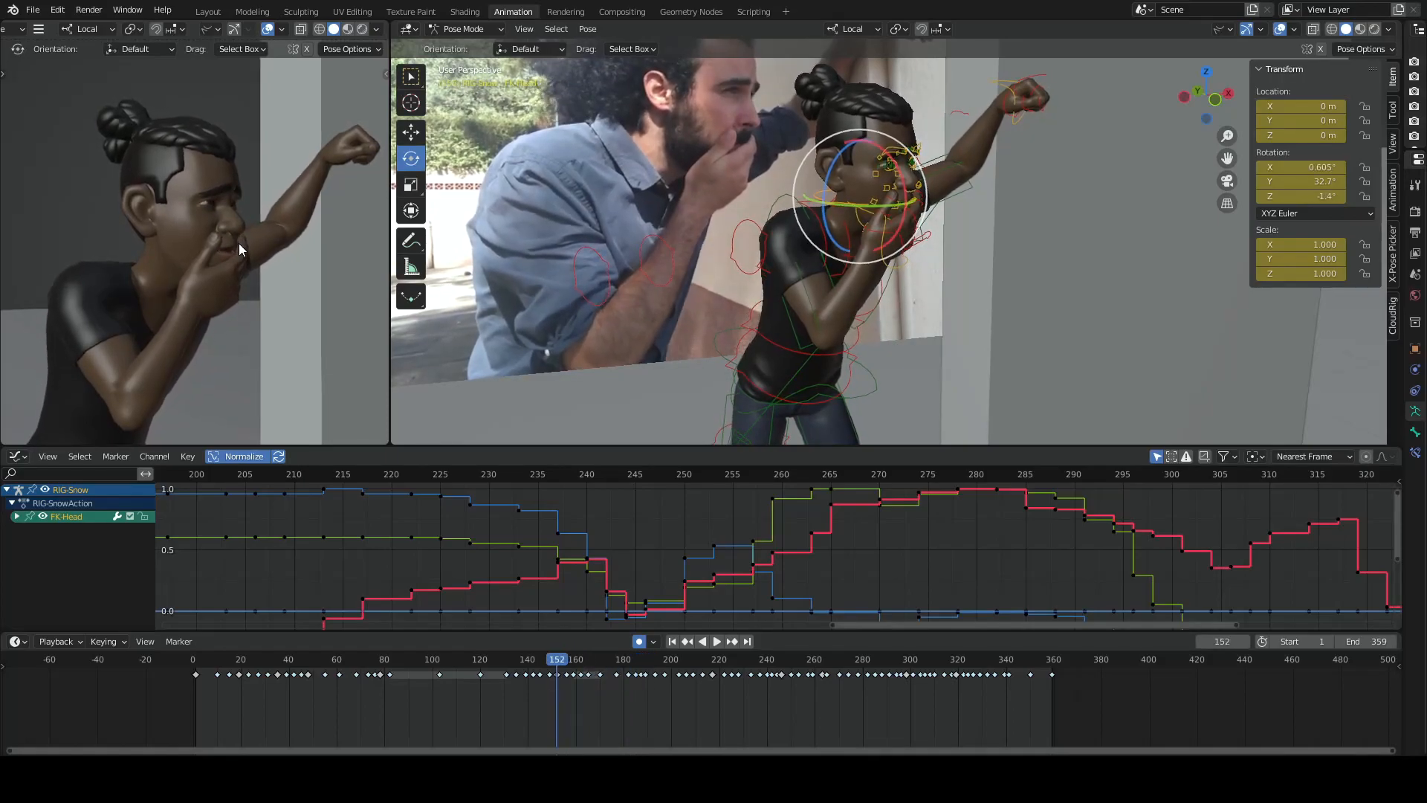
- Move between frames 149, 156 and 159 to examine the subtle changes in the character's face and mouth
{"action": "key", "text": "Right"}
{"action": "key", "text": "Right"}
{"action": "key", "text": "Right"}
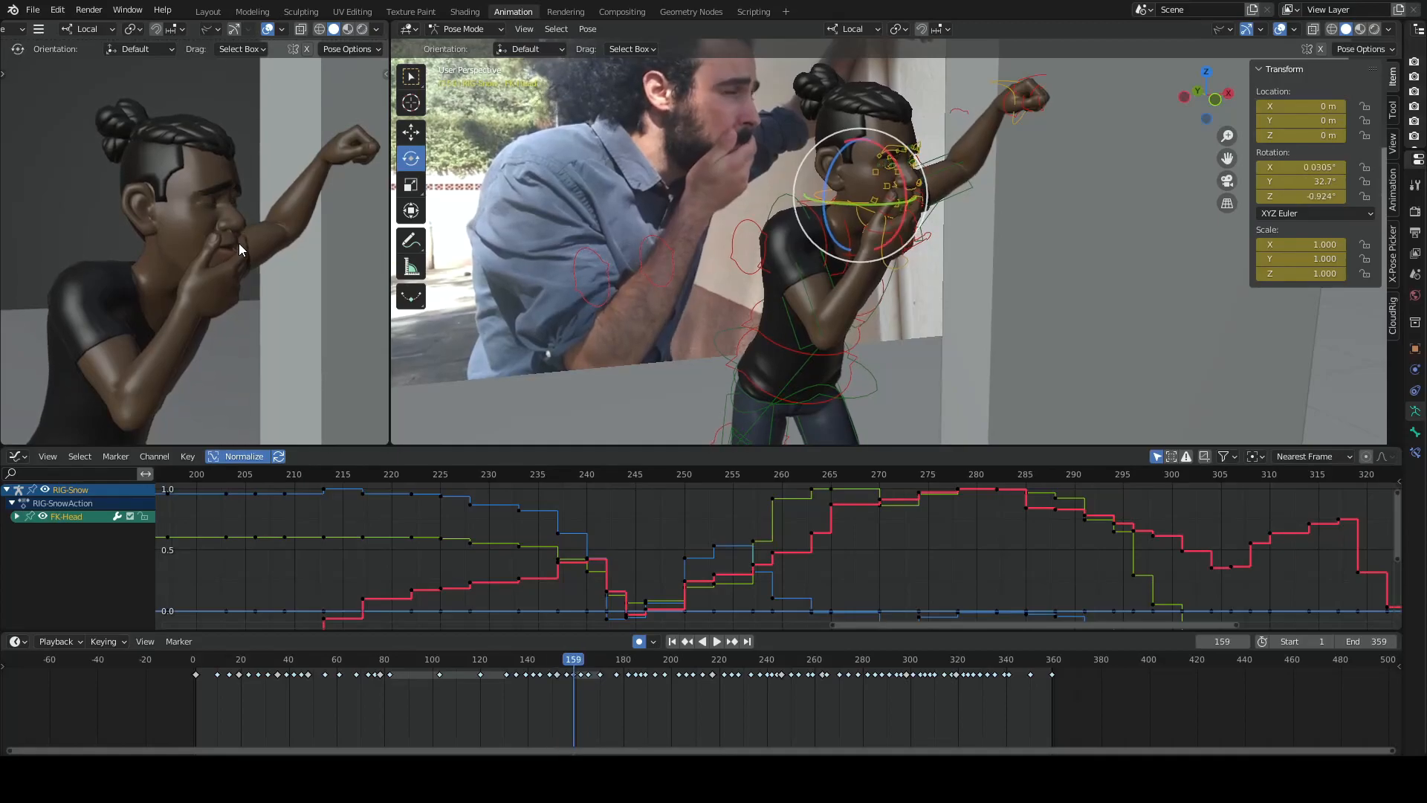
{"action": "key", "text": "Left"}
{"action": "key", "text": "Left"}
{"action": "key", "text": "Left"}
{"action": "key", "text": "Left"}
{"action": "key", "text": "Left"}
{"action": "key", "text": "Left"}
{"action": "key", "text": "Left"}
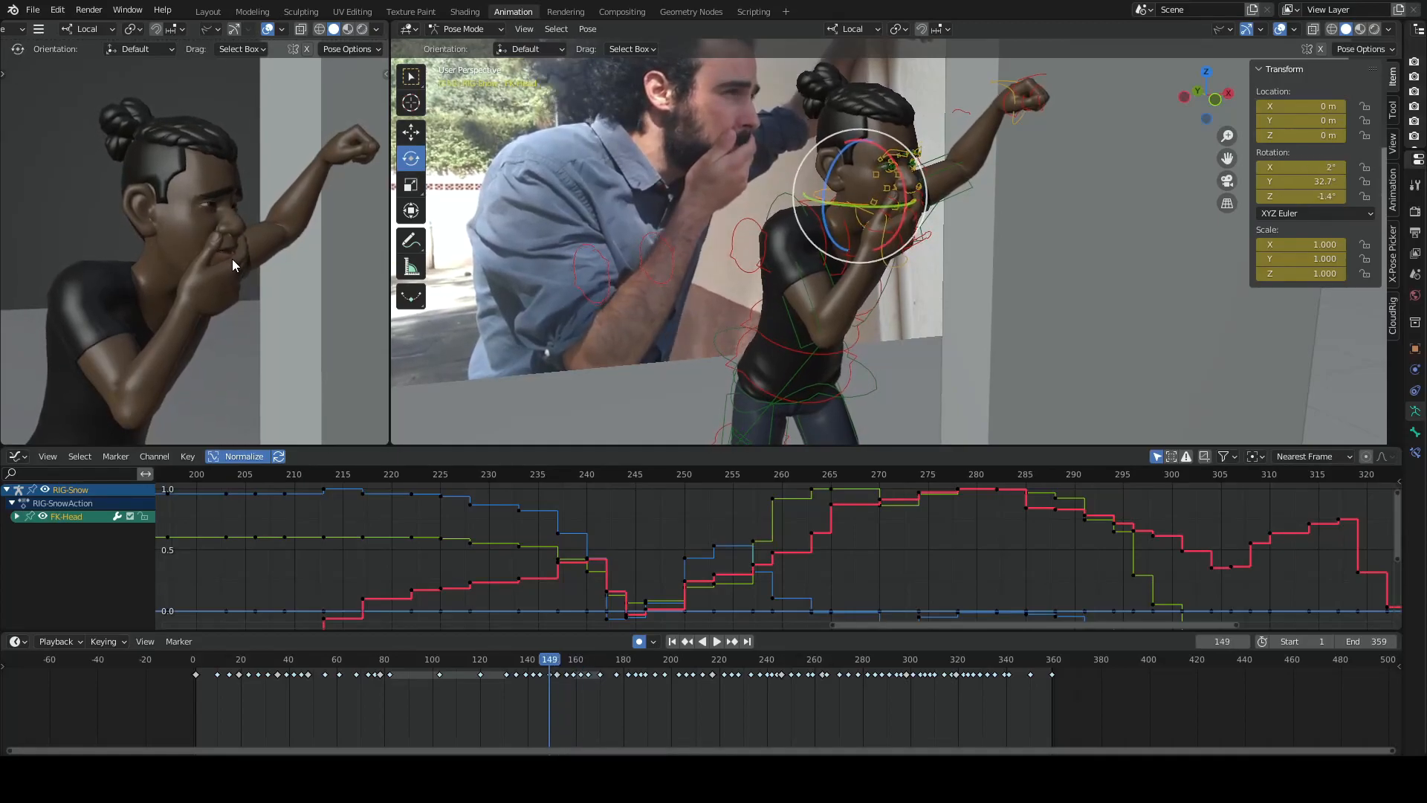
{"action": "key", "text": "Right"}
{"action": "key", "text": "Right"}
{"action": "key", "text": "Right"}
{"action": "key", "text": "Right"}
{"action": "key", "text": "Right"}
{"action": "key", "text": "Right"}
{"action": "key", "text": "Right"}
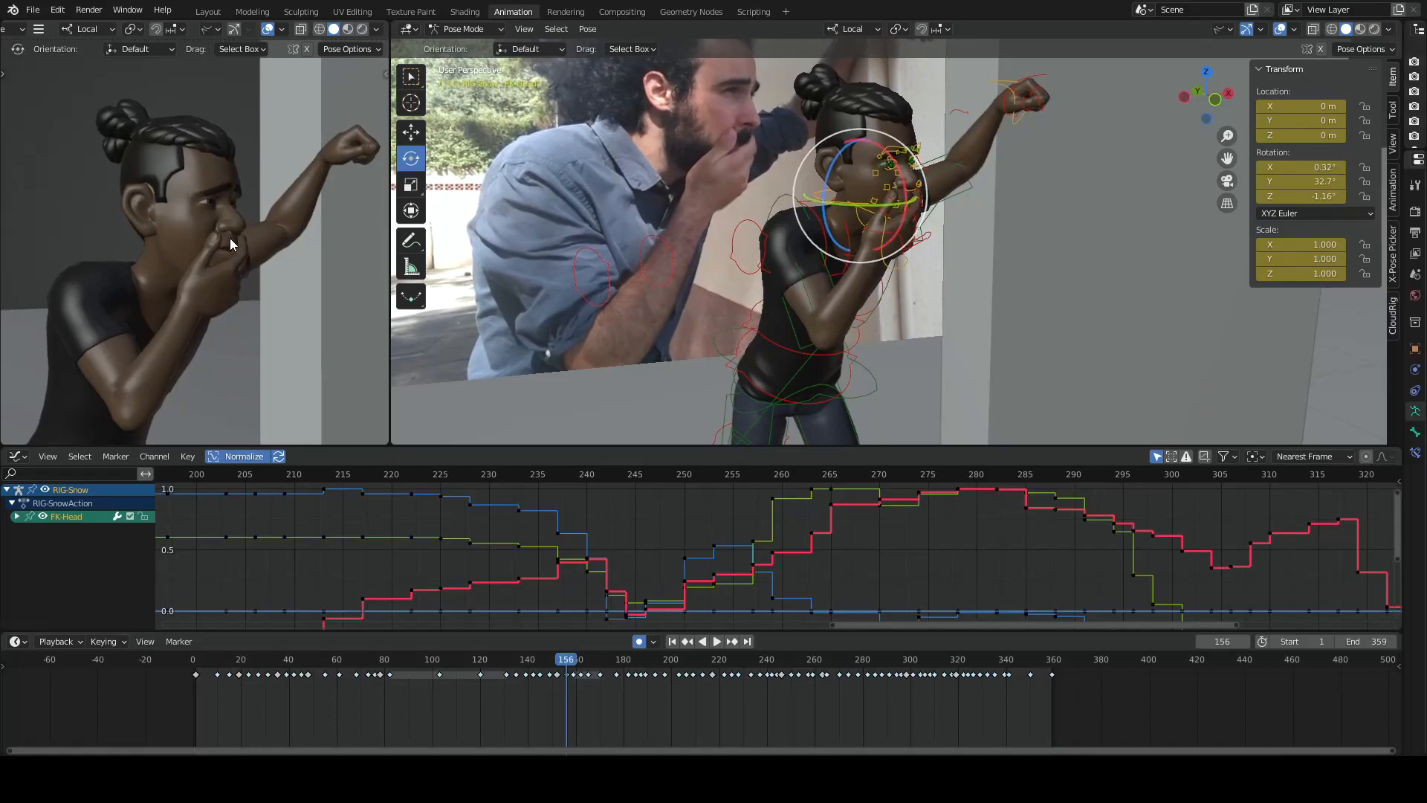
- Flip repeatedly through the neighbouring key poses between frames 156 and 162 to study the character's small facial movements
{"action": "key", "text": "Down"}
{"action": "key", "text": "Down"}
{"action": "key", "text": "Up"}
{"action": "key", "text": "Up"}
{"action": "key", "text": "Up"}
{"action": "key", "text": "Down"}
{"action": "key", "text": "Down"}
{"action": "key", "text": "Down"}
{"action": "key", "text": "Up"}
{"action": "key", "text": "Up"}
{"action": "key", "text": "Up"}
{"action": "key", "text": "Down"}
{"action": "key", "text": "Down"}
{"action": "key", "text": "Down"}
{"action": "key", "text": "Down"}
{"action": "key", "text": "Up"}
{"action": "key", "text": "Up"}
{"action": "key", "text": "Up"}
{"action": "key", "text": "Up"}
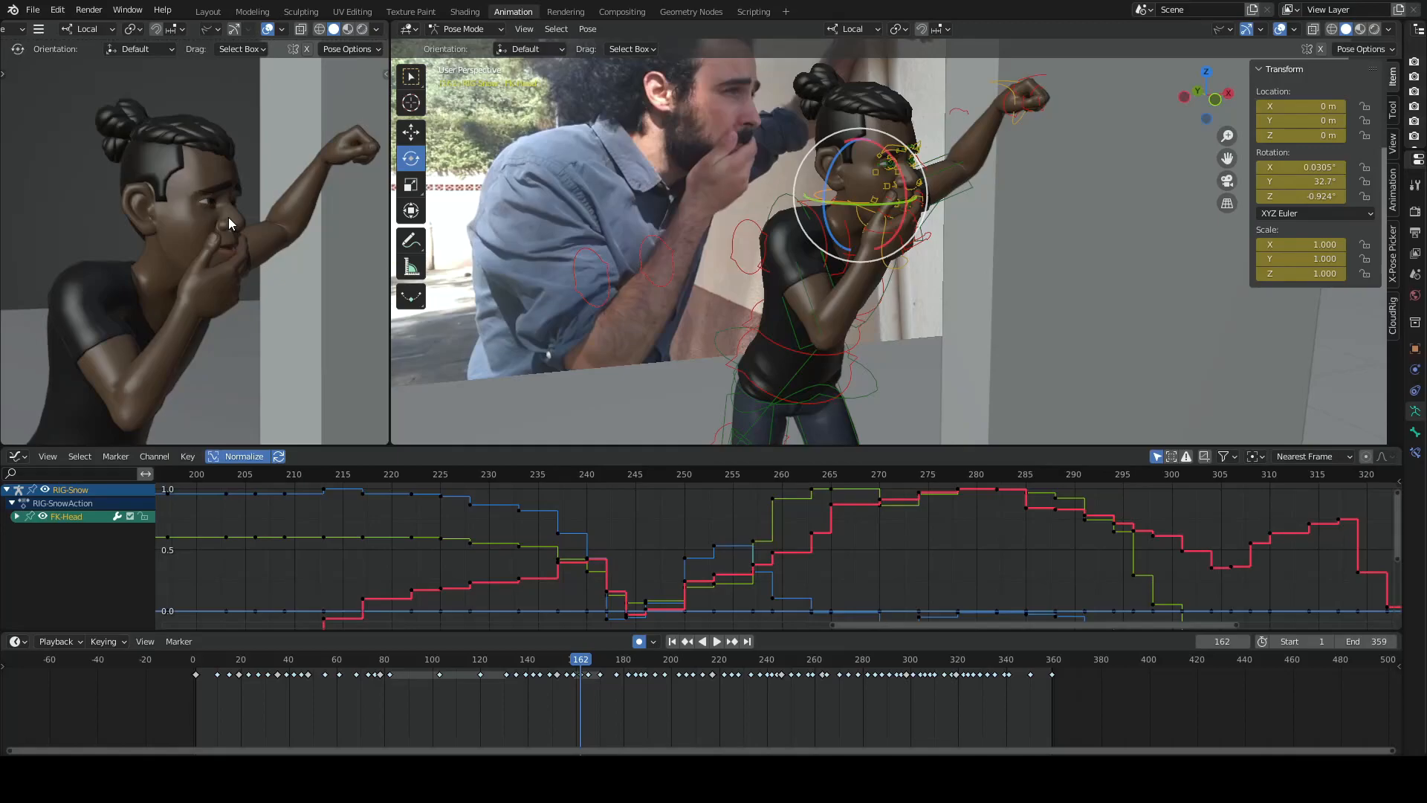
- Advance through the keyframes on frames 165, 177 and 189, examining the character's eyes and hand over the mouth
{"action": "key", "text": "Down"}
{"action": "key", "text": "Up"}
{"action": "key", "text": "Up"}
{"action": "key", "text": "Up"}
{"action": "key", "text": "Down"}
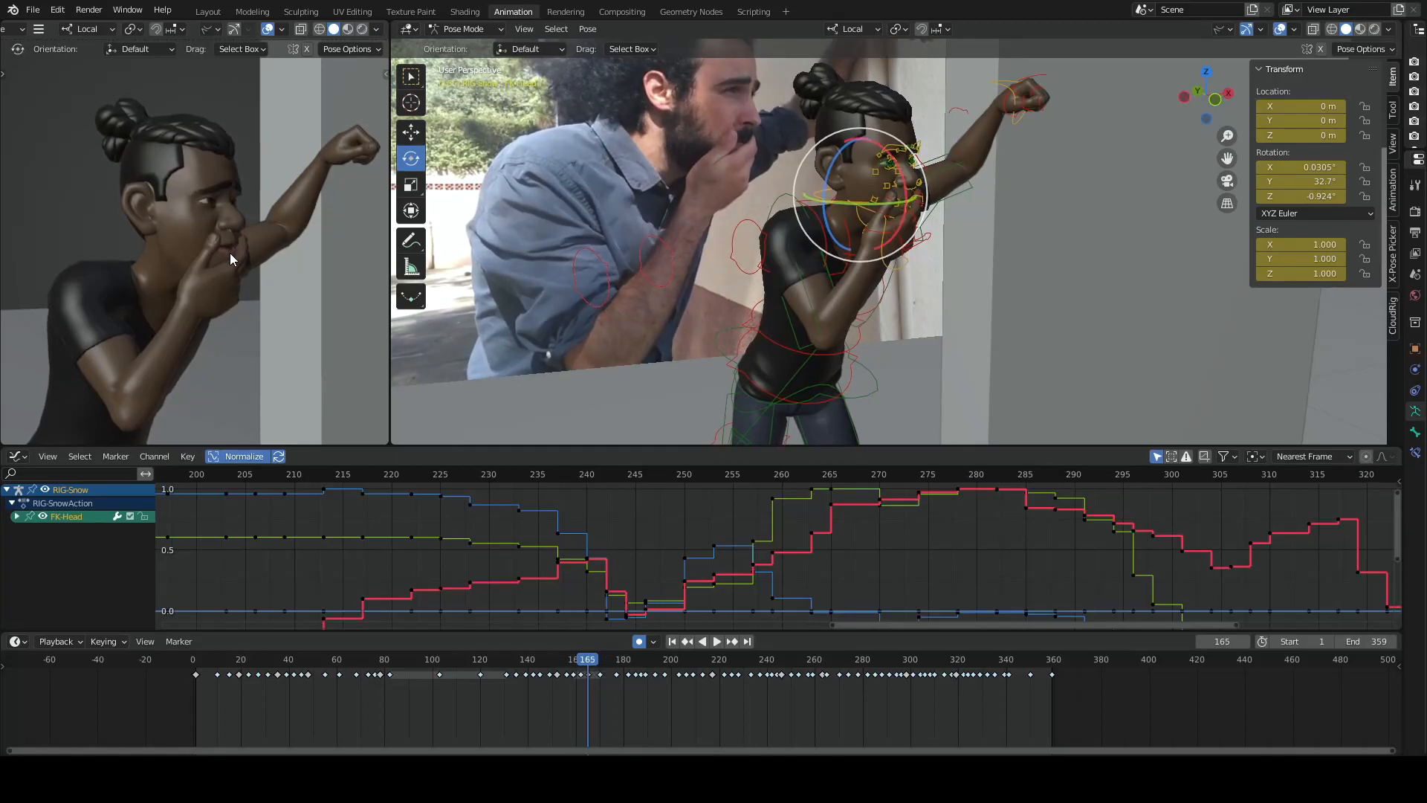
{"action": "key", "text": "Up"}
{"action": "key", "text": "Down"}
{"action": "key", "text": "Up"}
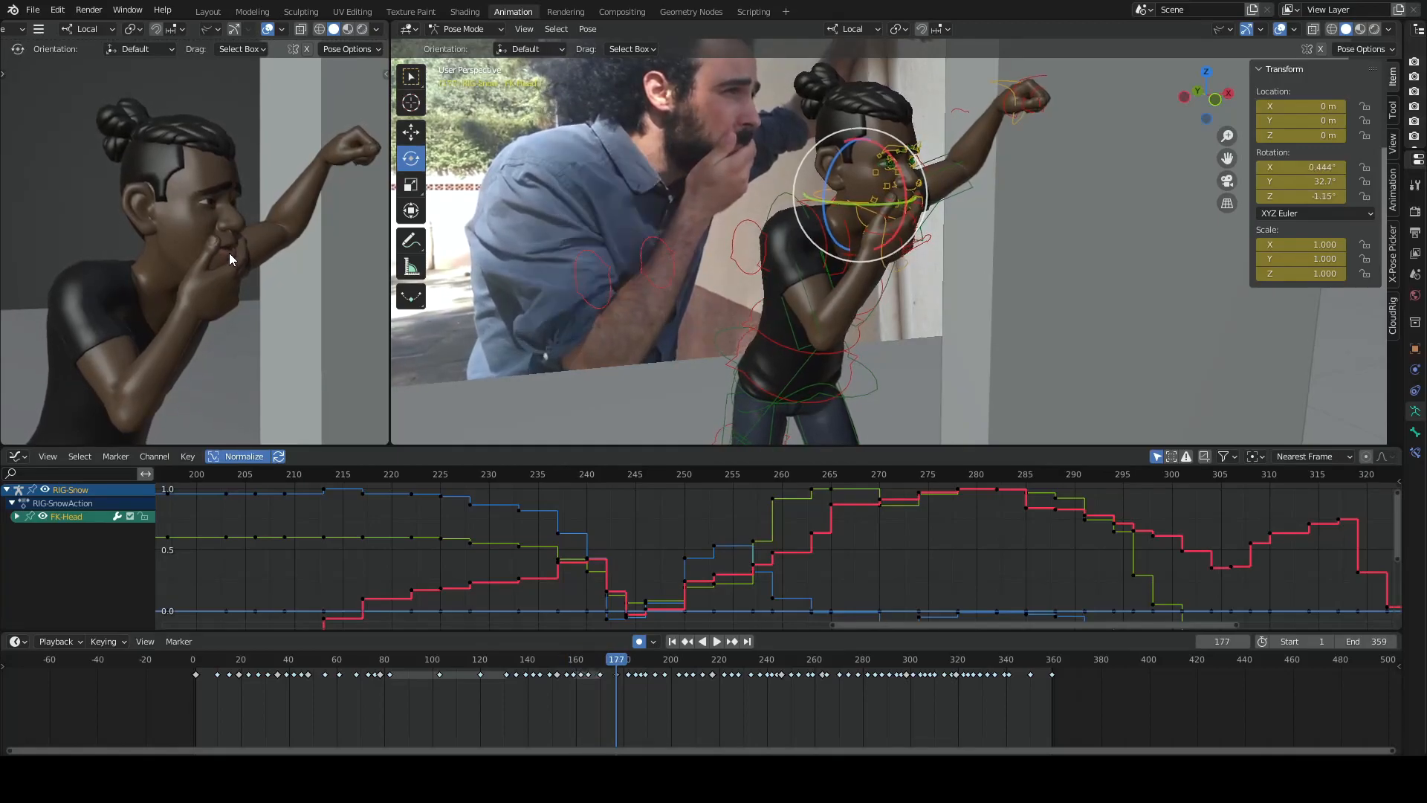
{"action": "key", "text": "Up"}
{"action": "key", "text": "Up"}
{"action": "key", "text": "Up"}
{"action": "key", "text": "Up"}
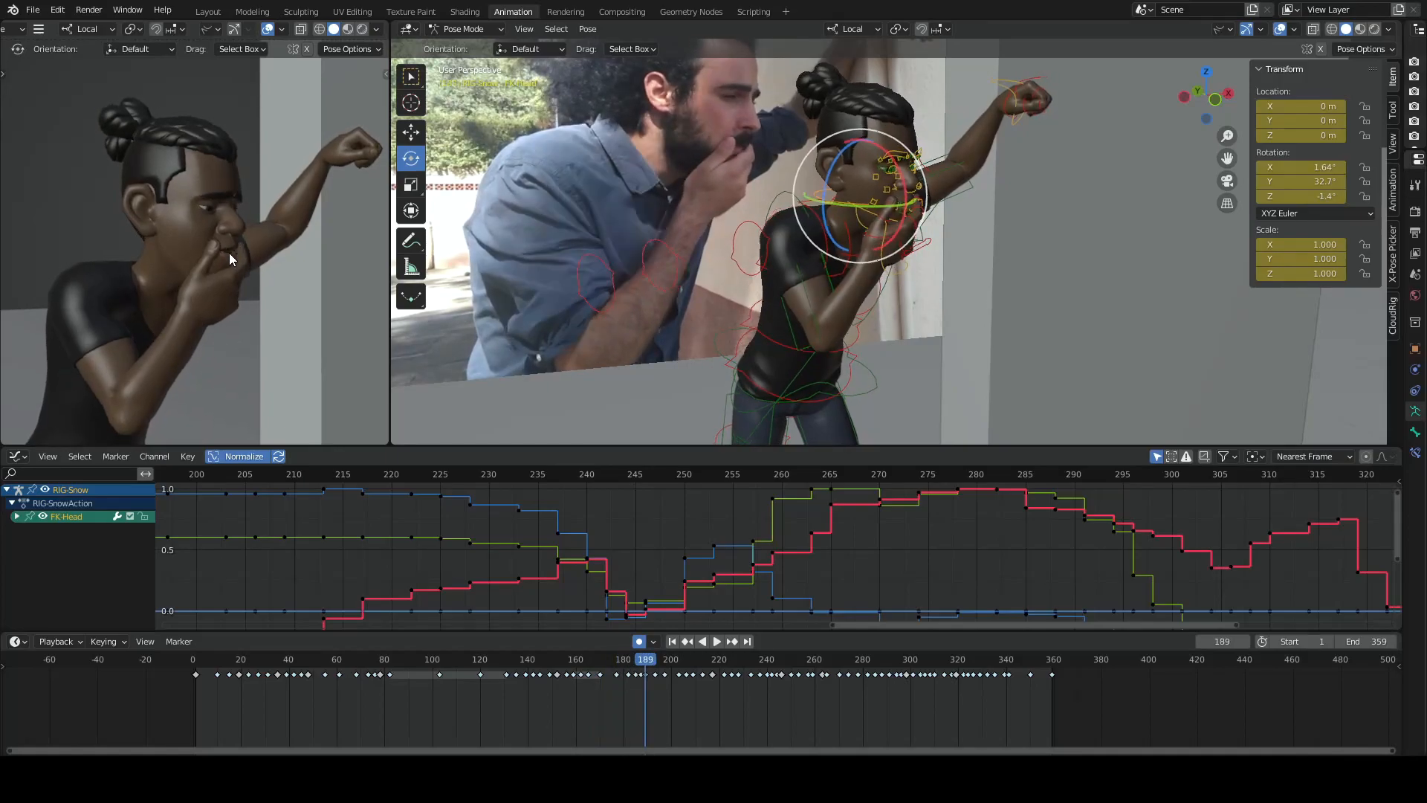
- Flip back and forth through the key poses from frame 189 down to frame 159 to compare the eyes and head
{"action": "key", "text": "Down"}
{"action": "key", "text": "Down"}
{"action": "key", "text": "Down"}
{"action": "key", "text": "Down"}
{"action": "key", "text": "Down"}
{"action": "key", "text": "Down"}
{"action": "key", "text": "Up"}
{"action": "key", "text": "Up"}
{"action": "key", "text": "Up"}
{"action": "key", "text": "Up"}
{"action": "key", "text": "Down"}
{"action": "key", "text": "Down"}
{"action": "key", "text": "Down"}
{"action": "key", "text": "Down"}
{"action": "key", "text": "Down"}
{"action": "key", "text": "Up"}
{"action": "key", "text": "Up"}
{"action": "key", "text": "Up"}
{"action": "key", "text": "Up"}
{"action": "key", "text": "Down"}
{"action": "key", "text": "Down"}
{"action": "key", "text": "Down"}
{"action": "key", "text": "Up"}
{"action": "key", "text": "Up"}
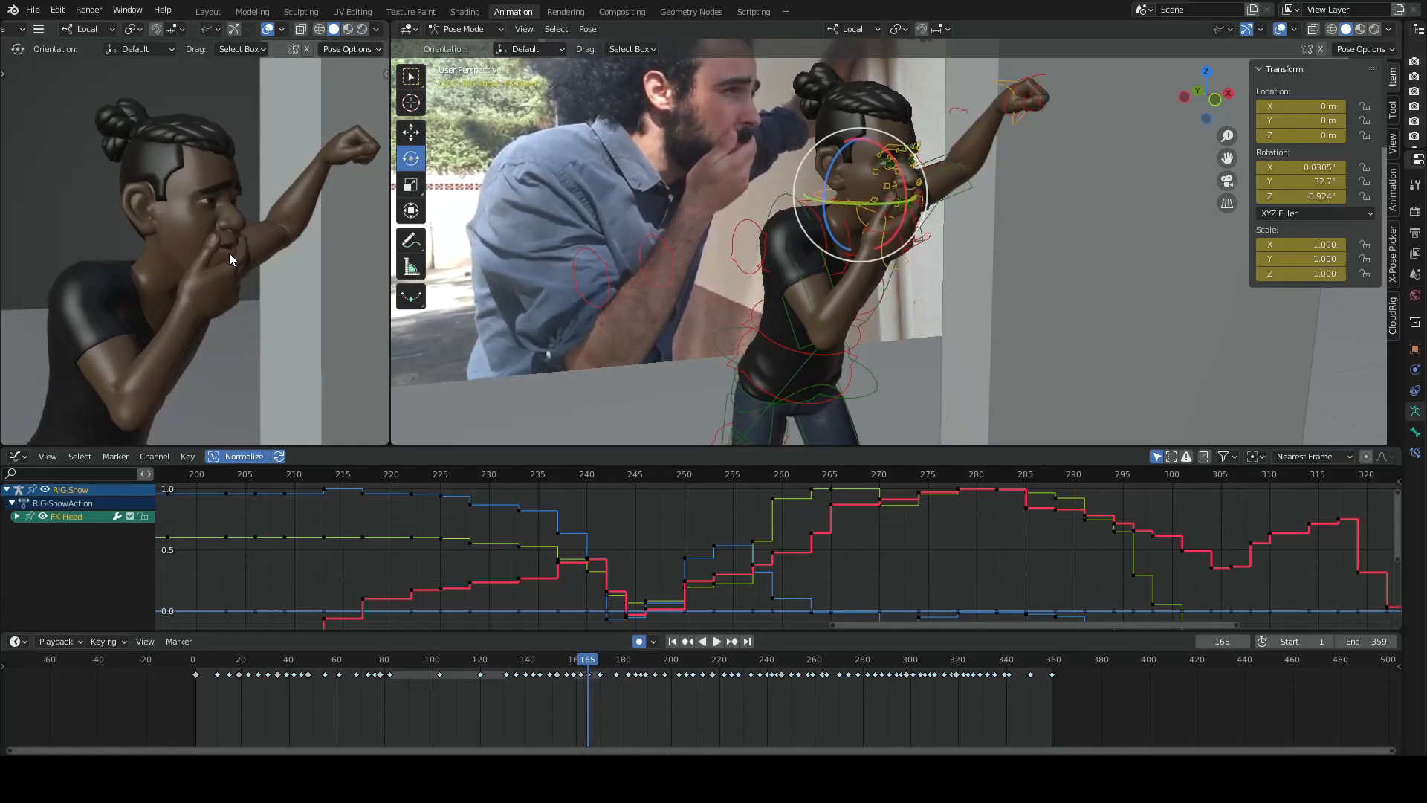
{"action": "key", "text": "Up"}
{"action": "key", "text": "Down"}
{"action": "key", "text": "Down"}
{"action": "key", "text": "Down"}
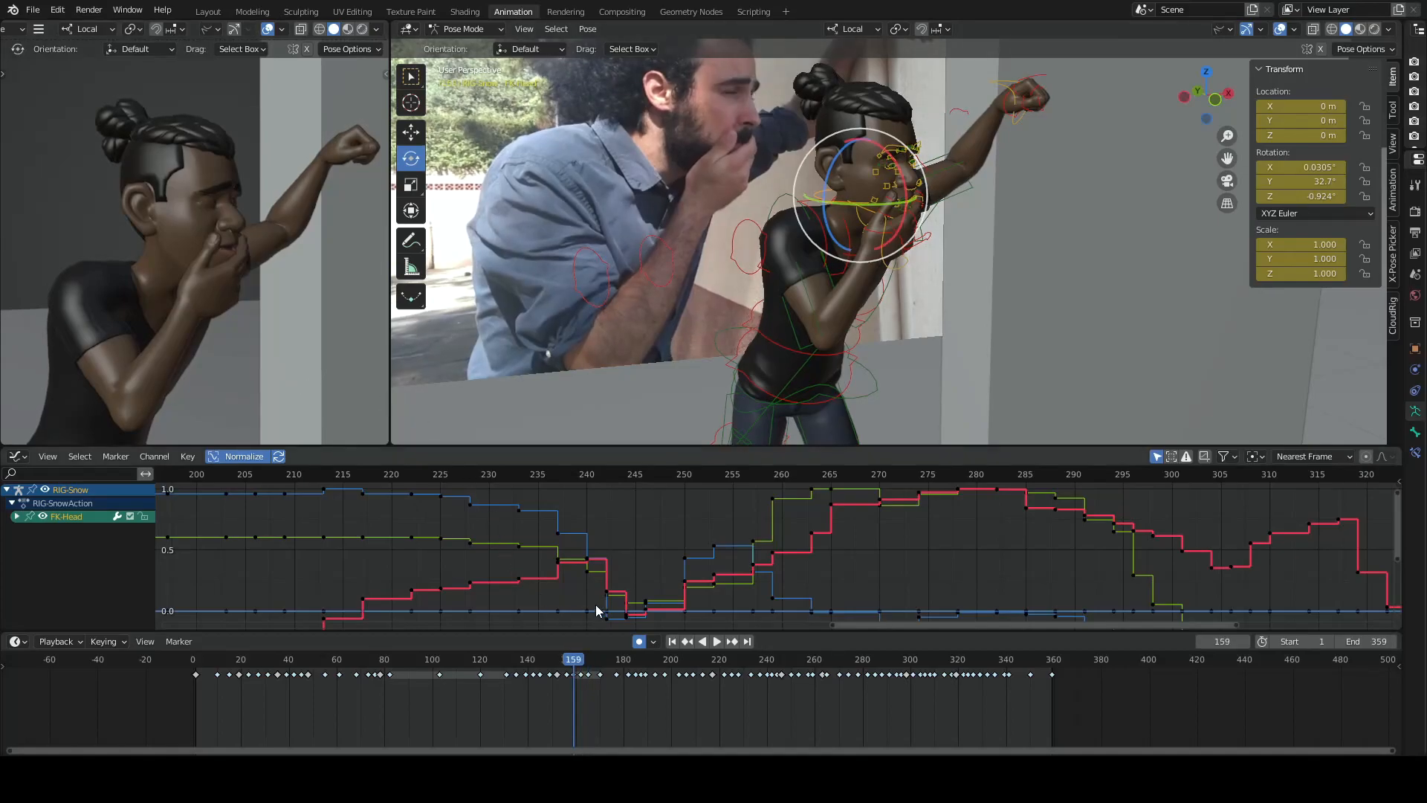
- Step between frames 170, 162 and 165 to check the timing of the held pose
{"action": "key", "text": "Up"}
{"action": "key", "text": "Up"}
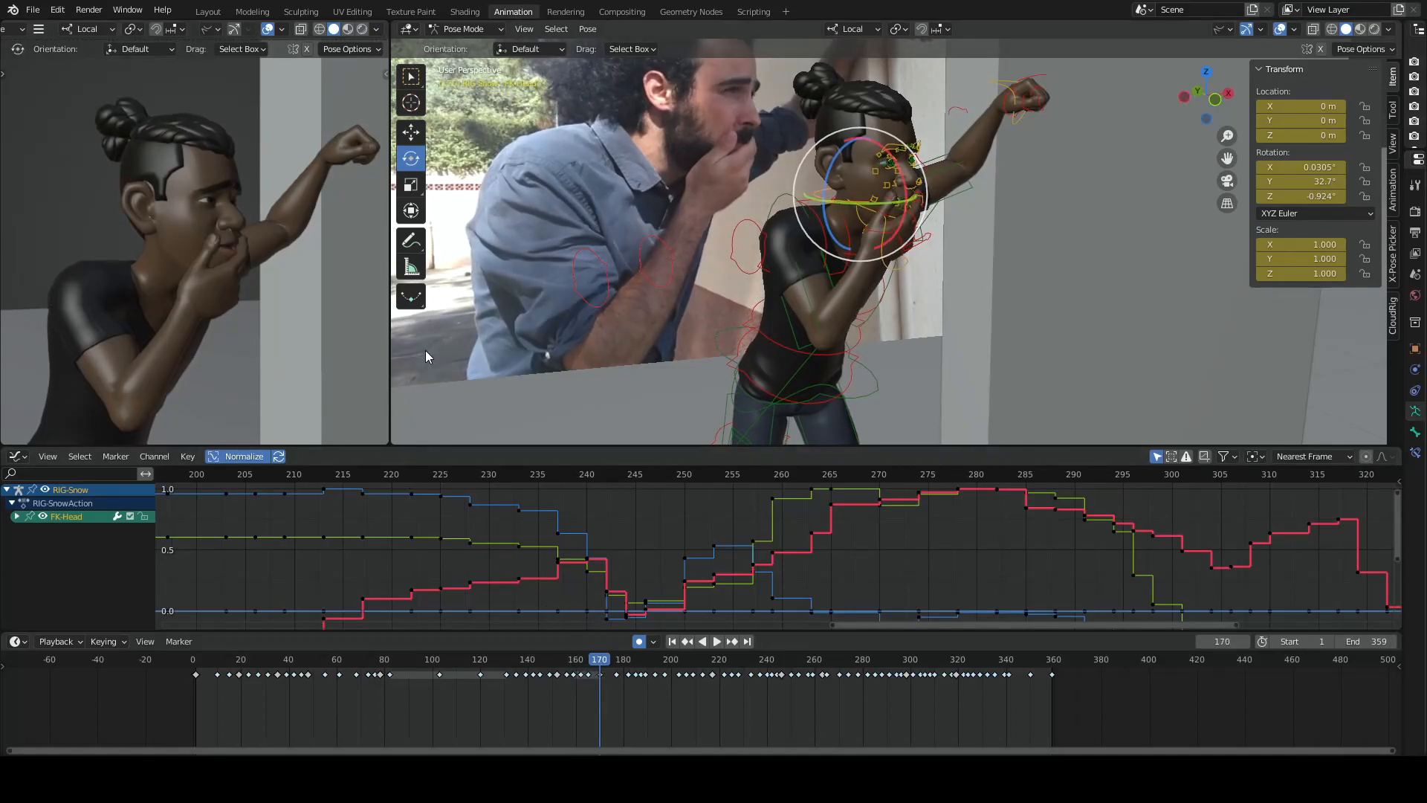
{"action": "key", "text": "Up"}
{"action": "key", "text": "Down"}
{"action": "key", "text": "Down"}
{"action": "key", "text": "Down"}
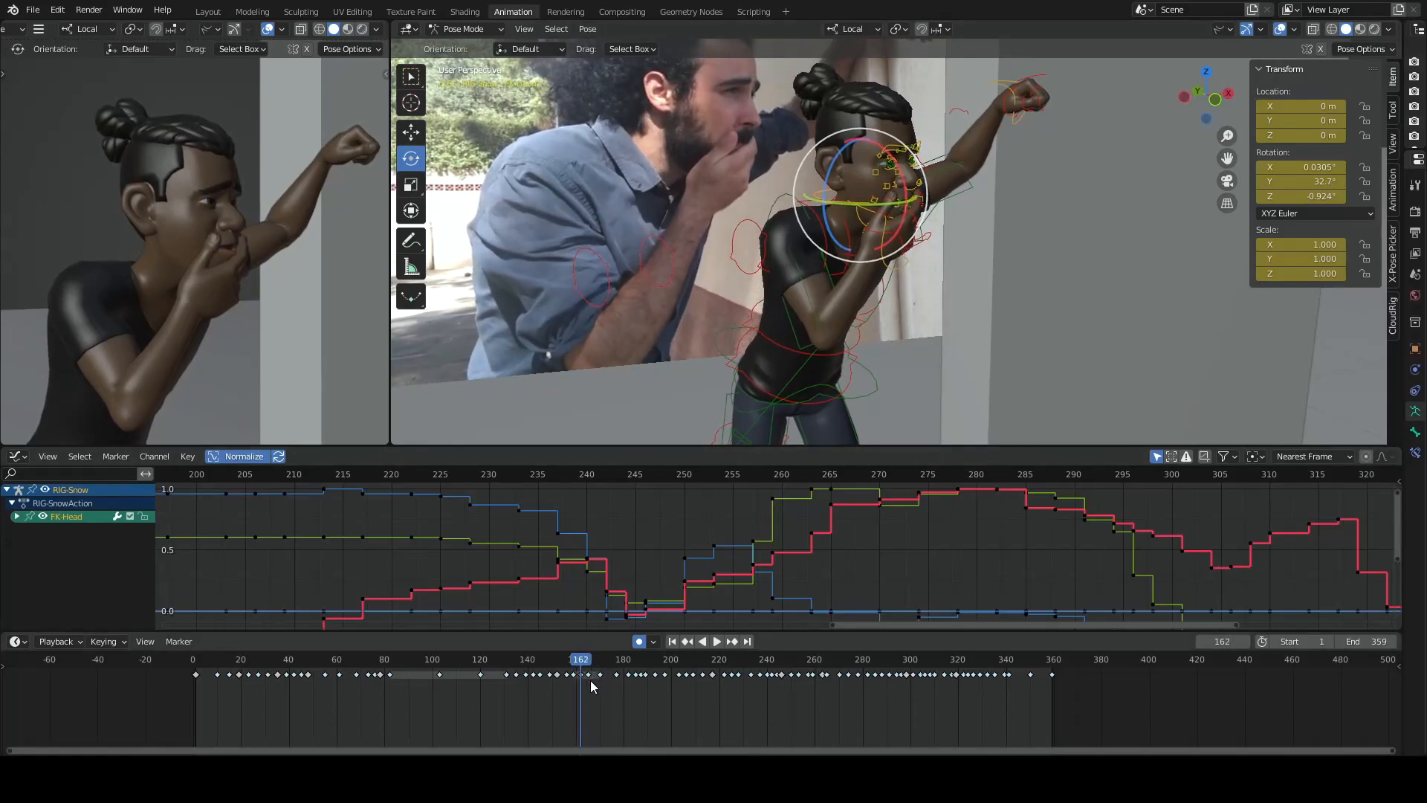
{"action": "key", "text": "Up"}
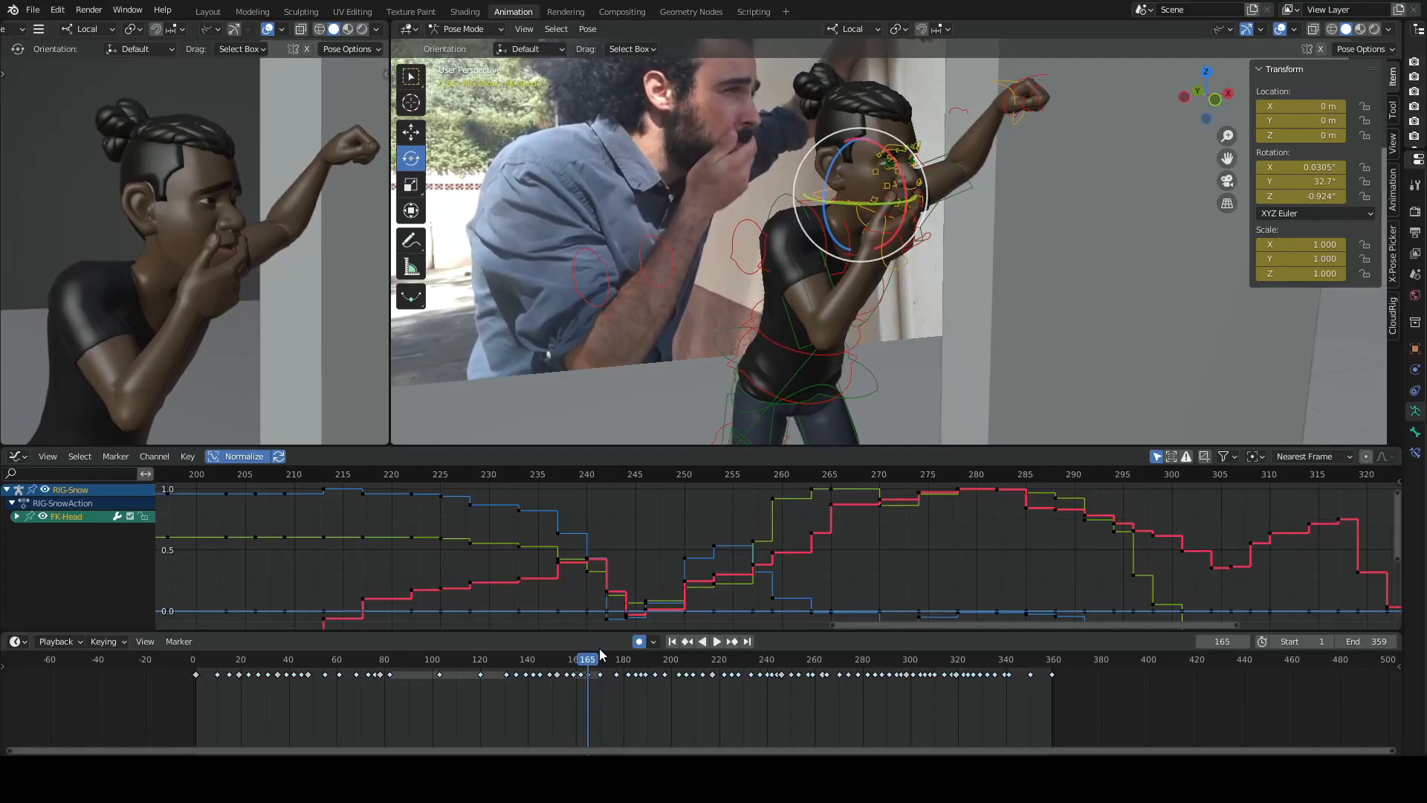
- Place the playhead on the keyframes at 162, 165 and 170 and back on 165 to compare their spacing
{"action": "left_click", "coordinate": [582, 678]}
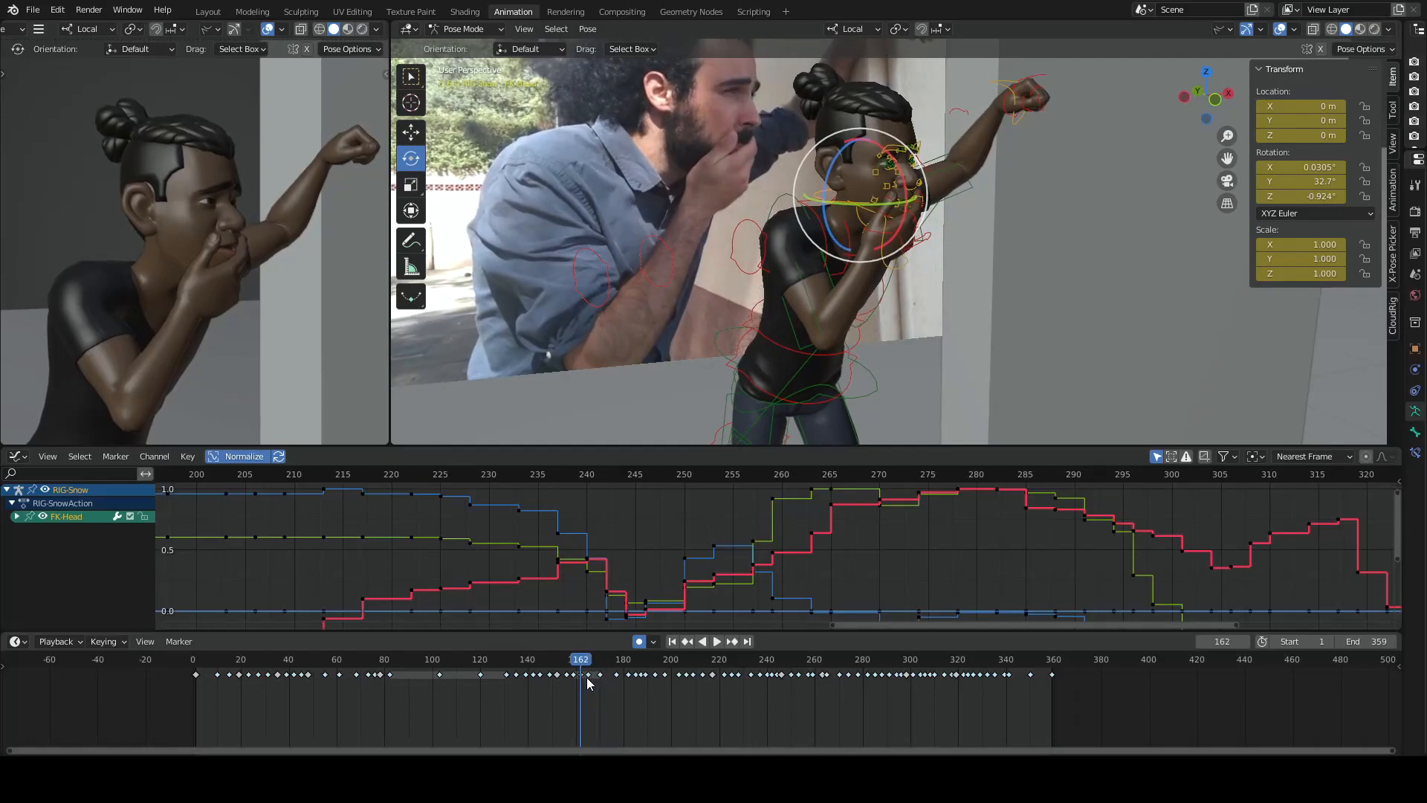
{"action": "left_click", "coordinate": [588, 683]}
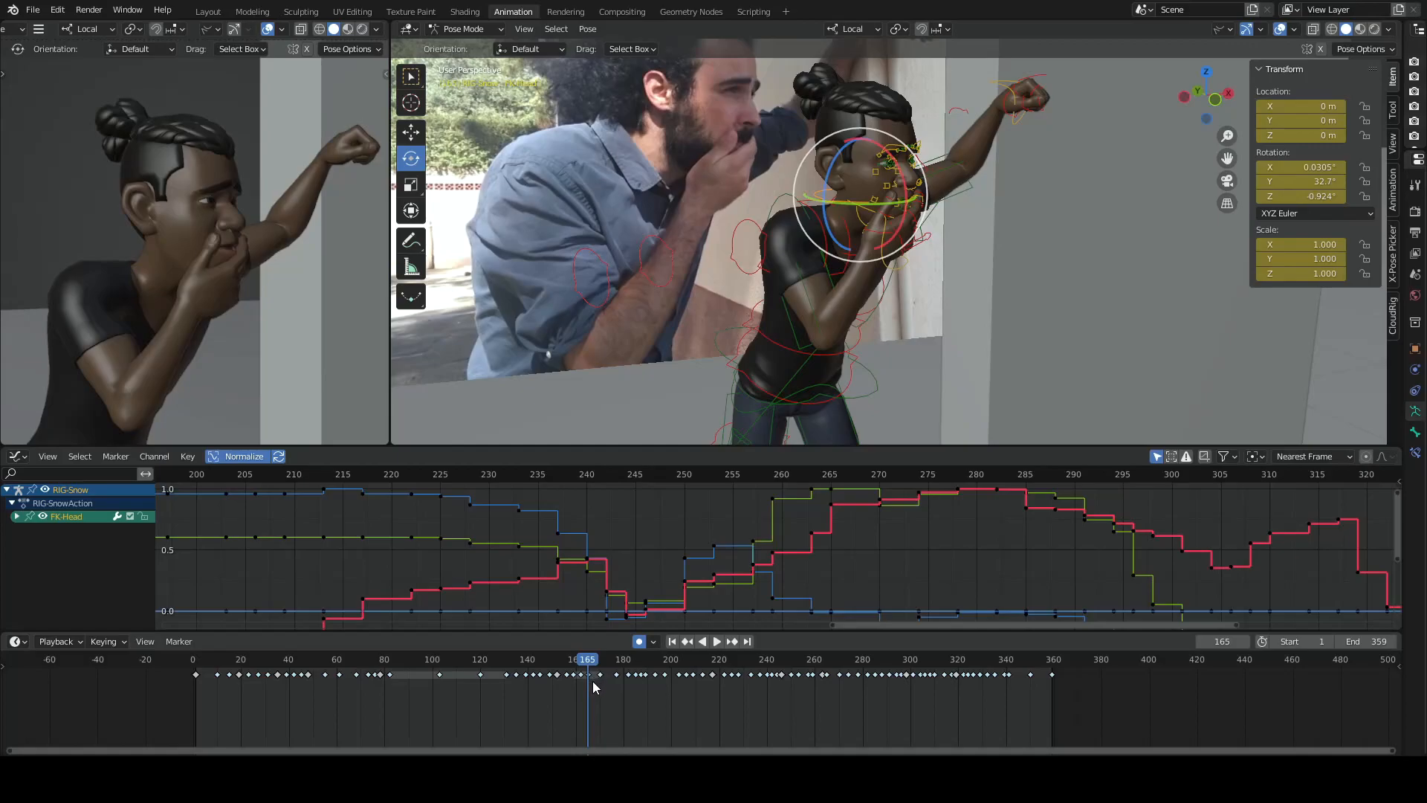
{"action": "left_click", "coordinate": [597, 679]}
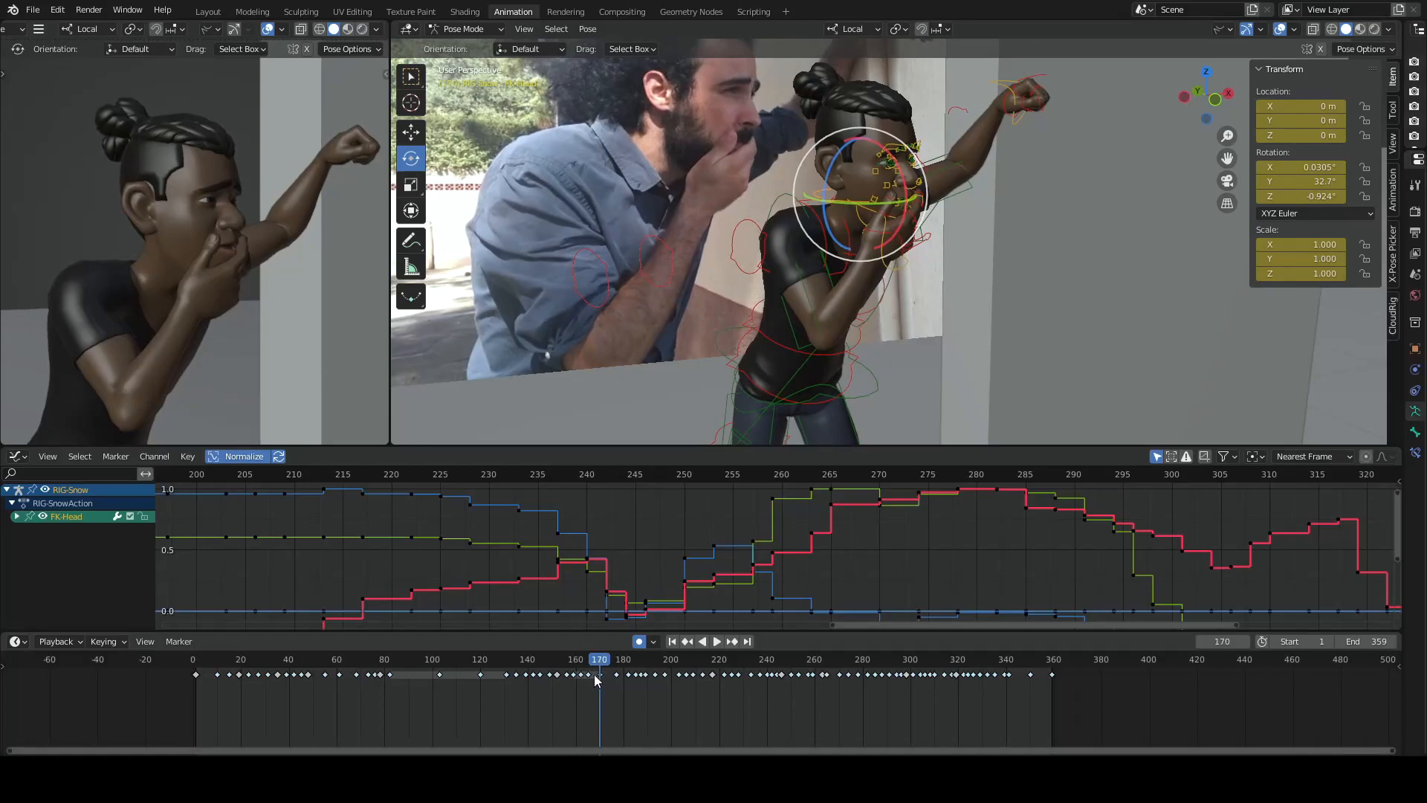
{"action": "left_click", "coordinate": [588, 685]}
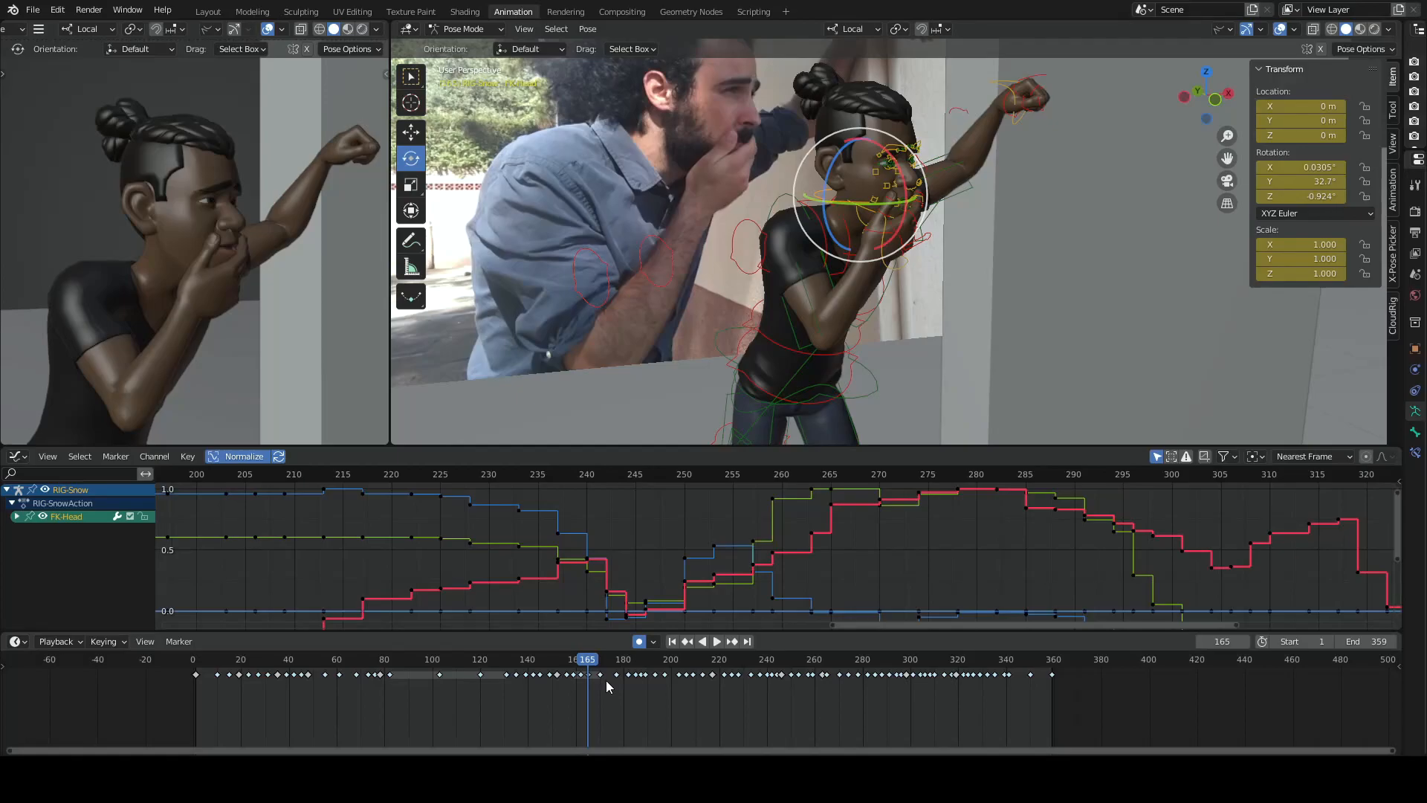
- Advance through the keyframes on frames 185 and 193 to compare the character's lowering head with the reference actor
{"action": "key", "text": "Down"}
{"action": "key", "text": "Down"}
{"action": "key", "text": "Down"}
{"action": "key", "text": "Up"}
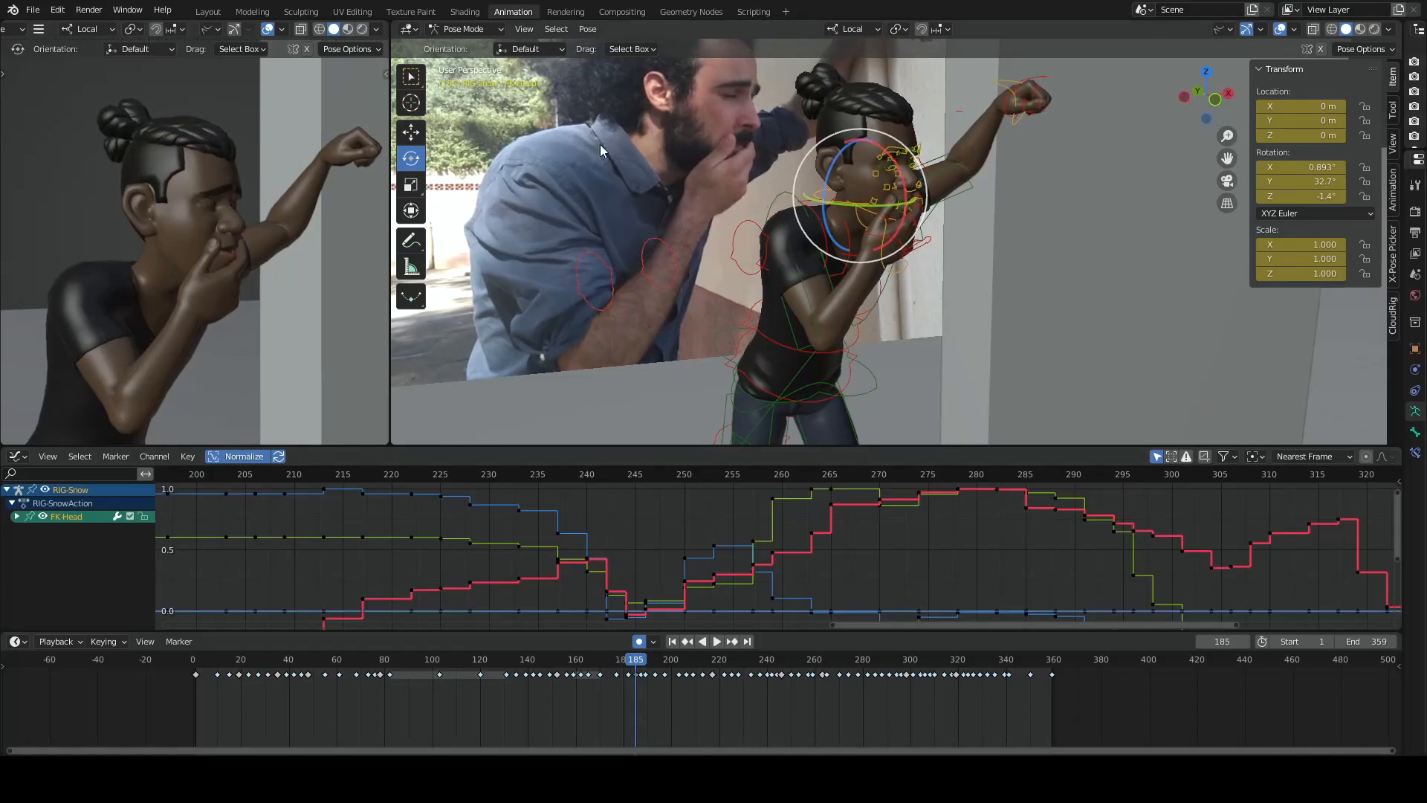
{"action": "key", "text": "Up"}
{"action": "key", "text": "Up"}
{"action": "key", "text": "Up"}
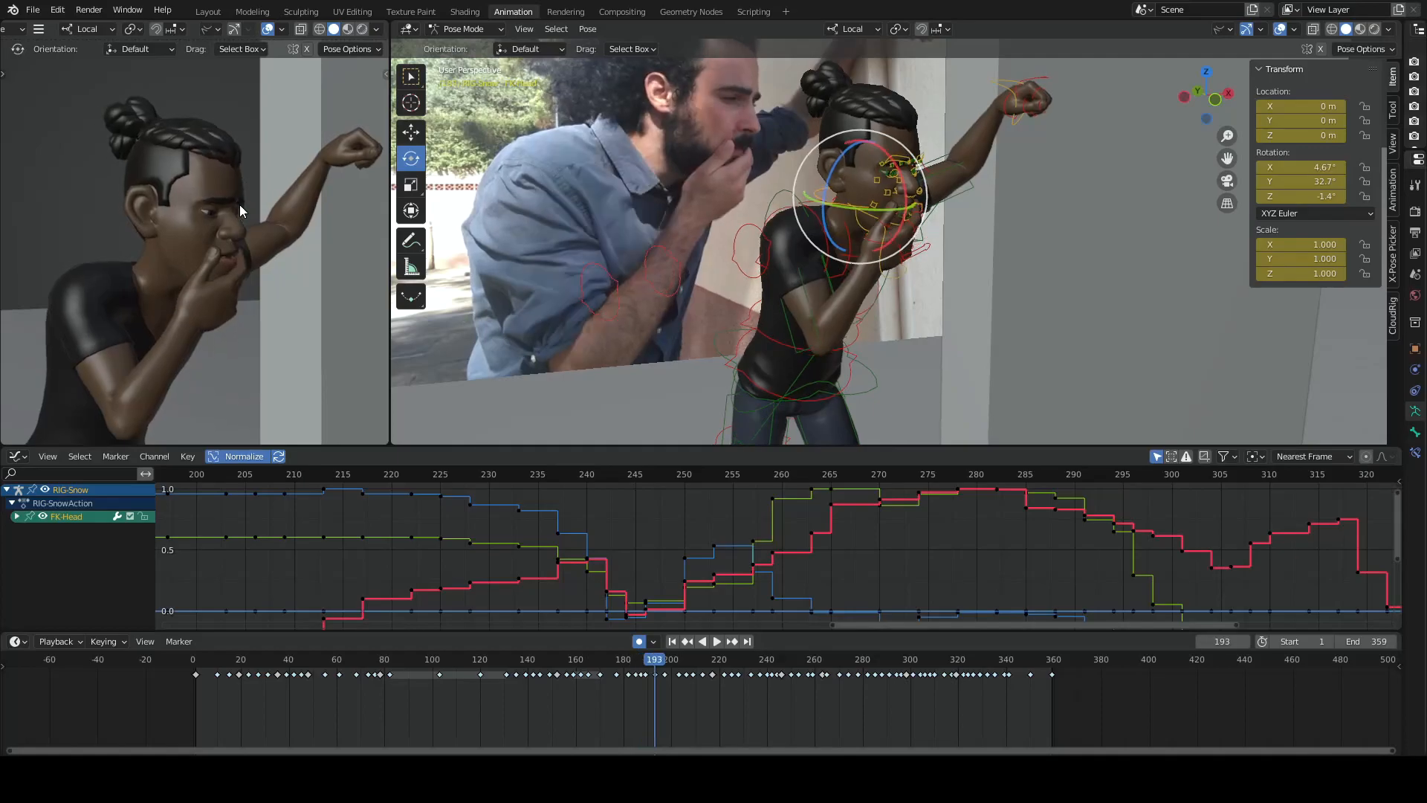
- Flip between the key poses from frame 182 to frame 197, examining the character's eyes and head tilt
{"action": "key", "text": "Down"}
{"action": "key", "text": "Down"}
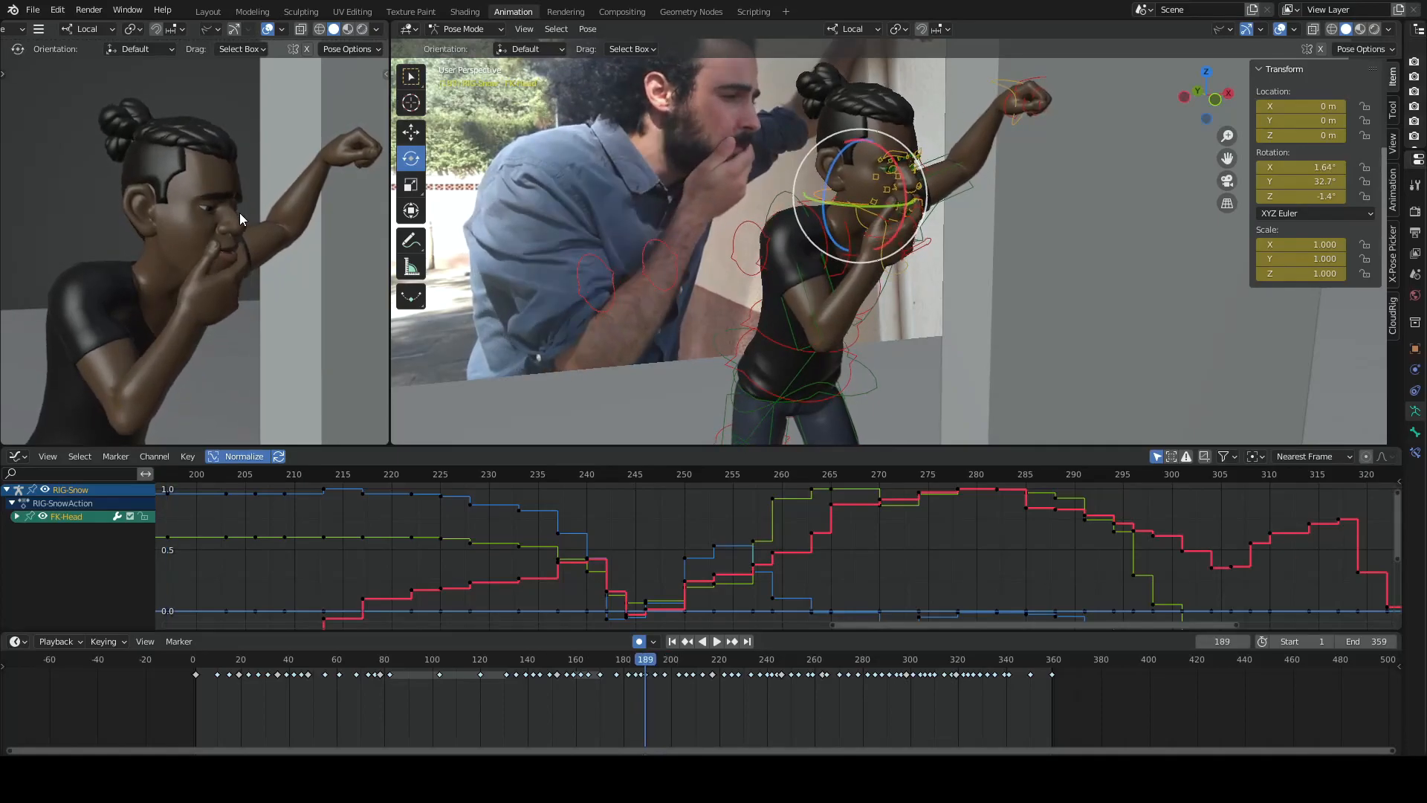
{"action": "key", "text": "Down"}
{"action": "key", "text": "Down"}
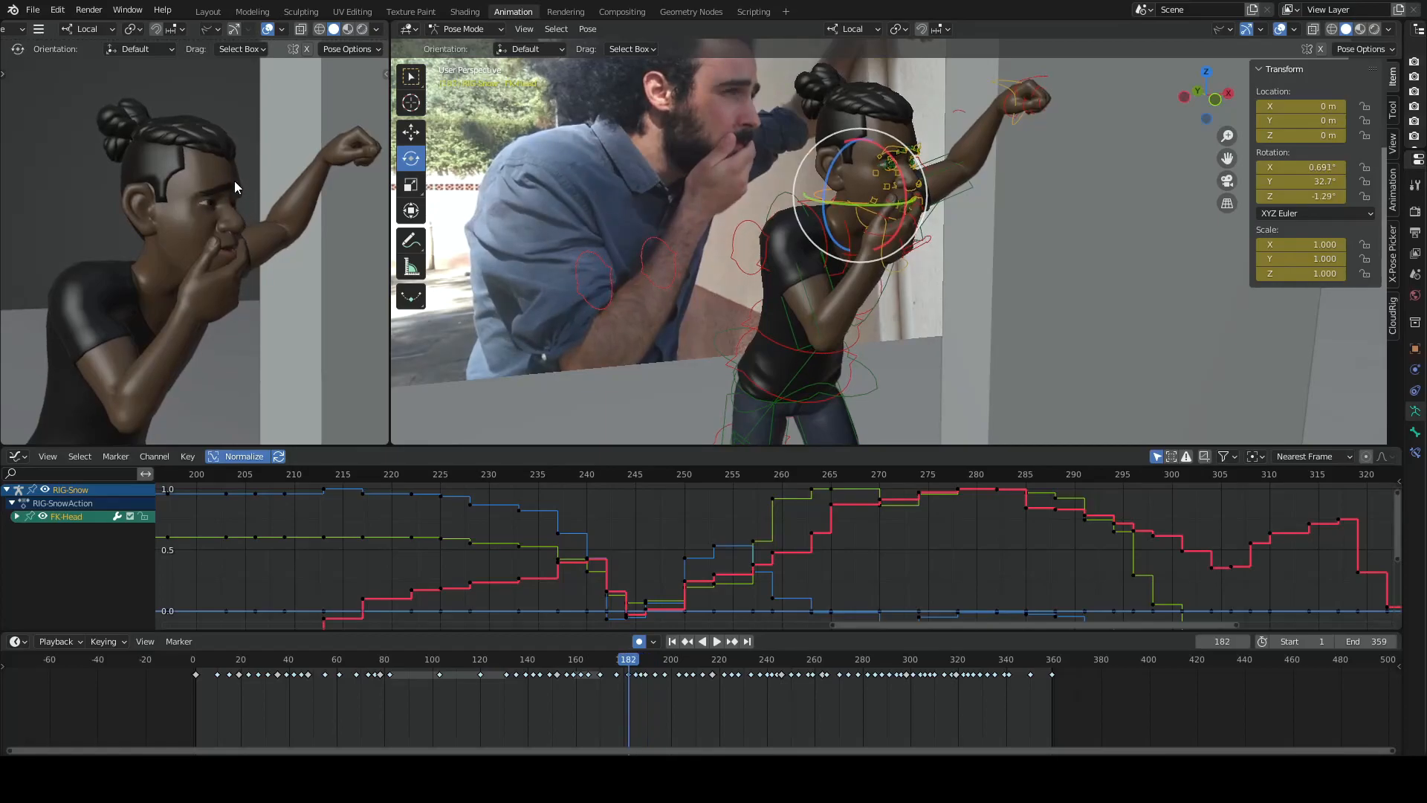
{"action": "key", "text": "Up"}
{"action": "key", "text": "Up"}
{"action": "key", "text": "Up"}
{"action": "key", "text": "Up"}
{"action": "key", "text": "Up"}
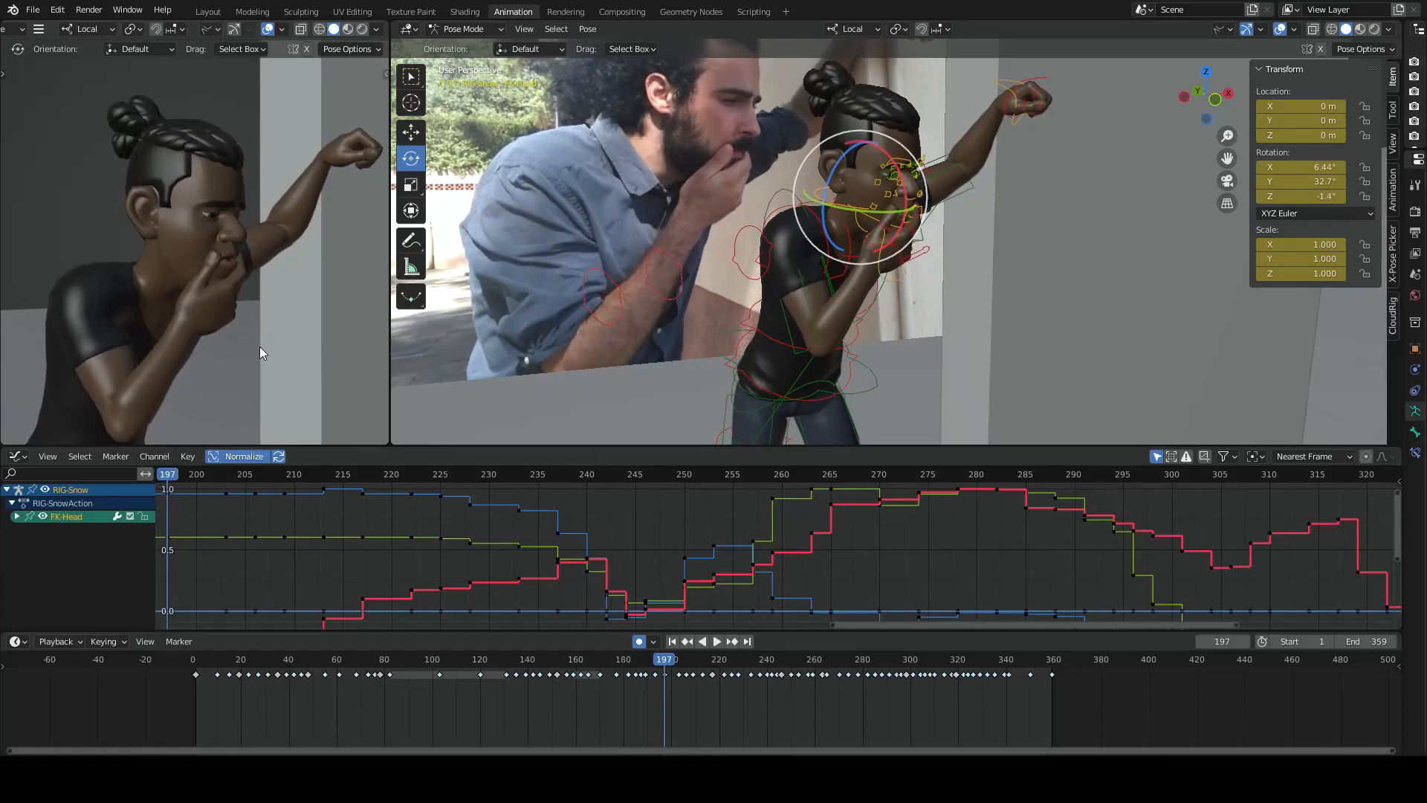
{"action": "key", "text": "Down"}
{"action": "key", "text": "Down"}
{"action": "key", "text": "Down"}
{"action": "key", "text": "Down"}
{"action": "key", "text": "Down"}
{"action": "key", "text": "Down"}
{"action": "key", "text": "Up"}
{"action": "key", "text": "Up"}
{"action": "key", "text": "Up"}
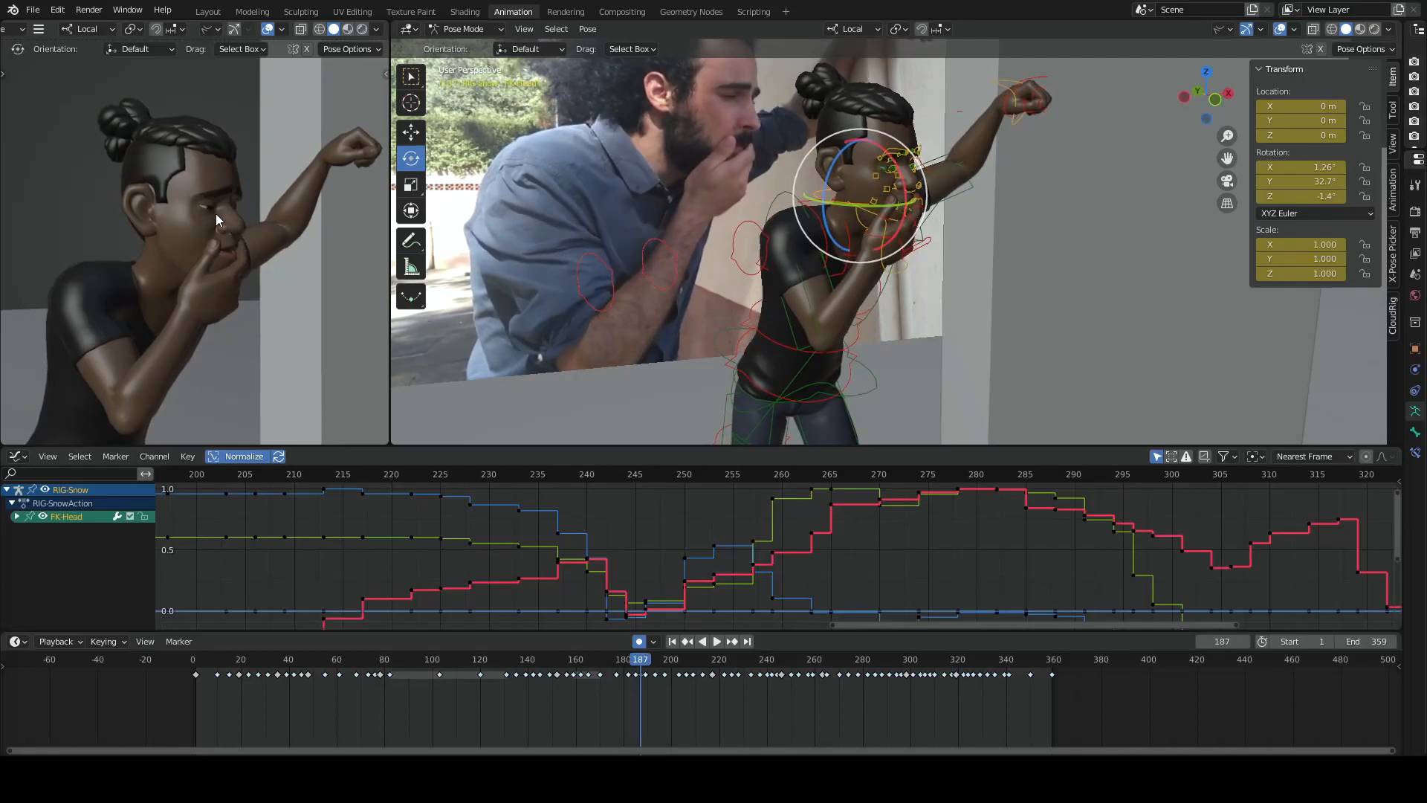
- Step through the keyframes from frame 187 to frame 217 to compare the character's head and hand poses with the reference actor
{"action": "key", "text": "Down"}
{"action": "key", "text": "Down"}
{"action": "key", "text": "Up"}
{"action": "key", "text": "Up"}
{"action": "key", "text": "Down"}
{"action": "key", "text": "Up"}
{"action": "key", "text": "Up"}
{"action": "key", "text": "Up"}
{"action": "key", "text": "Up"}
{"action": "key", "text": "Up"}
{"action": "key", "text": "Up"}
{"action": "key", "text": "Up"}
{"action": "key", "text": "Up"}
{"action": "key", "text": "Up"}
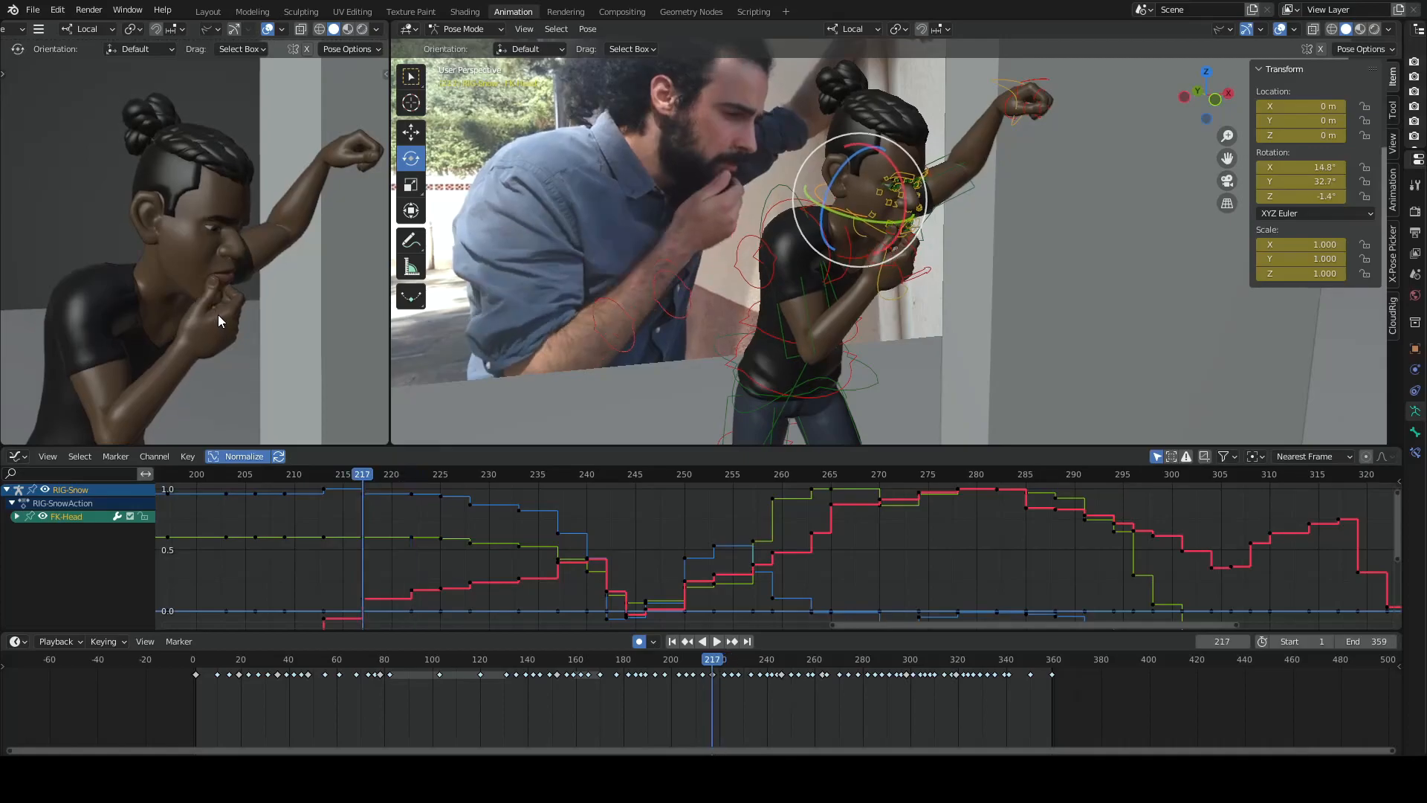
- Return to the keyframes at 203 and 197, flipping between neighbouring poses to examine the small change in head tilt
{"action": "key", "text": "Down"}
{"action": "key", "text": "Down"}
{"action": "key", "text": "Down"}
{"action": "key", "text": "Down"}
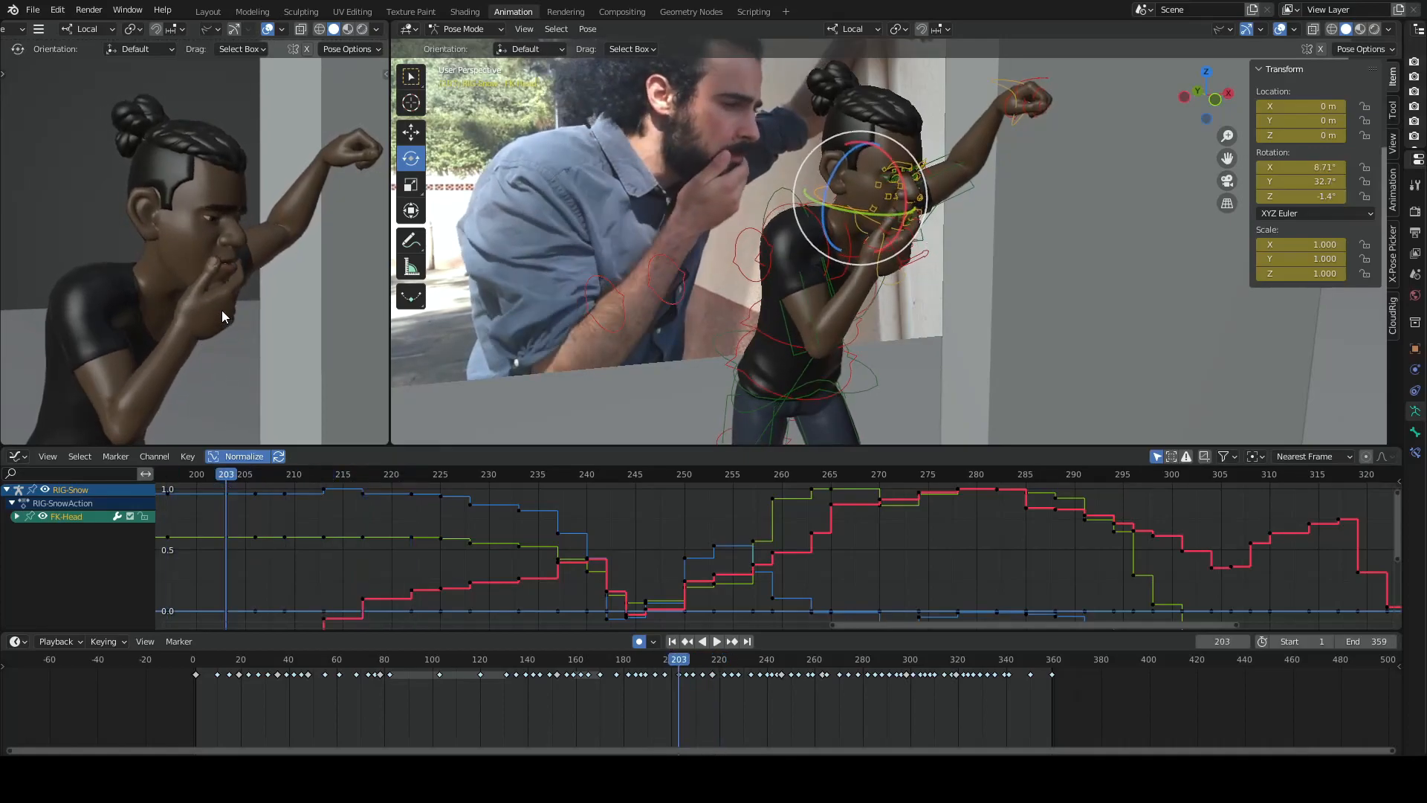
{"action": "key", "text": "Up"}
{"action": "key", "text": "Up"}
{"action": "key", "text": "Up"}
{"action": "key", "text": "Up"}
{"action": "key", "text": "Down"}
{"action": "key", "text": "Down"}
{"action": "key", "text": "Down"}
{"action": "key", "text": "Down"}
{"action": "key", "text": "Down"}
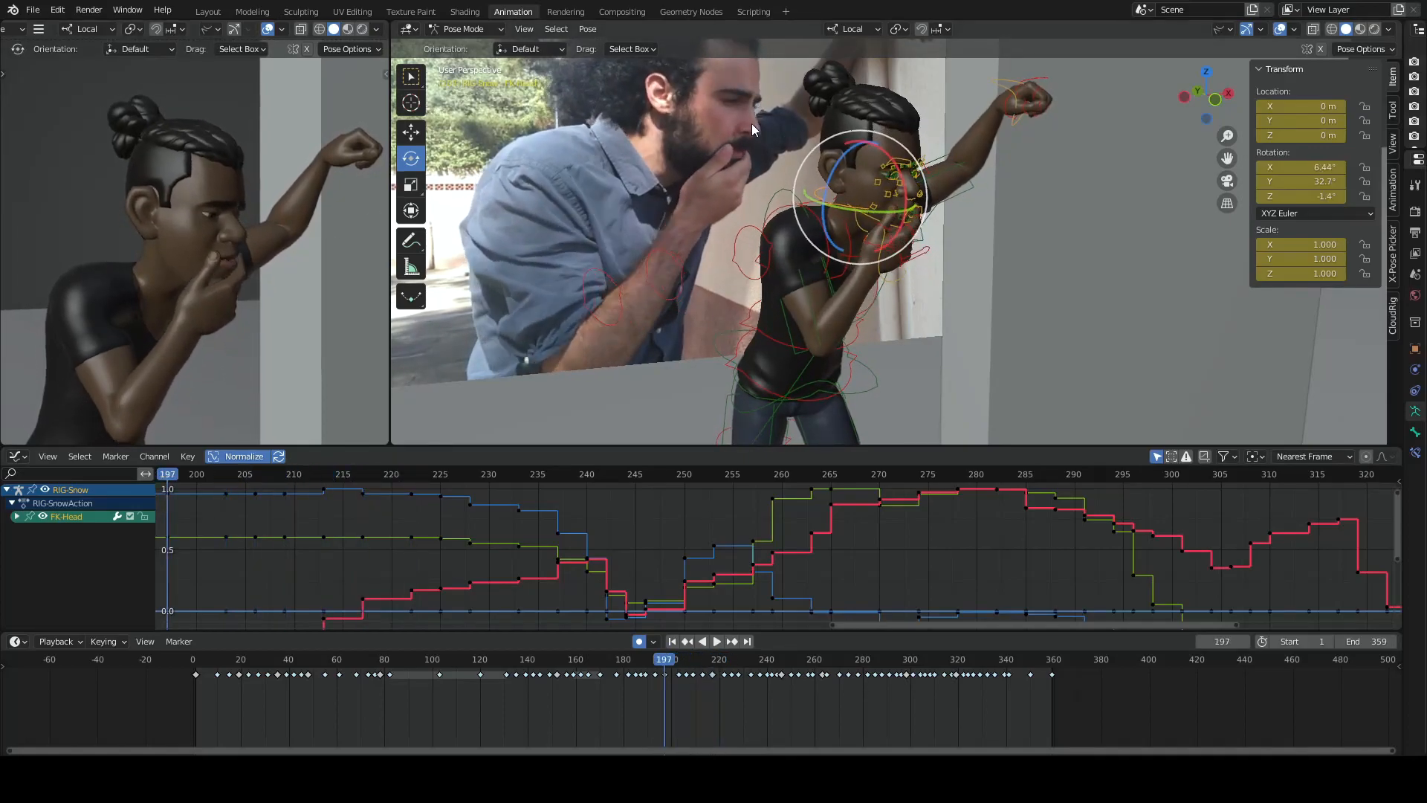
- Go back through the earlier keyframes and stop on frame 187 to examine the actor's eyes and brow in the reference
{"action": "key", "text": "Down"}
{"action": "key", "text": "Down"}
{"action": "key", "text": "Down"}
{"action": "key", "text": "Down"}
{"action": "key", "text": "Down"}
{"action": "key", "text": "Down"}
{"action": "key", "text": "Up"}
{"action": "key", "text": "Up"}
{"action": "key", "text": "Right"}
{"action": "key", "text": "Right"}
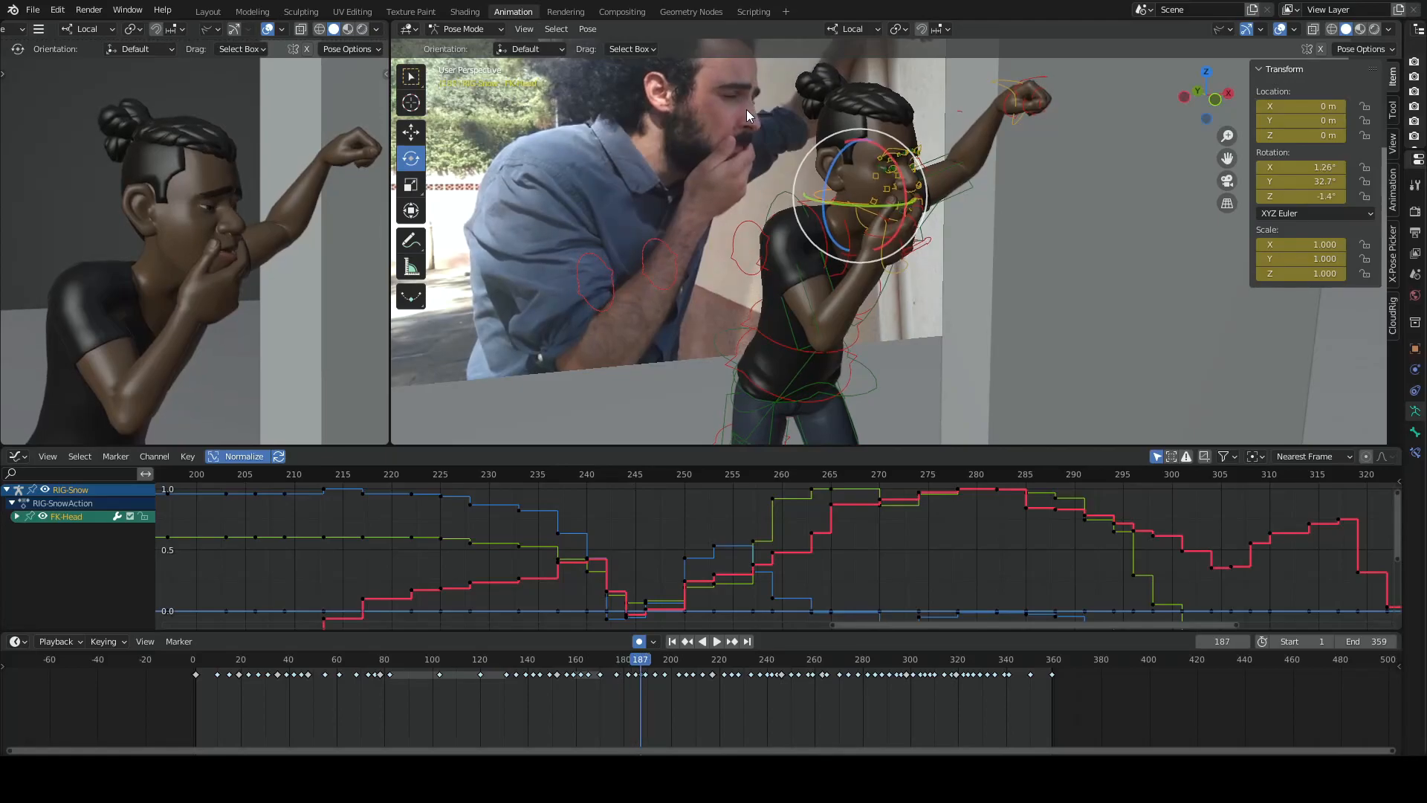
- Scrub frame by frame around frames 185 to 187 to study the reference actor's subtle eye and head movement
{"action": "key", "text": "Right"}
{"action": "key", "text": "Right"}
{"action": "key", "text": "Left"}
{"action": "key", "text": "Left"}
{"action": "key", "text": "Left"}
{"action": "key", "text": "Left"}
{"action": "key", "text": "Right"}
{"action": "key", "text": "Right"}
{"action": "key", "text": "Left"}
{"action": "key", "text": "Left"}
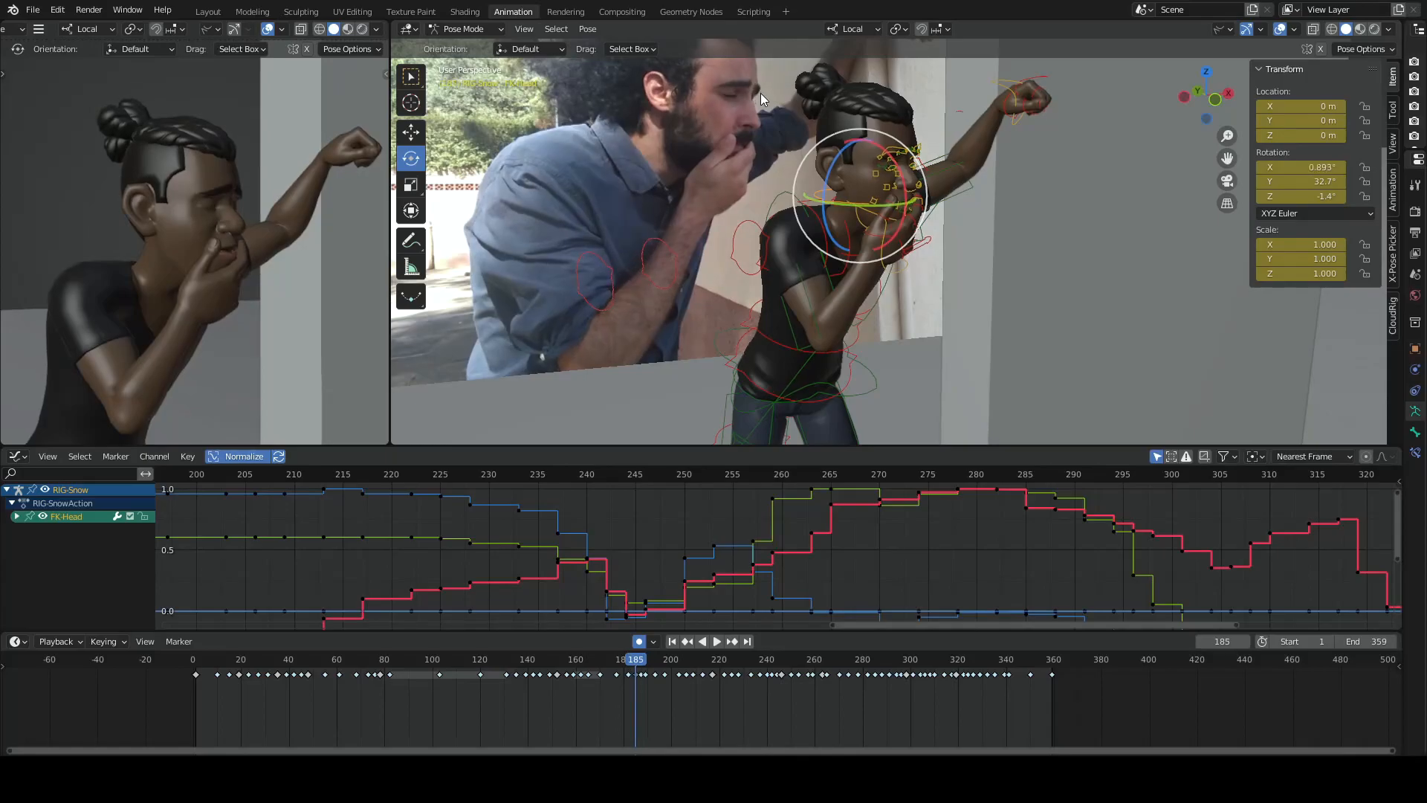
{"action": "key", "text": "Right"}
{"action": "key", "text": "Right"}
- Flip between the keyframes at 187, 189 and 193 to check the character's face against the reference
{"action": "key", "text": "Down"}
{"action": "key", "text": "Down"}
{"action": "key", "text": "Up"}
{"action": "key", "text": "Up"}
{"action": "key", "text": "Up"}
{"action": "key", "text": "Up"}
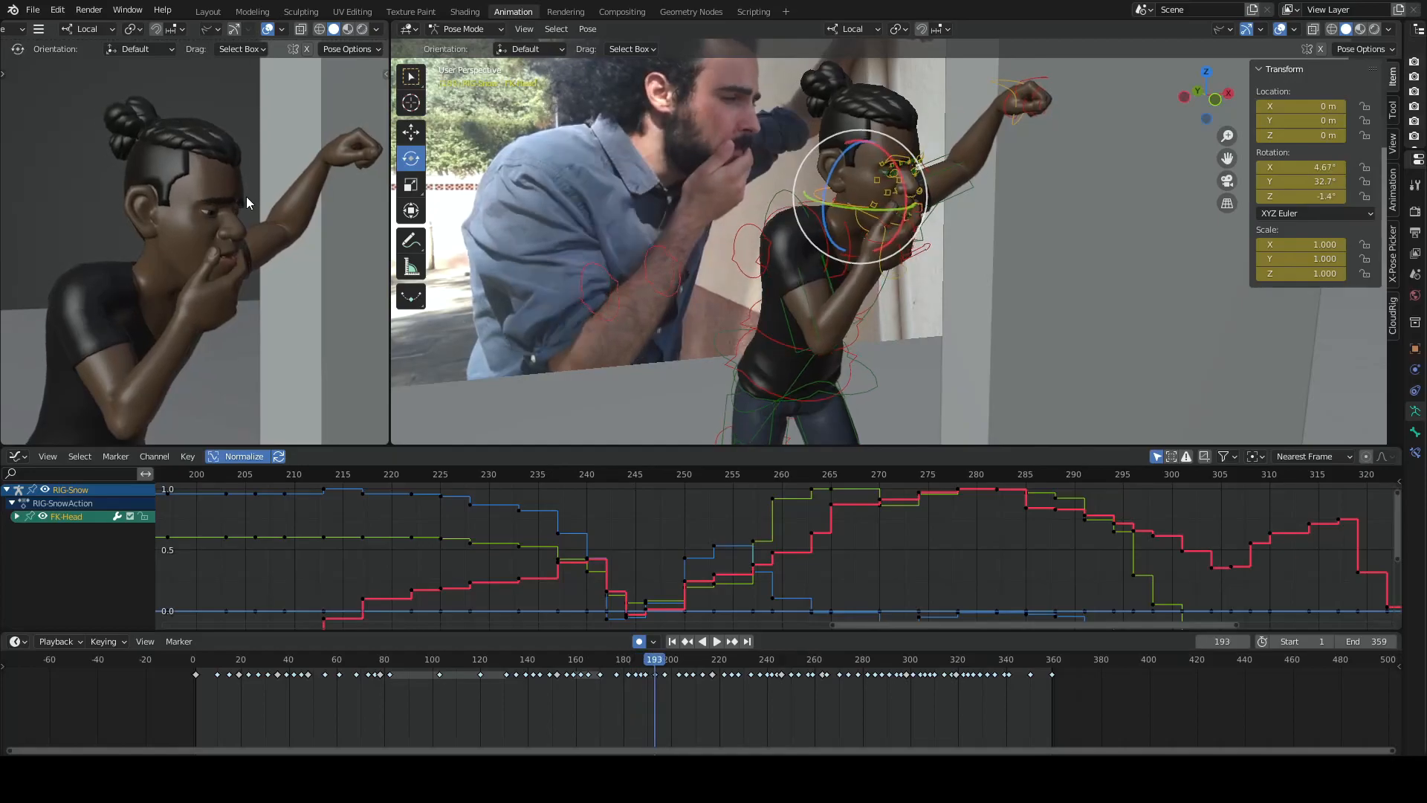
{"action": "key", "text": "Down"}
{"action": "key", "text": "Down"}
{"action": "key", "text": "Down"}
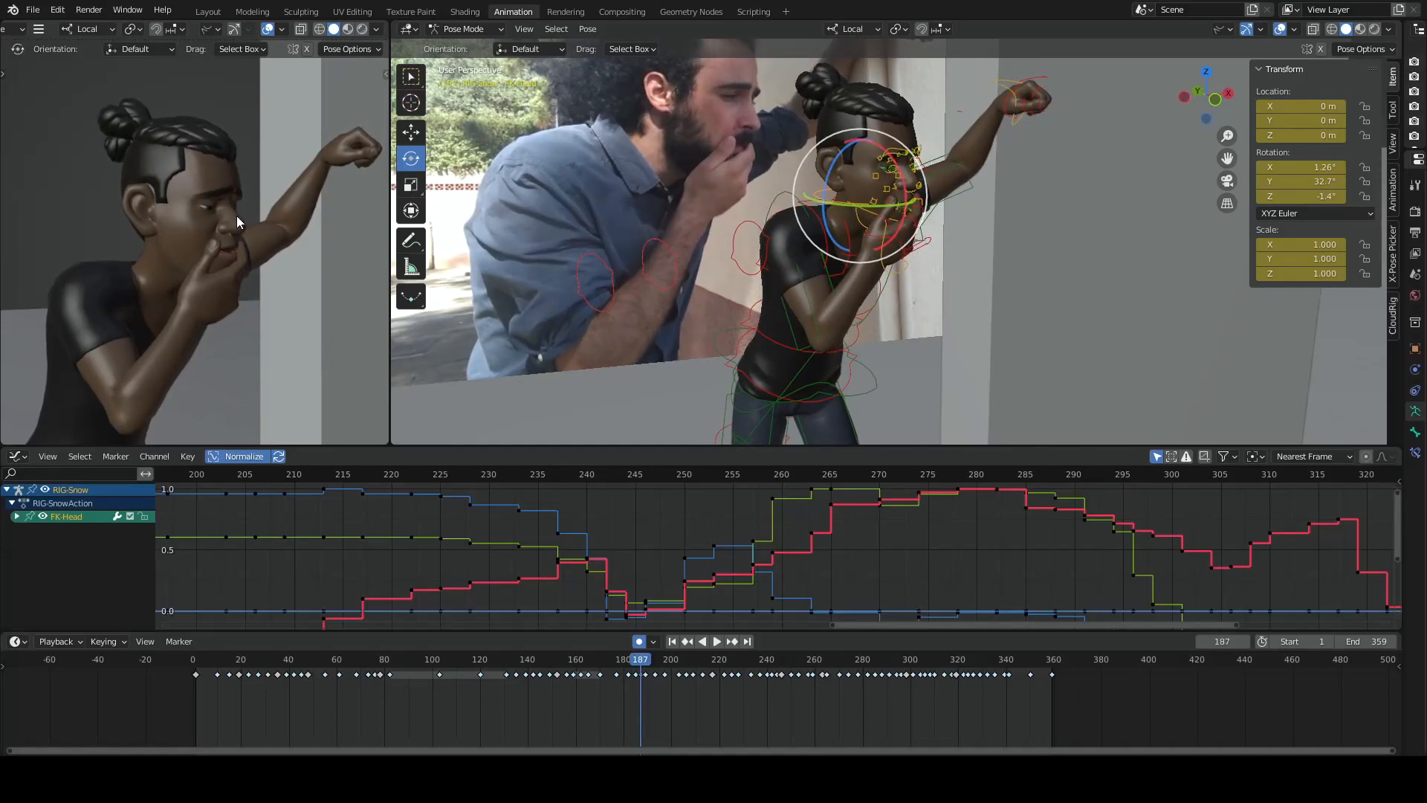
{"action": "key", "text": "Down"}
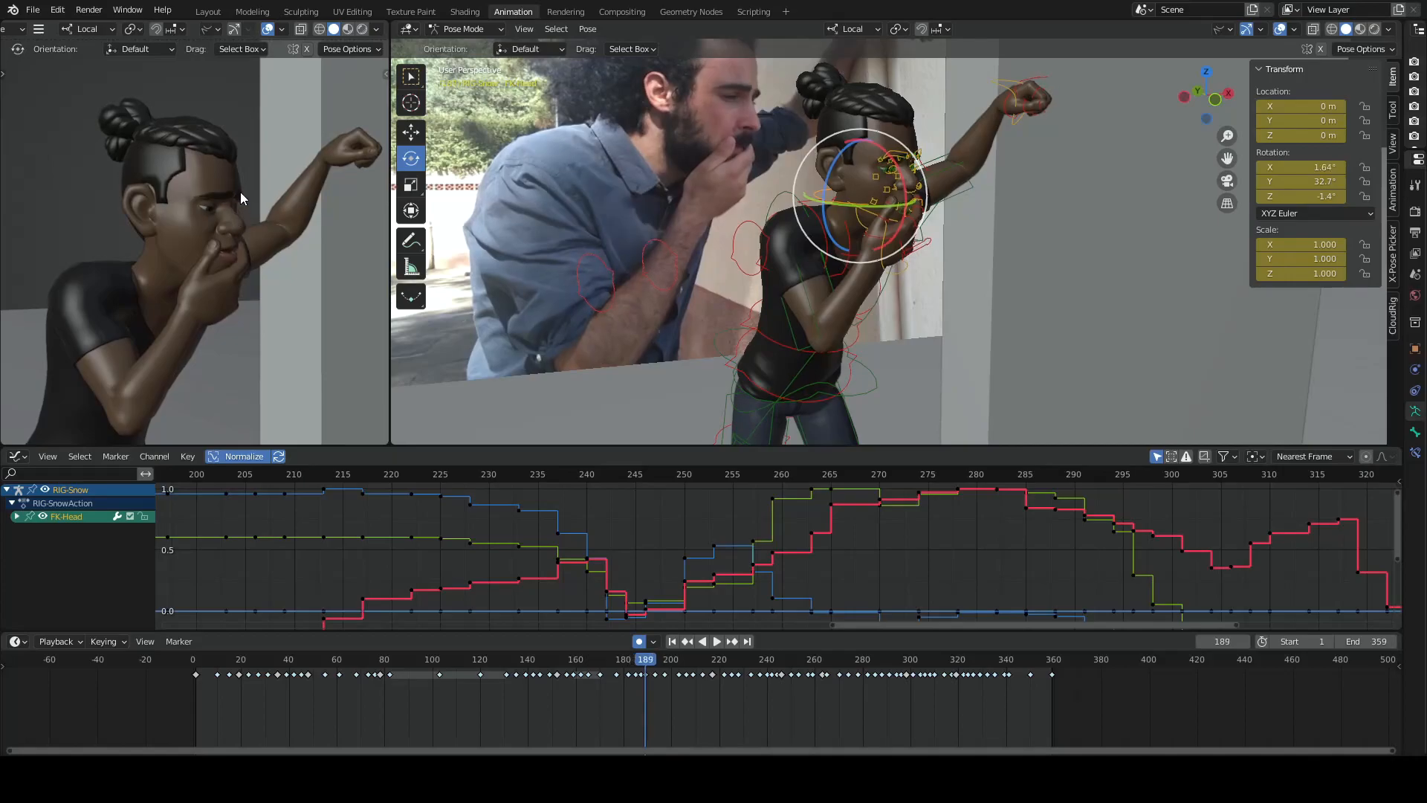
- Step back and forth between frames 187, 189 and 193 to inspect the character's eyelids and brow
{"action": "key", "text": "Left"}
{"action": "key", "text": "Left"}
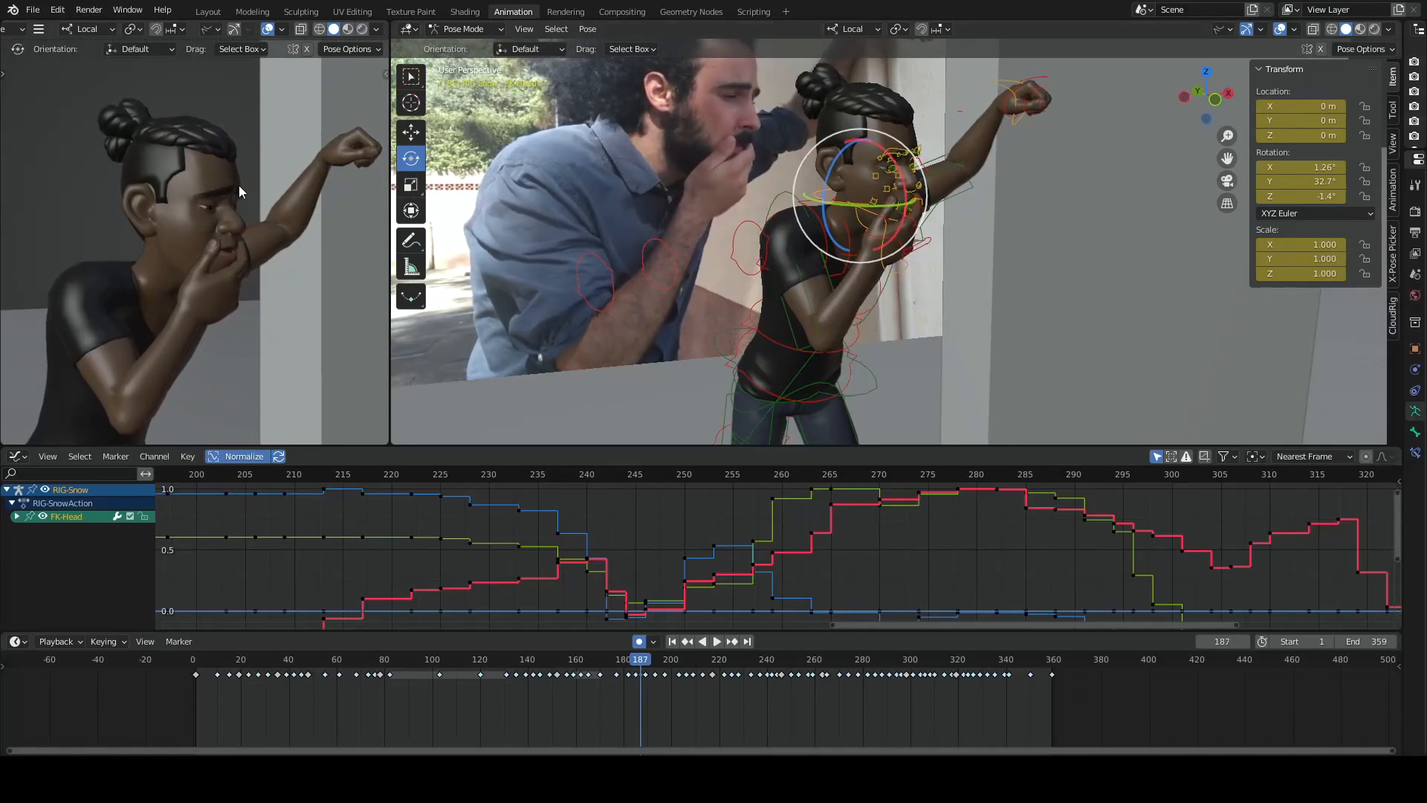
{"action": "key", "text": "Right"}
{"action": "key", "text": "Right"}
{"action": "key", "text": "Right"}
{"action": "key", "text": "Right"}
{"action": "key", "text": "Left"}
{"action": "key", "text": "Left"}
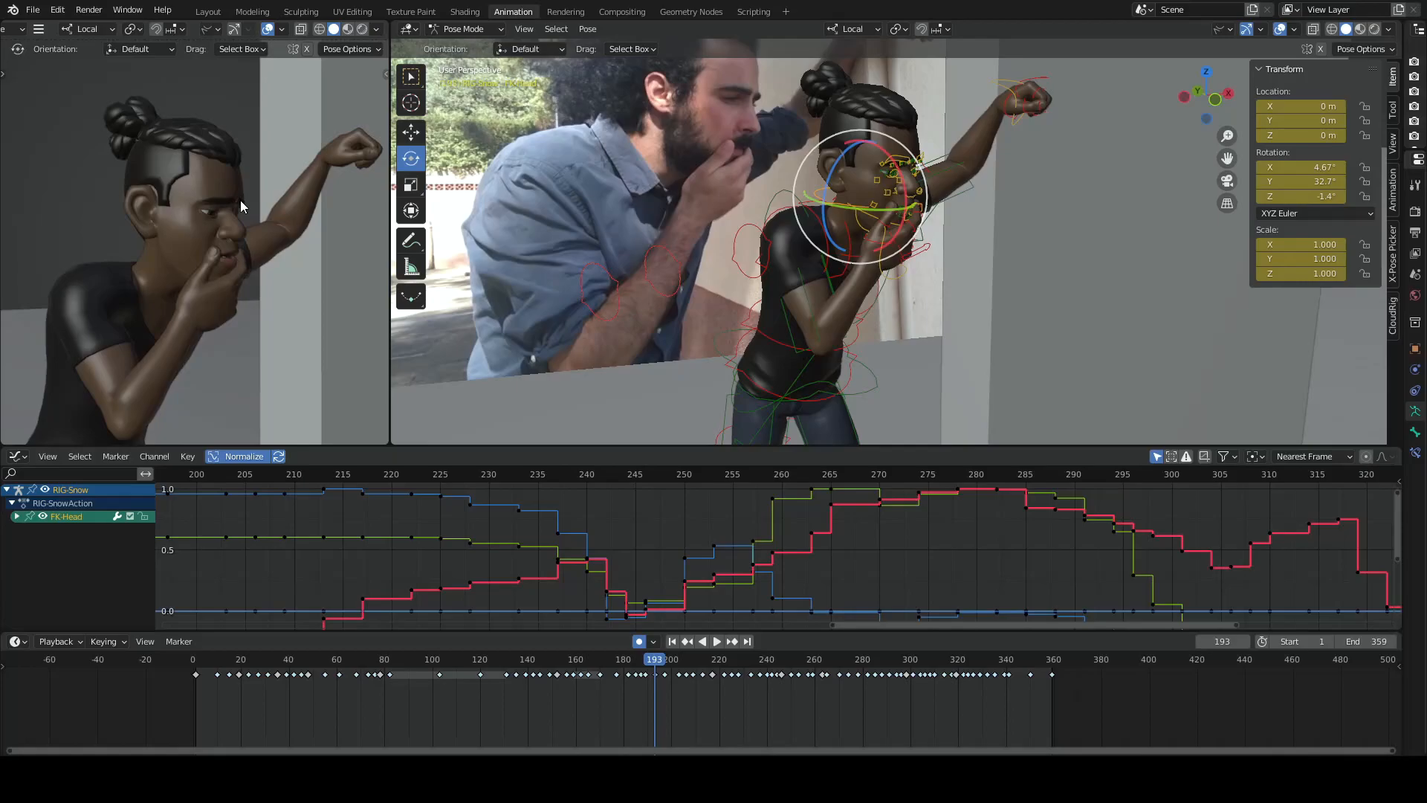
{"action": "key", "text": "Left"}
{"action": "key", "text": "Left"}
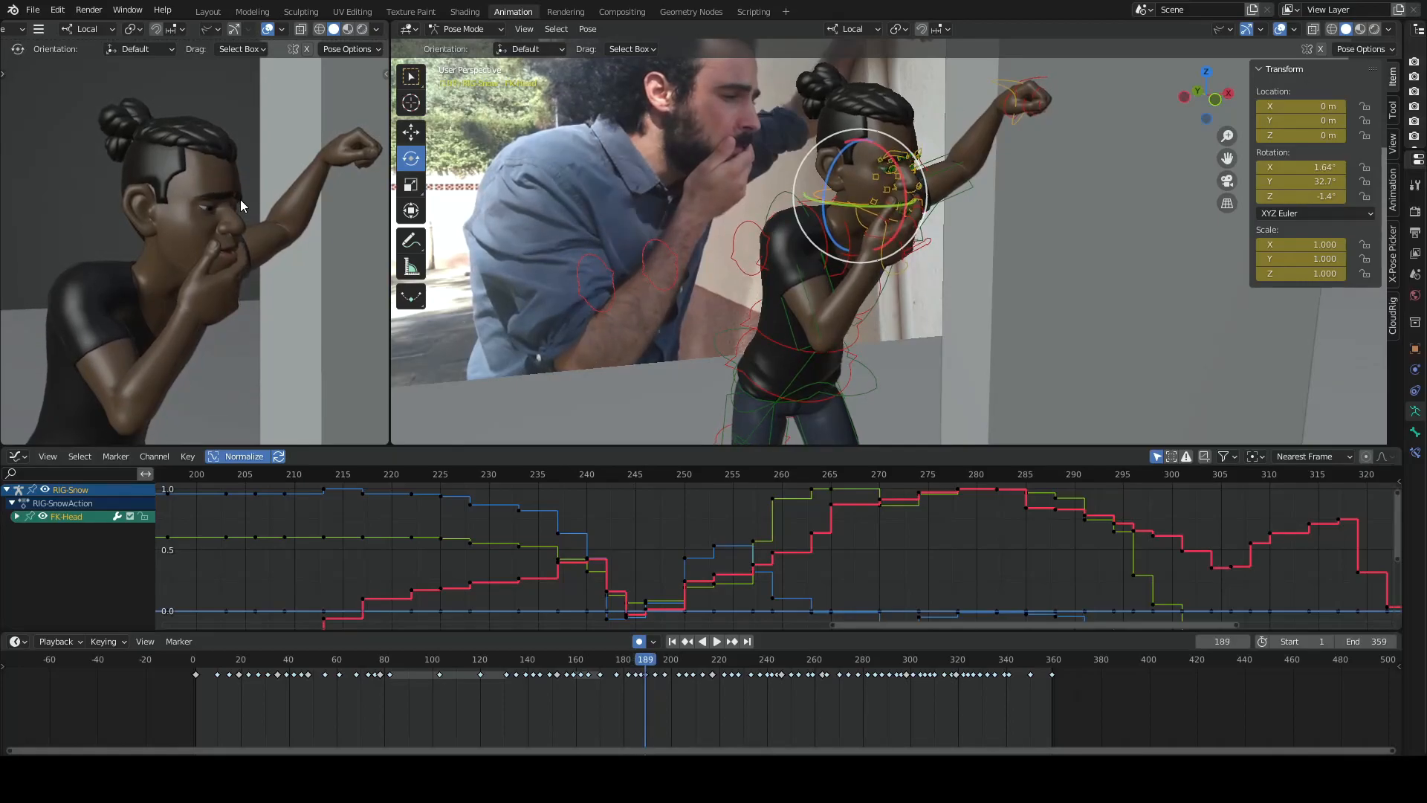
{"action": "key", "text": "Right"}
{"action": "key", "text": "Right"}
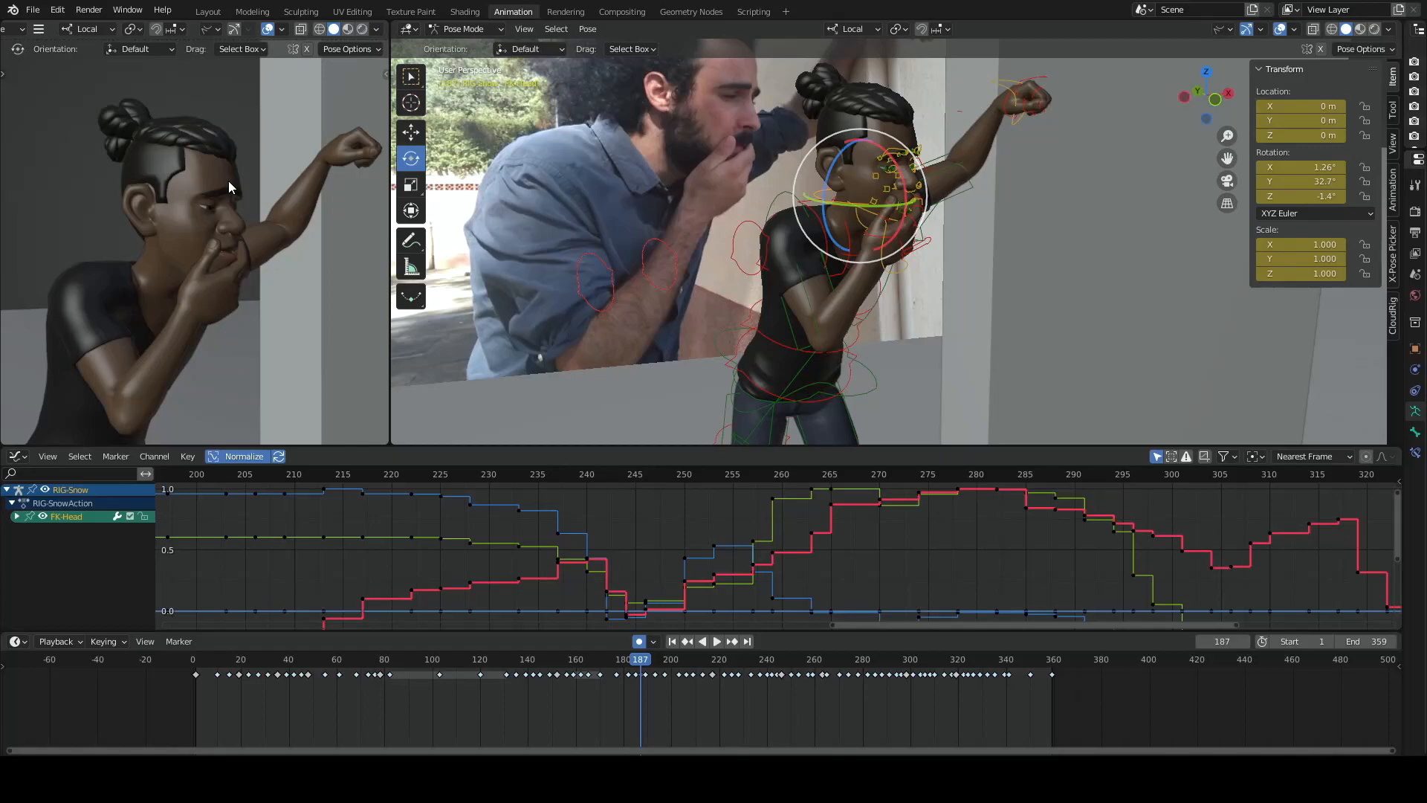
- Advance through the keyframes at 193 and 197 up to frame 217, following the hand and mouth contact
{"action": "key", "text": "Up"}
{"action": "key", "text": "Up"}
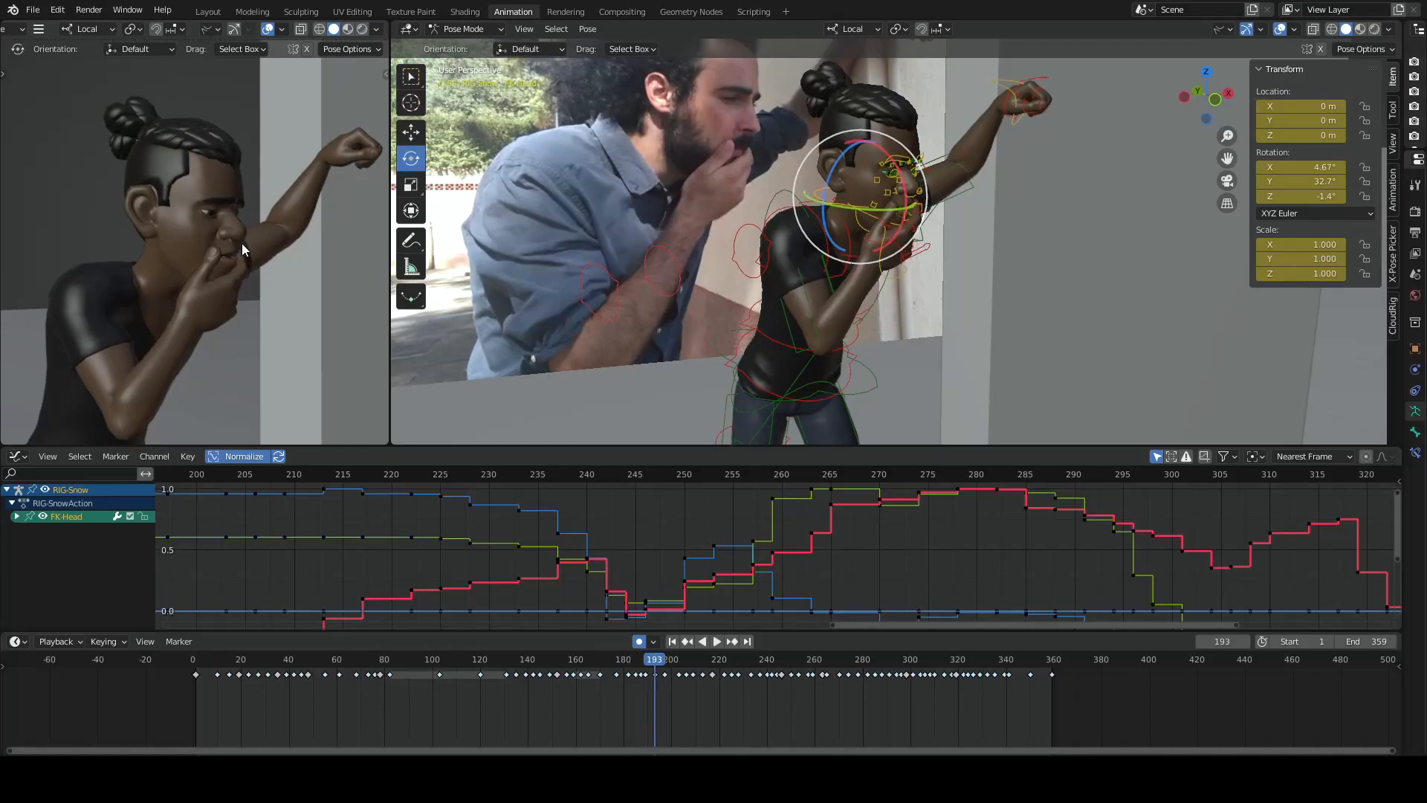
{"action": "key", "text": "Down"}
{"action": "key", "text": "Up"}
{"action": "key", "text": "Up"}
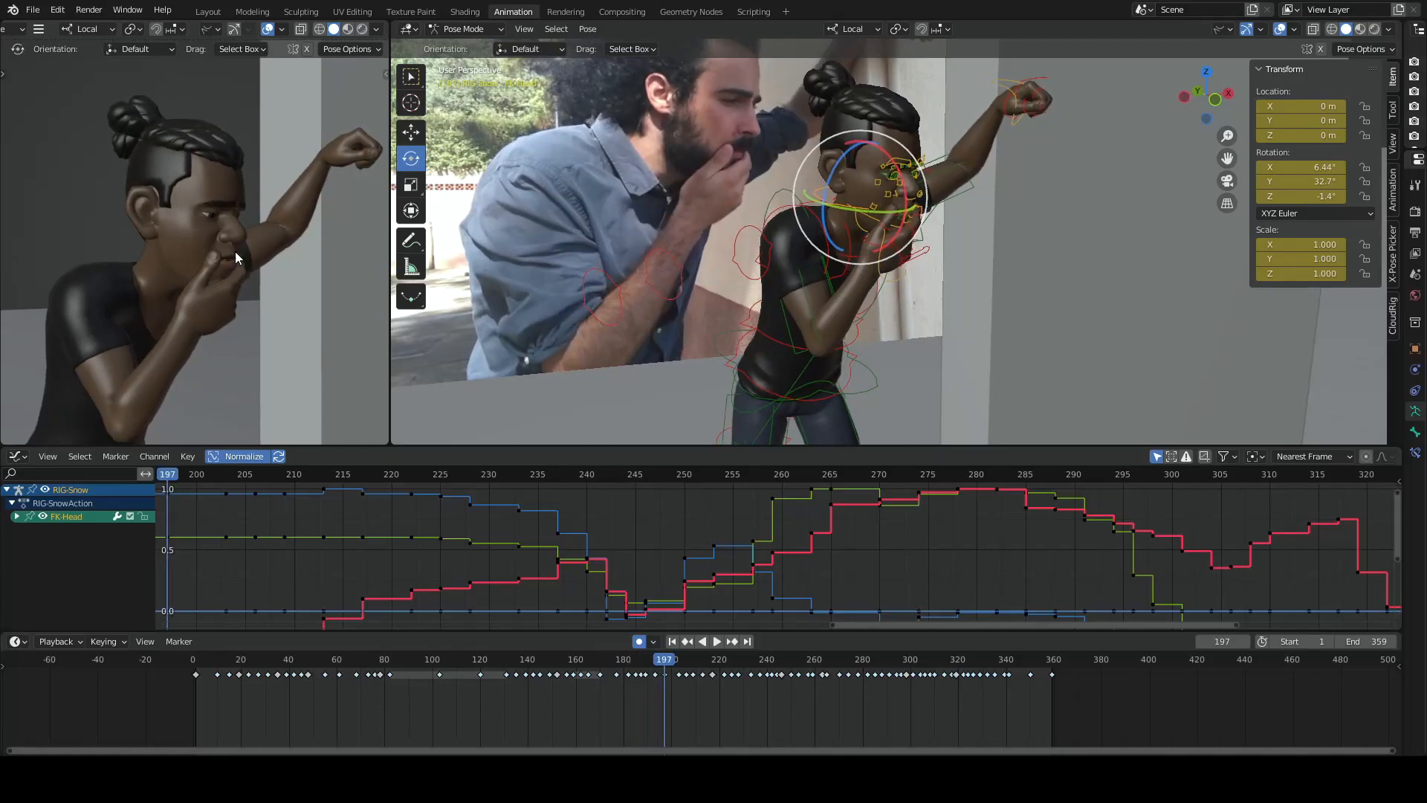
{"action": "key", "text": "Up"}
{"action": "key", "text": "Up"}
{"action": "key", "text": "Up"}
{"action": "key", "text": "Up"}
{"action": "key", "text": "Up"}
{"action": "key", "text": "Up"}
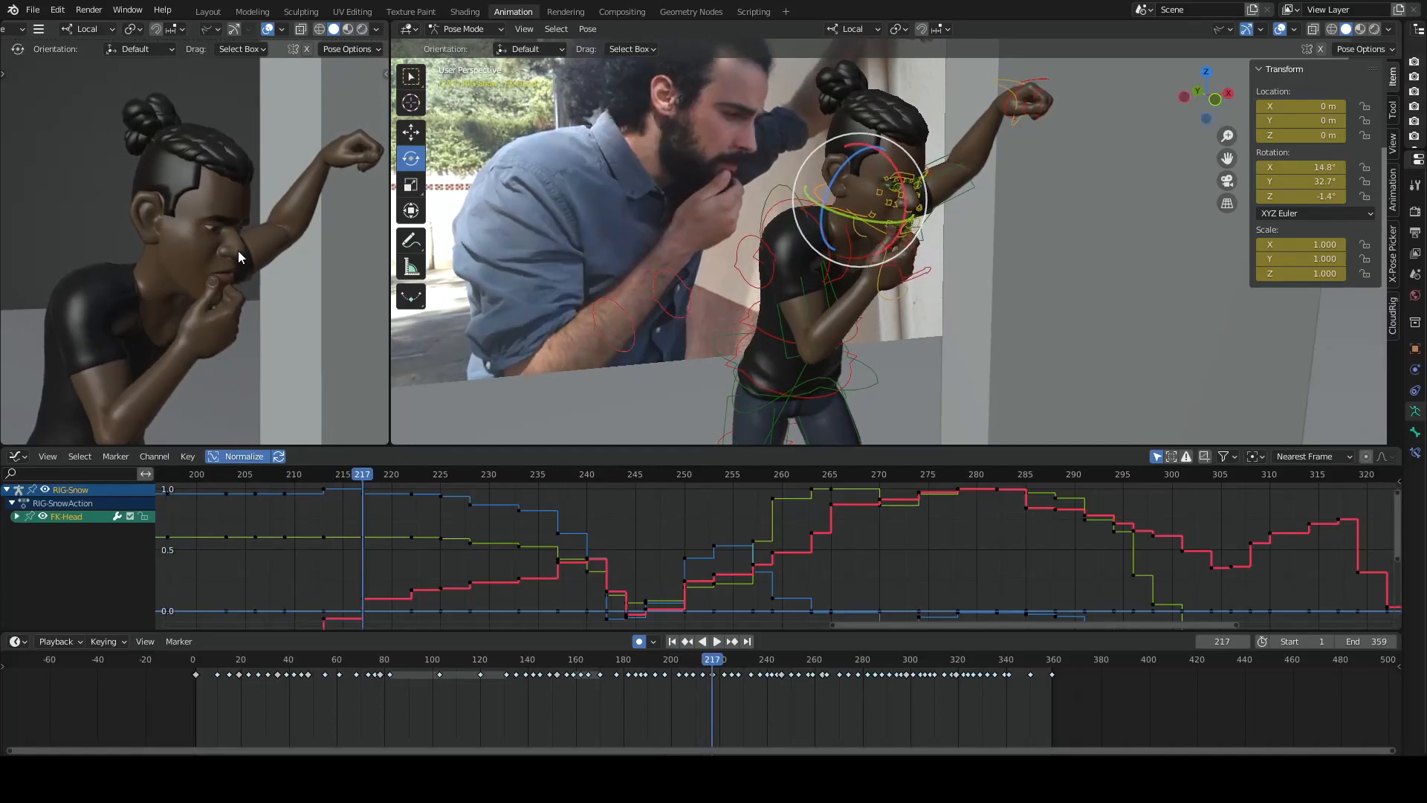
- Step past frame 217 to the keyframe at 222, and back to 206 to compare the hand's position on the chin
{"action": "key", "text": "Up"}
{"action": "key", "text": "Up"}
{"action": "key", "text": "Up"}
{"action": "key", "text": "Down"}
{"action": "key", "text": "Down"}
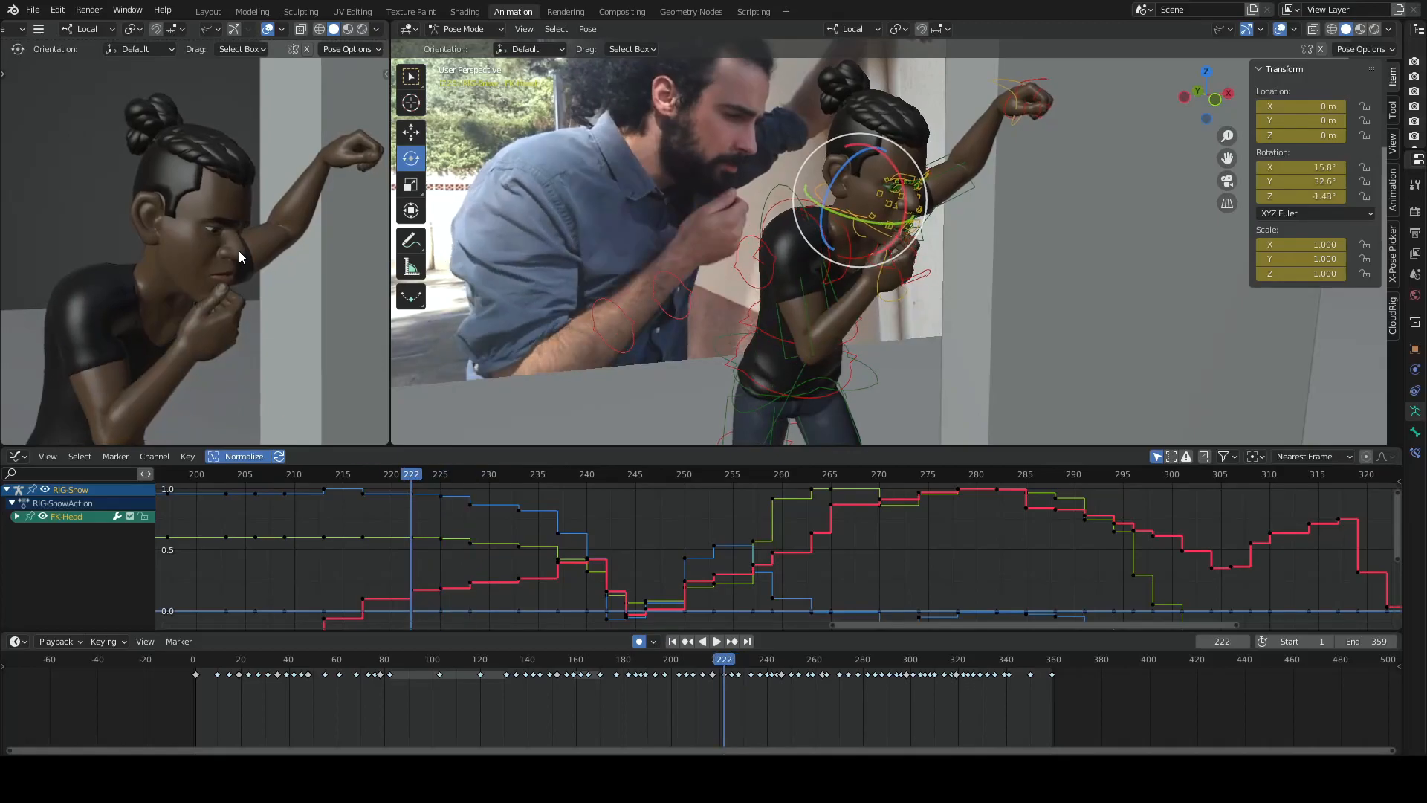
{"action": "key", "text": "Down"}
{"action": "key", "text": "Down"}
{"action": "key", "text": "Down"}
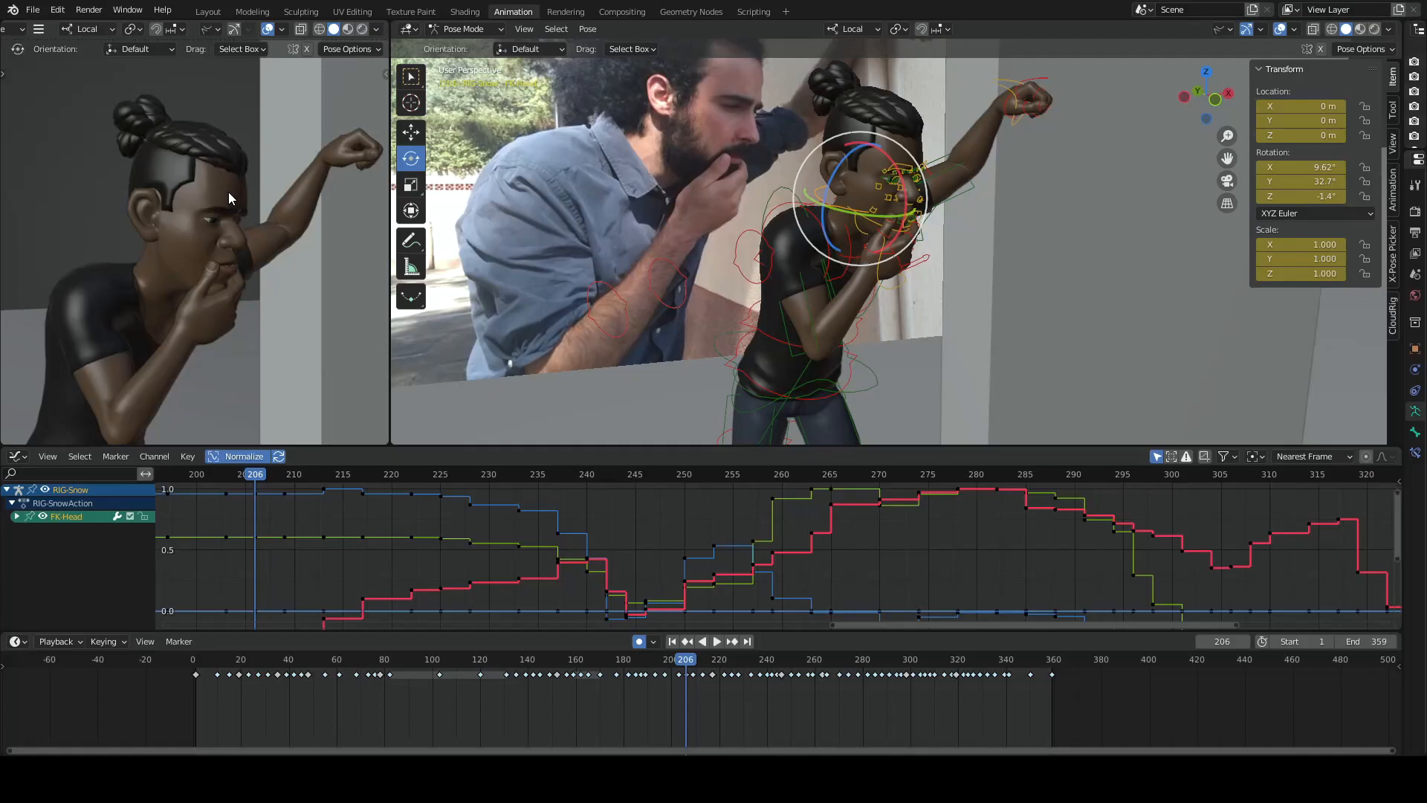
- Flip repeatedly between the keyframes around frame 206 to examine the gradual shift in the head and hand
{"action": "key", "text": "space"}
{"action": "key", "text": "Up"}
{"action": "key", "text": "Down"}
{"action": "key", "text": "Down"}
{"action": "key", "text": "Down"}
{"action": "key", "text": "Down"}
{"action": "key", "text": "Up"}
{"action": "key", "text": "Up"}
{"action": "key", "text": "Down"}
{"action": "key", "text": "Up"}
{"action": "key", "text": "Down"}
{"action": "key", "text": "Down"}
- Alternate between neighbouring key poses and end on frame 222 to check how the hand leaves the mouth
{"action": "key", "text": "Down"}
{"action": "key", "text": "Up"}
{"action": "key", "text": "Up"}
{"action": "key", "text": "Down"}
{"action": "key", "text": "Down"}
{"action": "key", "text": "Up"}
{"action": "key", "text": "Up"}
{"action": "key", "text": "Down"}
{"action": "key", "text": "Up"}
{"action": "key", "text": "Up"}
{"action": "key", "text": "Down"}
{"action": "key", "text": "Down"}
{"action": "key", "text": "Up"}
- Flip between the adjacent key poses from frame 222 back to 217 to compare the fingers and lips
{"action": "key", "text": "Up"}
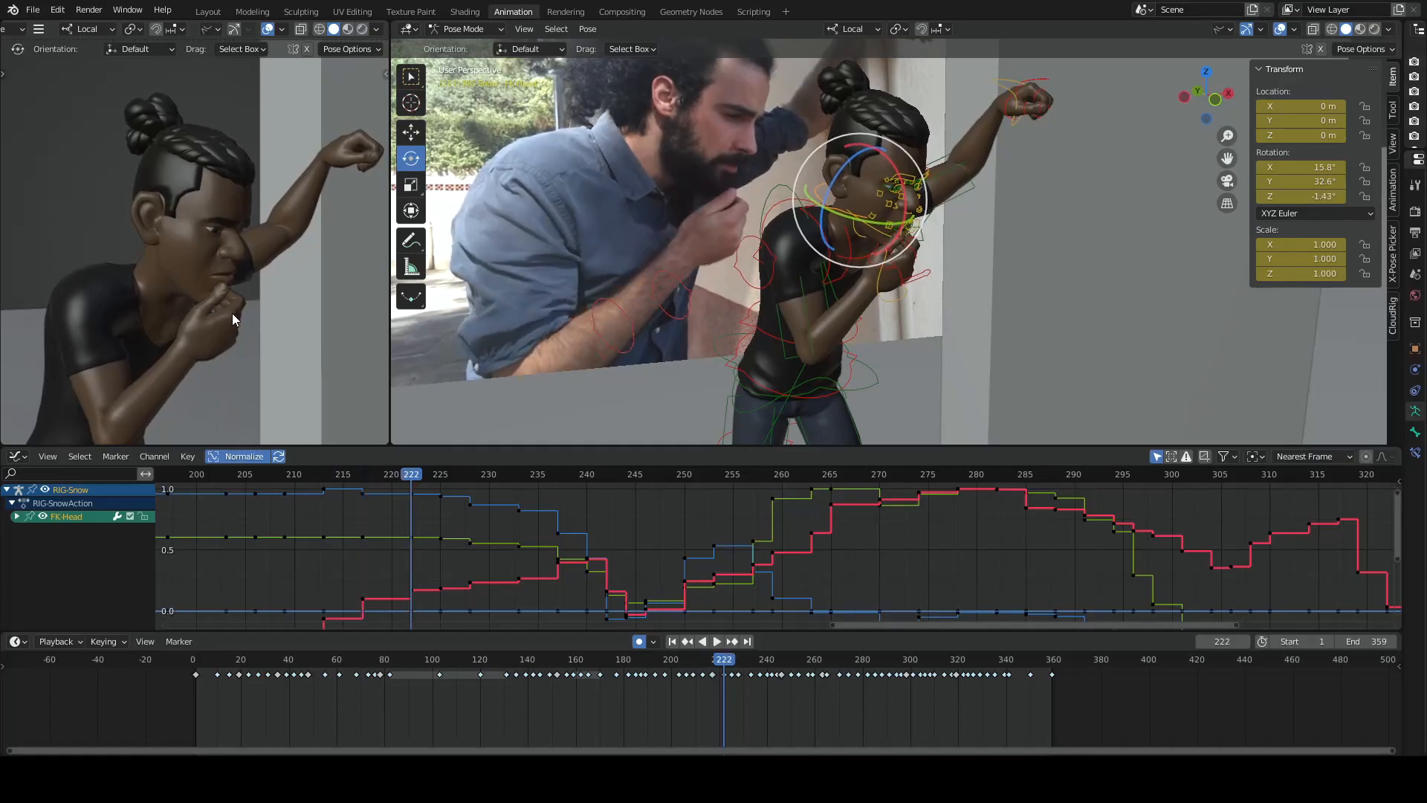
{"action": "key", "text": "Down"}
{"action": "key", "text": "Up"}
{"action": "key", "text": "Up"}
{"action": "key", "text": "Down"}
{"action": "key", "text": "Down"}
{"action": "key", "text": "Up"}
{"action": "key", "text": "Down"}
{"action": "key", "text": "Up"}
{"action": "key", "text": "Down"}
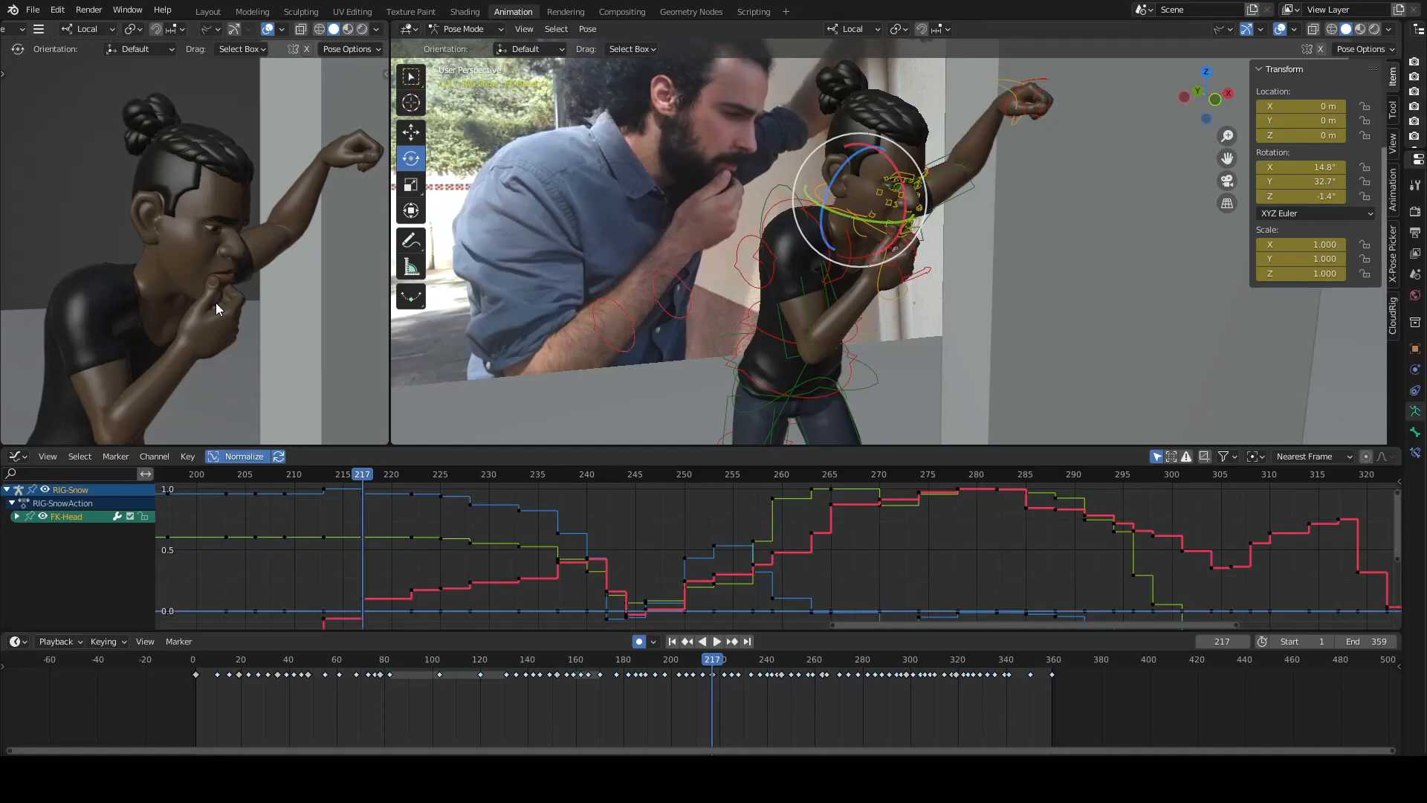
- Move back and forth through the keyframes between 217 and 222 to review the hand pulling away from the face
{"action": "key", "text": "Up"}
{"action": "key", "text": "Up"}
{"action": "key", "text": "Down"}
{"action": "key", "text": "Down"}
{"action": "key", "text": "Down"}
{"action": "key", "text": "Up"}
{"action": "key", "text": "Up"}
{"action": "key", "text": "Up"}
{"action": "key", "text": "Down"}
{"action": "key", "text": "Down"}
{"action": "key", "text": "Down"}
{"action": "key", "text": "Up"}
- Advance to frame 240 and flip through the preceding keyframes to 233, examining the arm drop and leaning body
{"action": "key", "text": "Up"}
{"action": "key", "text": "Up"}
{"action": "key", "text": "Up"}
{"action": "key", "text": "Up"}
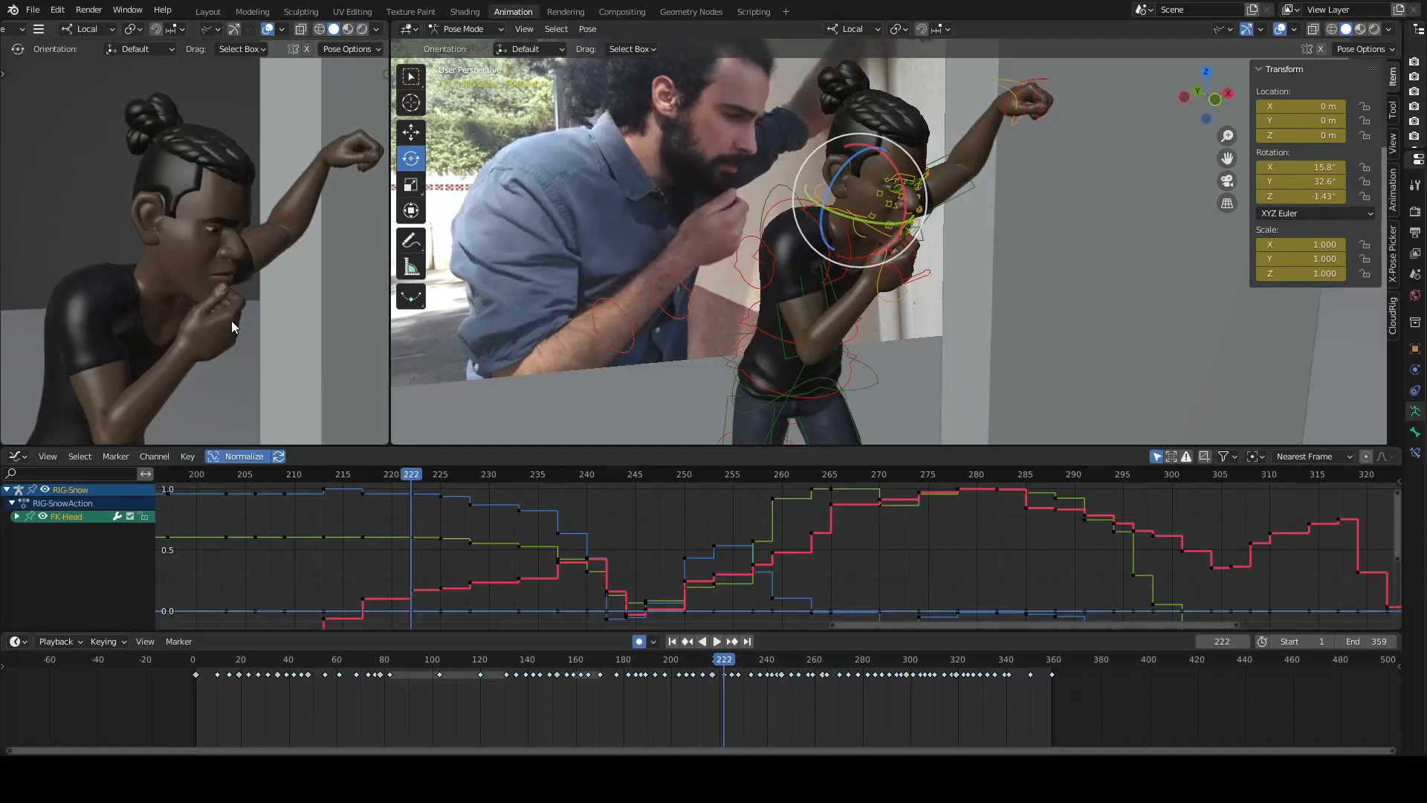
{"action": "key", "text": "Up"}
{"action": "key", "text": "Up"}
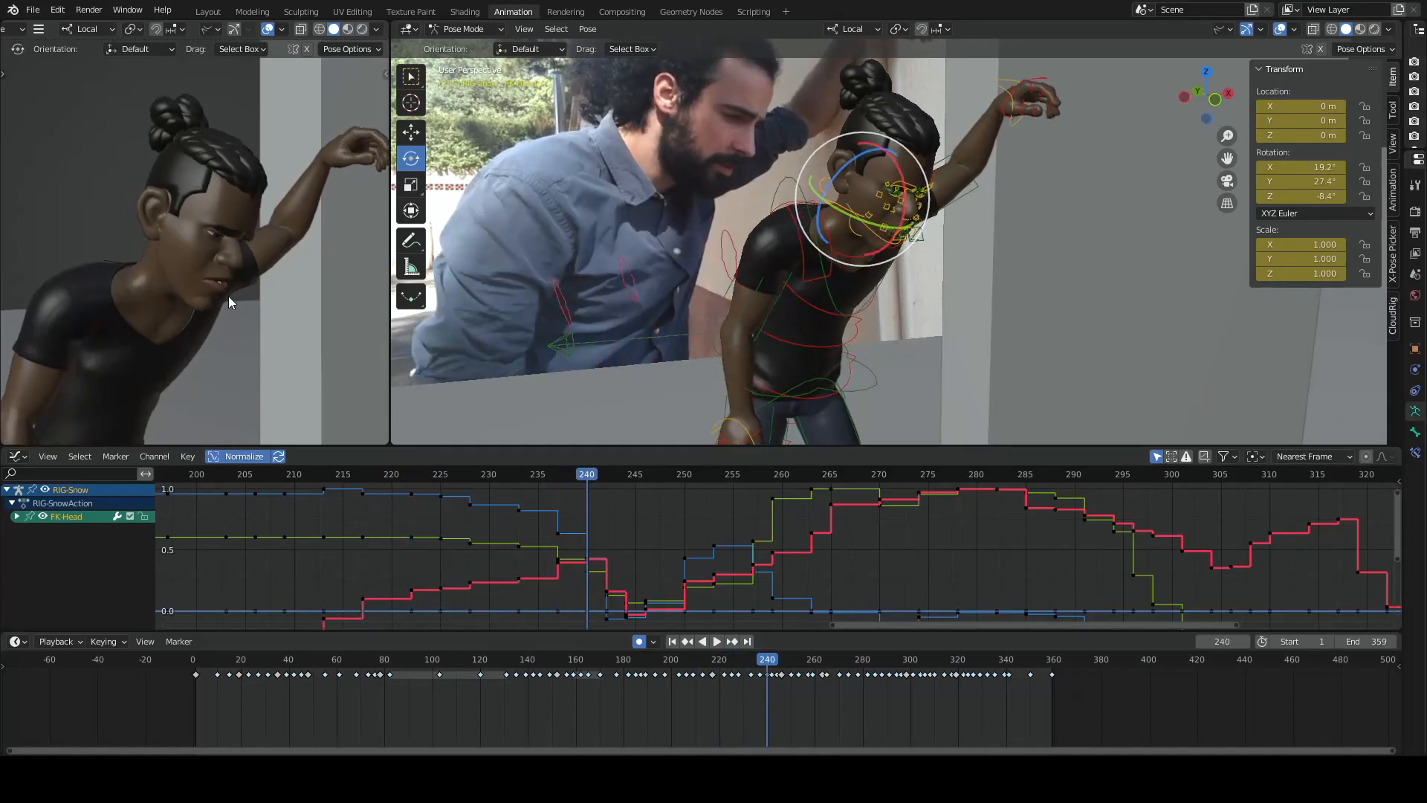
{"action": "key", "text": "Down"}
{"action": "key", "text": "Down"}
{"action": "key", "text": "Up"}
{"action": "key", "text": "Down"}
{"action": "key", "text": "Up"}
{"action": "key", "text": "Down"}
{"action": "key", "text": "Down"}
- Compare the key poses at frames 237 and 242 to study the start of the character's head turn
{"action": "key", "text": "Up"}
{"action": "key", "text": "Up"}
{"action": "key", "text": "Up"}
{"action": "key", "text": "Up"}
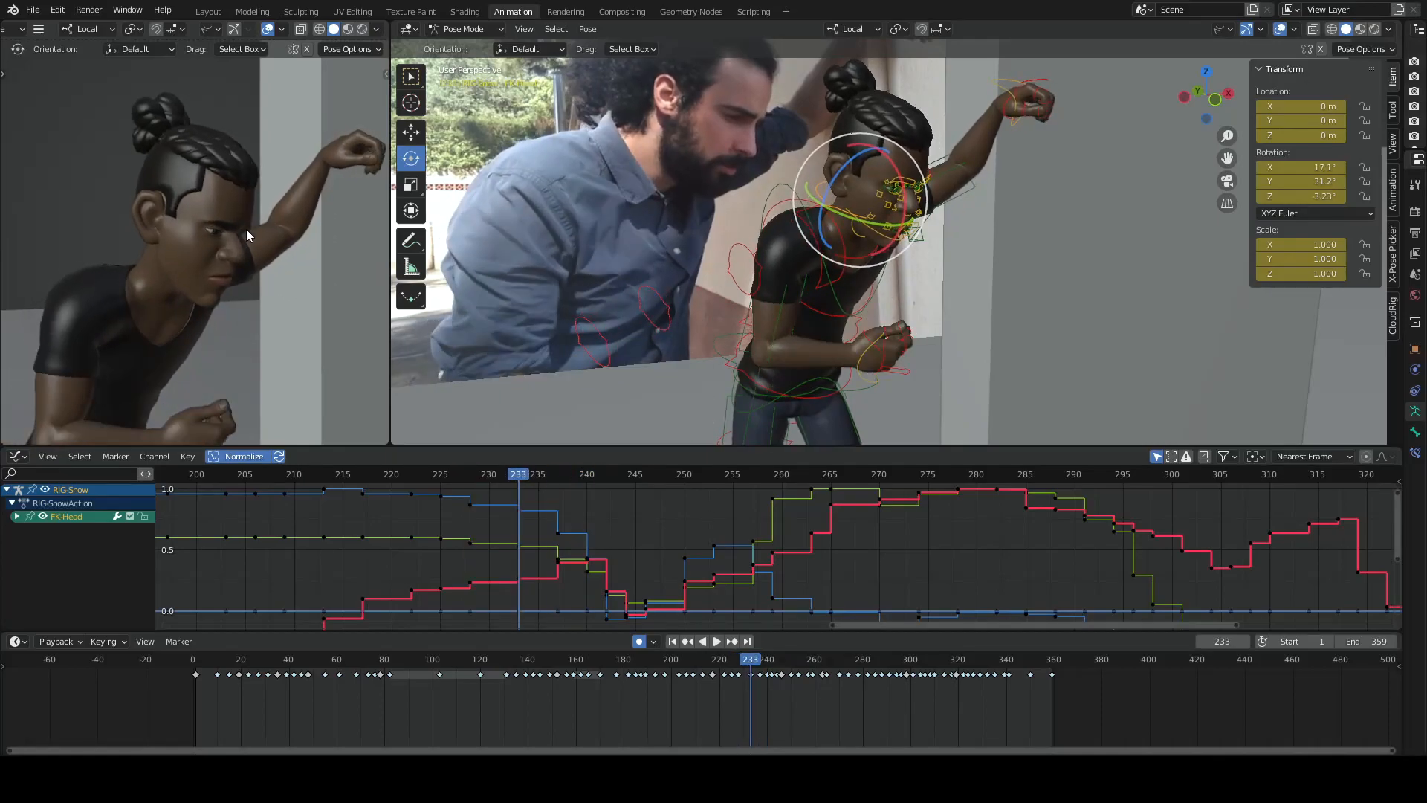
{"action": "key", "text": "Down"}
{"action": "key", "text": "Down"}
{"action": "key", "text": "Down"}
{"action": "key", "text": "Up"}
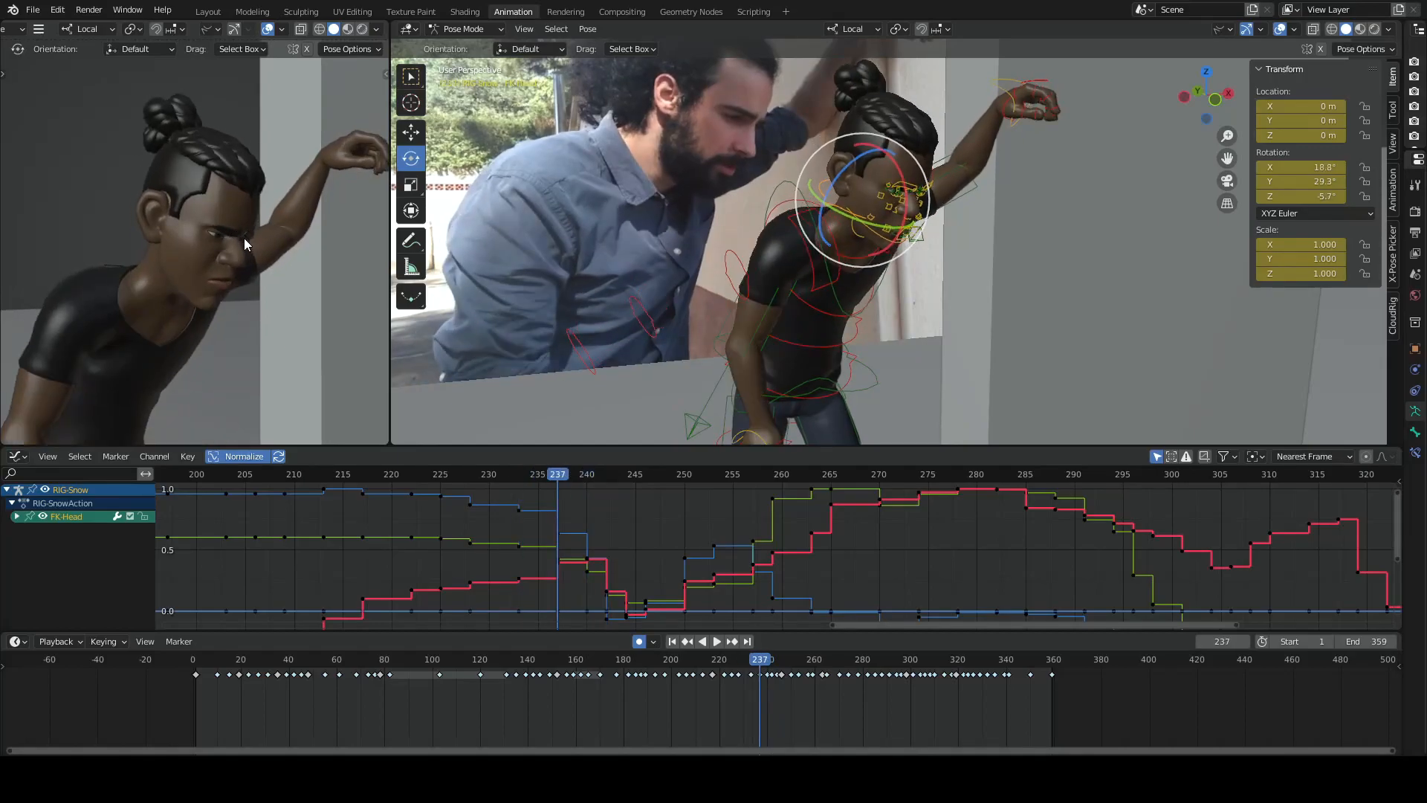
{"action": "key", "text": "Down"}
{"action": "key", "text": "Up"}
{"action": "key", "text": "Up"}
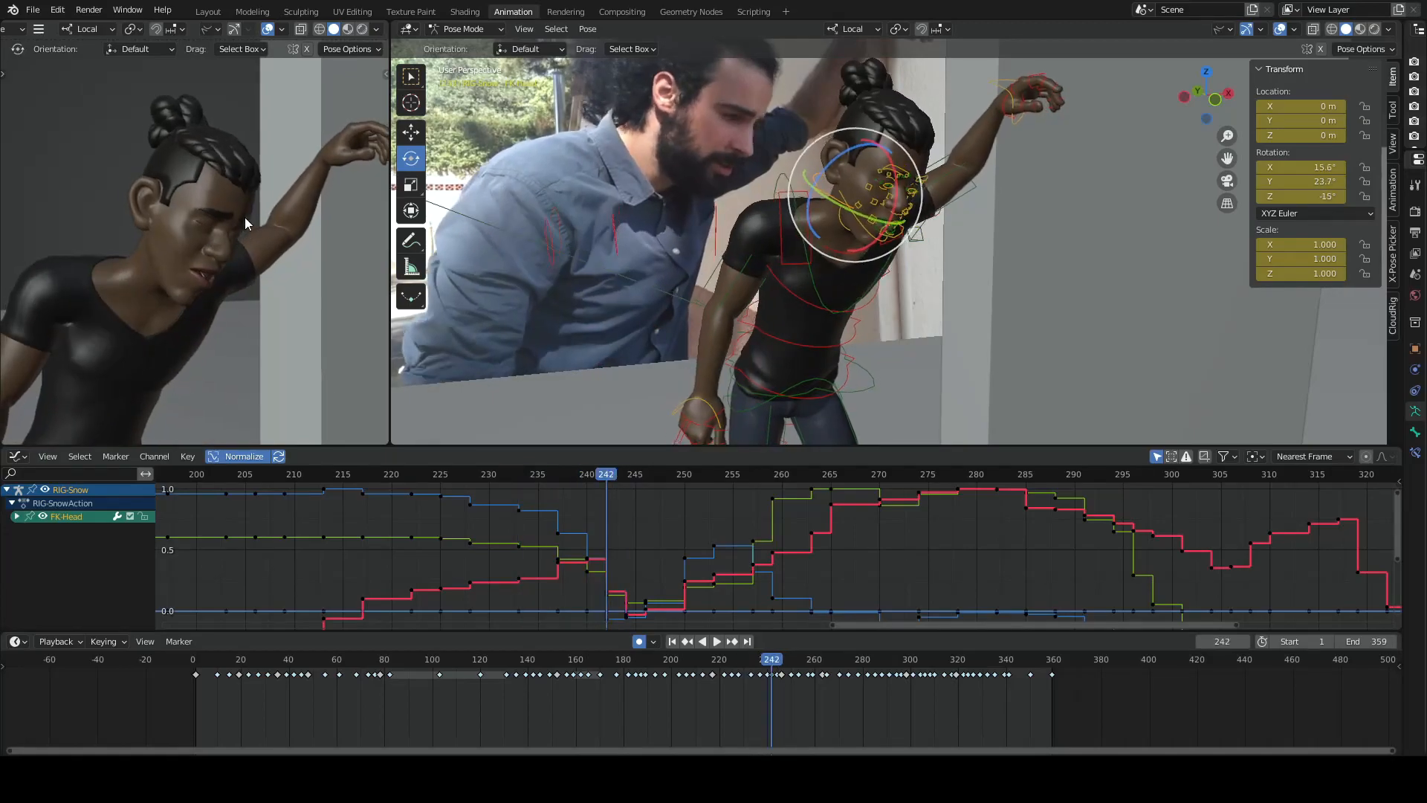
- Return to the keyframe at 228 and advance to 240 to compare the head and gaze across the arm drop
{"action": "key", "text": "Down"}
{"action": "key", "text": "Down"}
{"action": "key", "text": "Down"}
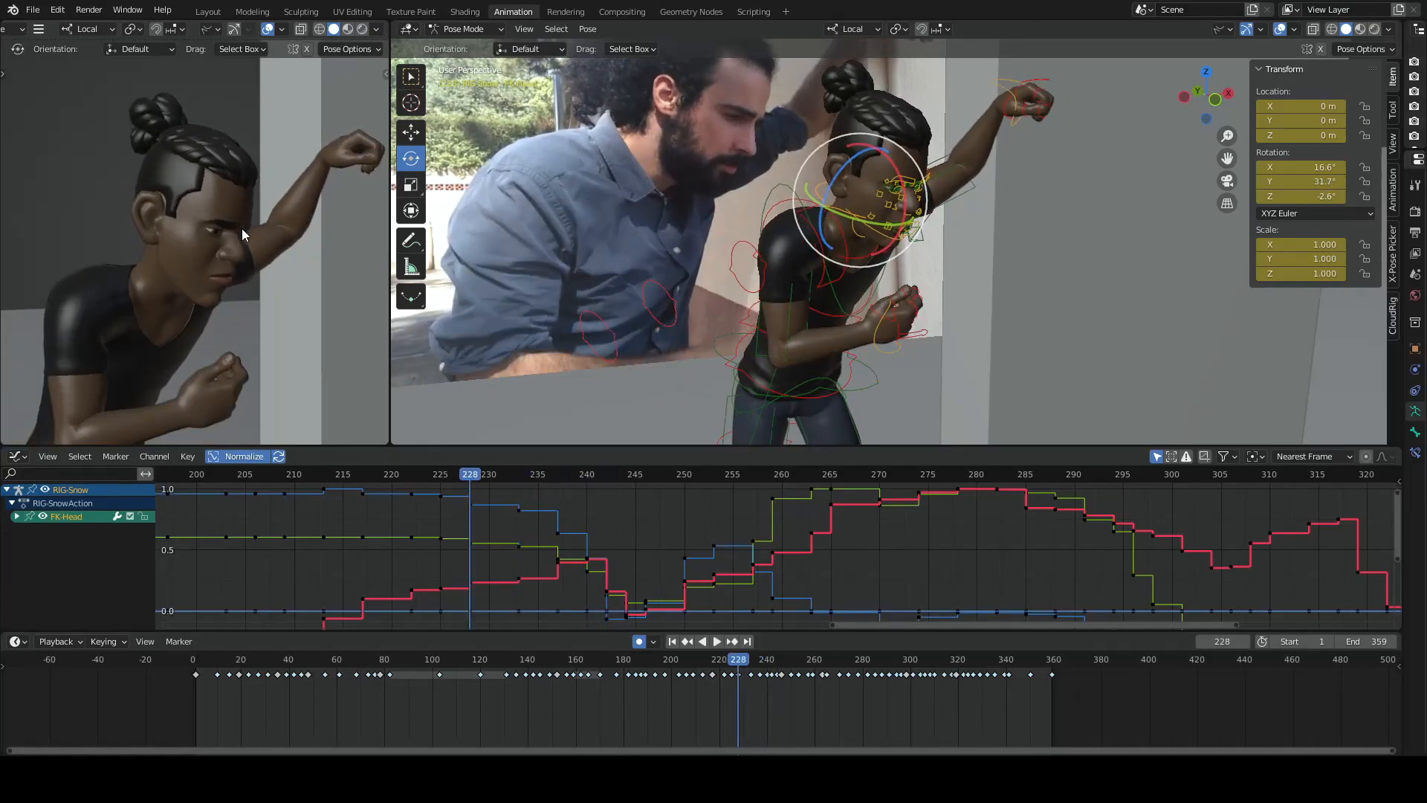
{"action": "key", "text": "Up"}
{"action": "key", "text": "Up"}
{"action": "key", "text": "Up"}
{"action": "key", "text": "Up"}
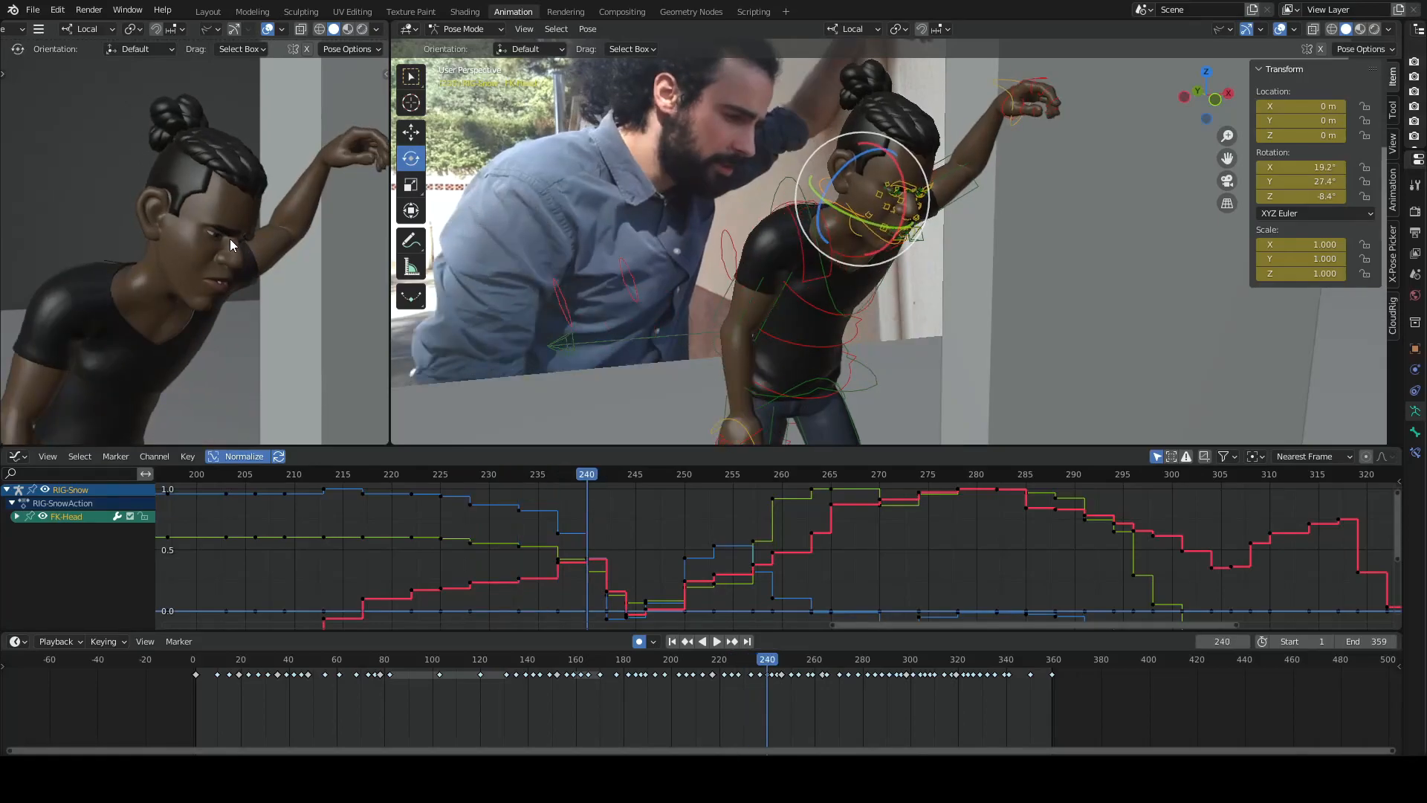
- Flip between the keyframes around 240 and 244 to examine the head turn and the change of expression
{"action": "key", "text": "Up"}
{"action": "key", "text": "Up"}
{"action": "key", "text": "Up"}
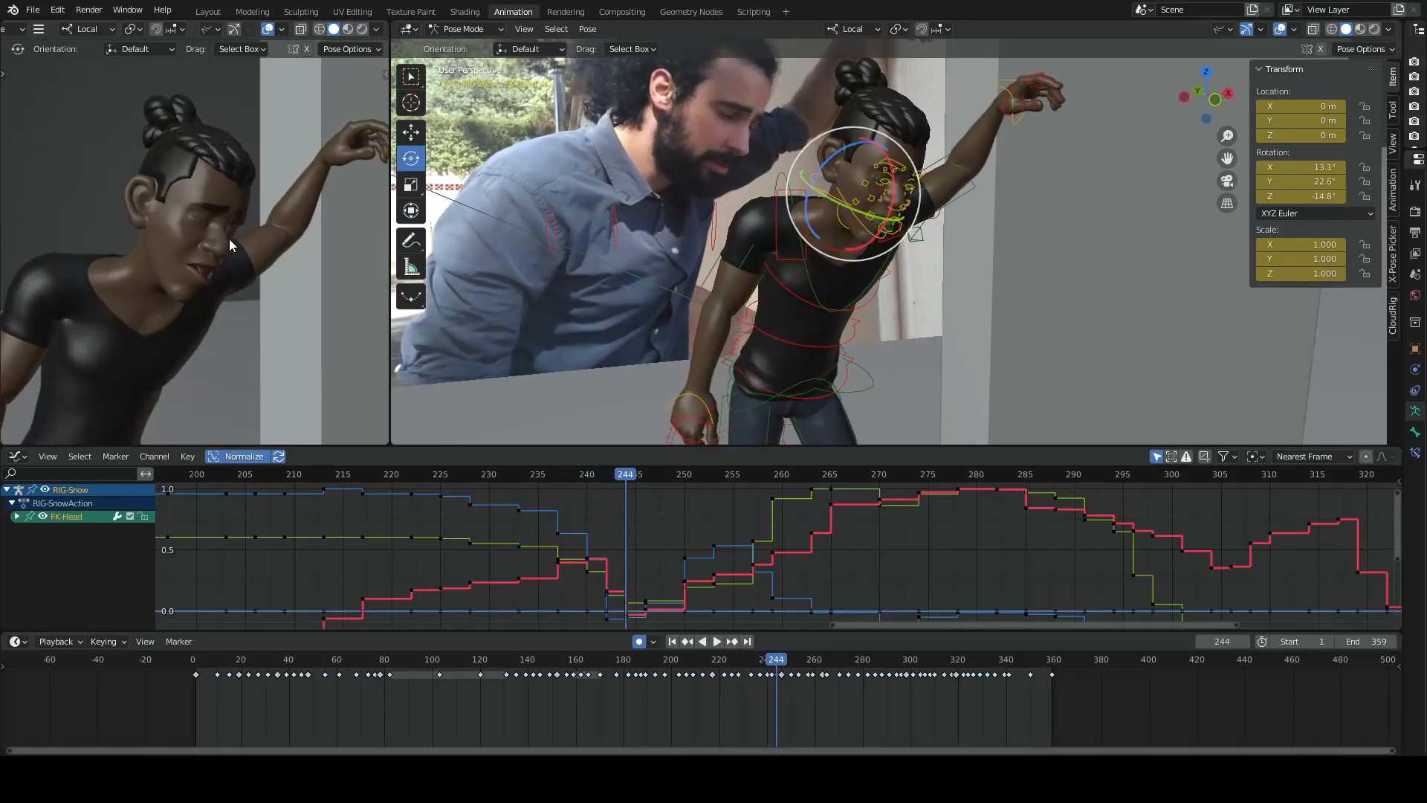
{"action": "key", "text": "Down"}
{"action": "key", "text": "Down"}
{"action": "key", "text": "Down"}
{"action": "key", "text": "Up"}
- Advance through the keyframes past 244 and 259 to review the head turning back toward the wall
{"action": "key", "text": "Up"}
{"action": "key", "text": "Down"}
{"action": "key", "text": "Up"}
{"action": "key", "text": "Up"}
{"action": "key", "text": "Up"}
{"action": "key", "text": "Up"}
{"action": "key", "text": "Up"}
{"action": "key", "text": "Up"}
{"action": "key", "text": "Up"}
{"action": "key", "text": "Up"}
{"action": "key", "text": "Up"}
{"action": "key", "text": "Up"}
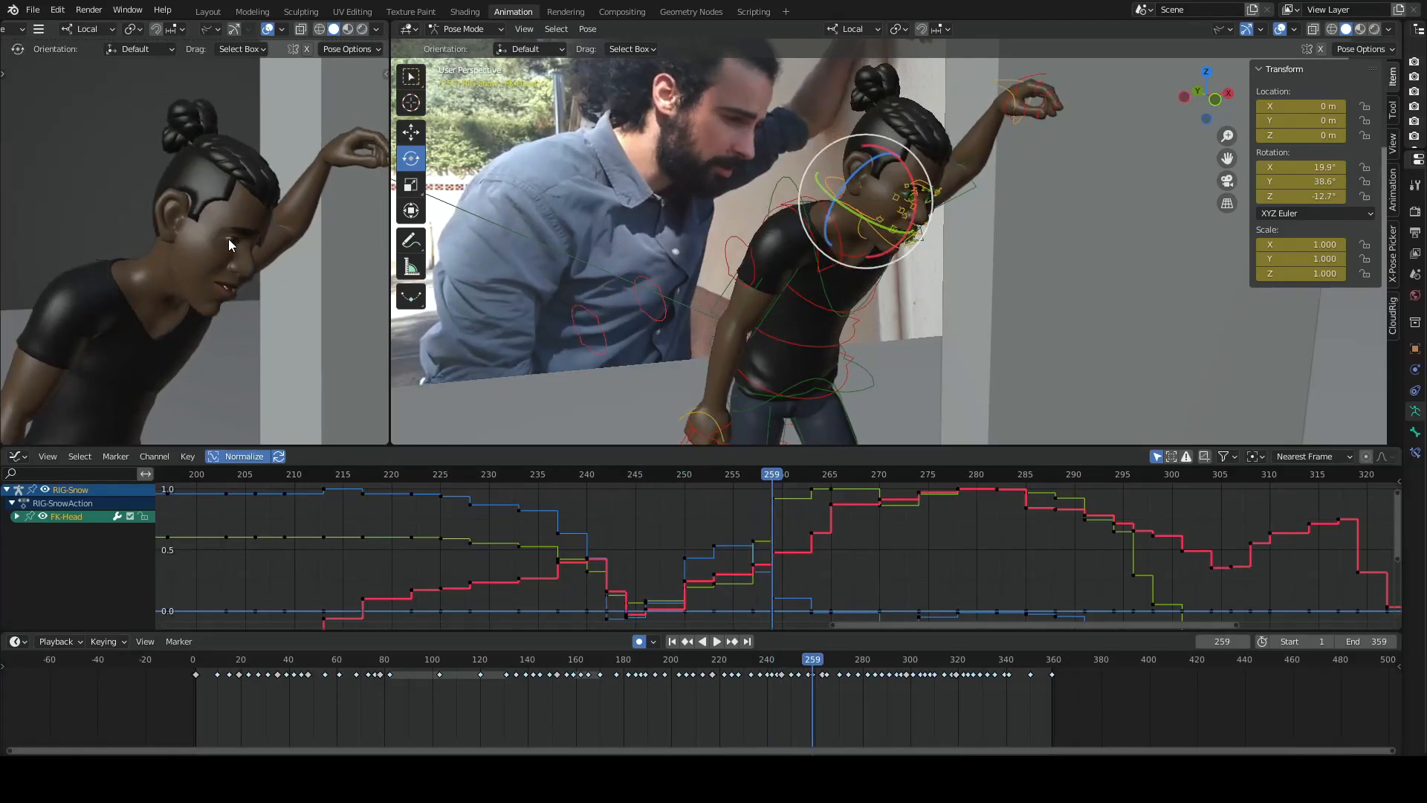
- Move back and forth through the key poses after 259 and on to frame 285 to review the head lowering
{"action": "key", "text": "Up"}
{"action": "key", "text": "Up"}
{"action": "key", "text": "Down"}
{"action": "key", "text": "Down"}
{"action": "key", "text": "Down"}
{"action": "key", "text": "Down"}
{"action": "key", "text": "Down"}
{"action": "key", "text": "Up"}
{"action": "key", "text": "Up"}
{"action": "key", "text": "Up"}
{"action": "key", "text": "Down"}
{"action": "key", "text": "Down"}
{"action": "key", "text": "Up"}
{"action": "key", "text": "Up"}
{"action": "key", "text": "Up"}
{"action": "key", "text": "Up"}
{"action": "key", "text": "Down"}
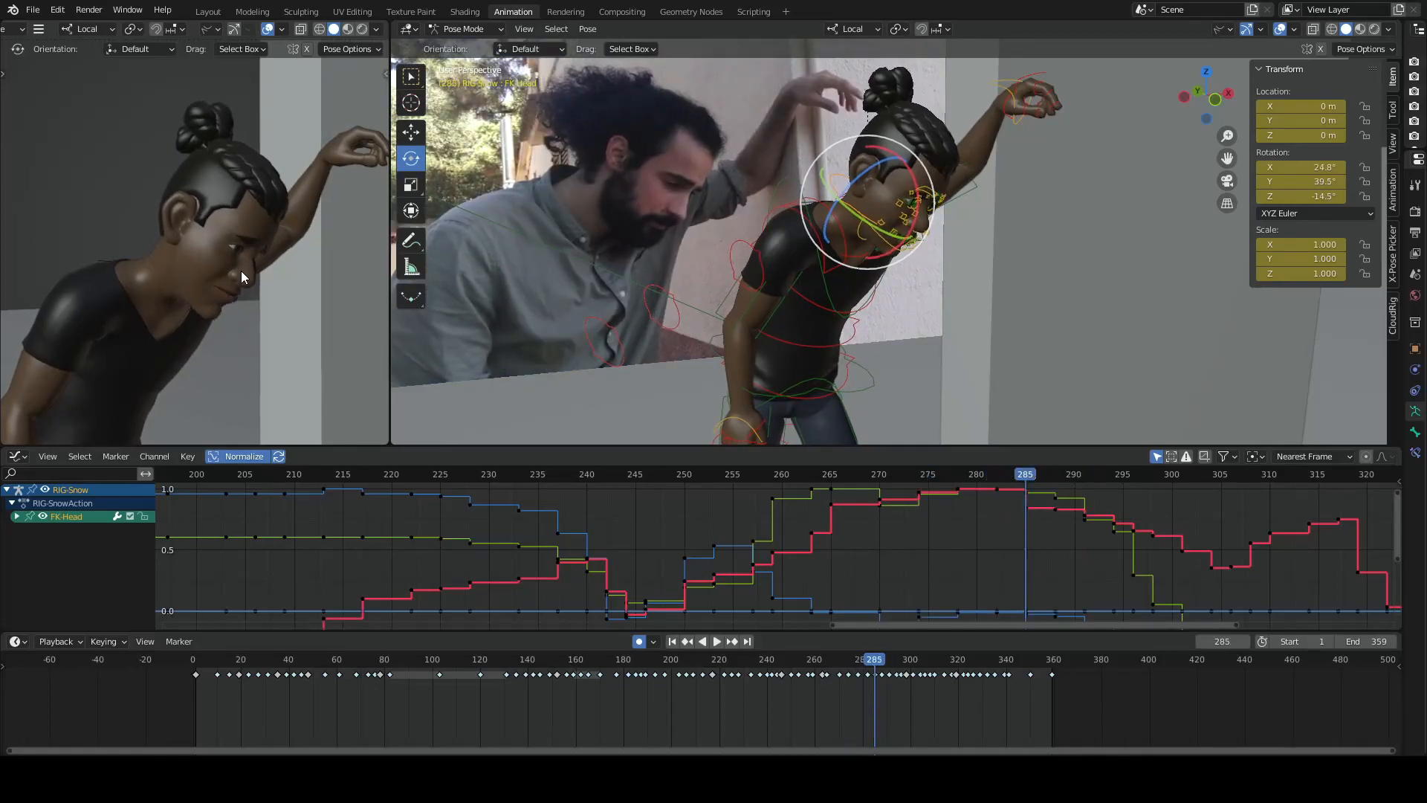
- Alternate between the neighbouring keyframes at 285 and 288 to compare the eyes and mouth
{"action": "key", "text": "Down"}
{"action": "key", "text": "Up"}
{"action": "key", "text": "Down"}
{"action": "key", "text": "Up"}
{"action": "key", "text": "Down"}
{"action": "key", "text": "Up"}
{"action": "key", "text": "Down"}
{"action": "key", "text": "Up"}
{"action": "key", "text": "Up"}
{"action": "key", "text": "Up"}
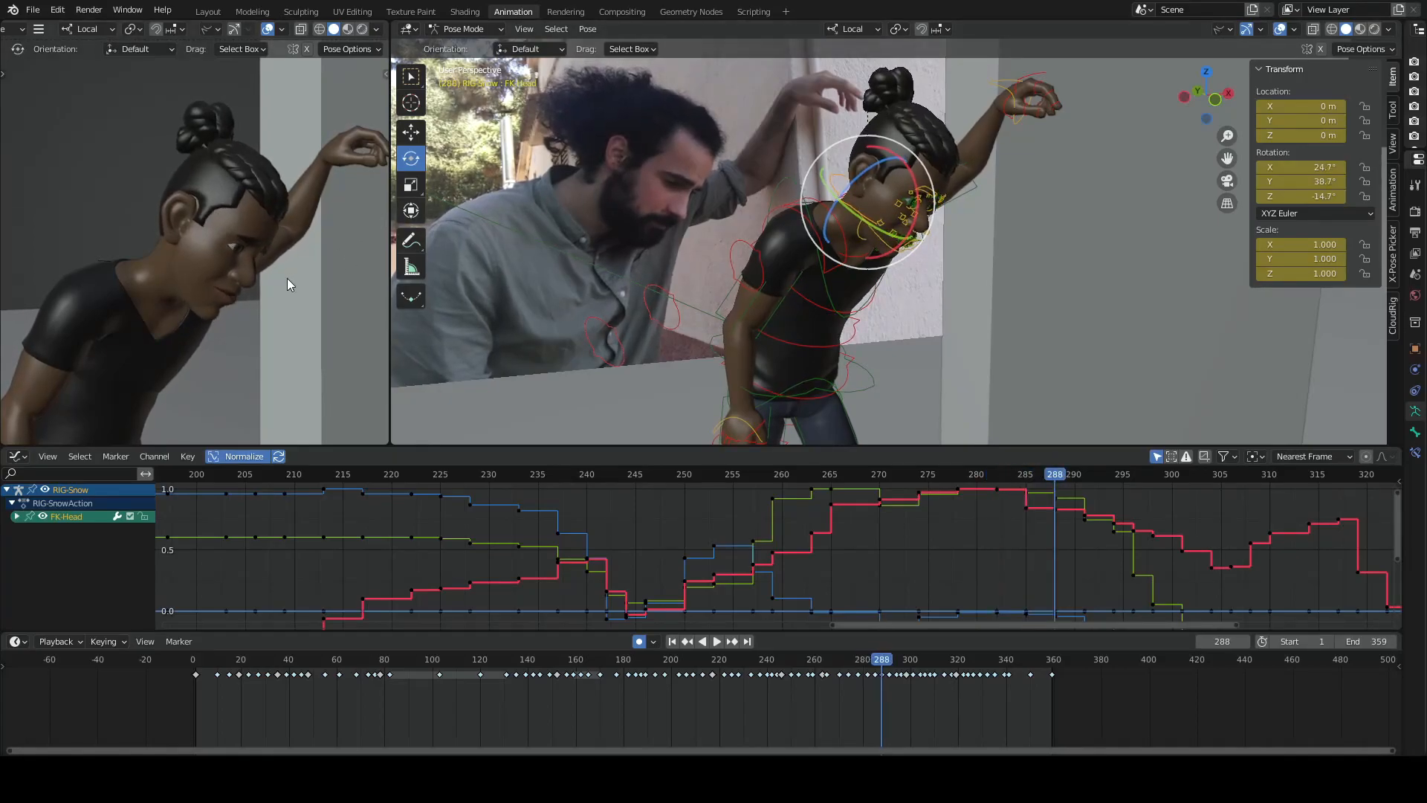
- Flip through the keyframes on either side of 288 to examine the small facial changes before the head turn
{"action": "key", "text": "Down"}
{"action": "key", "text": "Up"}
{"action": "key", "text": "Up"}
{"action": "key", "text": "Down"}
{"action": "key", "text": "Down"}
{"action": "key", "text": "Up"}
{"action": "key", "text": "Down"}
- Advance to the keyframe at 296, rechecking the preceding poses, to study the blink as the head begins turning
{"action": "key", "text": "Up"}
{"action": "key", "text": "Down"}
{"action": "key", "text": "Up"}
{"action": "key", "text": "Up"}
{"action": "key", "text": "Up"}
{"action": "key", "text": "Down"}
{"action": "key", "text": "Down"}
{"action": "key", "text": "Down"}
{"action": "key", "text": "Up"}
- Move forward and back through the keyframes following 296 to review the flow of the head turn
{"action": "key", "text": "Up"}
{"action": "key", "text": "Up"}
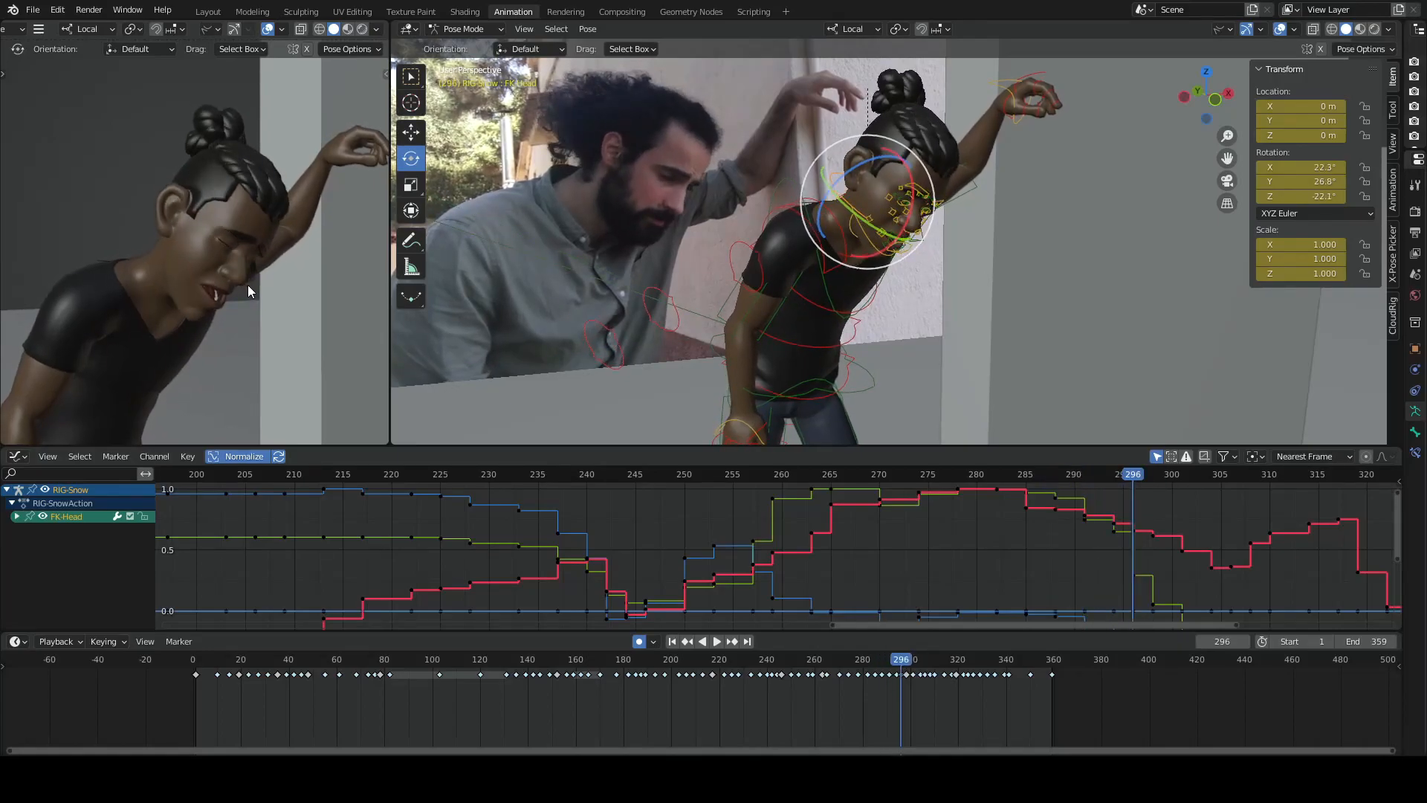
{"action": "key", "text": "Up"}
- Repeat the key poses leading up to frame 301 to examine the head and gaze turning toward the camera
{"action": "key", "text": "Up"}
{"action": "key", "text": "Up"}
{"action": "key", "text": "Down"}
{"action": "key", "text": "Down"}
{"action": "key", "text": "Down"}
{"action": "key", "text": "Up"}
{"action": "key", "text": "Up"}
{"action": "key", "text": "Up"}
{"action": "key", "text": "Up"}
{"action": "key", "text": "Up"}
{"action": "key", "text": "Down"}
{"action": "key", "text": "Down"}
{"action": "key", "text": "Down"}
{"action": "key", "text": "Down"}
{"action": "key", "text": "Down"}
{"action": "key", "text": "Down"}
{"action": "key", "text": "Up"}
{"action": "key", "text": "Up"}
{"action": "key", "text": "Up"}
{"action": "key", "text": "Up"}
{"action": "key", "text": "Up"}
{"action": "key", "text": "Down"}
{"action": "key", "text": "Down"}
{"action": "key", "text": "Up"}
{"action": "key", "text": "Up"}
{"action": "key", "text": "Up"}
{"action": "key", "text": "Down"}
{"action": "key", "text": "Down"}
- Compare the key poses at 301, 298 and 296 with the reference video to check the head turn and eyelids
{"action": "key", "text": "Up"}
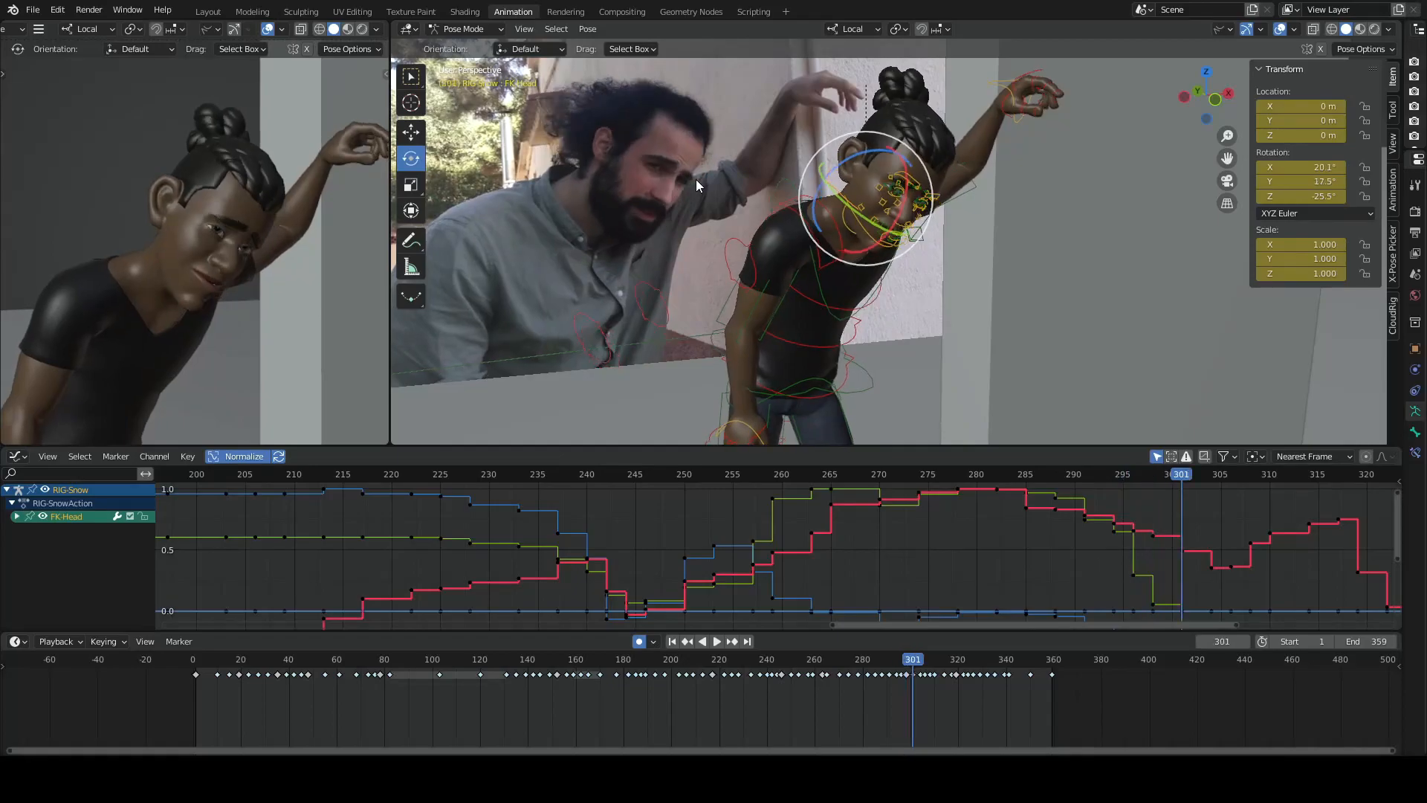
{"action": "key", "text": "Down"}
{"action": "key", "text": "Down"}
{"action": "key", "text": "Up"}
{"action": "key", "text": "Up"}
{"action": "key", "text": "Up"}
{"action": "key", "text": "Down"}
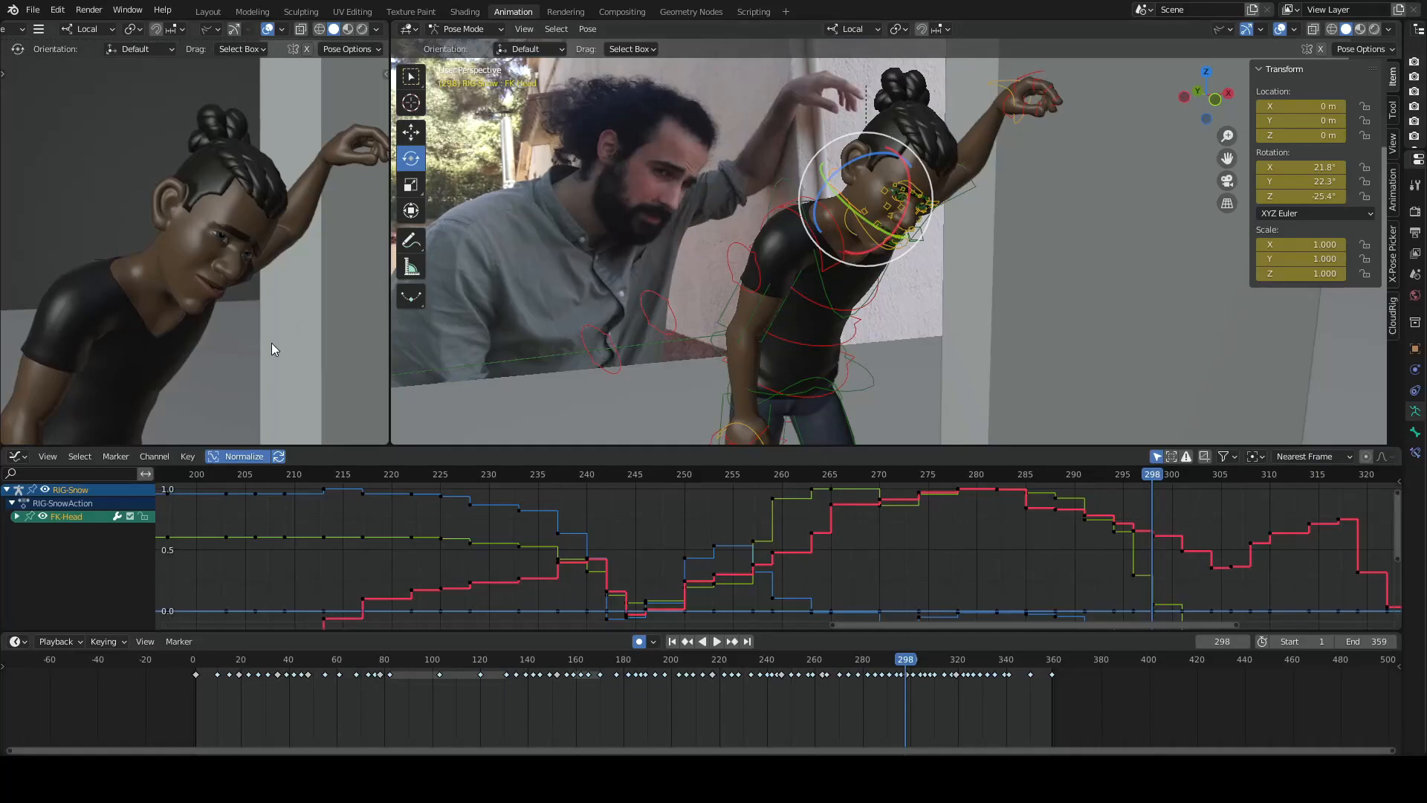
{"action": "key", "text": "Down"}
{"action": "key", "text": "Down"}
{"action": "key", "text": "Up"}
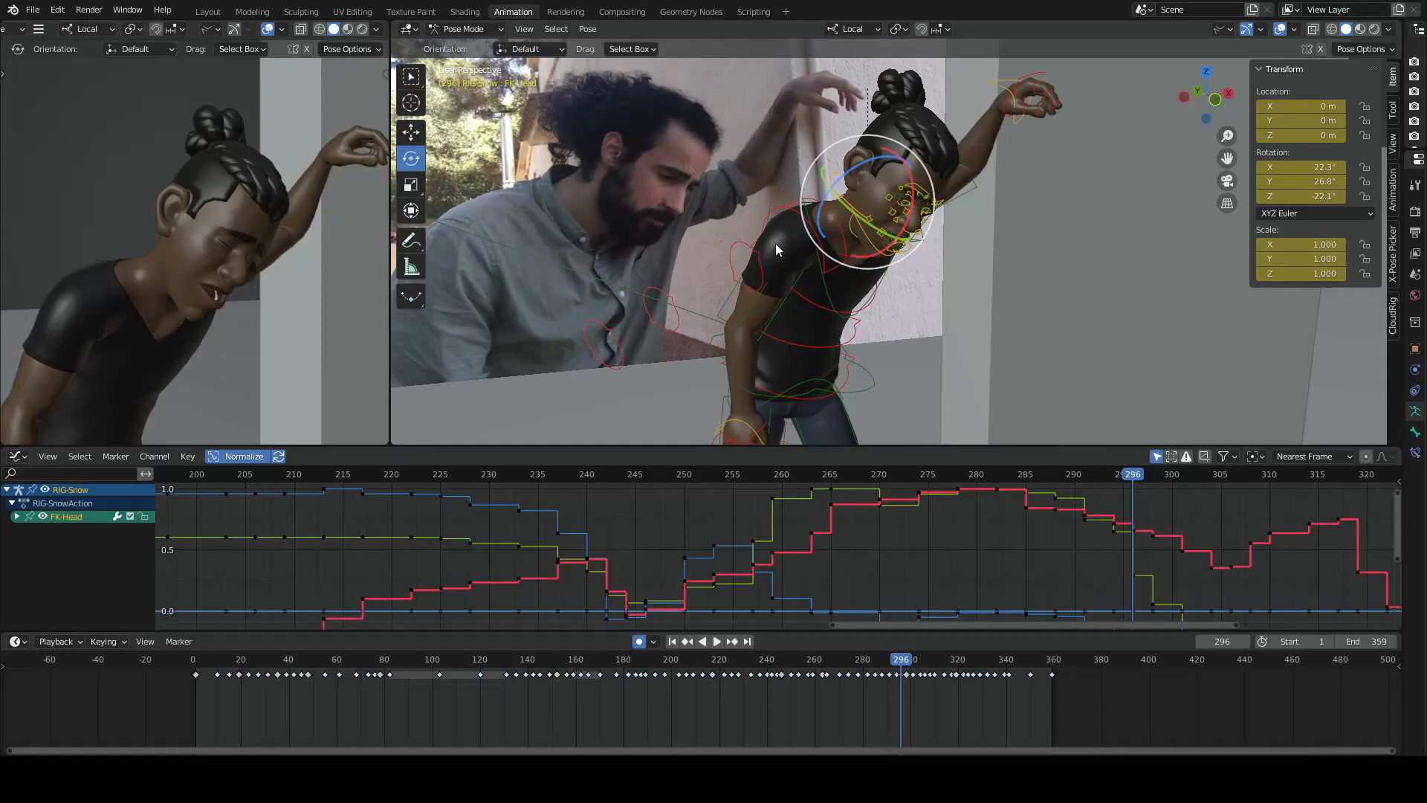
- Go to the keyframe at 294 and flip through its neighbours to study the closing eyelids
{"action": "key", "text": "Down"}
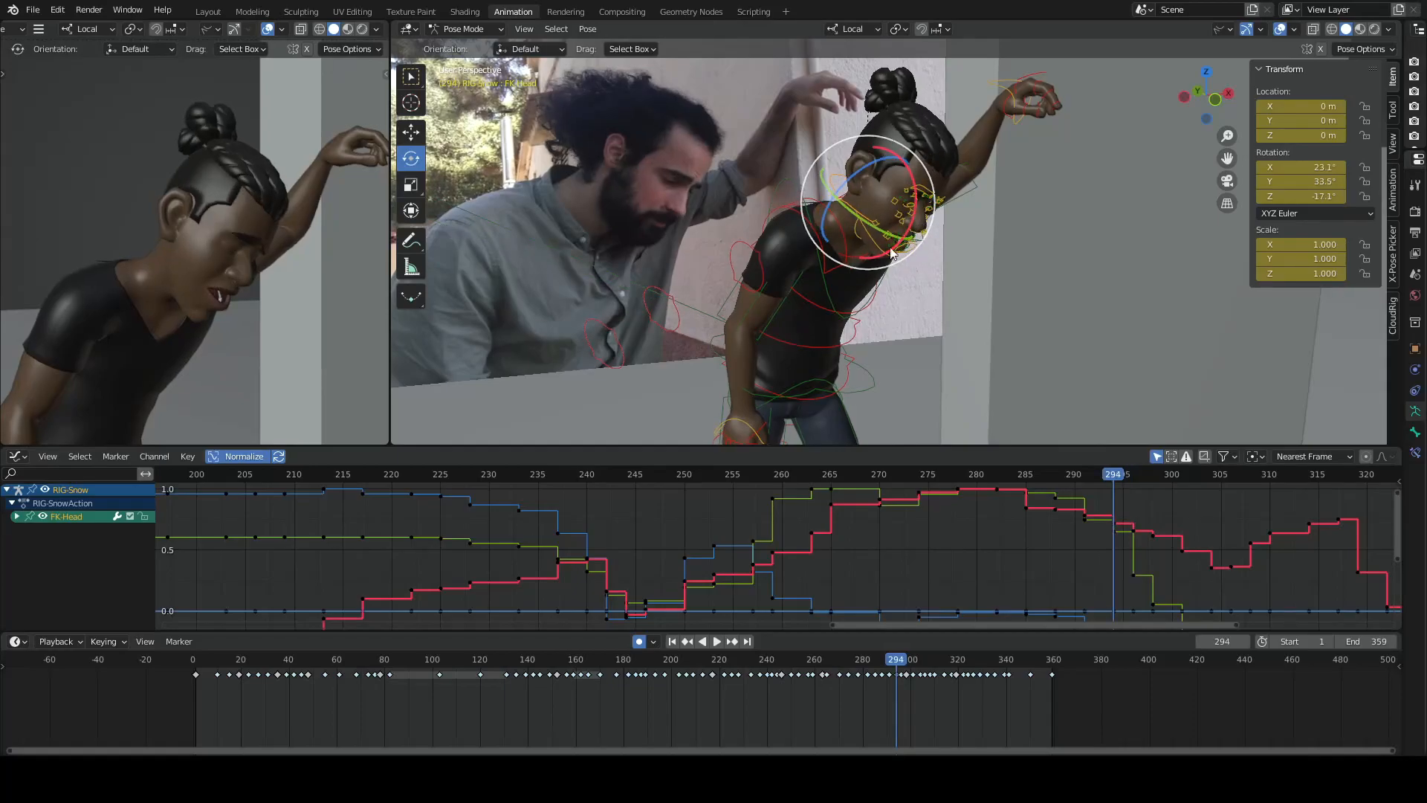
{"action": "key", "text": "Up"}
{"action": "key", "text": "Down"}
{"action": "key", "text": "Up"}
{"action": "key", "text": "Up"}
{"action": "key", "text": "Up"}
{"action": "key", "text": "Down"}
{"action": "key", "text": "Down"}
- Return to the keyframe at 291 to examine the eyes and open mouth before the blink
{"action": "key", "text": "Down"}
{"action": "key", "text": "Up"}
{"action": "key", "text": "Up"}
{"action": "key", "text": "Down"}
{"action": "key", "text": "Down"}
{"action": "key", "text": "Down"}
{"action": "key", "text": "Up"}
- Alternate between the keyframes around 291 and advance to 296 to follow the blink into the head turn
{"action": "key", "text": "Down"}
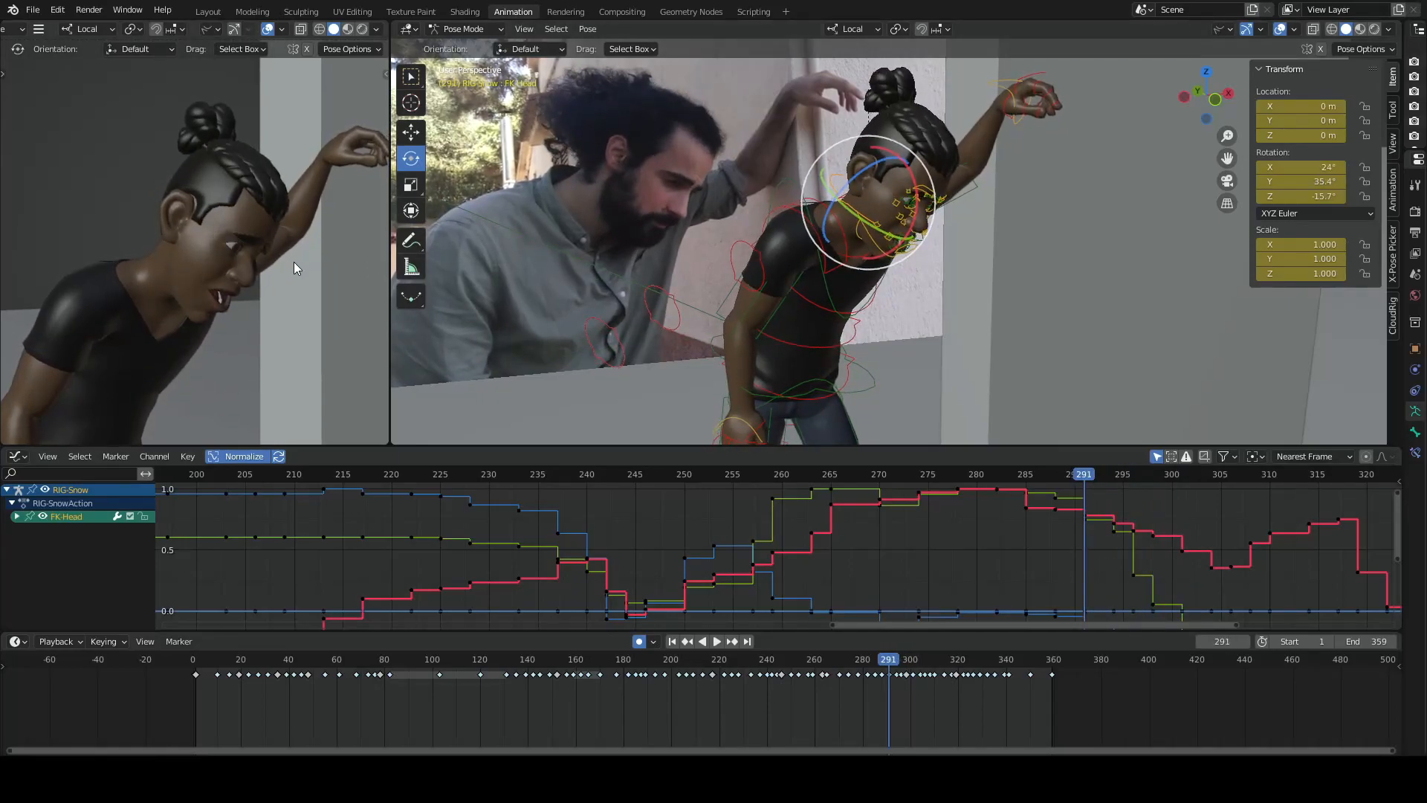
{"action": "key", "text": "Down"}
{"action": "key", "text": "Up"}
{"action": "key", "text": "Down"}
{"action": "key", "text": "Up"}
{"action": "key", "text": "Down"}
{"action": "key", "text": "Up"}
{"action": "key", "text": "Down"}
{"action": "key", "text": "Up"}
{"action": "key", "text": "Up"}
{"action": "key", "text": "Up"}
{"action": "key", "text": "Up"}
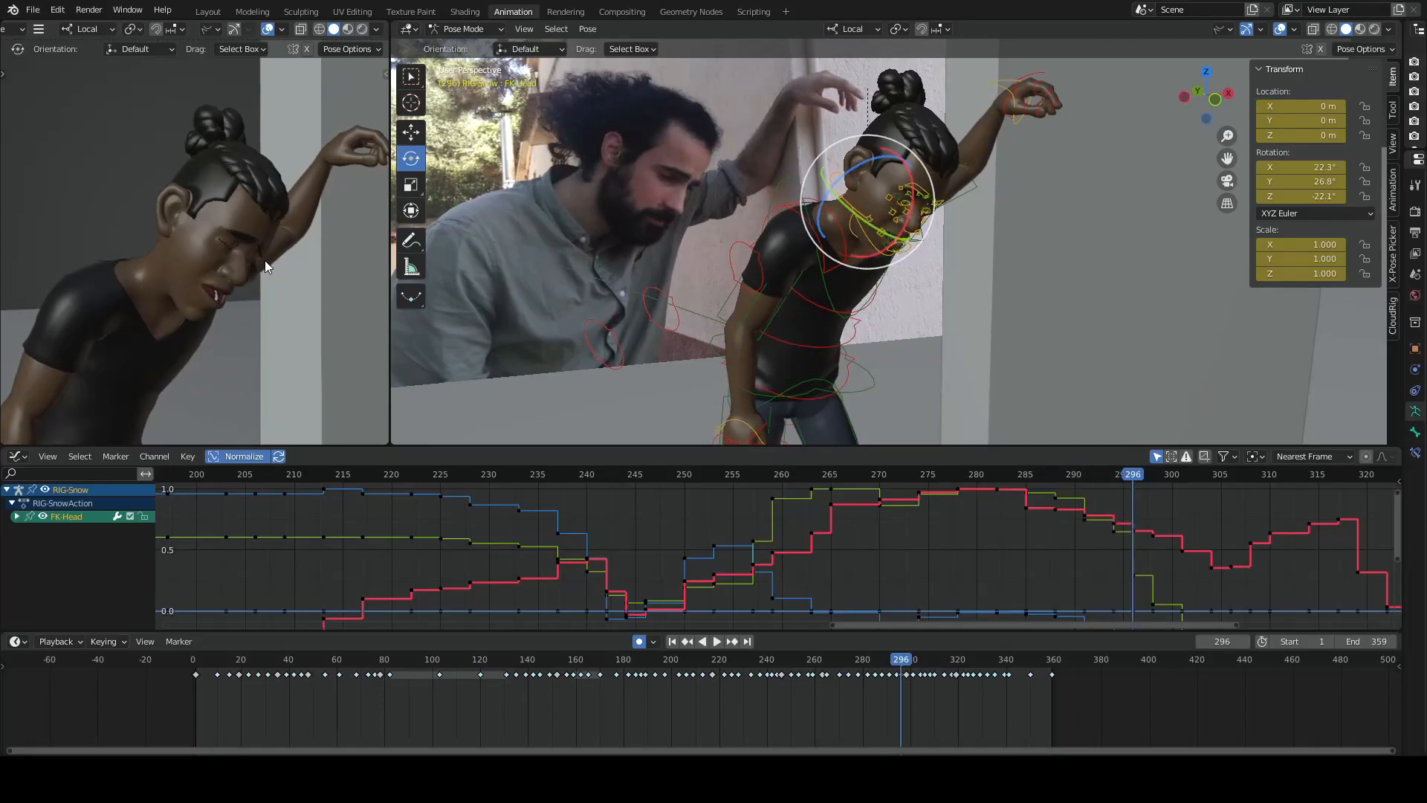
- Compare the key poses at 294, 296 and 298 to examine the eyes opening during the head turn
{"action": "key", "text": "Down"}
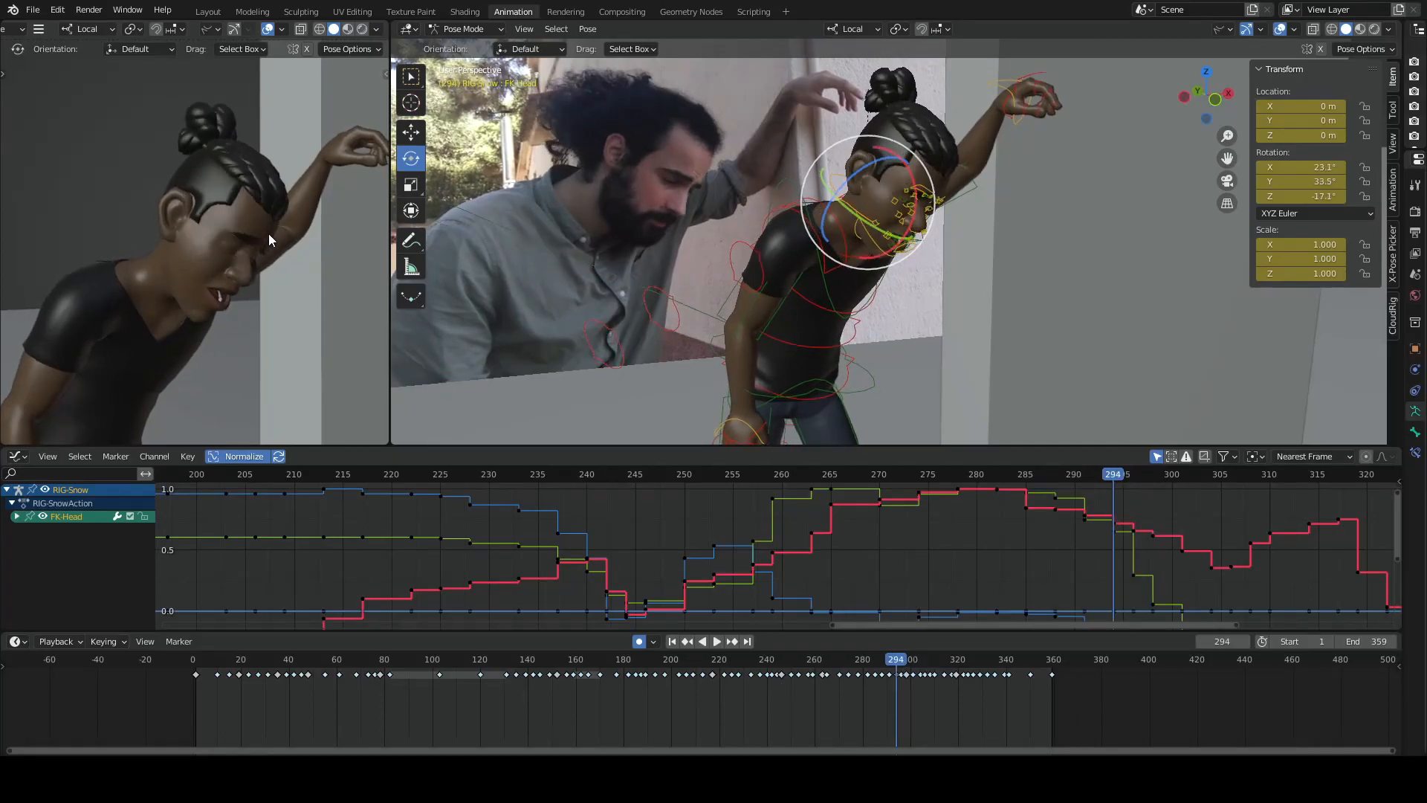
{"action": "key", "text": "Up"}
{"action": "key", "text": "Down"}
{"action": "key", "text": "Up"}
{"action": "key", "text": "Down"}
{"action": "key", "text": "Down"}
{"action": "key", "text": "Up"}
{"action": "key", "text": "Up"}
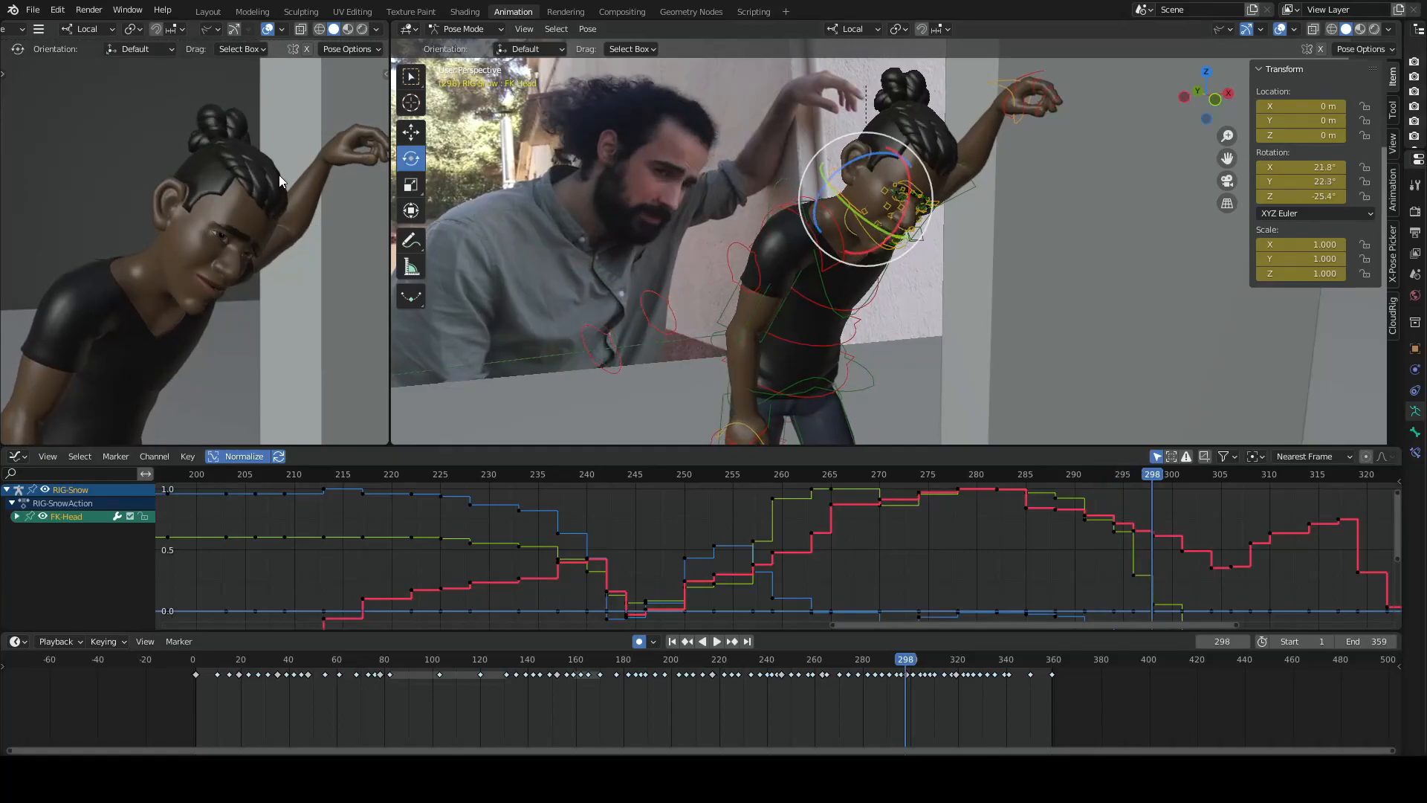
- Check the keyframe at 301, return to 298, and step frame by frame back to 294 to review the turn's timing
{"action": "key", "text": "Up"}
{"action": "key", "text": "Up"}
{"action": "key", "text": "Down"}
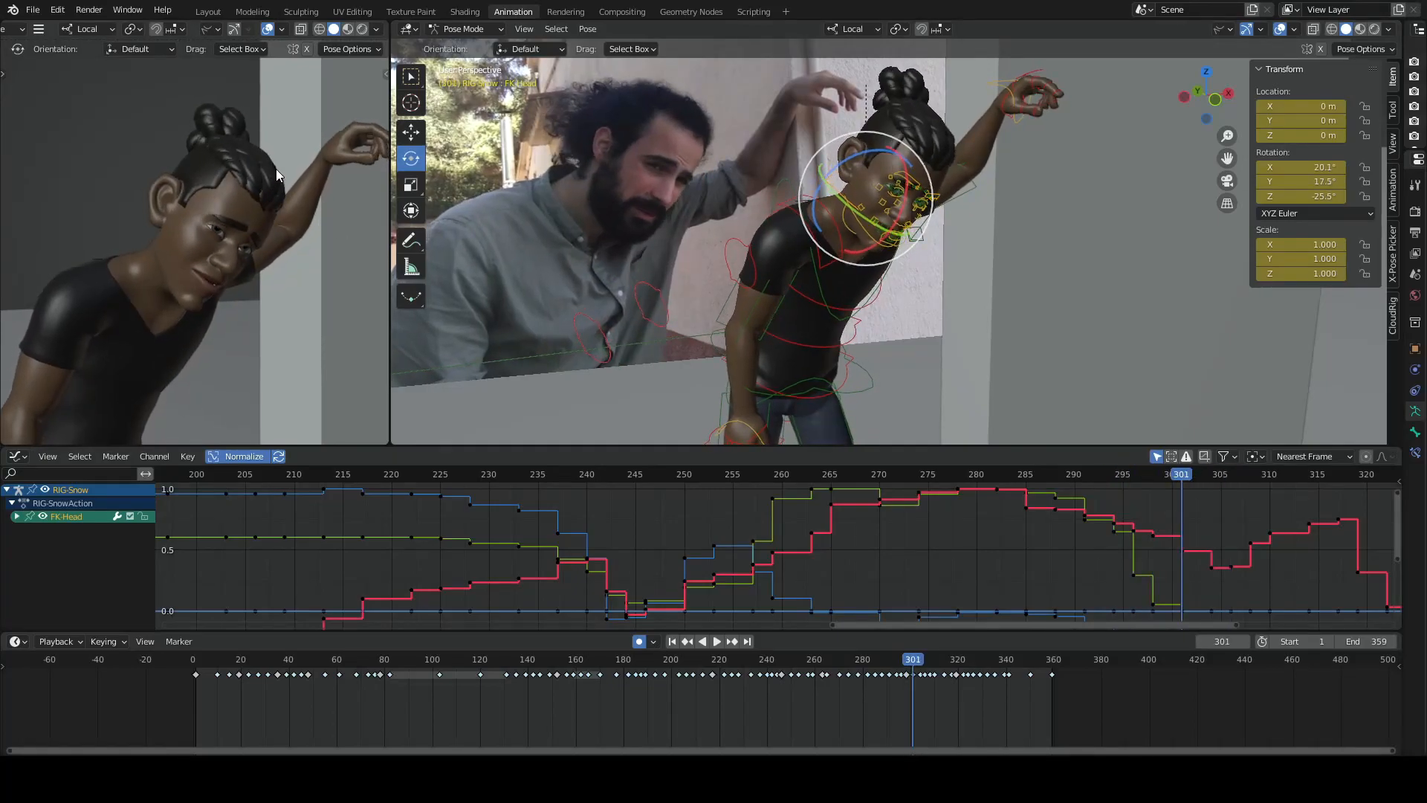
{"action": "key", "text": "Down"}
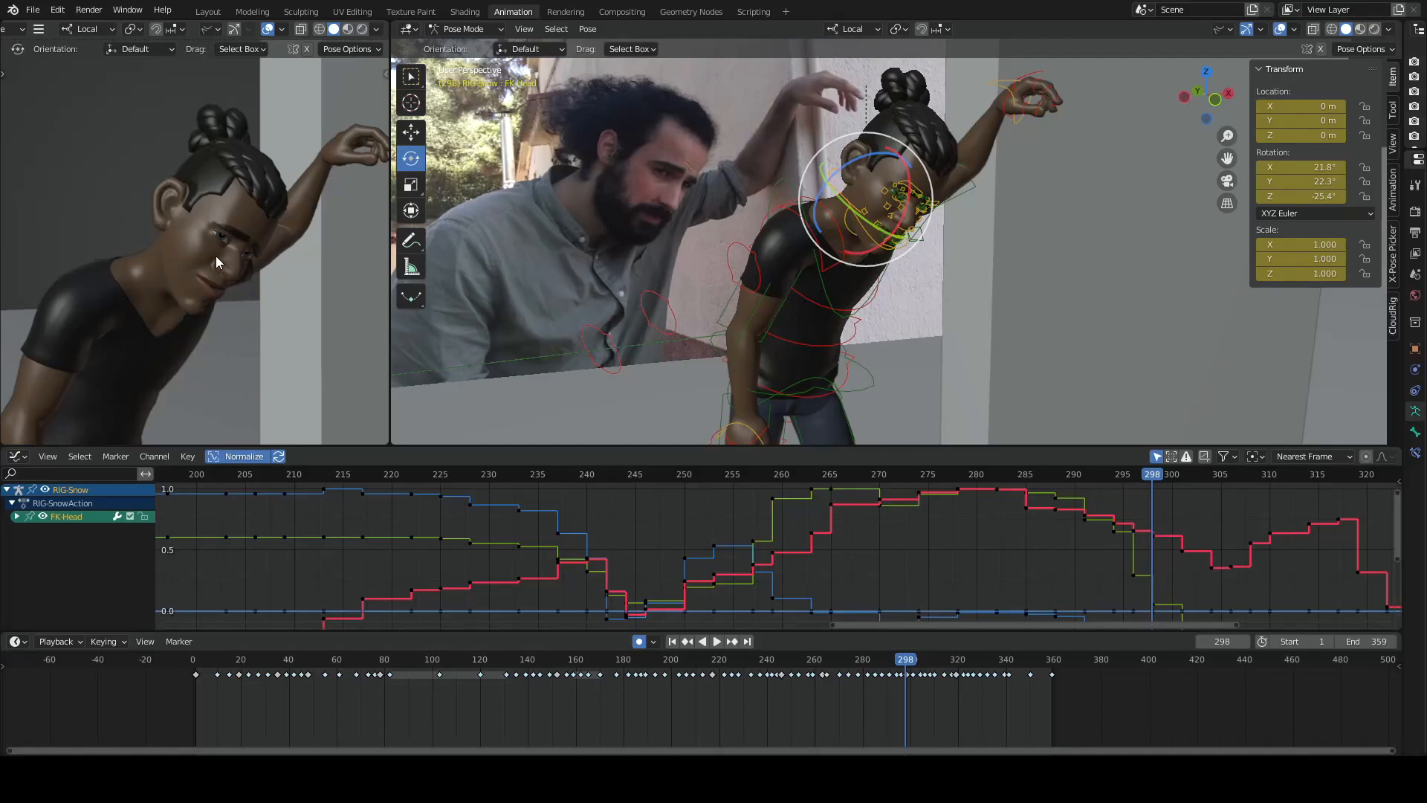
{"action": "key", "text": "Right"}
{"action": "key", "text": "Right"}
{"action": "key", "text": "Right"}
{"action": "key", "text": "Left"}
{"action": "key", "text": "Left"}
{"action": "key", "text": "Left"}
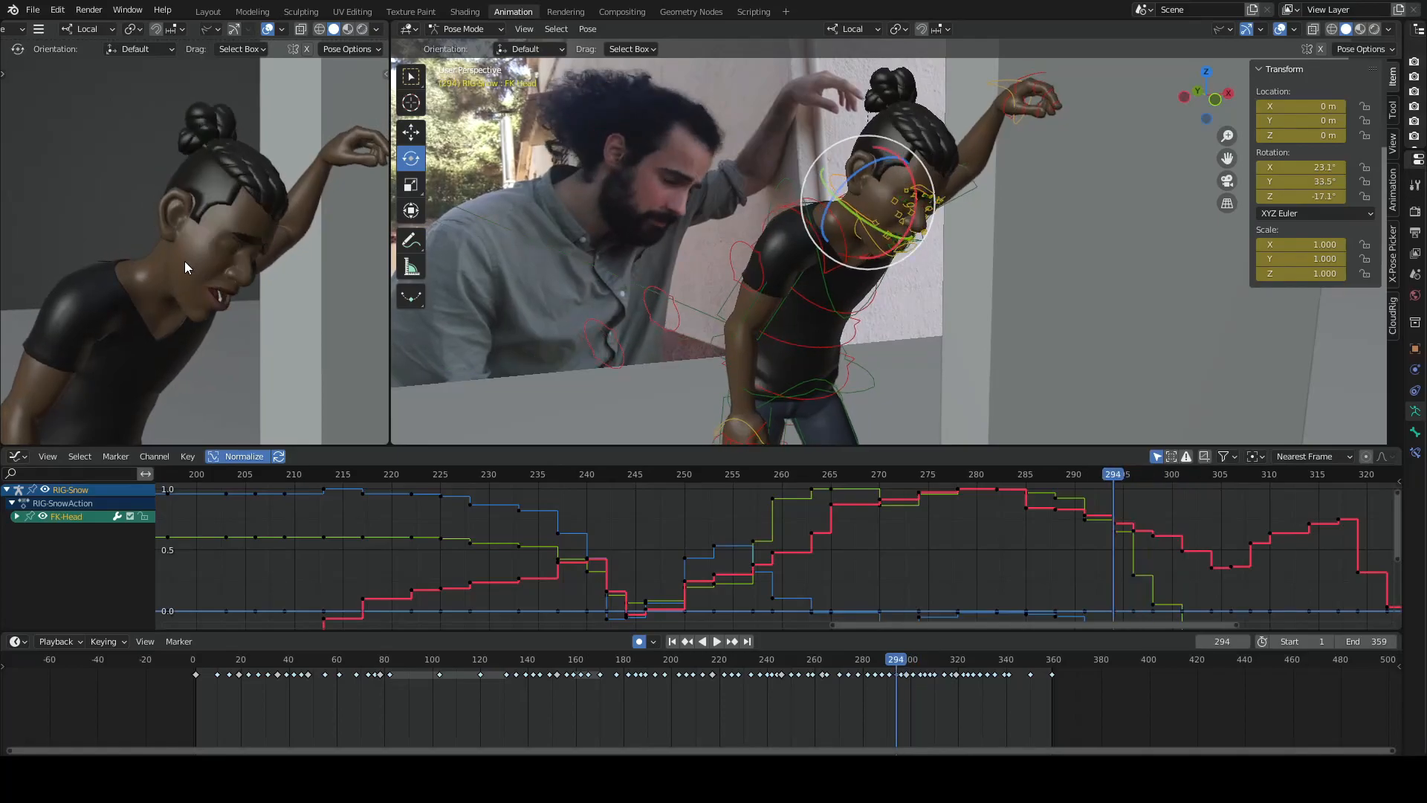
- Flip between the keyframes at 294 and 298 to compare the face before and after the blink
{"action": "key", "text": "Down"}
{"action": "key", "text": "Down"}
{"action": "key", "text": "Up"}
{"action": "key", "text": "Up"}
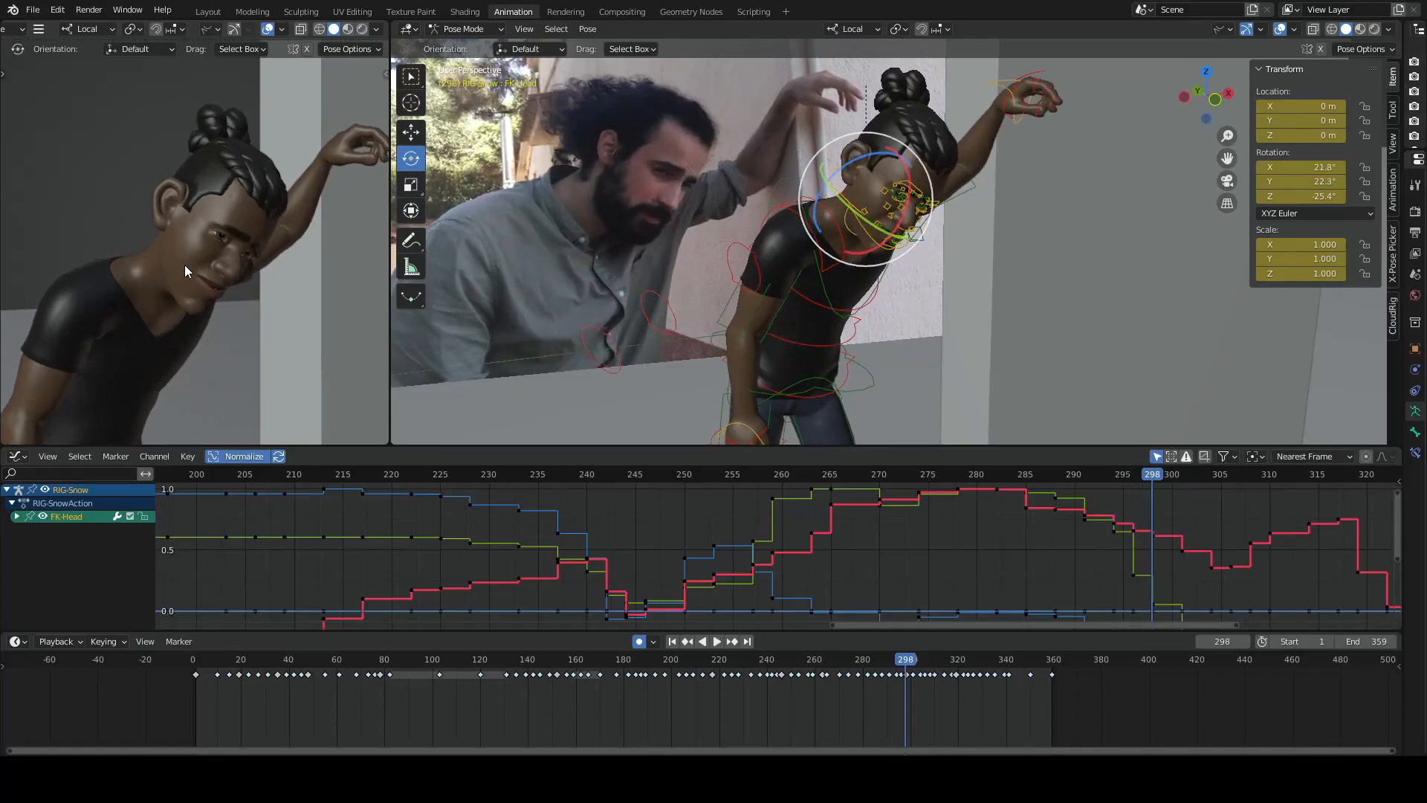
{"action": "key", "text": "Down"}
{"action": "key", "text": "Down"}
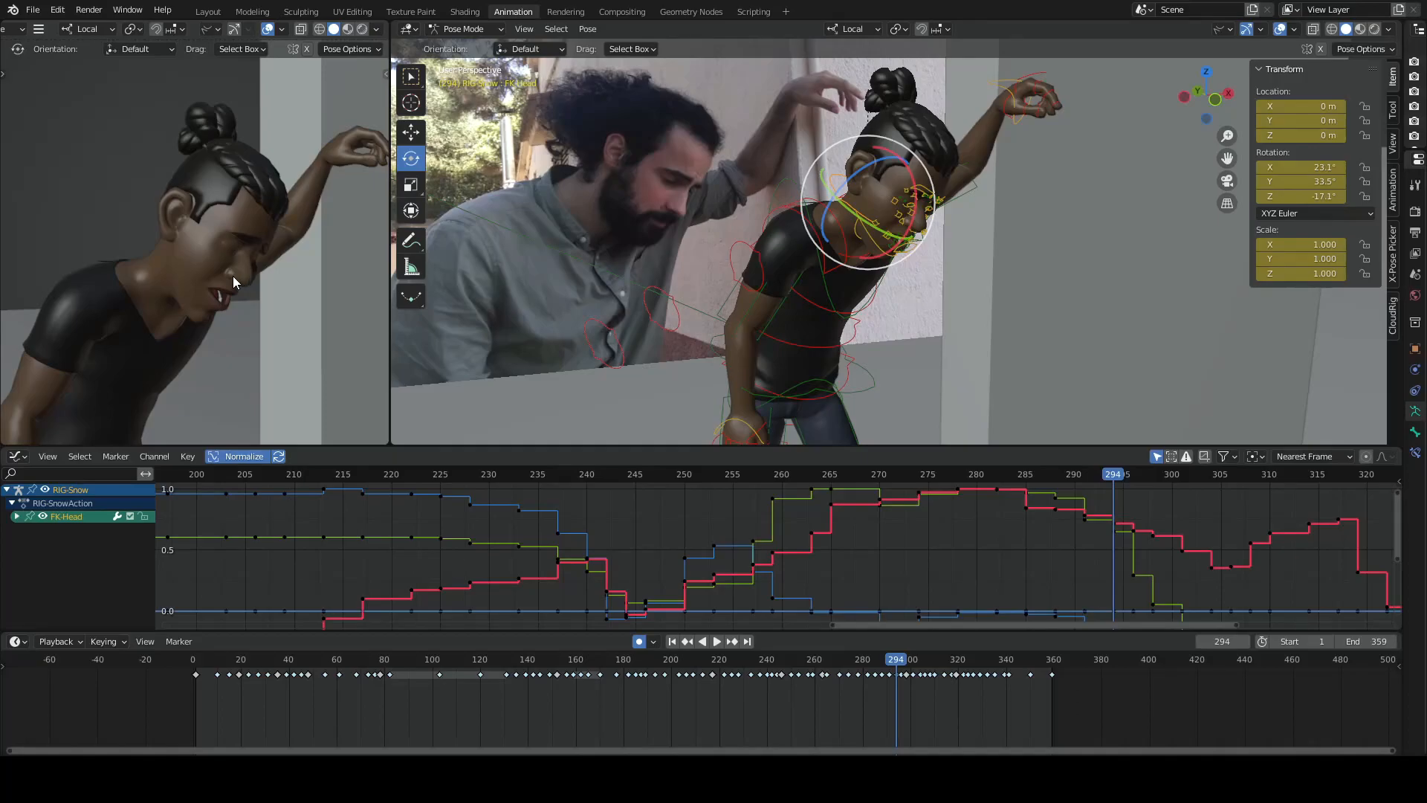
- Step single frames back to 291 and around it to examine the pose timing just before the blink
{"action": "key", "text": "Left"}
{"action": "key", "text": "Left"}
{"action": "key", "text": "Left"}
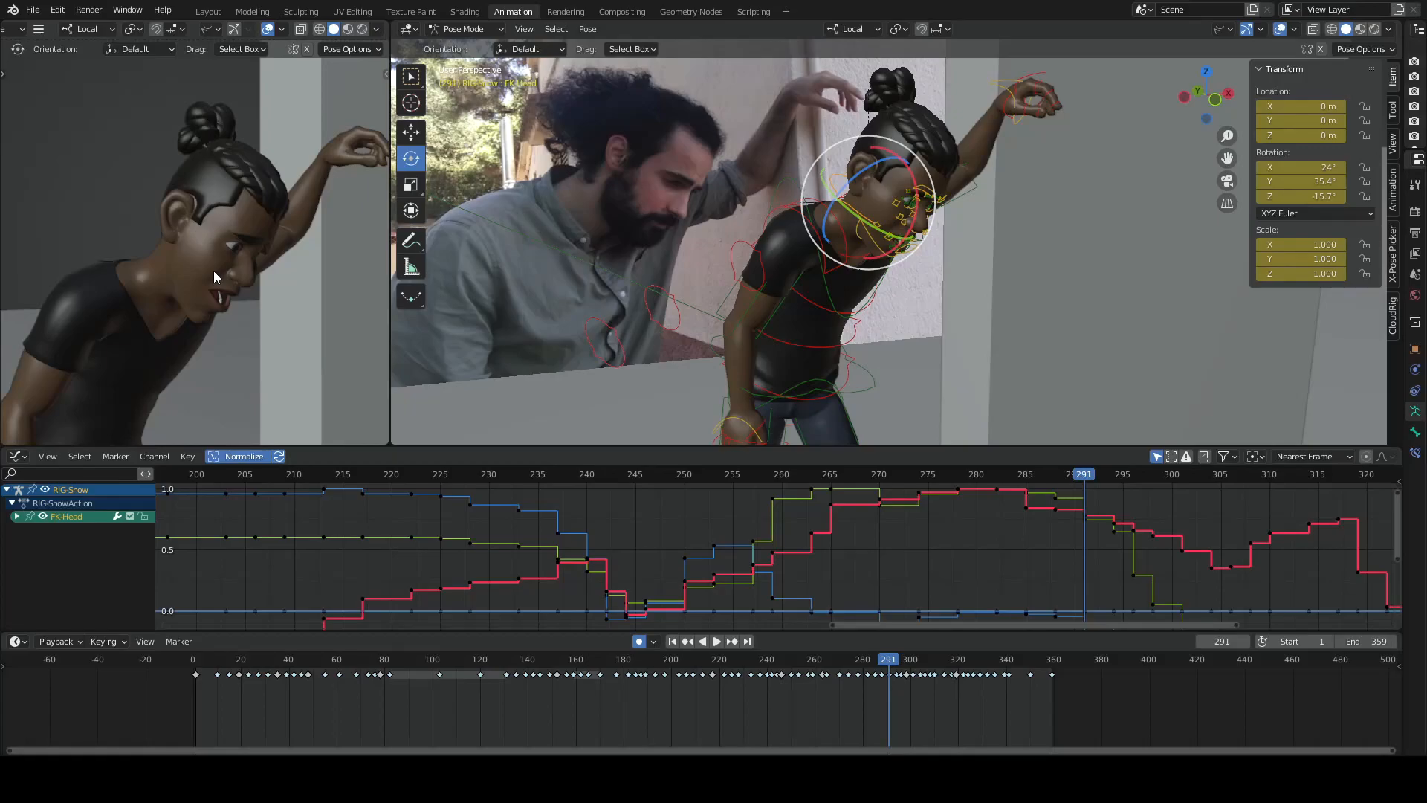
{"action": "key", "text": "Right"}
{"action": "key", "text": "Right"}
{"action": "key", "text": "Left"}
{"action": "key", "text": "Left"}
{"action": "key", "text": "Left"}
{"action": "key", "text": "Left"}
{"action": "key", "text": "Left"}
{"action": "key", "text": "Left"}
{"action": "key", "text": "Left"}
{"action": "key", "text": "Left"}
{"action": "key", "text": "Left"}
{"action": "key", "text": "Left"}
{"action": "key", "text": "Left"}
{"action": "key", "text": "Left"}
{"action": "key", "text": "Left"}
{"action": "key", "text": "Left"}
{"action": "key", "text": "Left"}
{"action": "key", "text": "Left"}
{"action": "key", "text": "Left"}
- Advance through the keyframes to frame 310 to compare the turned head with the reference video
{"action": "key", "text": "Up"}
{"action": "key", "text": "Up"}
{"action": "key", "text": "Up"}
{"action": "key", "text": "Up"}
{"action": "key", "text": "Up"}
{"action": "key", "text": "Up"}
{"action": "key", "text": "Up"}
{"action": "key", "text": "Up"}
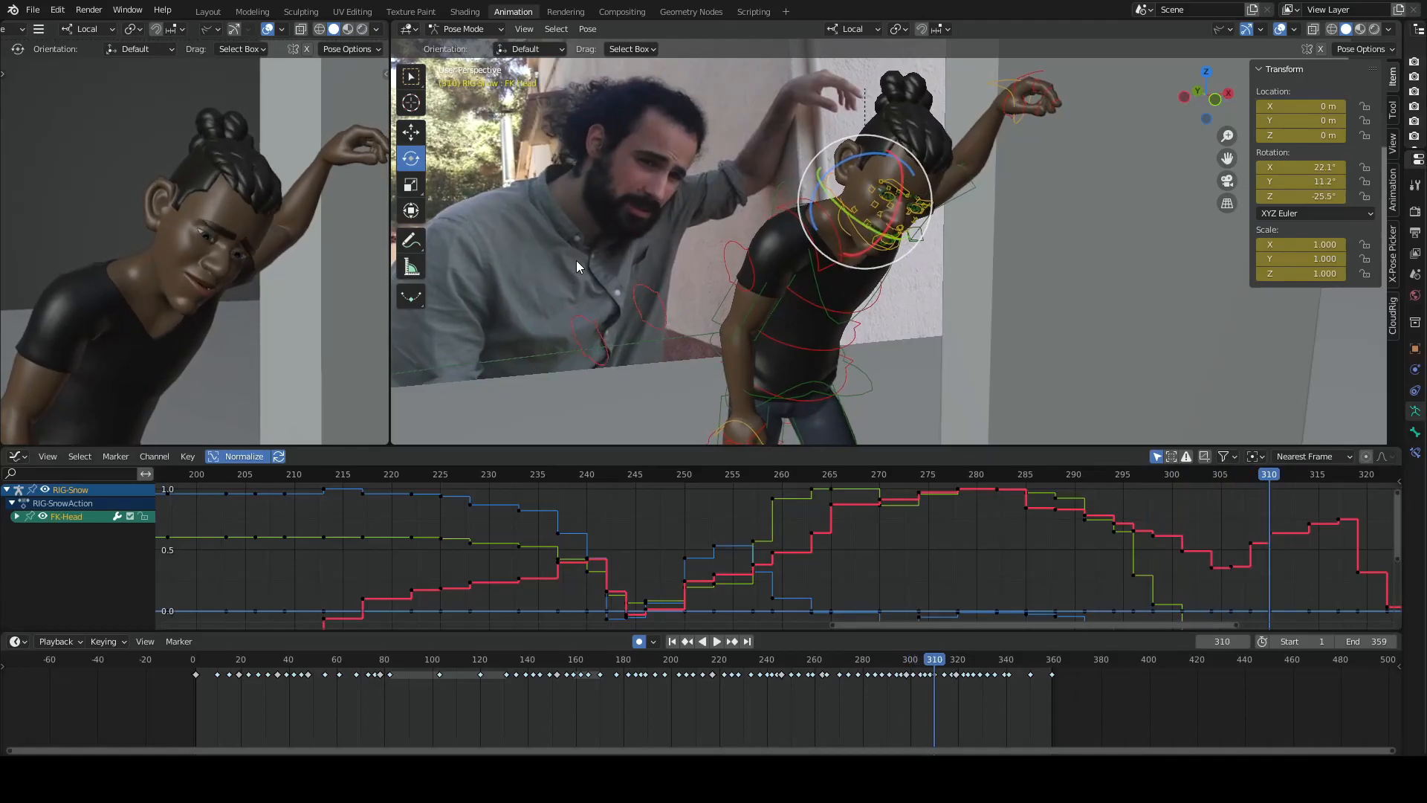
- Review the key poses between frames 310 and 298, comparing the head turn with the live-action reference
{"action": "key", "text": "Down"}
{"action": "key", "text": "Down"}
{"action": "key", "text": "Down"}
{"action": "key", "text": "Right"}
{"action": "key", "text": "Right"}
{"action": "key", "text": "Right"}
{"action": "key", "text": "Right"}
{"action": "key", "text": "Right"}
{"action": "key", "text": "Right"}
{"action": "key", "text": "Right"}
{"action": "key", "text": "Right"}
{"action": "key", "text": "Right"}
{"action": "key", "text": "Right"}
{"action": "key", "text": "Up"}
{"action": "key", "text": "Up"}
{"action": "key", "text": "Down"}
{"action": "key", "text": "Down"}
{"action": "key", "text": "Down"}
{"action": "key", "text": "Down"}
{"action": "key", "text": "Down"}
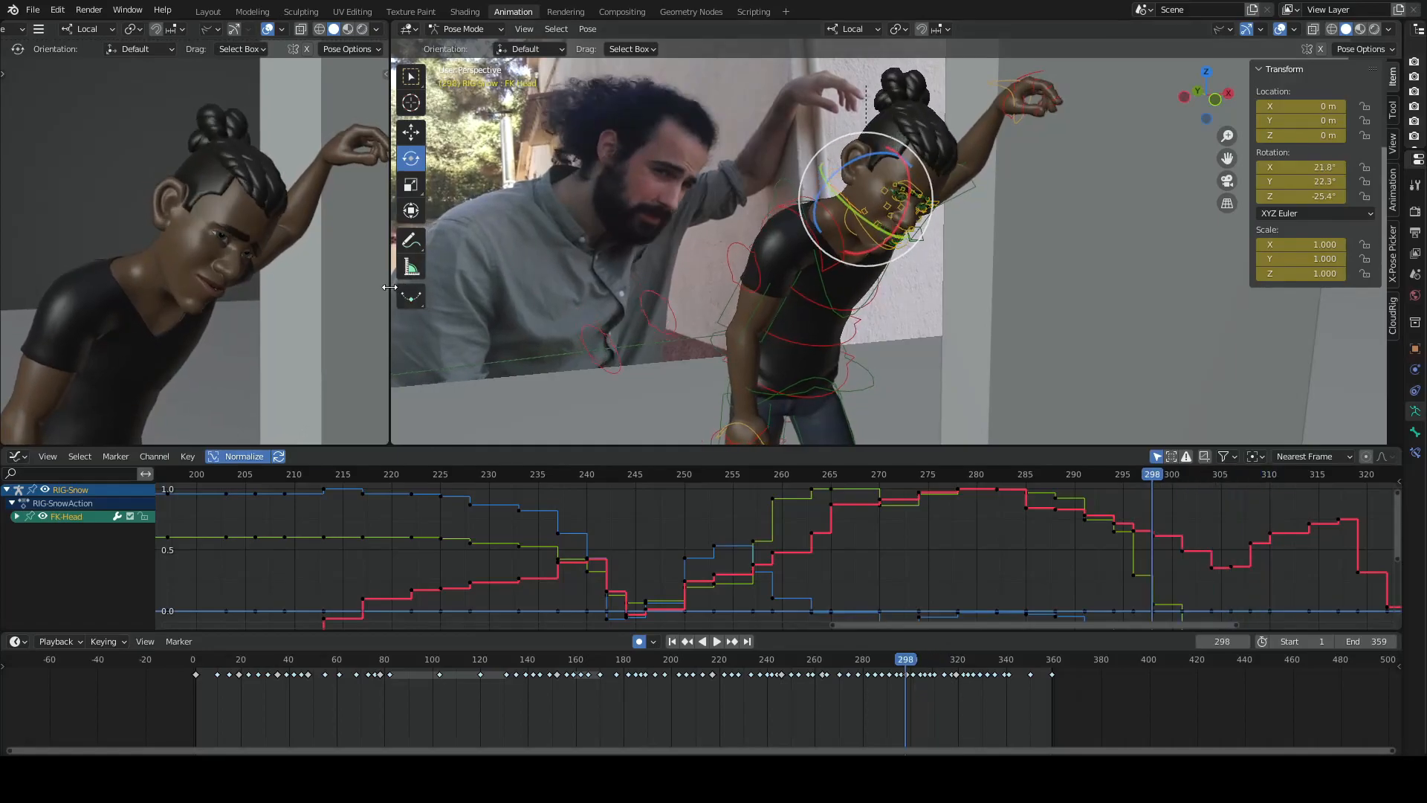
- Flip back and forth through the keyframes around 298 and 306 to examine the head settling after the turn
{"action": "key", "text": "Down"}
{"action": "key", "text": "Down"}
{"action": "key", "text": "Down"}
{"action": "key", "text": "Up"}
{"action": "key", "text": "Up"}
{"action": "key", "text": "Up"}
{"action": "key", "text": "Up"}
{"action": "key", "text": "Up"}
{"action": "key", "text": "Up"}
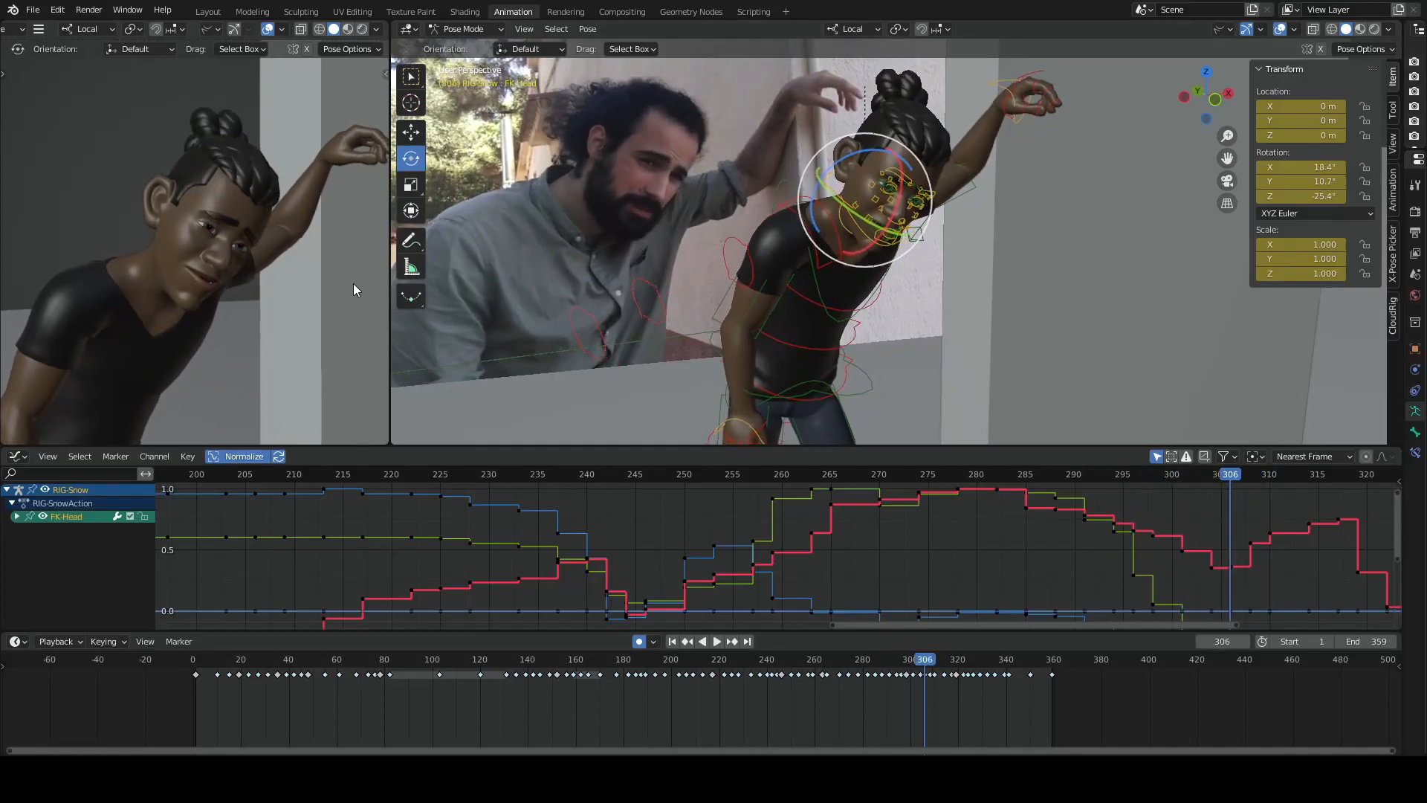
{"action": "key", "text": "Up"}
{"action": "key", "text": "Down"}
{"action": "key", "text": "Down"}
- Step repeatedly through the keyframes after the blink, returning to 298 with a close-up of the face in the camera view
{"action": "key", "text": "Down"}
{"action": "key", "text": "Up"}
{"action": "key", "text": "Up"}
{"action": "key", "text": "Up"}
{"action": "key", "text": "Up"}
{"action": "key", "text": "Up"}
{"action": "key", "text": "Down"}
{"action": "key", "text": "Down"}
{"action": "key", "text": "Down"}
{"action": "key", "text": "Down"}
{"action": "key", "text": "Down"}
{"action": "key", "text": "Up"}
{"action": "key", "text": "Up"}
{"action": "key", "text": "Up"}
{"action": "key", "text": "Up"}
{"action": "key", "text": "Down"}
{"action": "key", "text": "Down"}
{"action": "scroll", "coordinate": [239, 305], "scroll_direction": "up", "scroll_amount": 6}
{"action": "key", "text": "Down"}
{"action": "key", "text": "Down"}
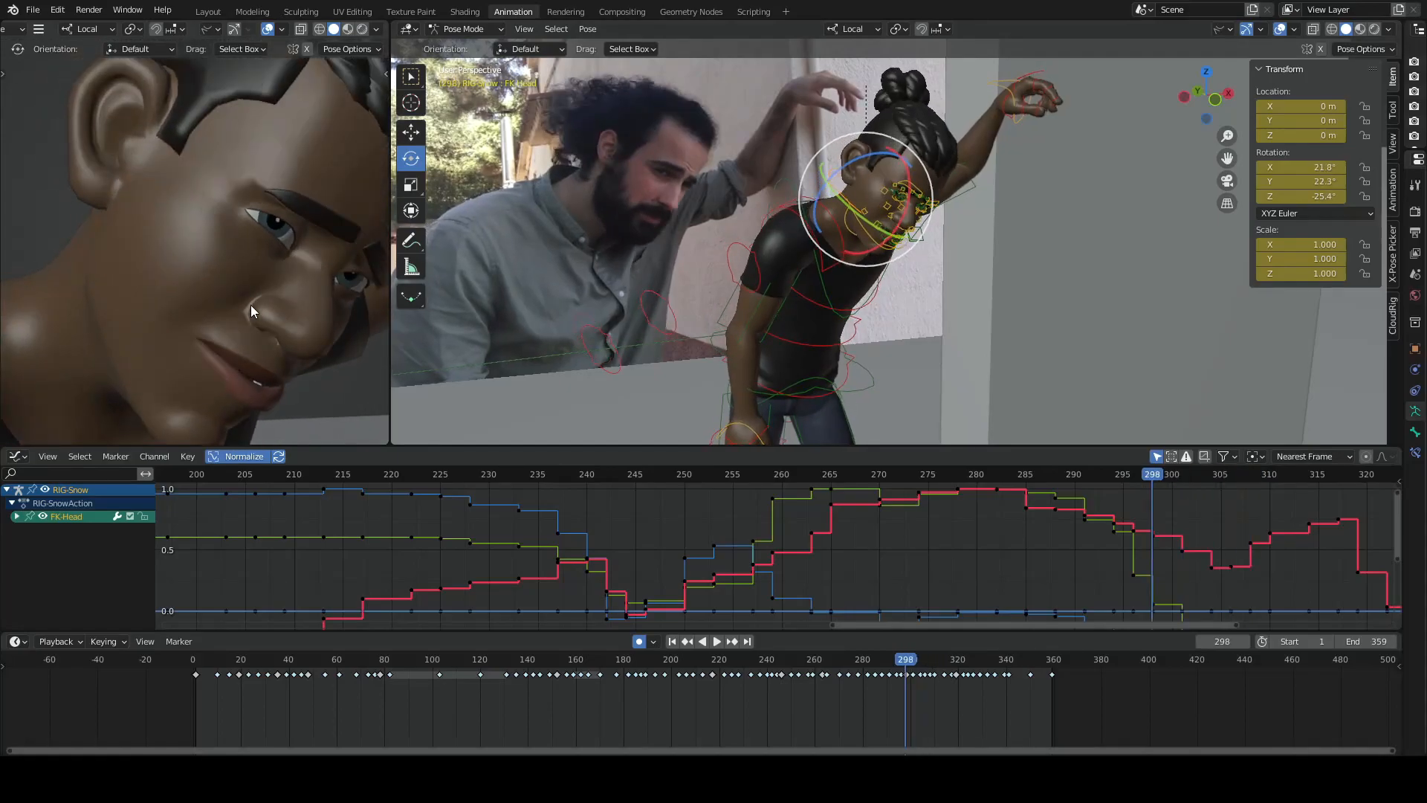
- Compare the close-up face pose at frame 322 with the one at 298
{"action": "key", "text": "Up"}
{"action": "key", "text": "Up"}
{"action": "key", "text": "Up"}
{"action": "key", "text": "Up"}
{"action": "key", "text": "Up"}
{"action": "key", "text": "Up"}
{"action": "key", "text": "Up"}
{"action": "key", "text": "Up"}
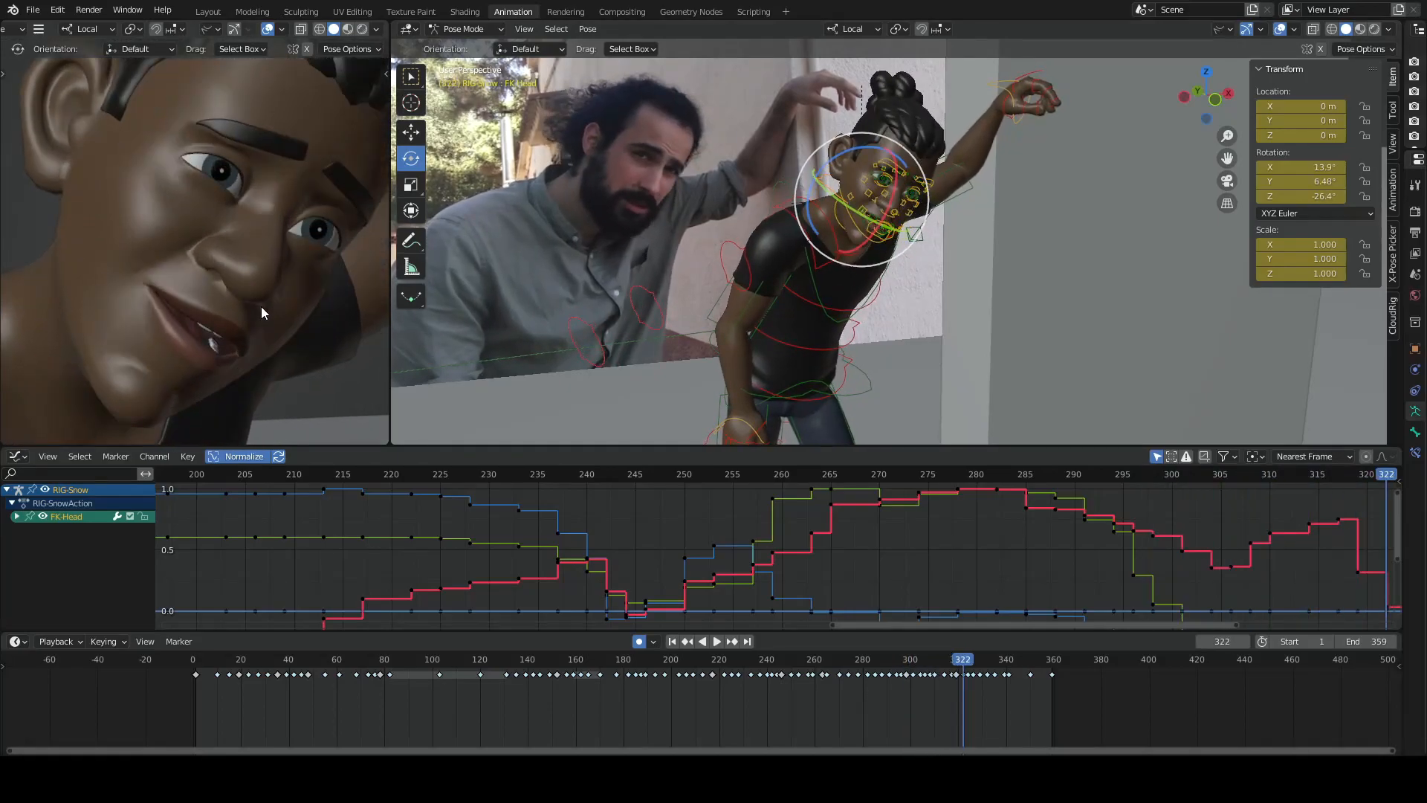
{"action": "key", "text": "Down"}
{"action": "key", "text": "Down"}
{"action": "key", "text": "Down"}
{"action": "key", "text": "Down"}
{"action": "key", "text": "Down"}
{"action": "key", "text": "Down"}
{"action": "key", "text": "Down"}
{"action": "key", "text": "Down"}
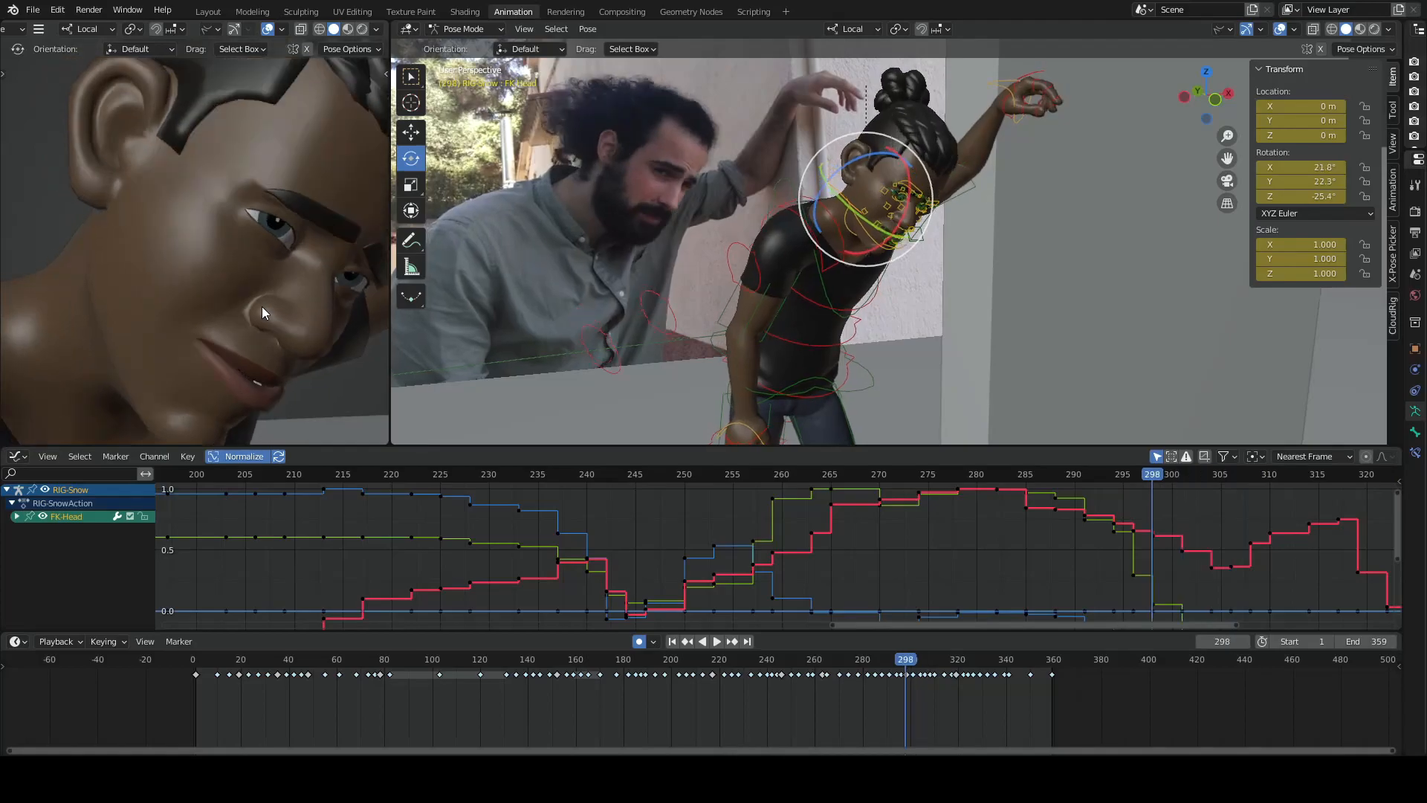
- Check the keyframes before 298, and move forward past 301 to study the head's direction against the reference actor
{"action": "key", "text": "Down"}
{"action": "key", "text": "Down"}
{"action": "key", "text": "Down"}
{"action": "key", "text": "Up"}
{"action": "key", "text": "Up"}
{"action": "key", "text": "Up"}
{"action": "key", "text": "Up"}
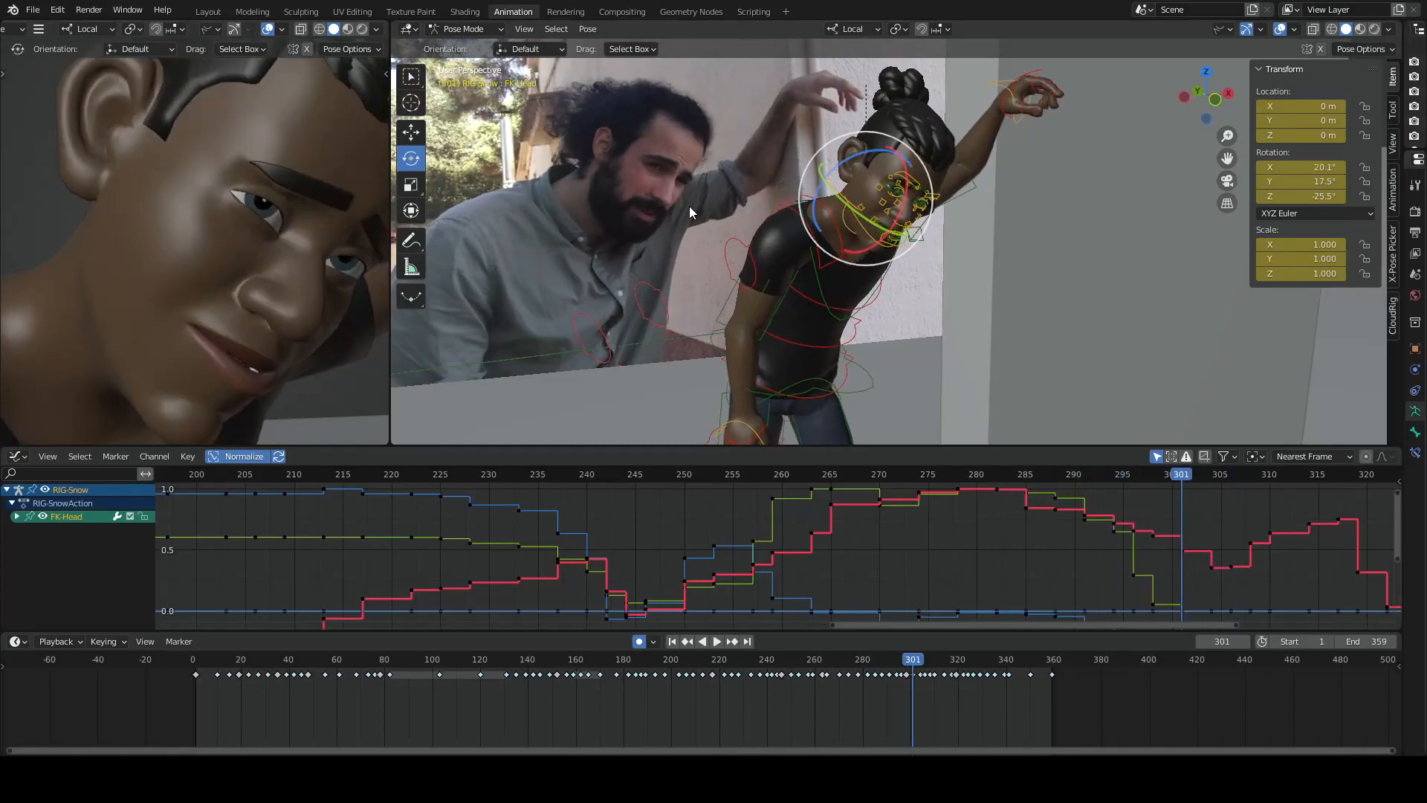
{"action": "key", "text": "Up"}
{"action": "key", "text": "Up"}
{"action": "key", "text": "Up"}
{"action": "key", "text": "Up"}
{"action": "key", "text": "Up"}
{"action": "key", "text": "Up"}
{"action": "key", "text": "Up"}
{"action": "key", "text": "Up"}
{"action": "key", "text": "Up"}
- Step back and forth through the key poses up to frame 314 to compare the lowered head with the reference
{"action": "key", "text": "Down"}
{"action": "key", "text": "Down"}
{"action": "key", "text": "Down"}
{"action": "key", "text": "Down"}
{"action": "key", "text": "Down"}
{"action": "key", "text": "Down"}
{"action": "key", "text": "Down"}
{"action": "key", "text": "Down"}
{"action": "key", "text": "Down"}
{"action": "key", "text": "Down"}
{"action": "key", "text": "Down"}
{"action": "key", "text": "Up"}
{"action": "key", "text": "Up"}
{"action": "key", "text": "Up"}
{"action": "key", "text": "Up"}
{"action": "key", "text": "Up"}
{"action": "key", "text": "Up"}
{"action": "key", "text": "Up"}
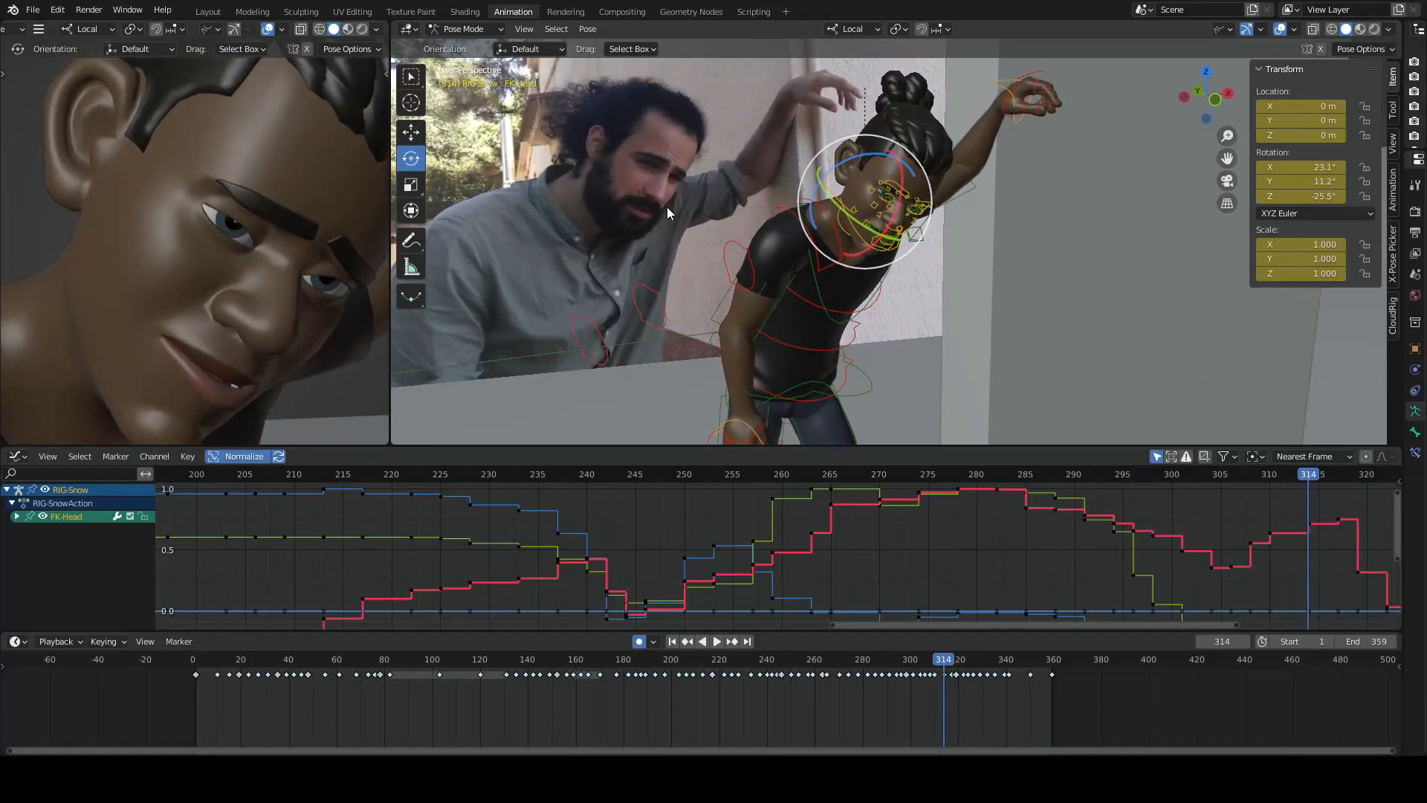
- Check the keyframes after 314, and step back to the blink pose at 294
{"action": "key", "text": "Up"}
{"action": "key", "text": "Up"}
{"action": "key", "text": "Up"}
{"action": "key", "text": "Up"}
{"action": "key", "text": "Down"}
{"action": "key", "text": "Down"}
{"action": "key", "text": "Down"}
{"action": "key", "text": "Down"}
{"action": "key", "text": "Down"}
{"action": "key", "text": "Down"}
{"action": "key", "text": "Down"}
{"action": "key", "text": "Down"}
{"action": "key", "text": "Down"}
{"action": "key", "text": "Down"}
{"action": "key", "text": "Down"}
{"action": "key", "text": "Down"}
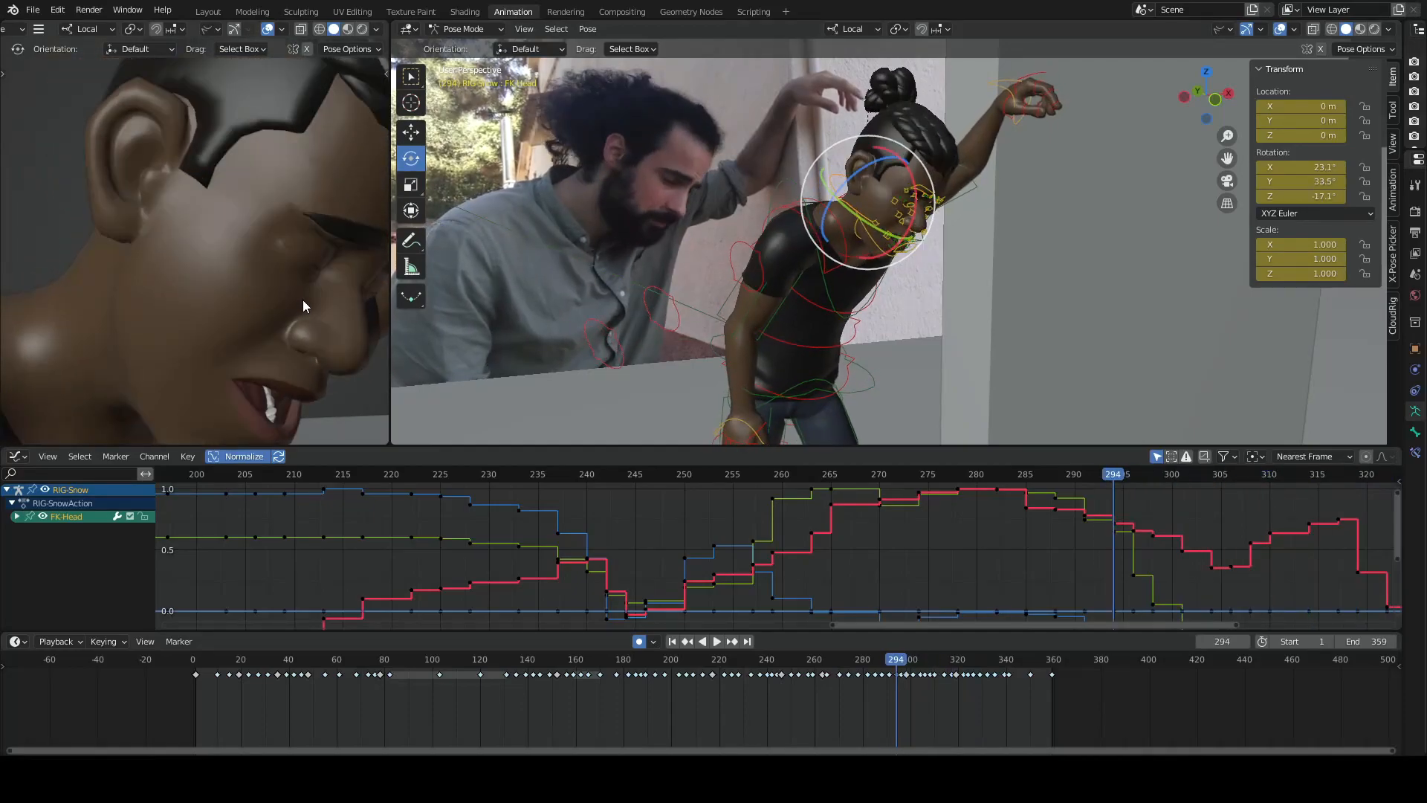
- Advance through the keyframes from 294 to 324 to follow the head's overall movement
{"action": "key", "text": "Up"}
{"action": "key", "text": "Up"}
{"action": "key", "text": "Up"}
{"action": "key", "text": "Up"}
{"action": "key", "text": "Up"}
{"action": "key", "text": "Up"}
{"action": "key", "text": "Up"}
{"action": "key", "text": "Up"}
{"action": "key", "text": "Up"}
{"action": "key", "text": "Up"}
{"action": "key", "text": "Up"}
- Select the nose tip control and scrub from frame 291 to 325 to establish the range for its motion path
{"action": "scroll", "coordinate": [765, 292], "scroll_direction": "up", "scroll_amount": 4}
{"action": "middle_click_drag", "start_coordinate": [764, 291], "coordinate": [684, 262], "text": "shift"}
{"action": "left_click", "coordinate": [890, 170]}
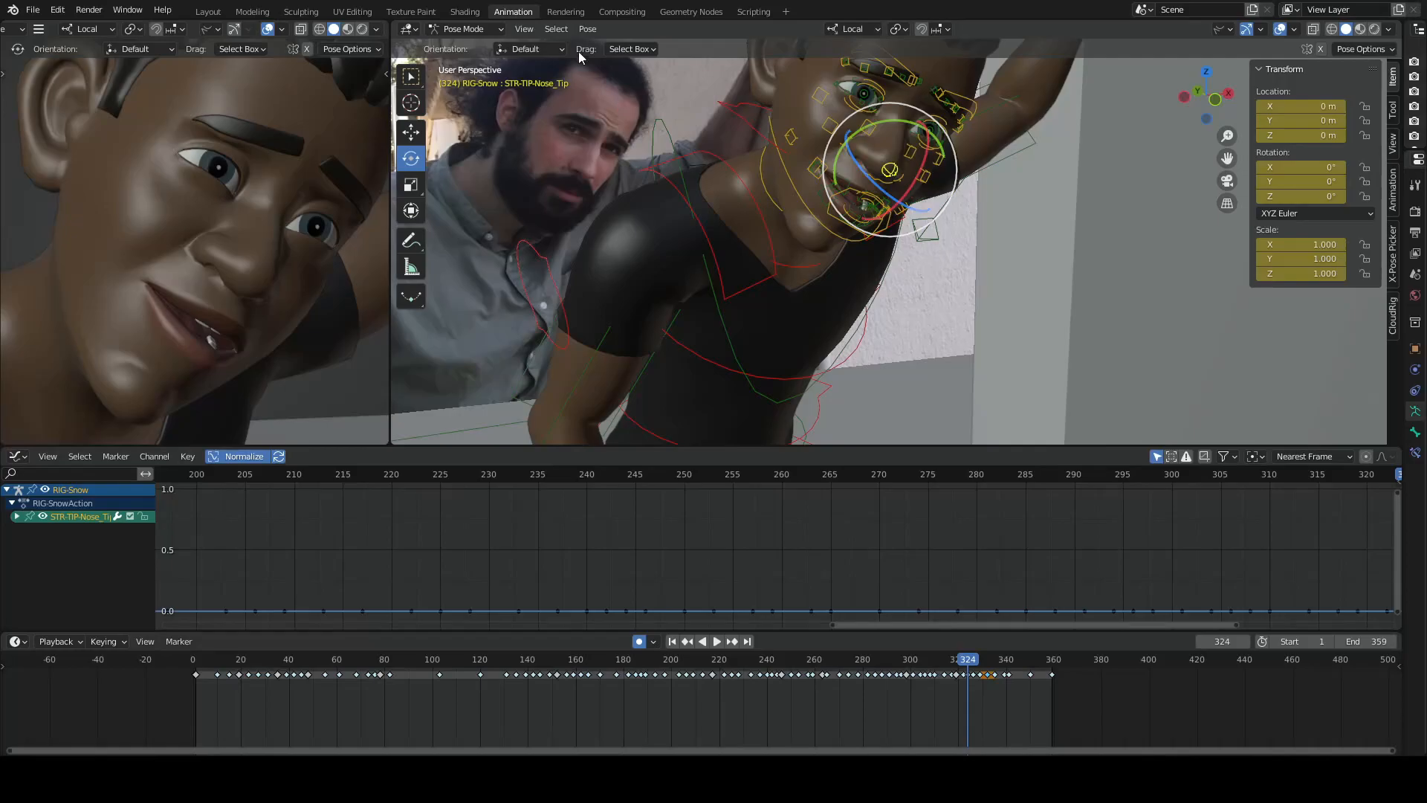
{"action": "left_click", "coordinate": [587, 30]}
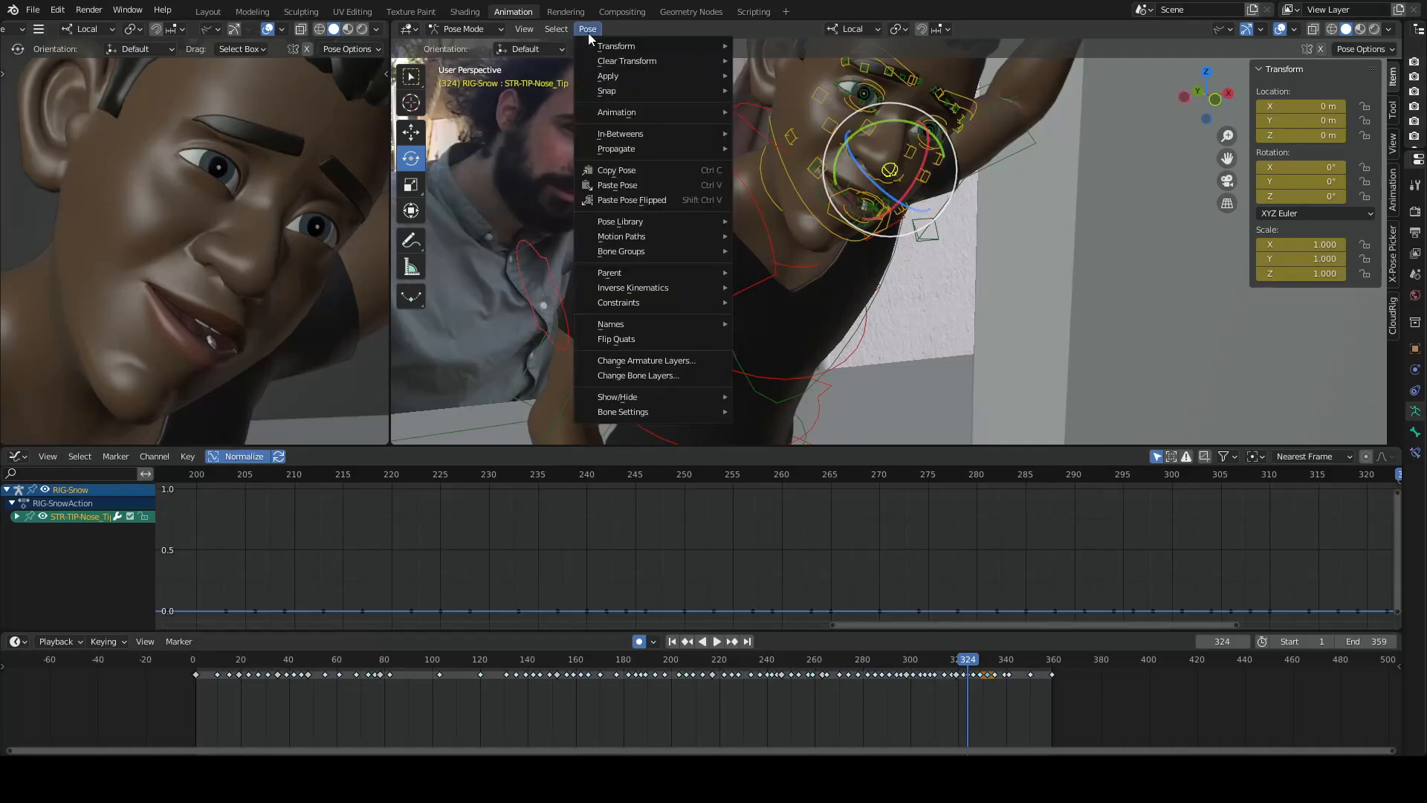
{"action": "left_click", "coordinate": [631, 188]}
{"action": "key", "text": "ctrl+shift+space"}
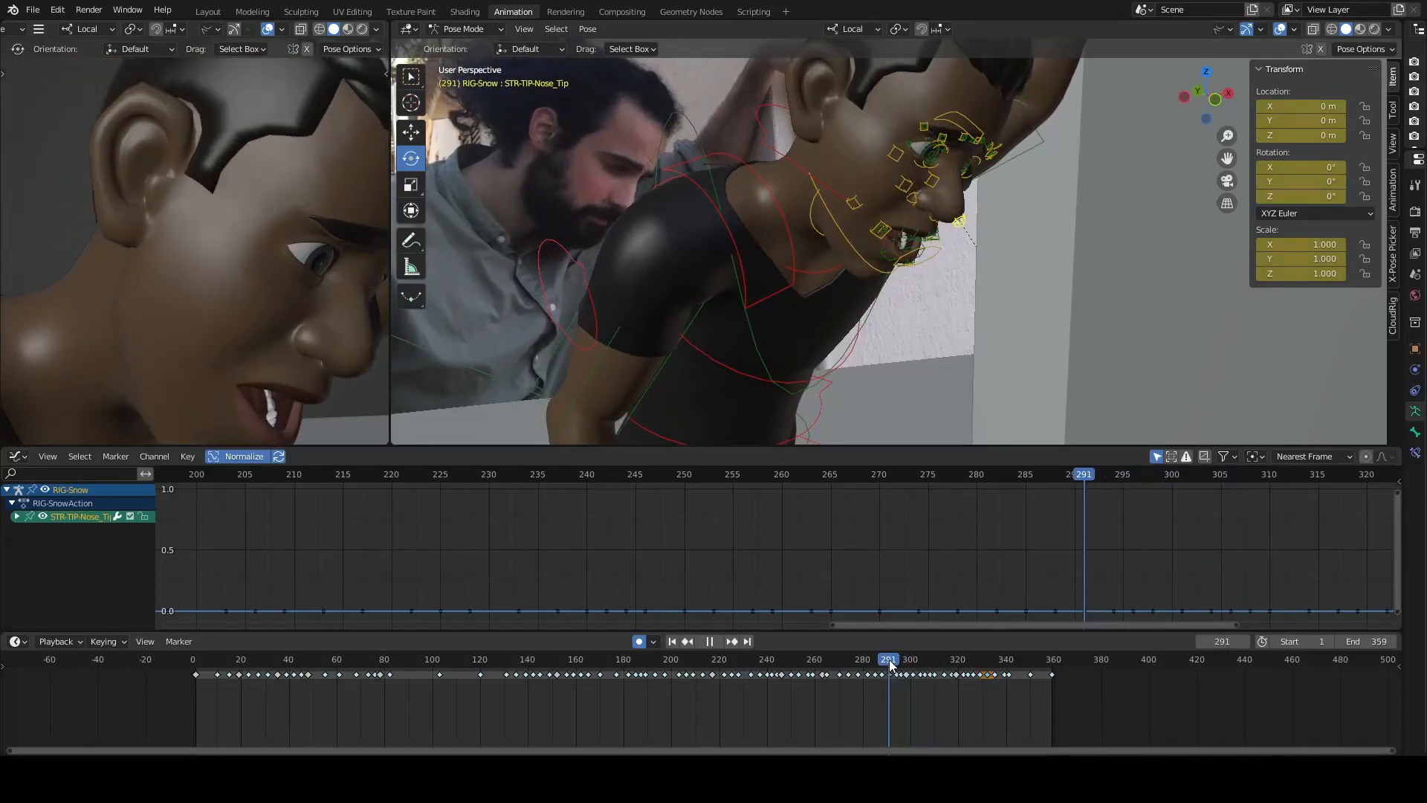
{"action": "left_click_drag", "start_coordinate": [891, 663], "coordinate": [970, 671]}
{"action": "key", "text": "space"}
- Calculate a motion path for the nose tip from frame 298 to 325, baked at the bone heads
{"action": "left_click", "coordinate": [589, 33]}
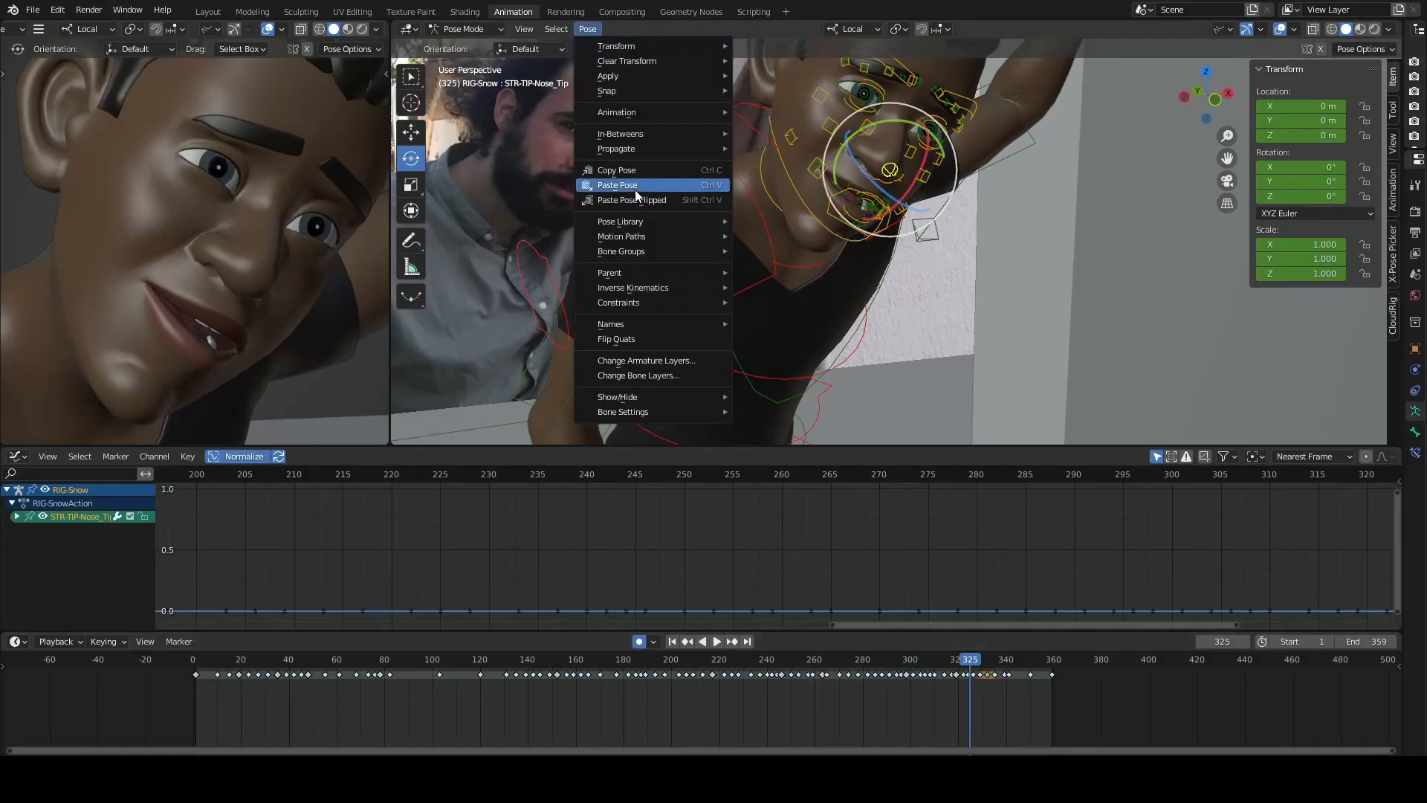
{"action": "mouse_move", "coordinate": [641, 226]}
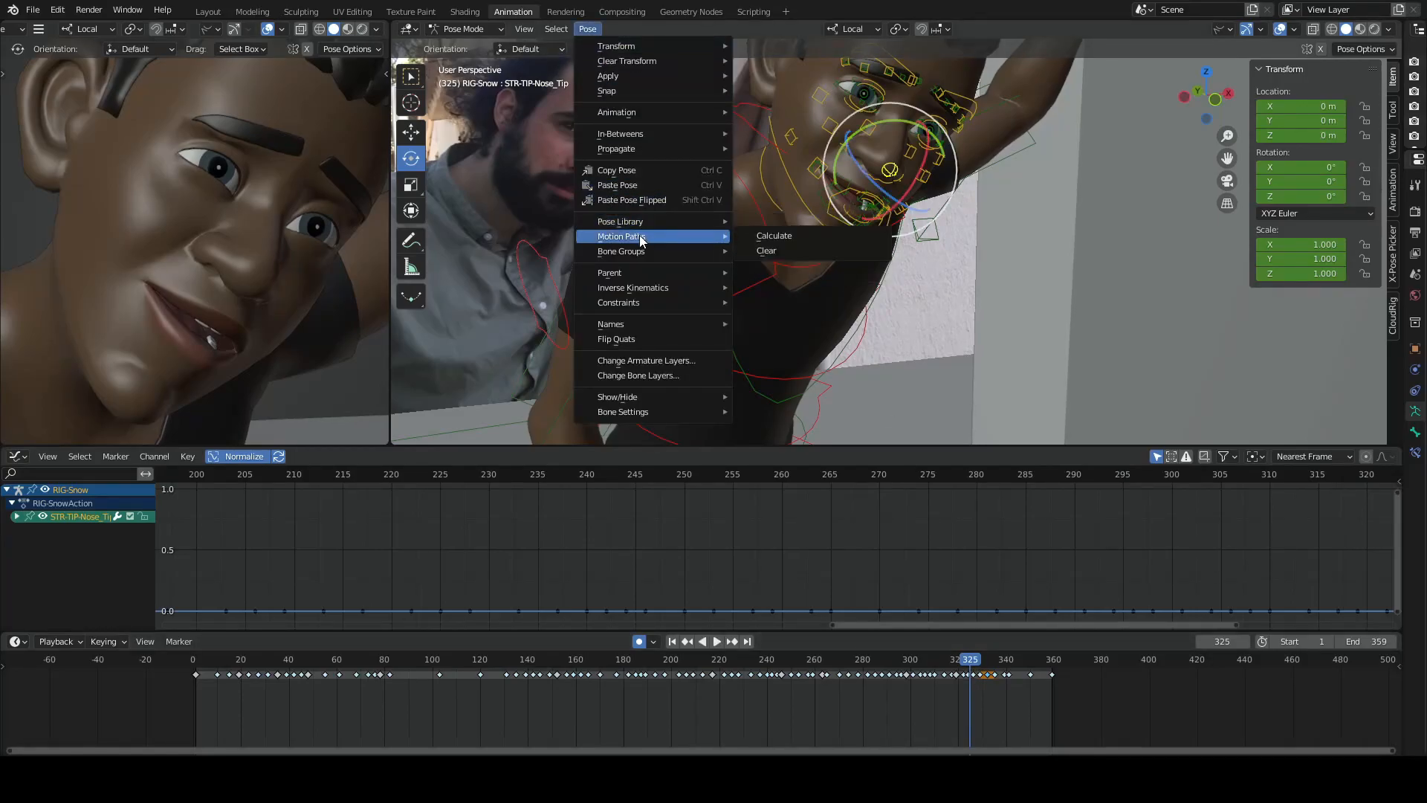
{"action": "left_click", "coordinate": [766, 251]}
{"action": "left_click", "coordinate": [796, 272]}
{"action": "type", "text": "298"}
{"action": "key", "text": "Return"}
{"action": "left_click", "coordinate": [811, 286]}
{"action": "type", "text": "325"}
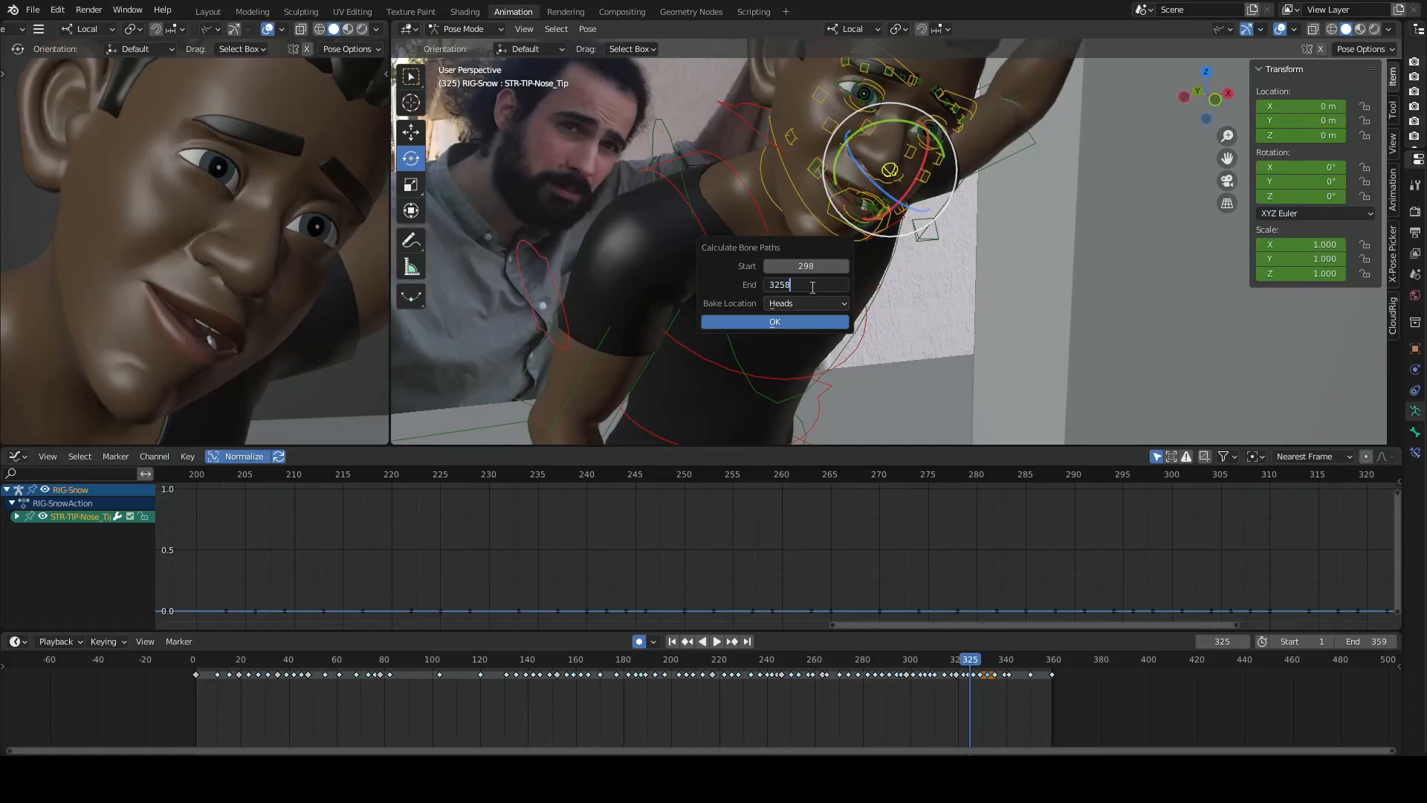
{"action": "key", "text": "Return"}
{"action": "left_click", "coordinate": [787, 324]}
{"action": "left_click", "coordinate": [787, 324]}
- Select the left shoulder control and step through the keyframes from 304 to 324 to check the nose tip's motion path
{"action": "key", "text": "Down"}
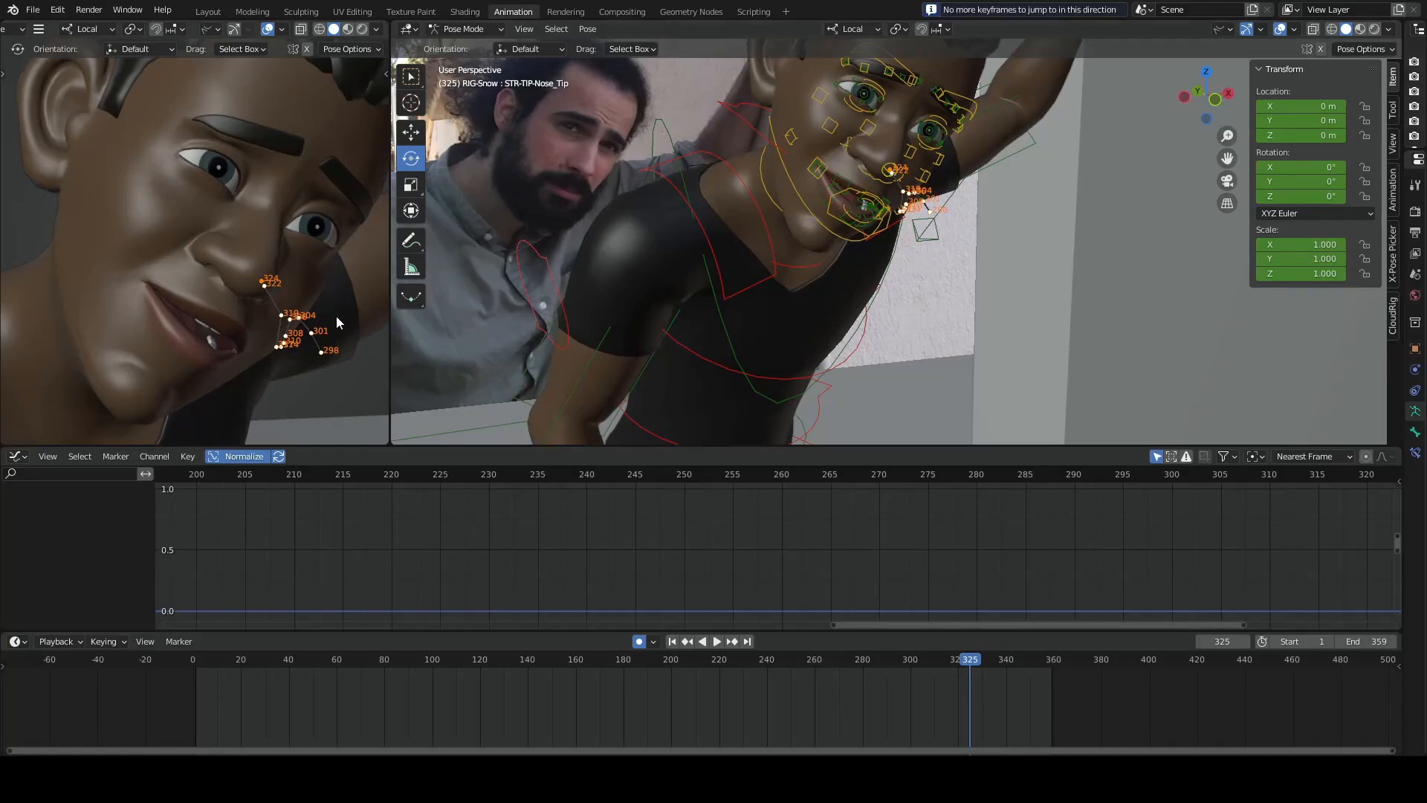
{"action": "left_click", "coordinate": [818, 200]}
{"action": "key", "text": "Down"}
{"action": "key", "text": "Down"}
{"action": "key", "text": "Down"}
{"action": "key", "text": "Down"}
{"action": "key", "text": "Down"}
{"action": "key", "text": "Down"}
{"action": "key", "text": "Down"}
{"action": "key", "text": "Down"}
{"action": "key", "text": "Down"}
{"action": "key", "text": "Down"}
{"action": "key", "text": "Down"}
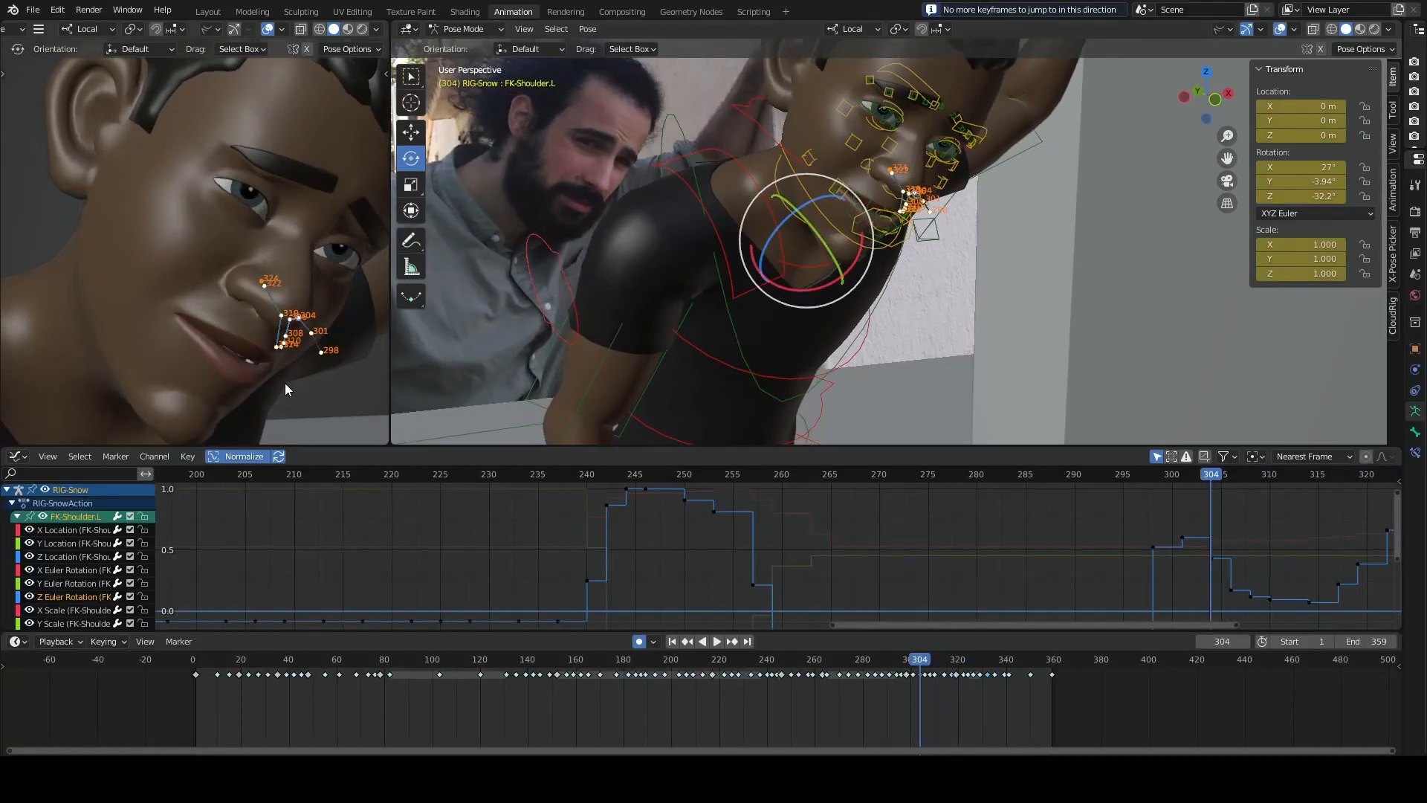
{"action": "key", "text": "Up"}
{"action": "key", "text": "Up"}
{"action": "key", "text": "Up"}
{"action": "key", "text": "Up"}
{"action": "key", "text": "Up"}
{"action": "key", "text": "Up"}
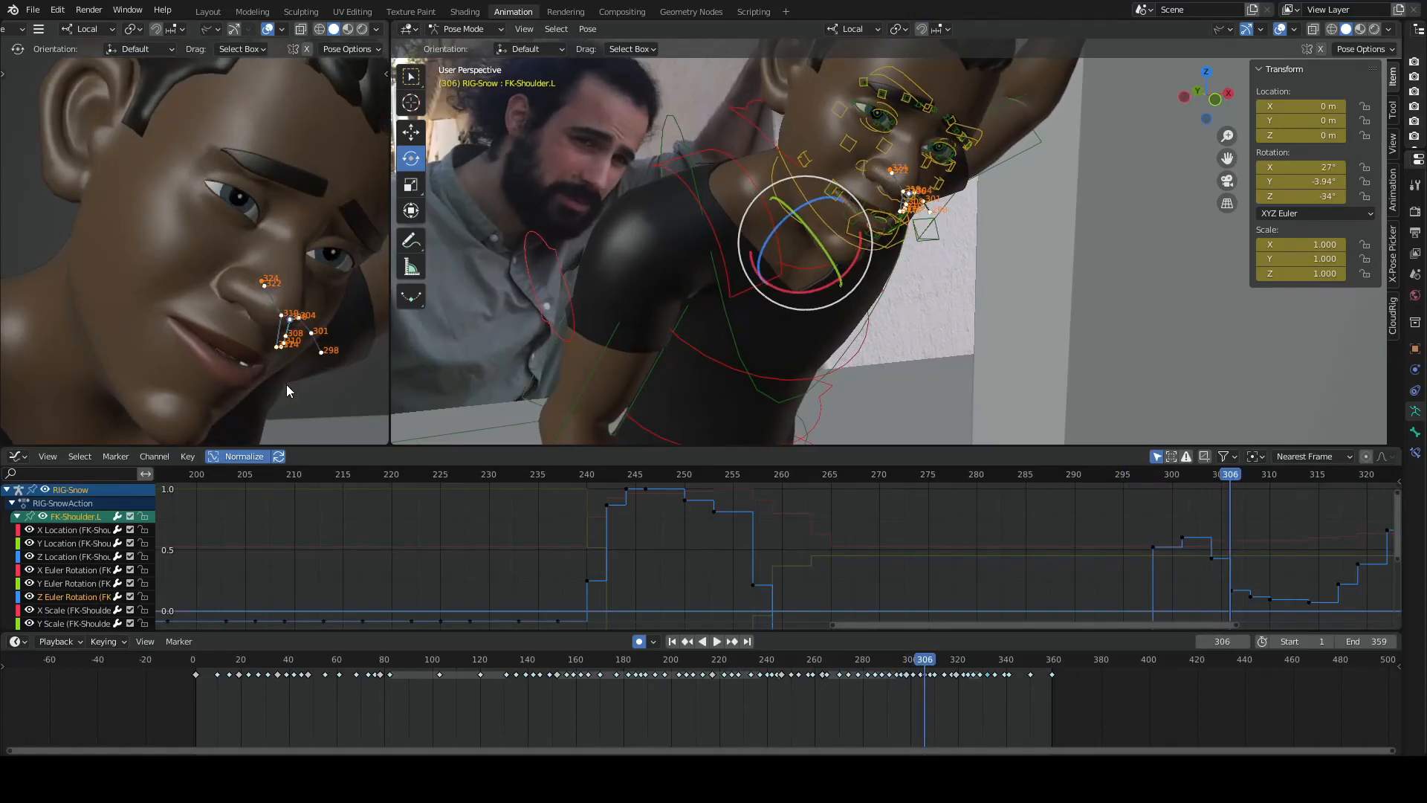
{"action": "key", "text": "Up"}
{"action": "key", "text": "Up"}
{"action": "key", "text": "Up"}
{"action": "key", "text": "Up"}
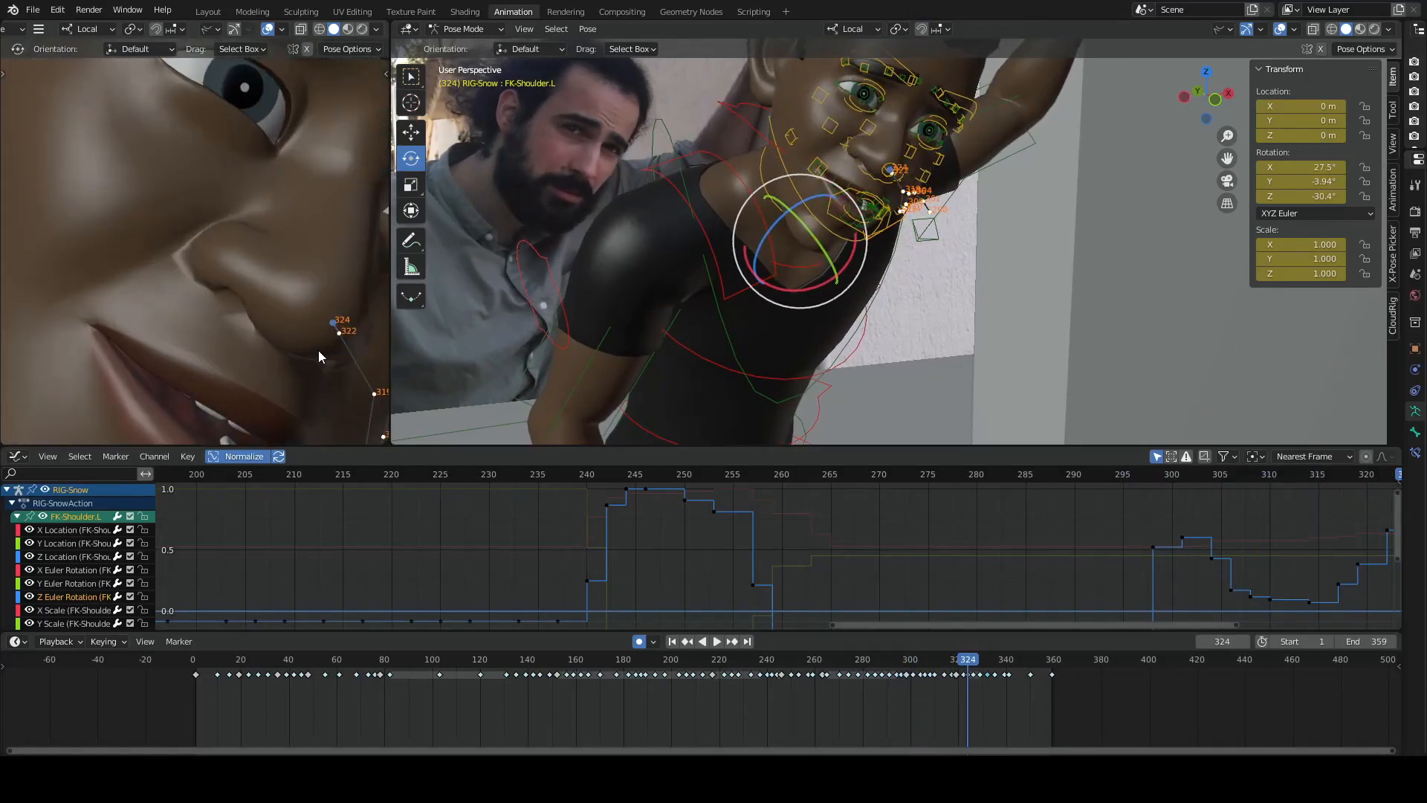
- Examine the nose path's spacing up close, stepping back to frame 308 and forward to 317
{"action": "key", "text": "Down"}
{"action": "key", "text": "Down"}
{"action": "key", "text": "Down"}
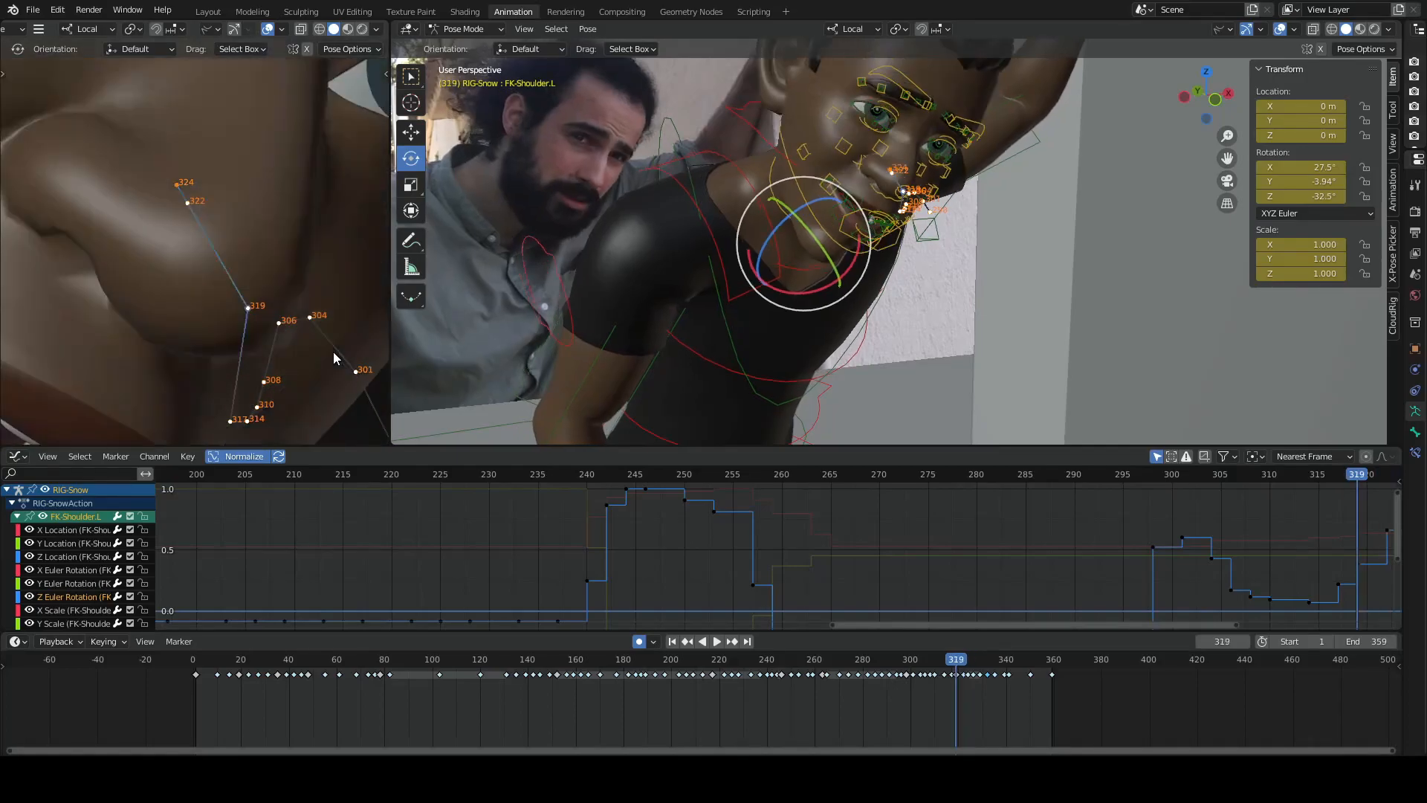
{"action": "key", "text": "Down"}
{"action": "key", "text": "Down"}
{"action": "key", "text": "Down"}
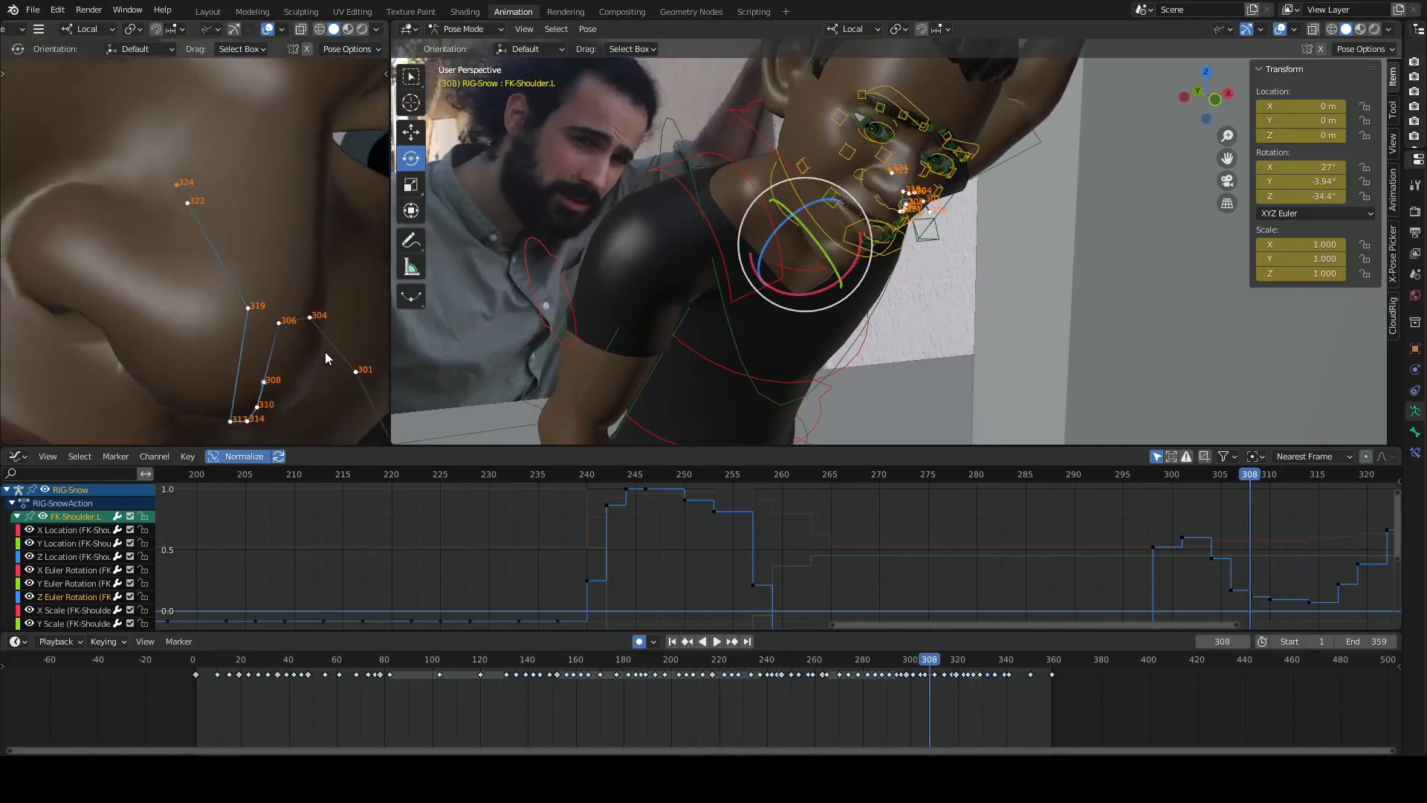
{"action": "key", "text": "Up"}
{"action": "key", "text": "Up"}
{"action": "key", "text": "Up"}
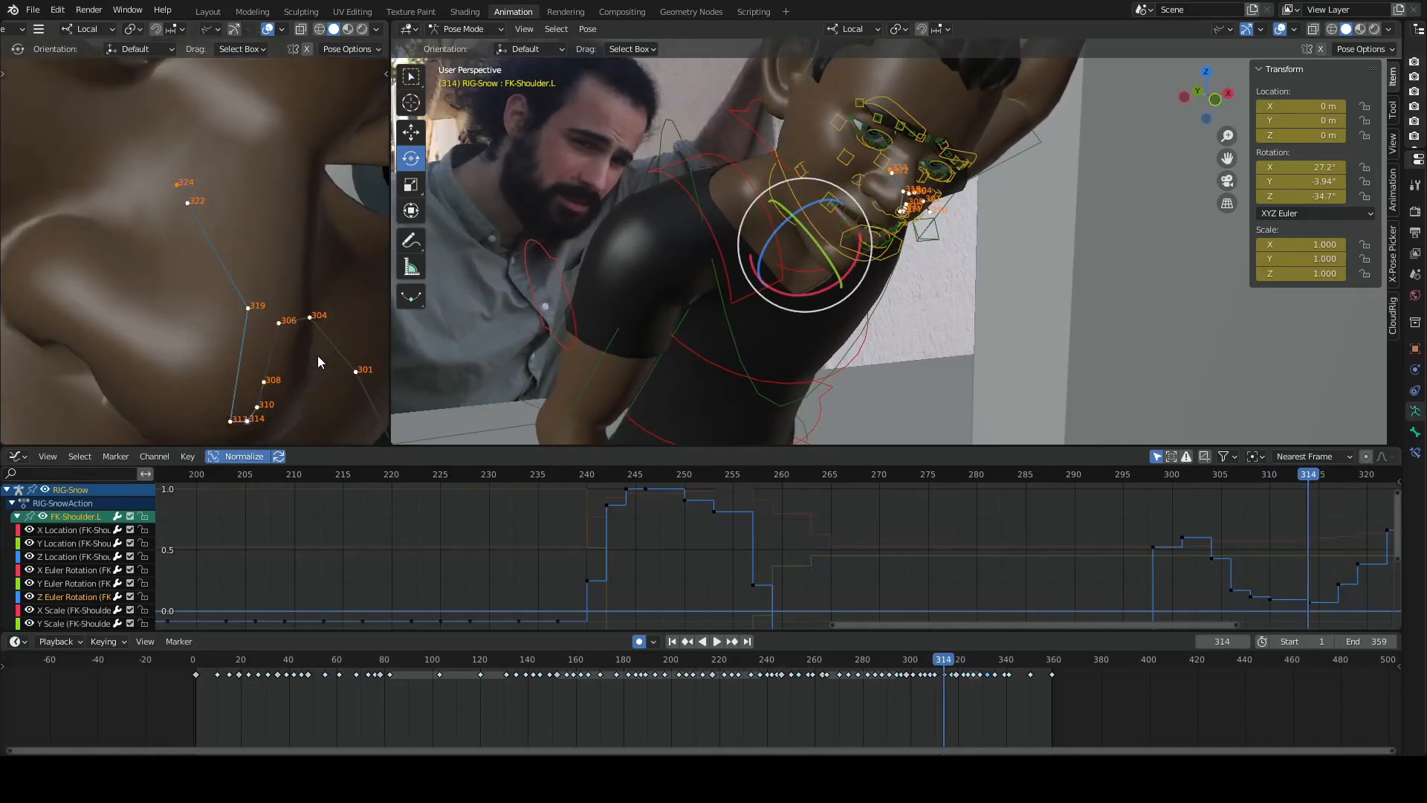
{"action": "key", "text": "Up"}
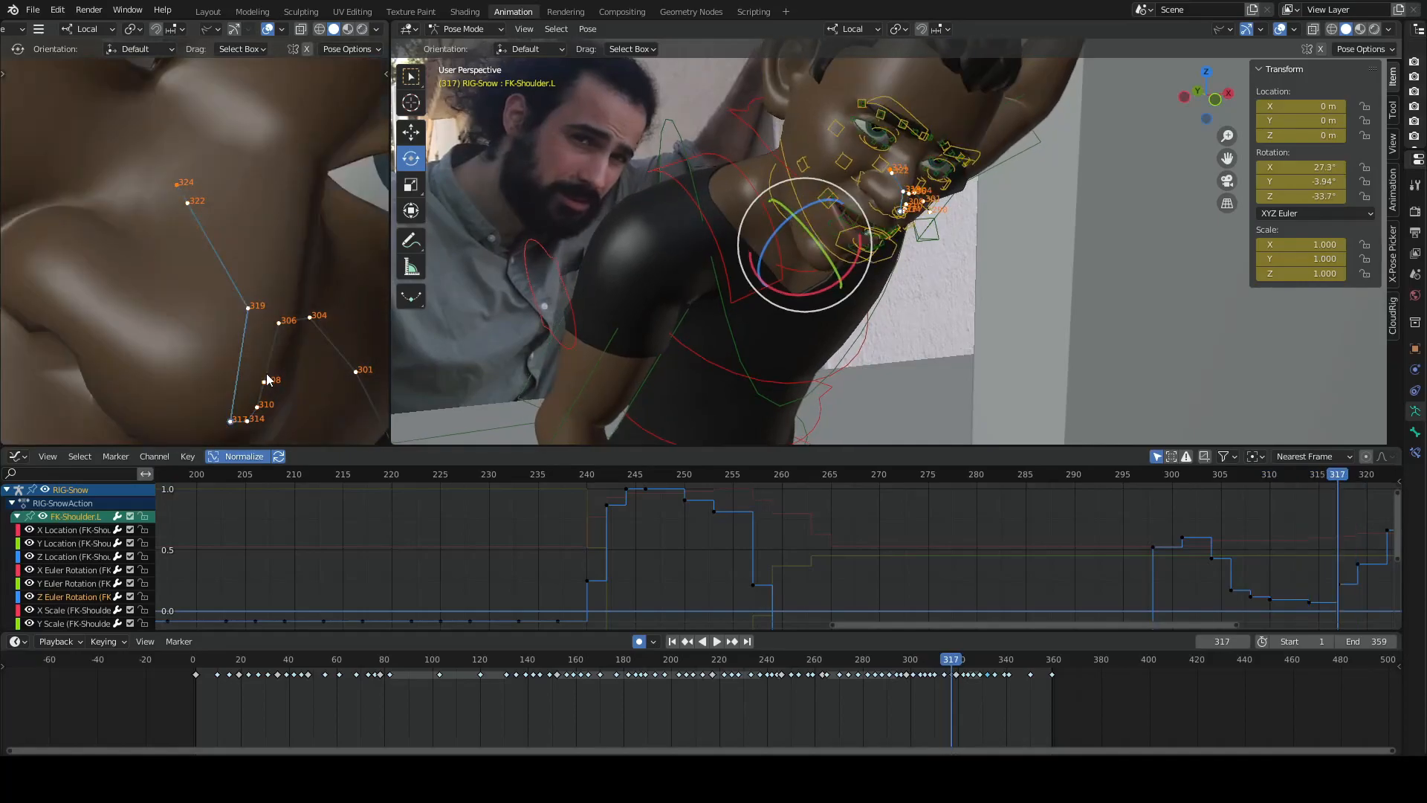
- Compare the nose tip's positions at frames 314, 317 and 319 to study the direction change in the arc
{"action": "key", "text": "Down"}
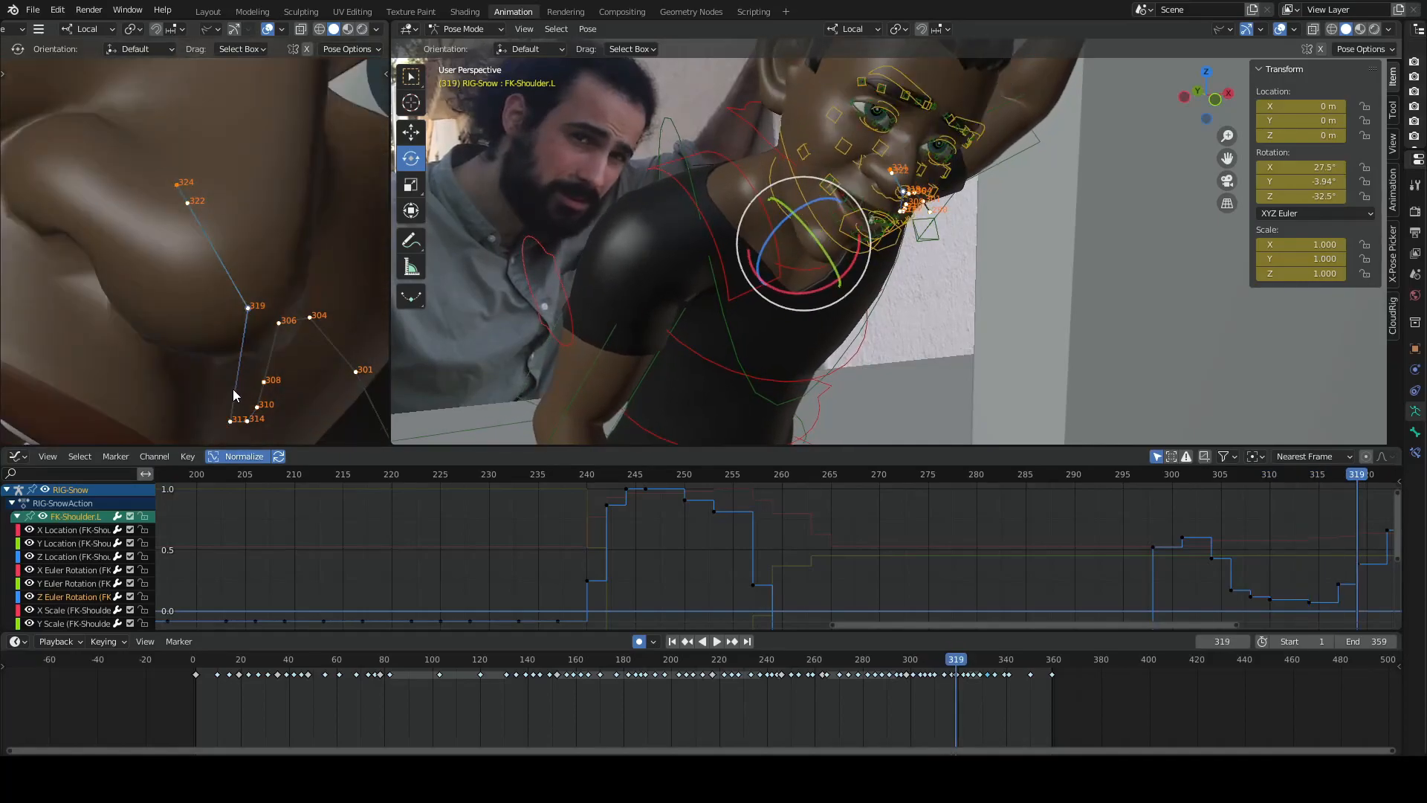
{"action": "key", "text": "Down"}
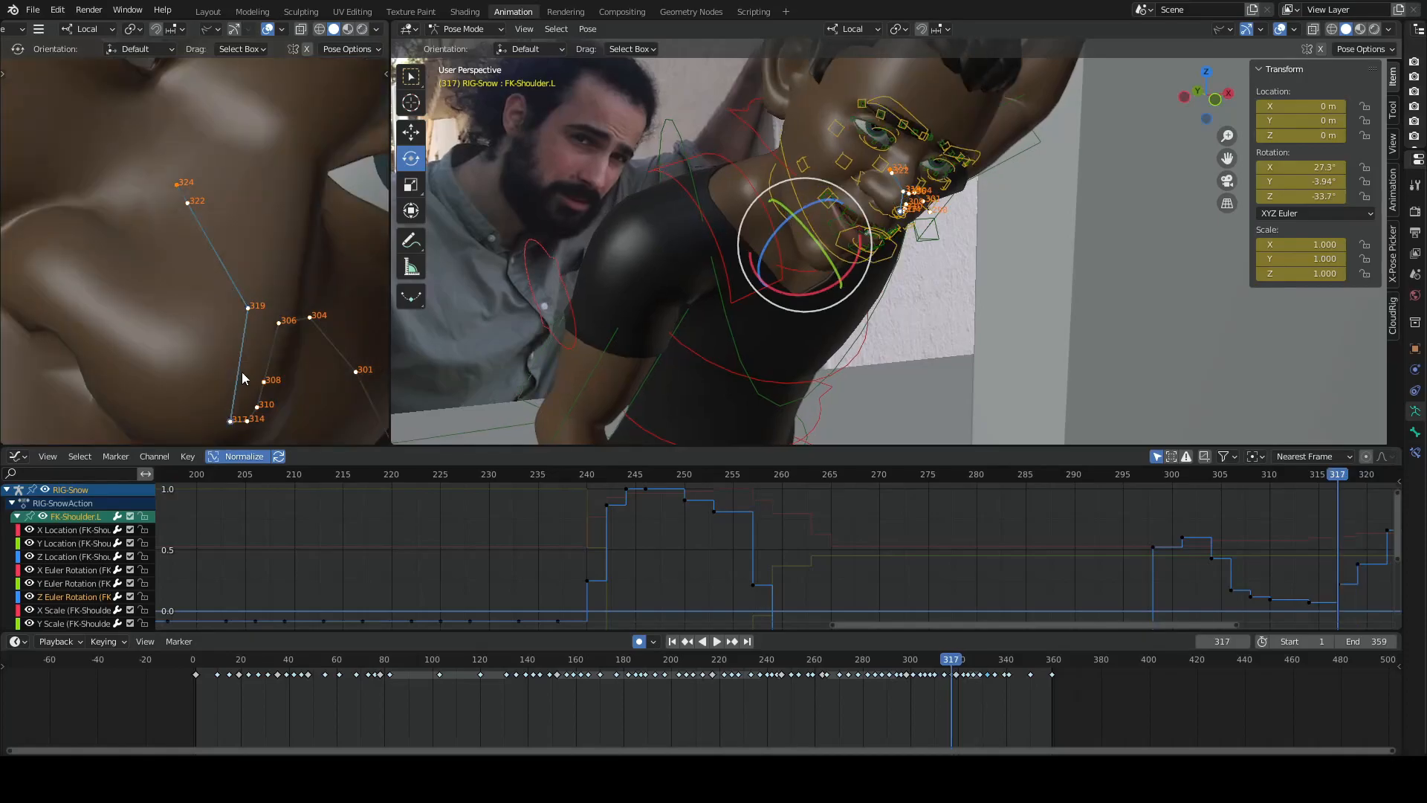
{"action": "key", "text": "Right"}
{"action": "key", "text": "Right"}
{"action": "key", "text": "Right"}
{"action": "key", "text": "Right"}
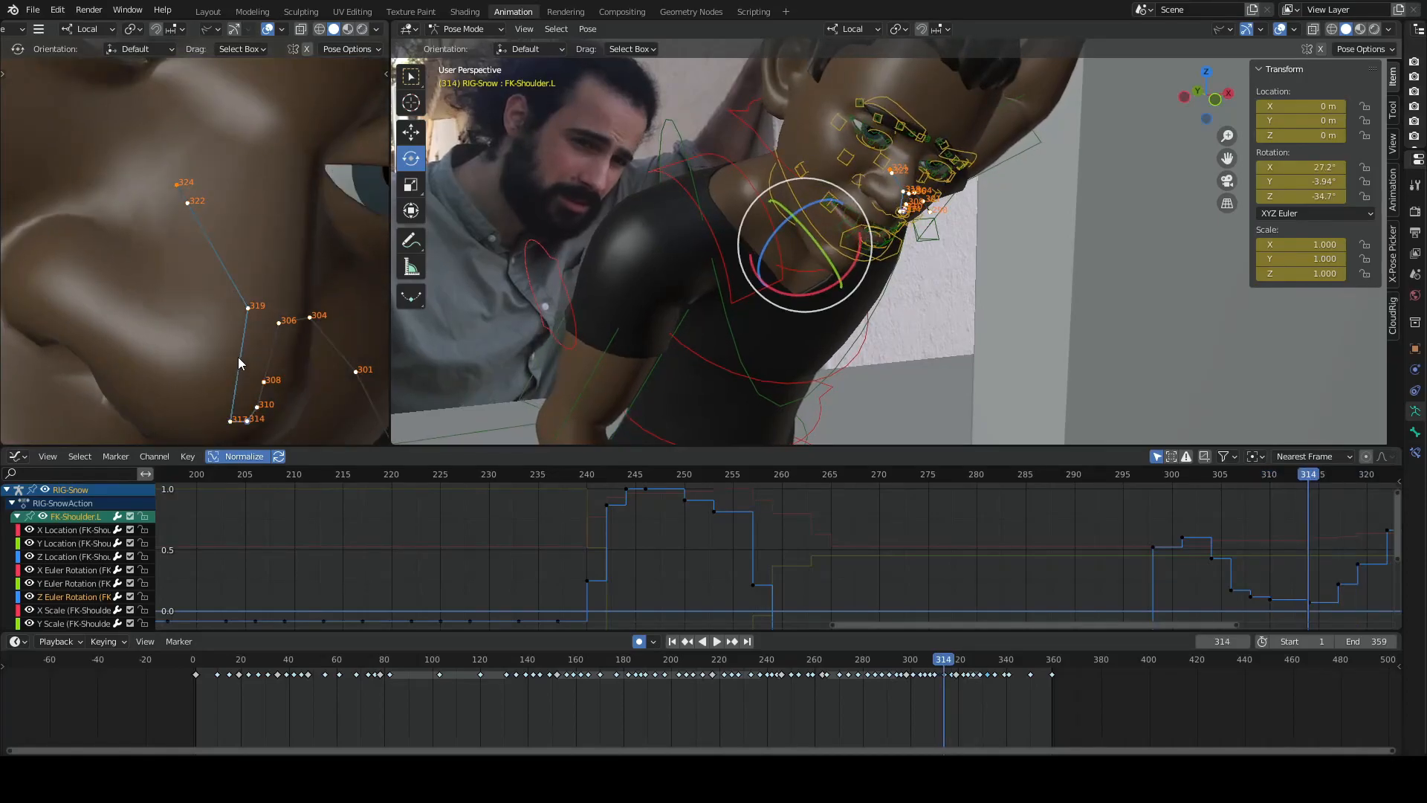
{"action": "key", "text": "Right"}
{"action": "key", "text": "Left"}
{"action": "key", "text": "Left"}
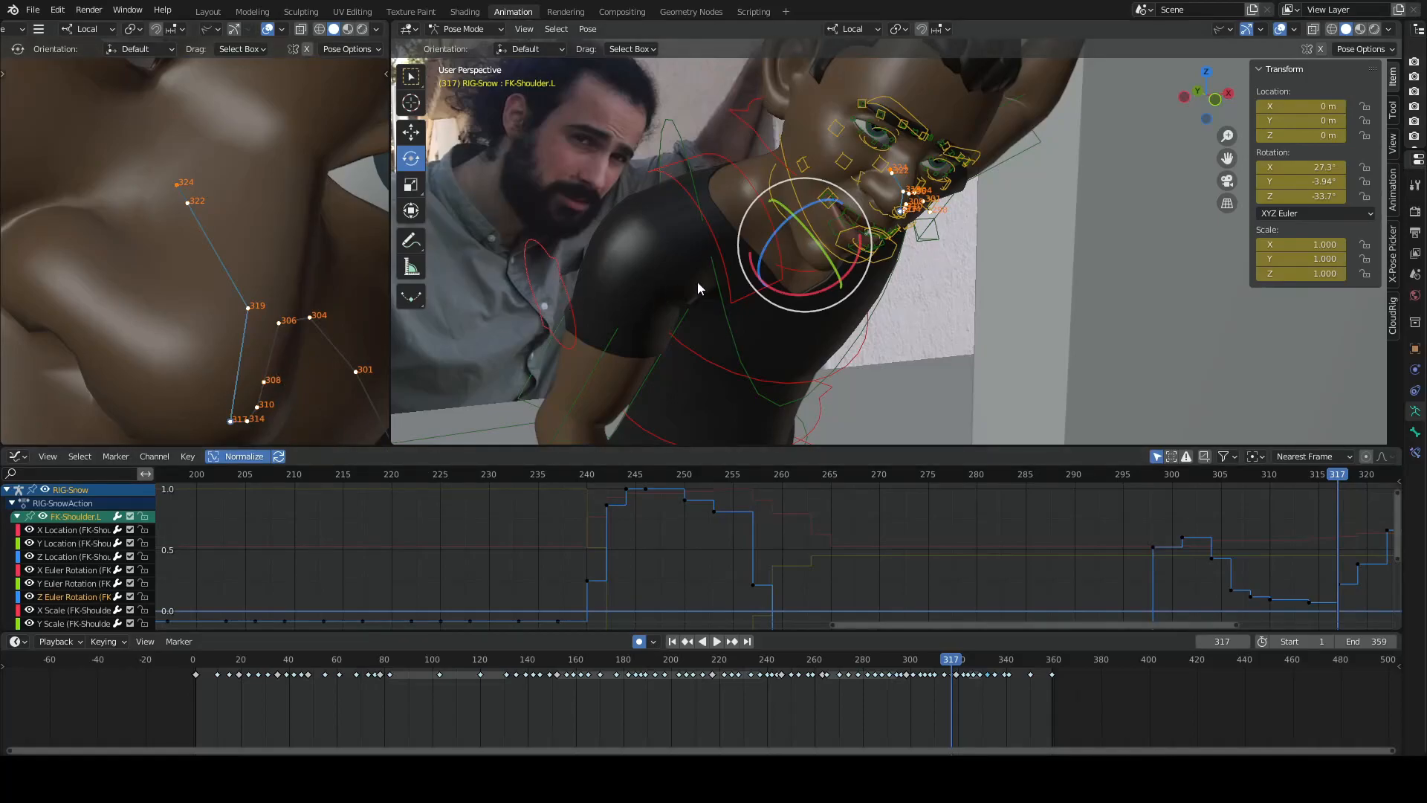
- Add a head breakdown at frame 318 by rotating the head control to about X 20.6°, Y 9.03°, Z -27.3°
{"action": "left_click", "coordinate": [774, 158]}
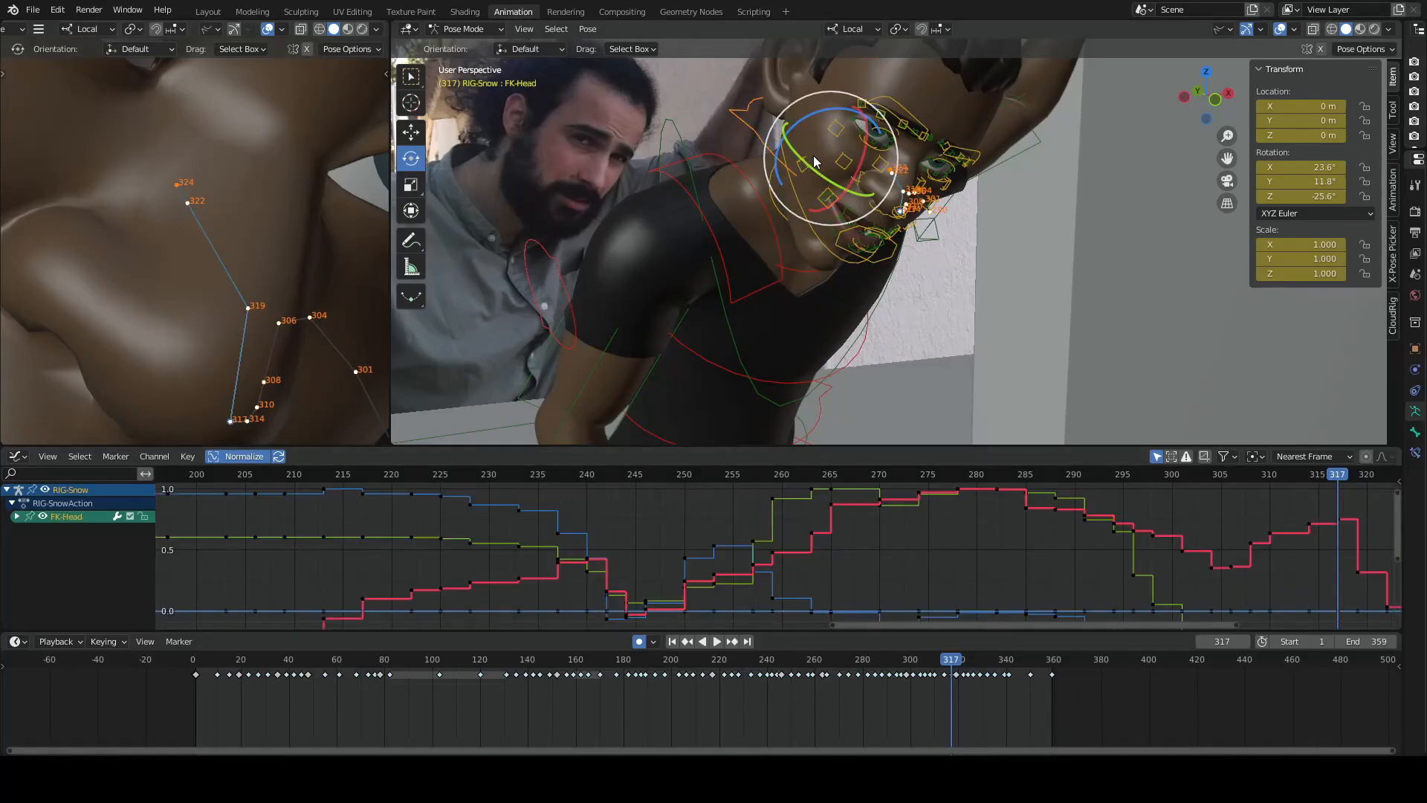
{"action": "left_click_drag", "start_coordinate": [812, 153], "coordinate": [800, 166]}
{"action": "key", "text": "Right"}
{"action": "key", "text": "Right"}
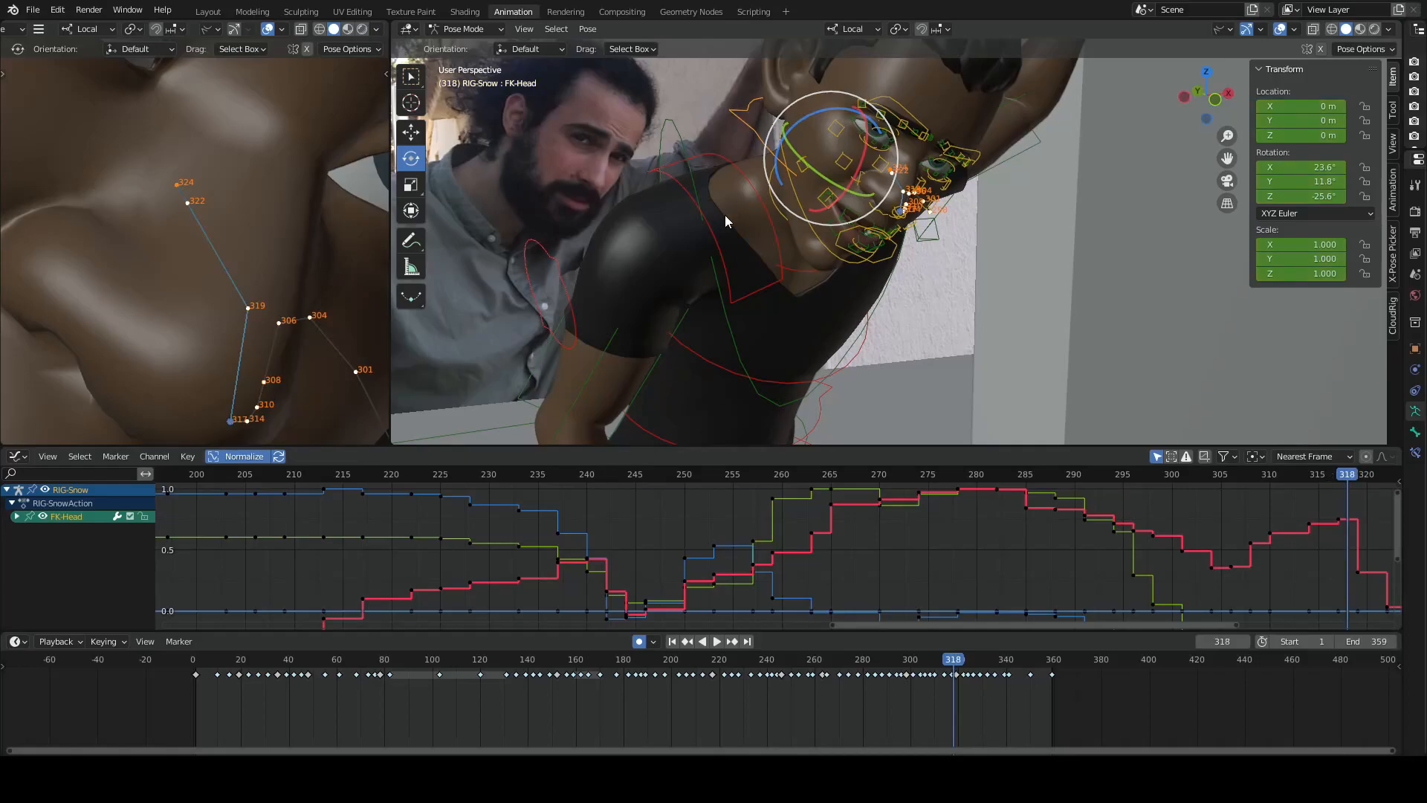
{"action": "key", "text": "Left"}
{"action": "left_click_drag", "start_coordinate": [817, 151], "coordinate": [802, 189]}
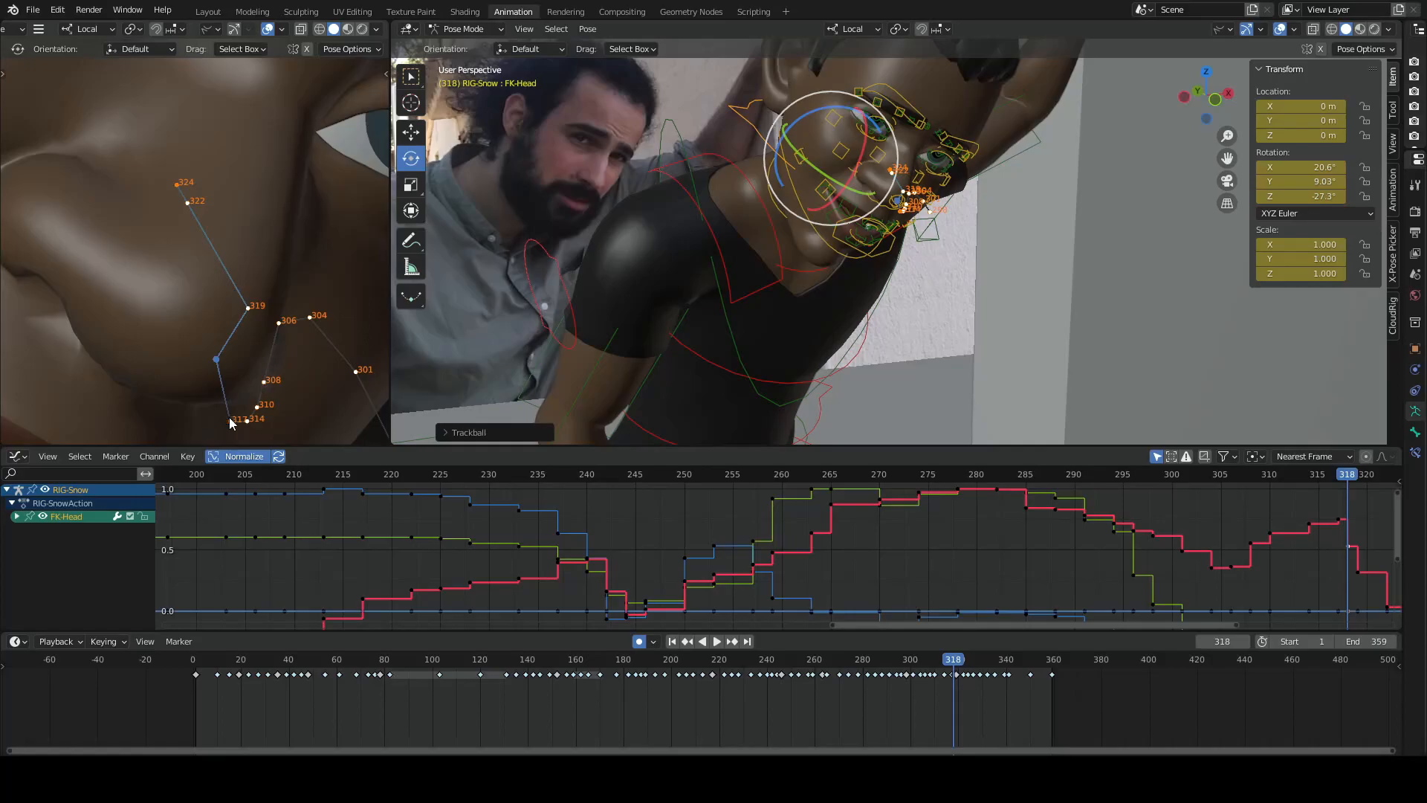
- Refine the head rotation to about X 23.1°, Y 7.17°, Z -25.8° at frame 318 and X 20.6°, Y 4.58°, Z -23.6° at 319
{"action": "key", "text": "Left"}
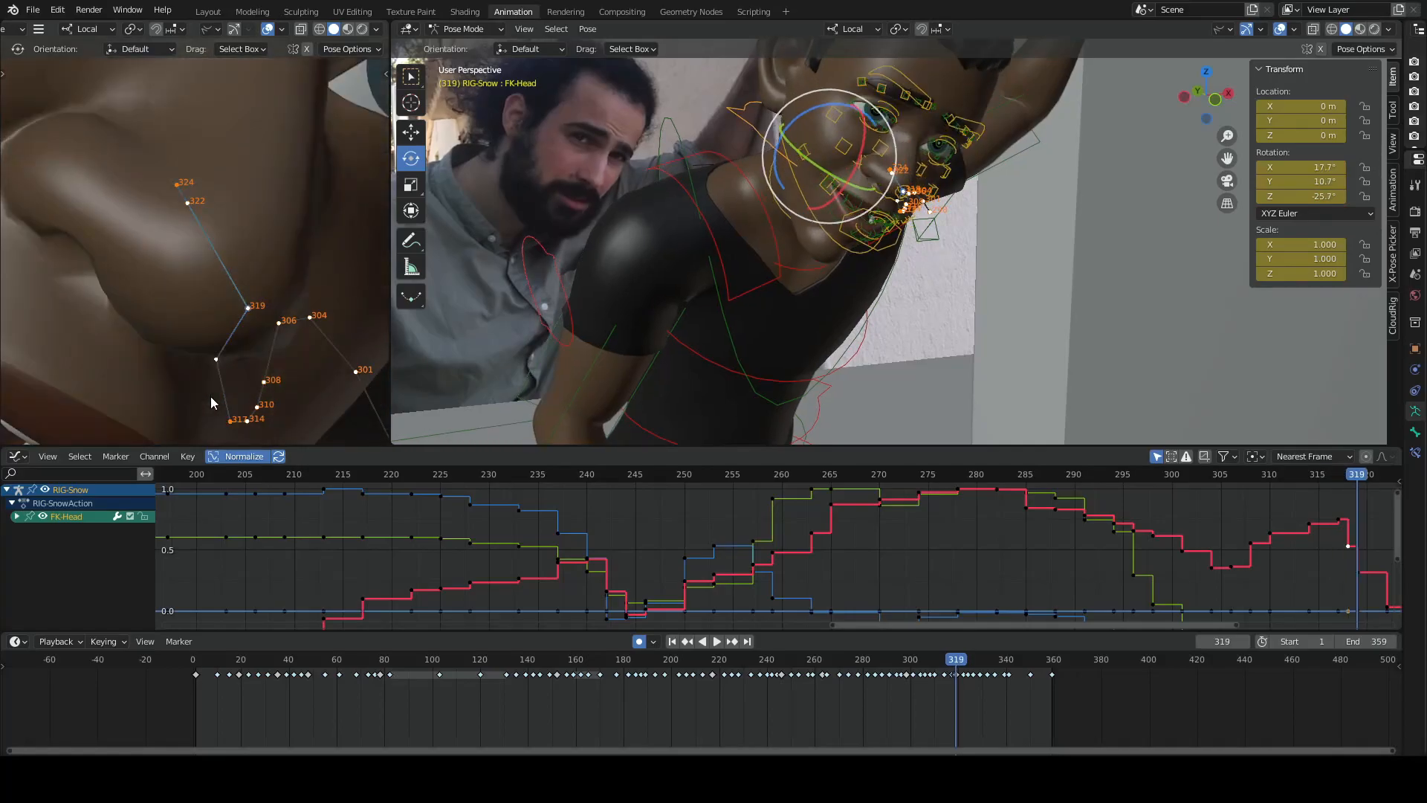
{"action": "key", "text": "Right"}
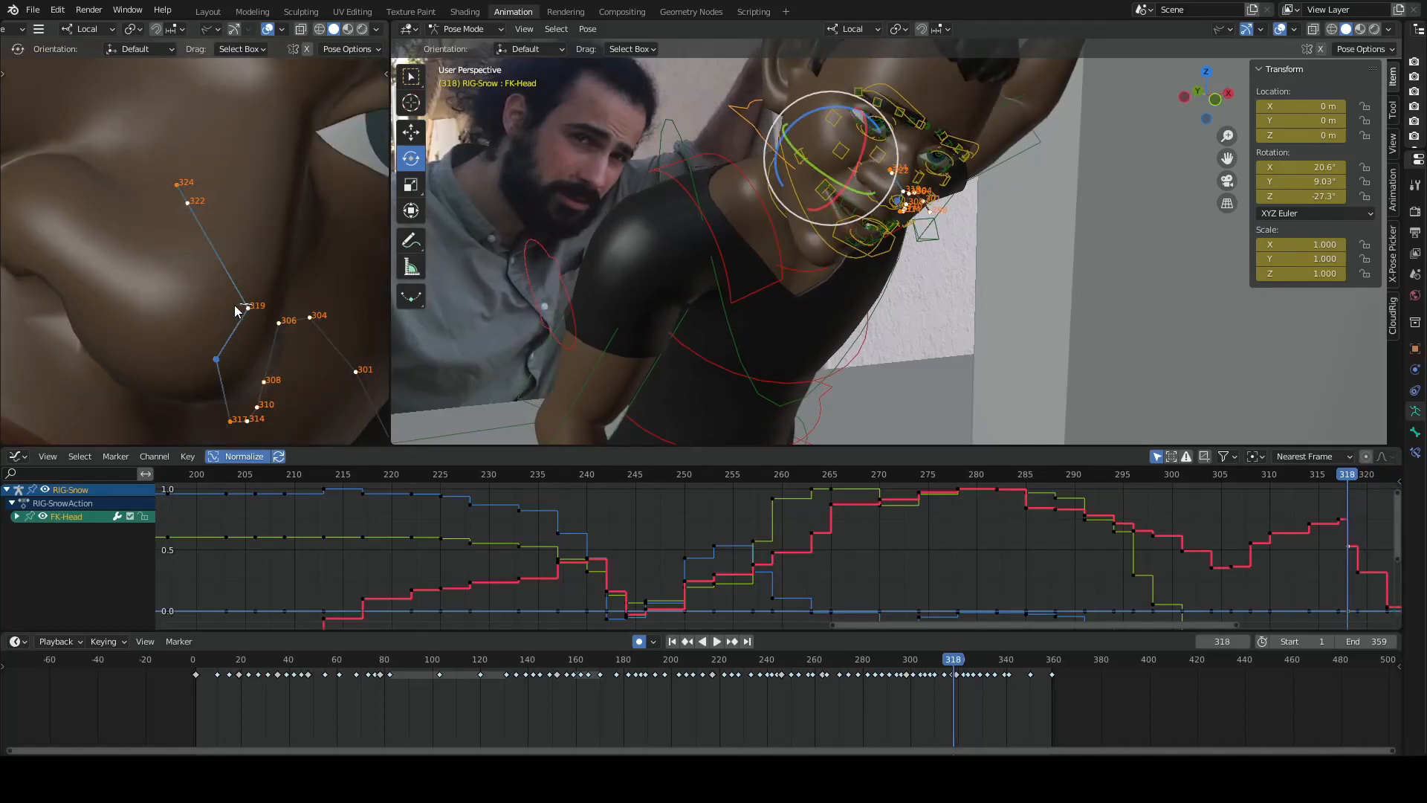
{"action": "left_click", "coordinate": [244, 318]}
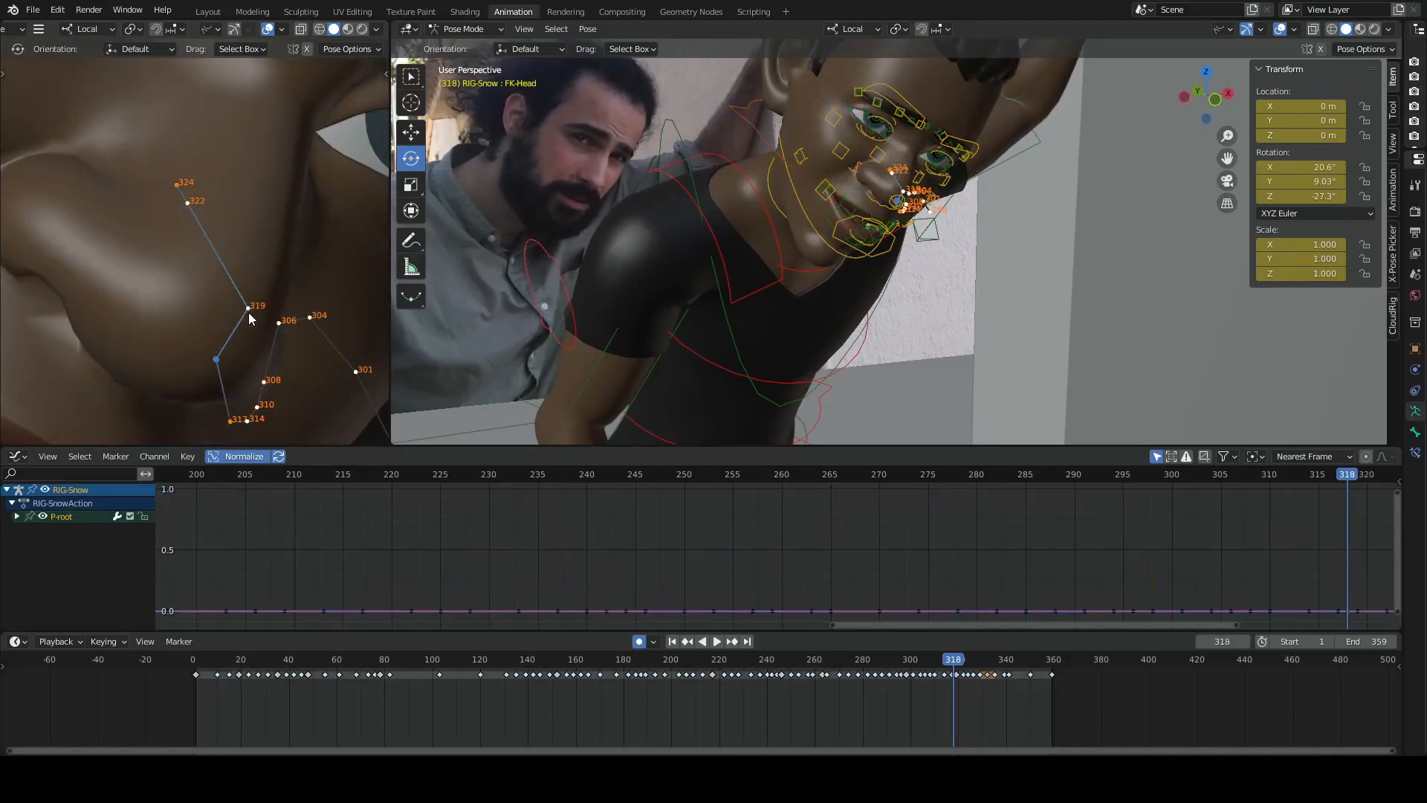
{"action": "left_click", "coordinate": [771, 142]}
{"action": "left_click_drag", "start_coordinate": [829, 151], "coordinate": [828, 138]}
{"action": "key", "text": "Right"}
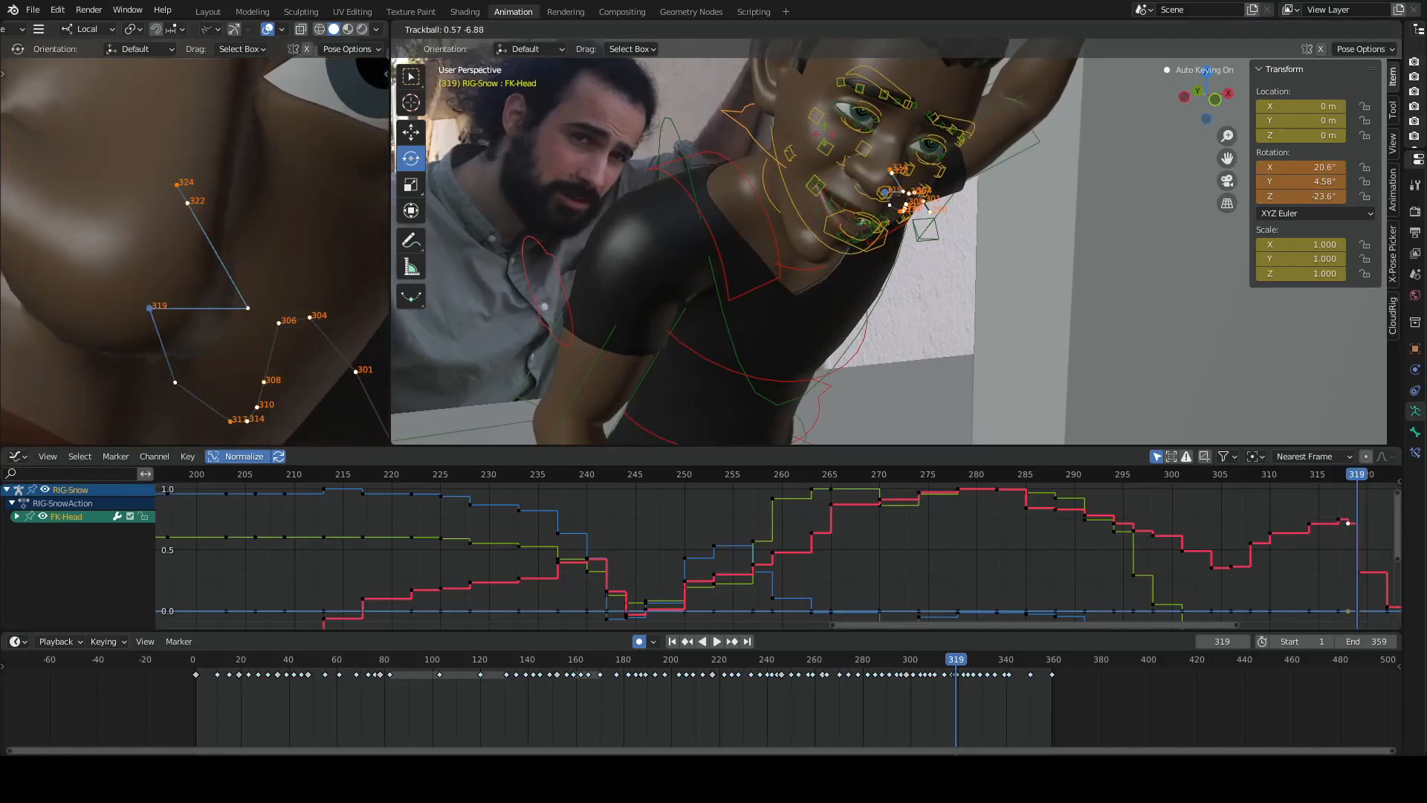
- Flip single frames around 317 and 318 to check the reshaped nose arc
{"action": "key", "text": "Left"}
{"action": "key", "text": "Left"}
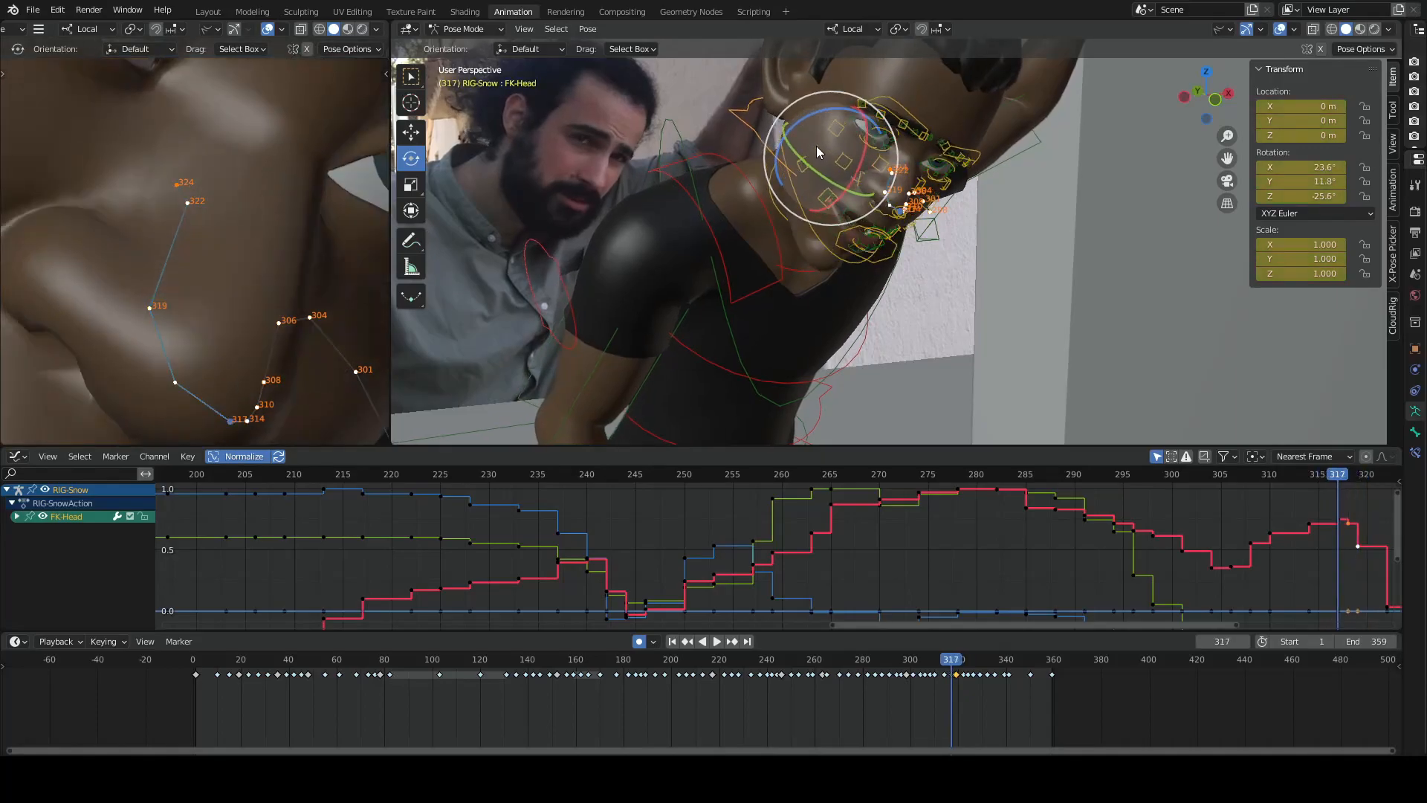
{"action": "key", "text": "Left"}
{"action": "key", "text": "Right"}
{"action": "key", "text": "Right"}
{"action": "key", "text": "Right"}
{"action": "key", "text": "Right"}
{"action": "key", "text": "Right"}
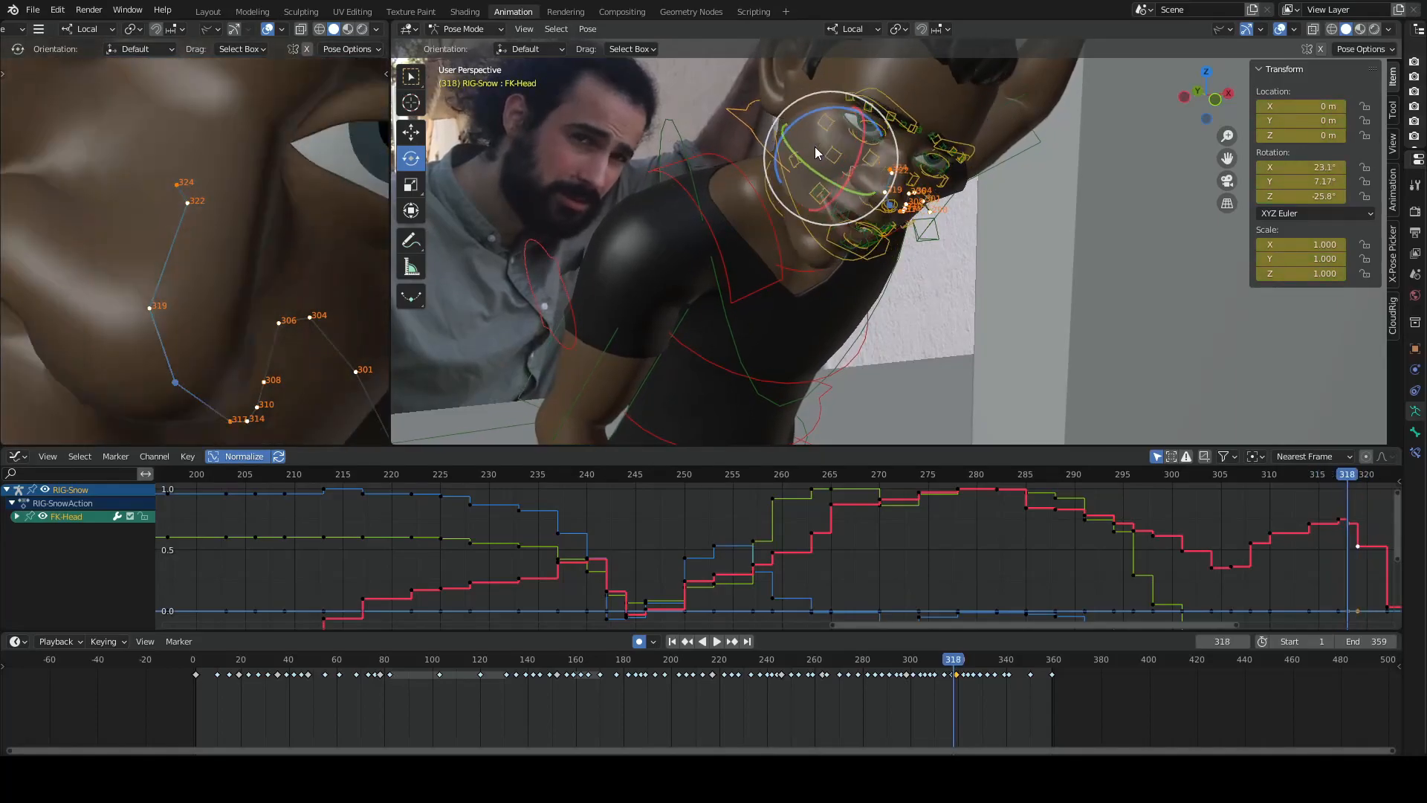
- Try rotating the head control around frames 320 and 322 to extend the reshaped nose arc
{"action": "key", "text": "Left"}
{"action": "key", "text": "Left"}
{"action": "key", "text": "Left"}
{"action": "key", "text": "Left"}
{"action": "key", "text": "Left"}
{"action": "key", "text": "Right"}
{"action": "key", "text": "Right"}
{"action": "key", "text": "Right"}
{"action": "key", "text": "Right"}
{"action": "left_click_drag", "start_coordinate": [828, 158], "coordinate": [812, 183]}
{"action": "key", "text": "Right"}
{"action": "key", "text": "Right"}
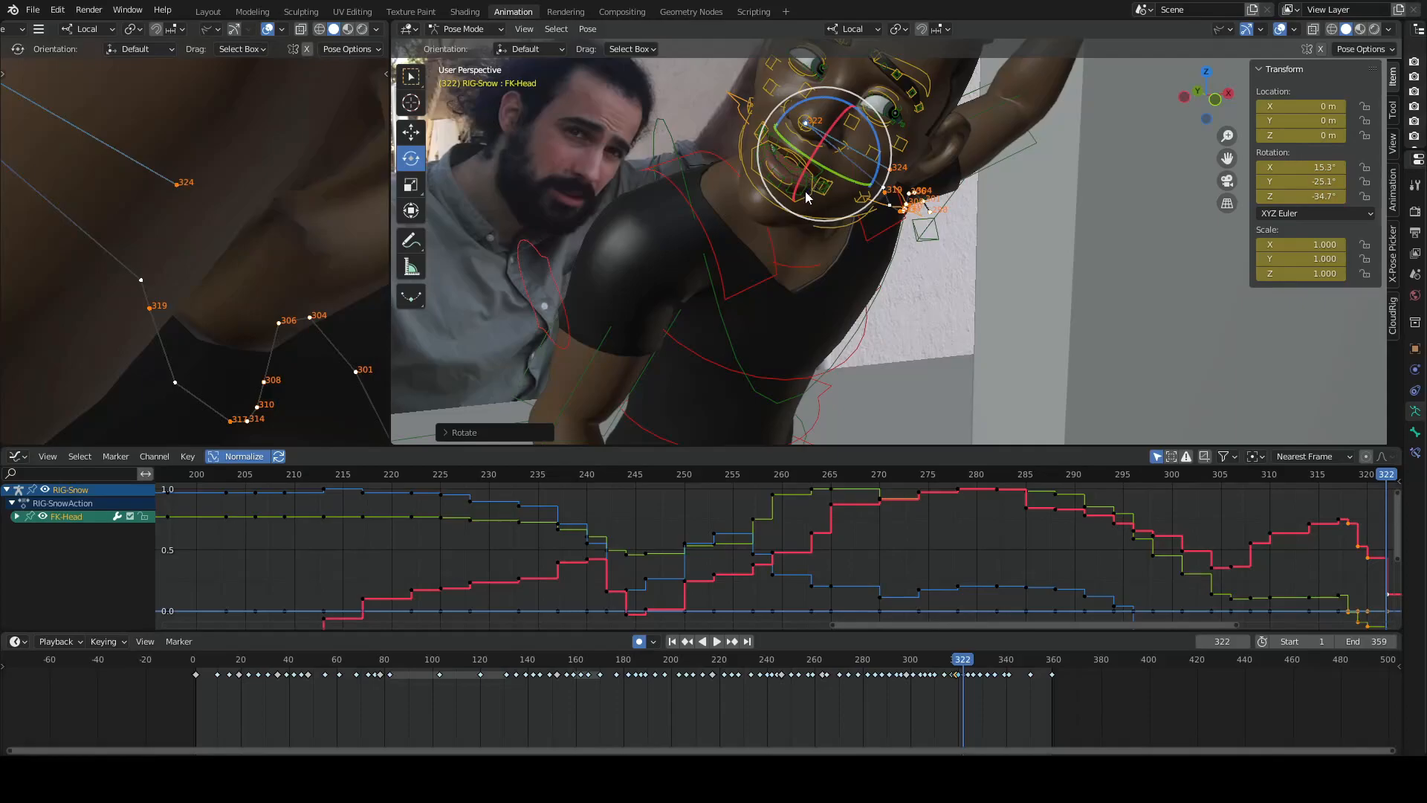
{"action": "key", "text": "ctrl+z"}
{"action": "left_click_drag", "start_coordinate": [806, 154], "coordinate": [793, 171]}
{"action": "key", "text": "ctrl+z"}
{"action": "key", "text": "Left"}
{"action": "key", "text": "Left"}
{"action": "key", "text": "Left"}
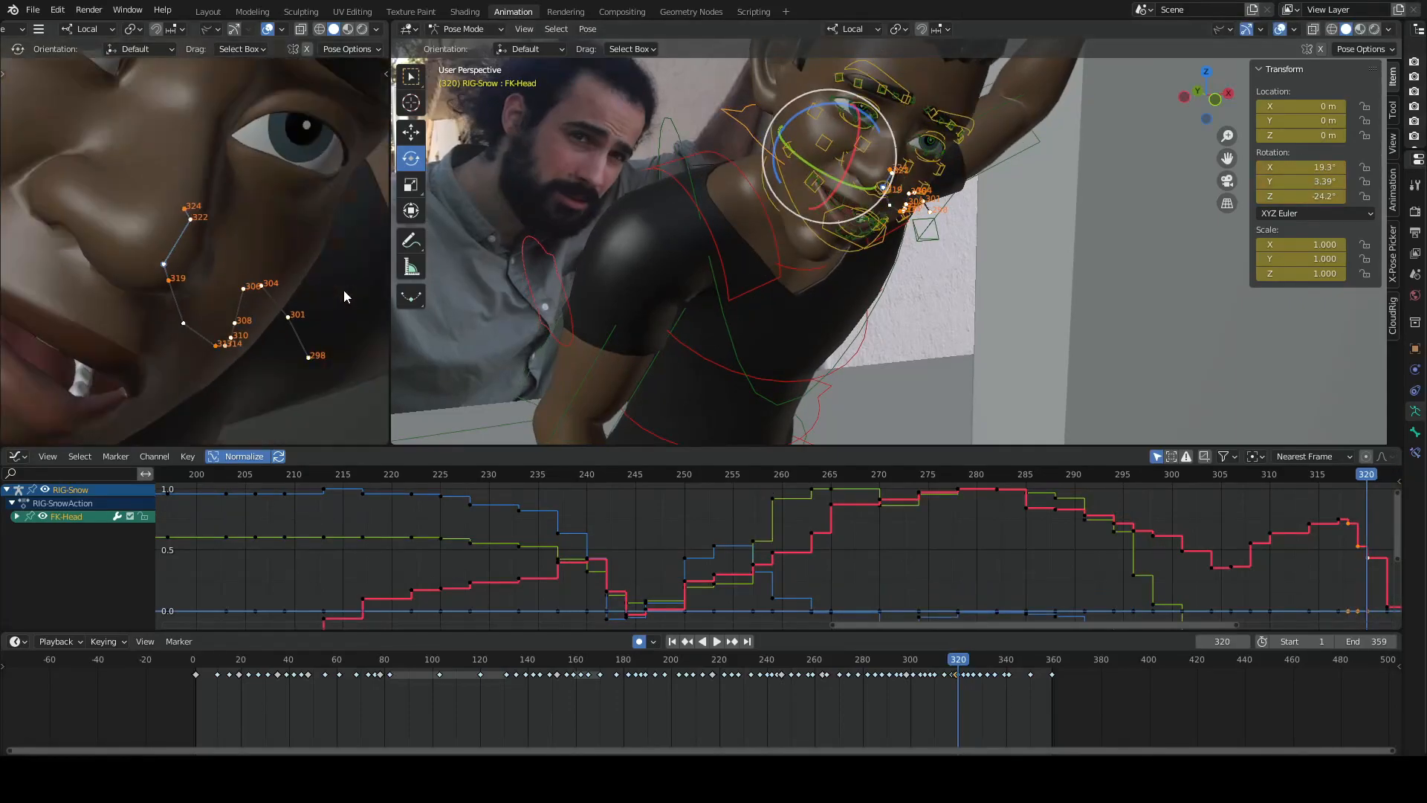
- Undo the head breakdown edits and the nose-tip motion path, going back to the original head poses
{"action": "key", "text": "ctrl+z"}
{"action": "key", "text": "ctrl+z"}
{"action": "key", "text": "ctrl+z"}
{"action": "key", "text": "ctrl+z"}
{"action": "key", "text": "ctrl+z"}
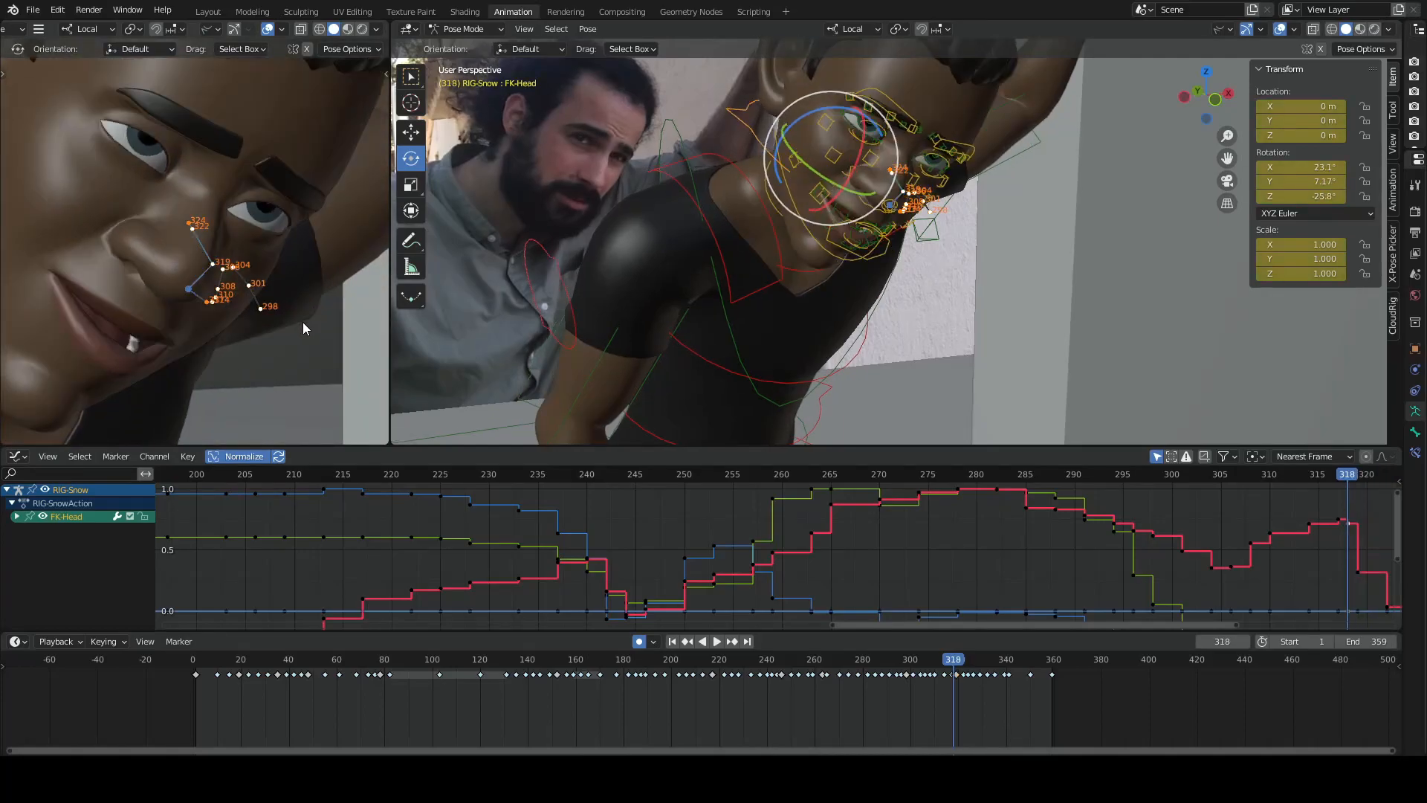
{"action": "key", "text": "ctrl+z"}
{"action": "key", "text": "ctrl+z"}
{"action": "key", "text": "ctrl+z"}
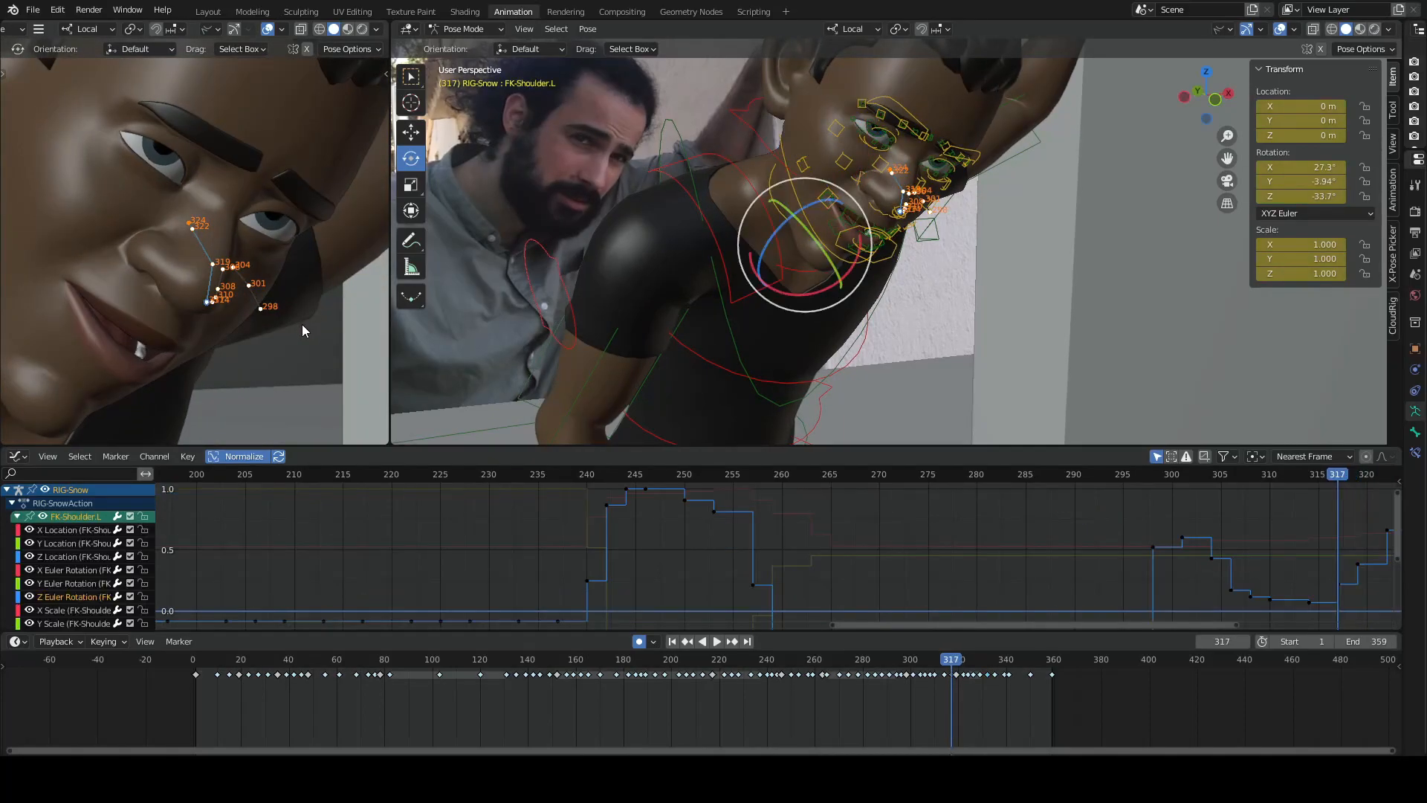
{"action": "key", "text": "Left"}
{"action": "key", "text": "Left"}
{"action": "key", "text": "Left"}
{"action": "key", "text": "Left"}
{"action": "key", "text": "Left"}
{"action": "key", "text": "Left"}
{"action": "key", "text": "Left"}
{"action": "key", "text": "Left"}
{"action": "key", "text": "Left"}
{"action": "key", "text": "Left"}
{"action": "key", "text": "Left"}
{"action": "key", "text": "Left"}
{"action": "key", "text": "Left"}
{"action": "key", "text": "Left"}
{"action": "key", "text": "Left"}
{"action": "key", "text": "Left"}
{"action": "key", "text": "Left"}
{"action": "key", "text": "Left"}
{"action": "key", "text": "Left"}
{"action": "key", "text": "Left"}
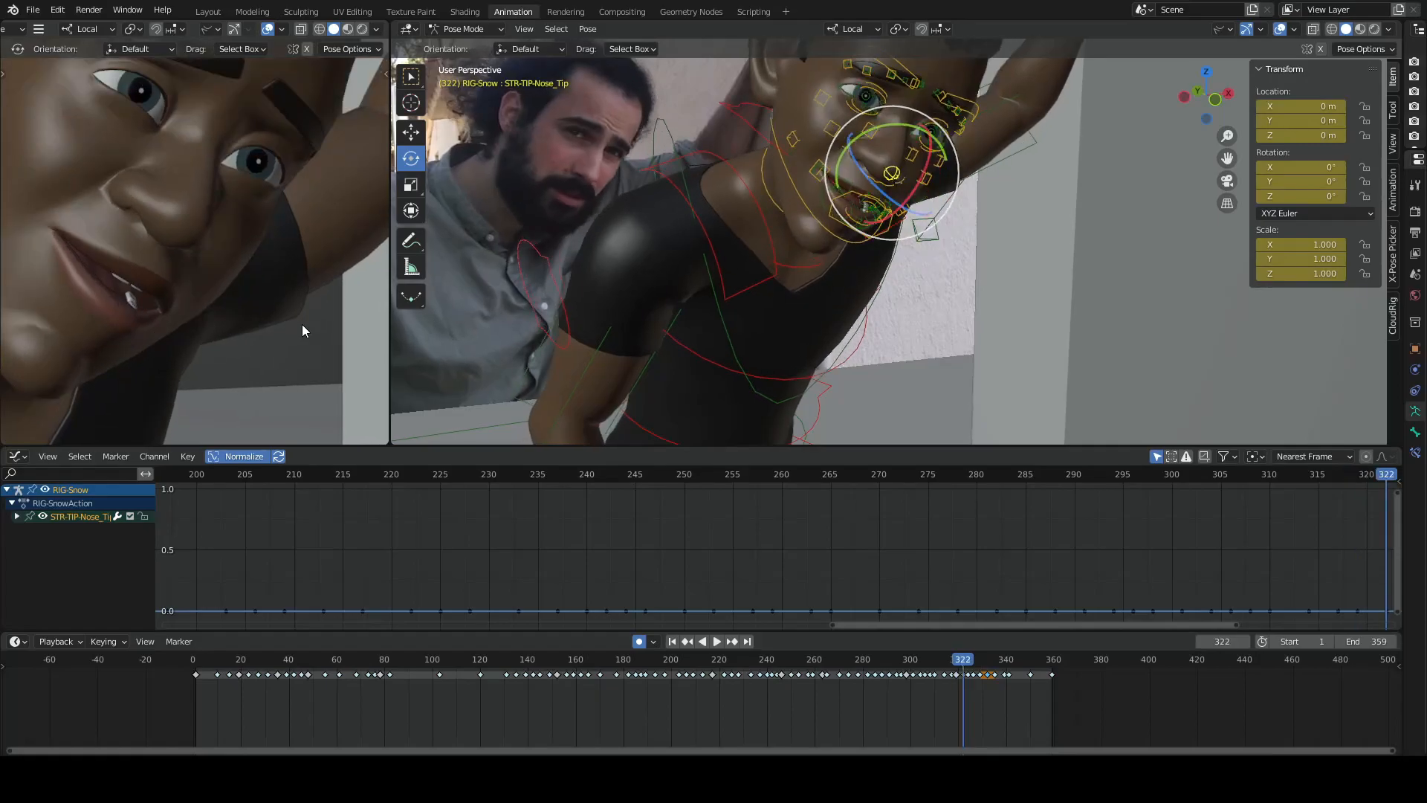
- Flip between the neighbouring head poses around frames 296 and 298 to judge the head's movement
{"action": "key", "text": "Right"}
{"action": "key", "text": "Right"}
{"action": "key", "text": "Right"}
{"action": "key", "text": "Right"}
{"action": "key", "text": "Right"}
{"action": "key", "text": "Right"}
{"action": "key", "text": "Right"}
{"action": "key", "text": "Right"}
{"action": "key", "text": "Right"}
{"action": "key", "text": "Right"}
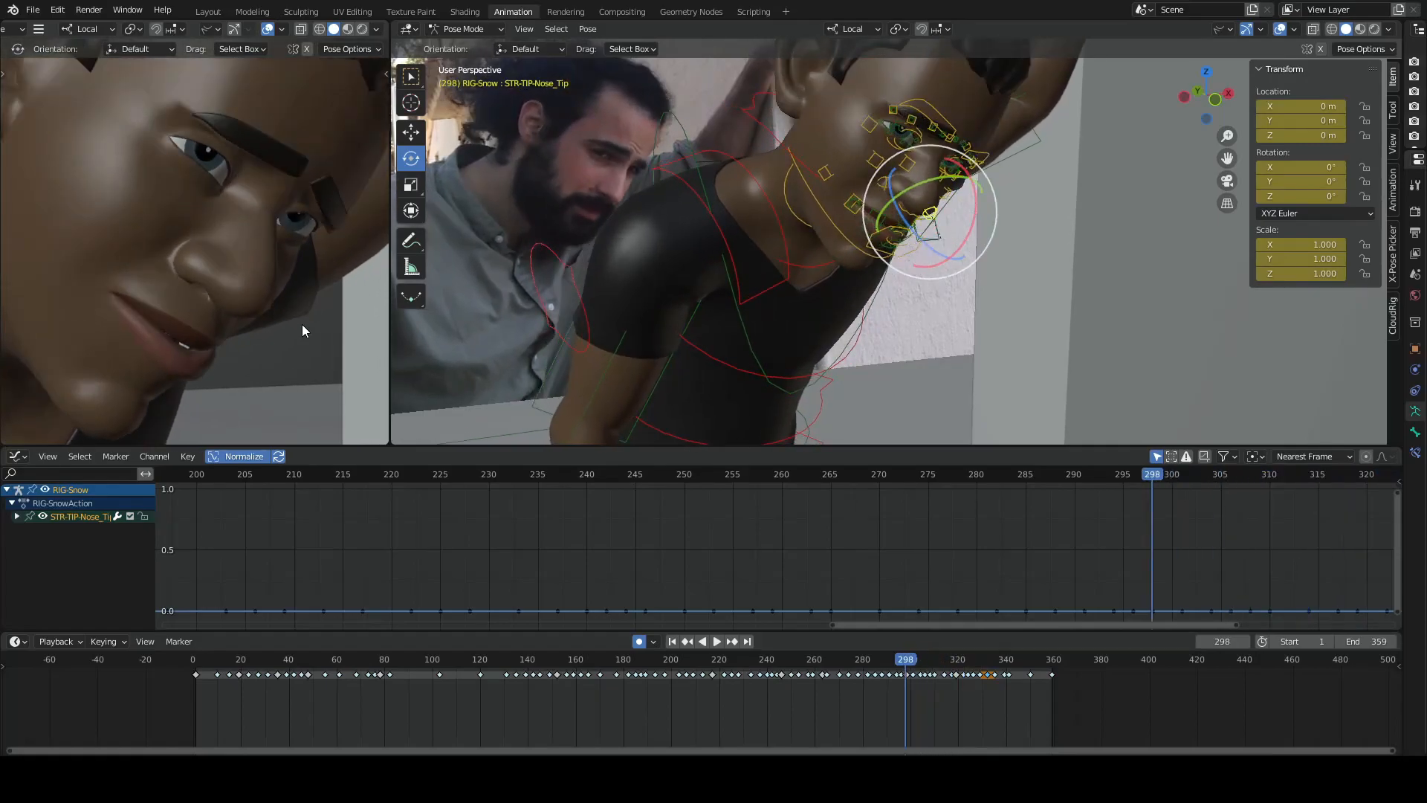
{"action": "key", "text": "Up"}
{"action": "key", "text": "Up"}
{"action": "key", "text": "Up"}
{"action": "key", "text": "Up"}
{"action": "key", "text": "Down"}
{"action": "key", "text": "Down"}
{"action": "key", "text": "Down"}
{"action": "key", "text": "Down"}
{"action": "key", "text": "Down"}
{"action": "key", "text": "Down"}
{"action": "key", "text": "Left"}
{"action": "key", "text": "Left"}
{"action": "key", "text": "Left"}
{"action": "key", "text": "Left"}
{"action": "key", "text": "Left"}
{"action": "key", "text": "Left"}
{"action": "key", "text": "Left"}
{"action": "key", "text": "Left"}
{"action": "key", "text": "Left"}
{"action": "key", "text": "Left"}
{"action": "key", "text": "Left"}
{"action": "key", "text": "Left"}
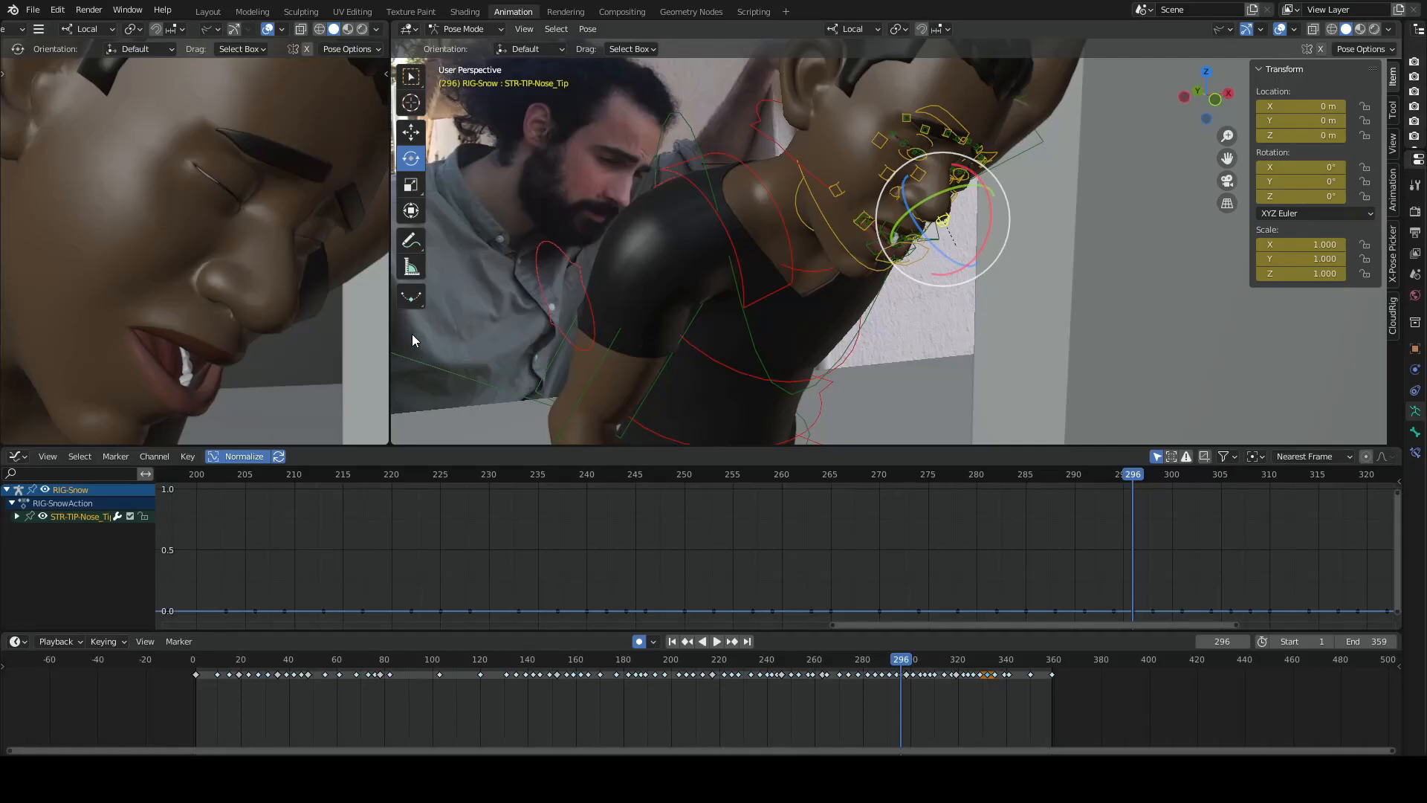
- Compare the head poses at frames 288 and 296
{"action": "key", "text": "Left"}
{"action": "key", "text": "Left"}
{"action": "key", "text": "Left"}
{"action": "key", "text": "Left"}
{"action": "key", "text": "Left"}
{"action": "key", "text": "Left"}
{"action": "key", "text": "Left"}
{"action": "key", "text": "Left"}
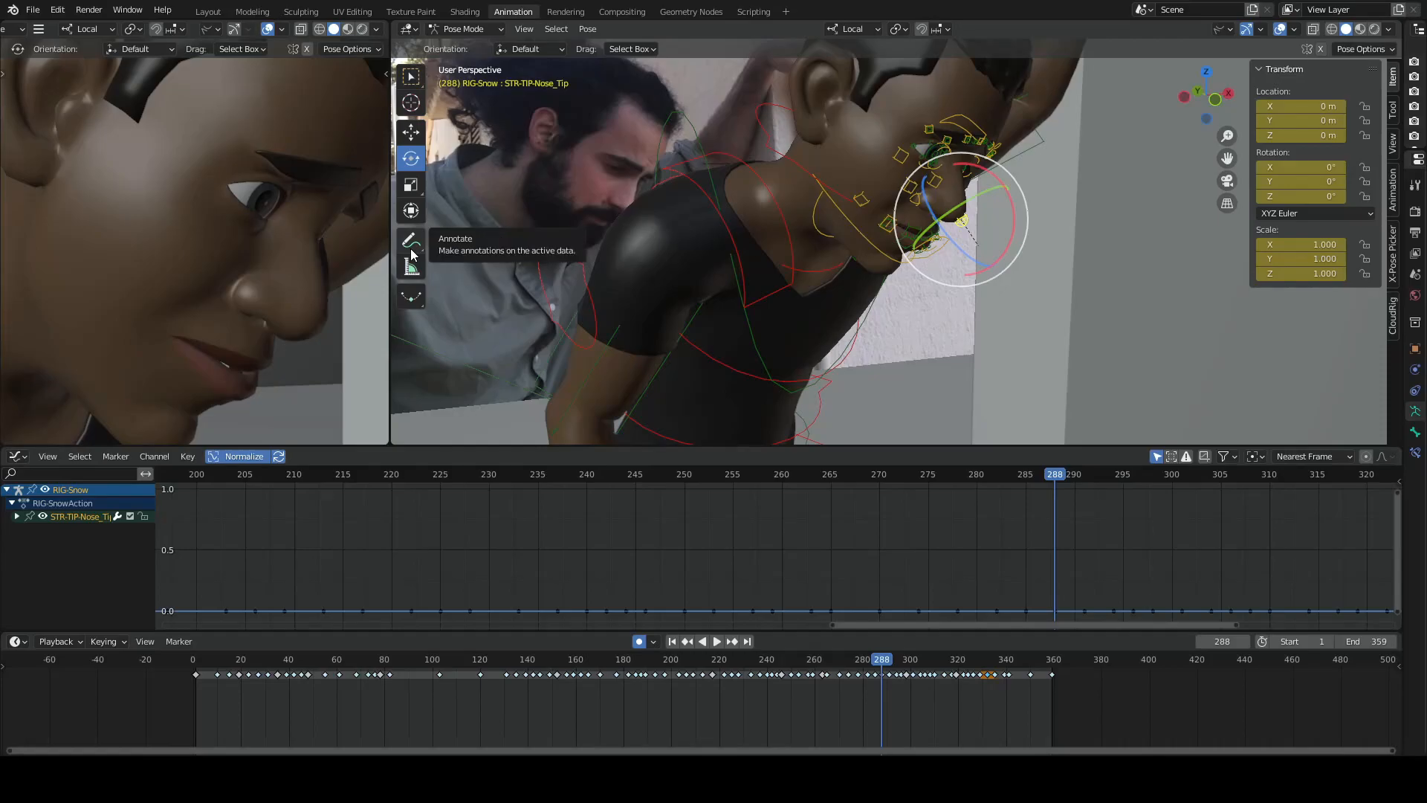
{"action": "key", "text": "Right"}
{"action": "key", "text": "Right"}
{"action": "key", "text": "Right"}
{"action": "key", "text": "Right"}
{"action": "key", "text": "Right"}
{"action": "key", "text": "Right"}
{"action": "key", "text": "Right"}
{"action": "key", "text": "Right"}
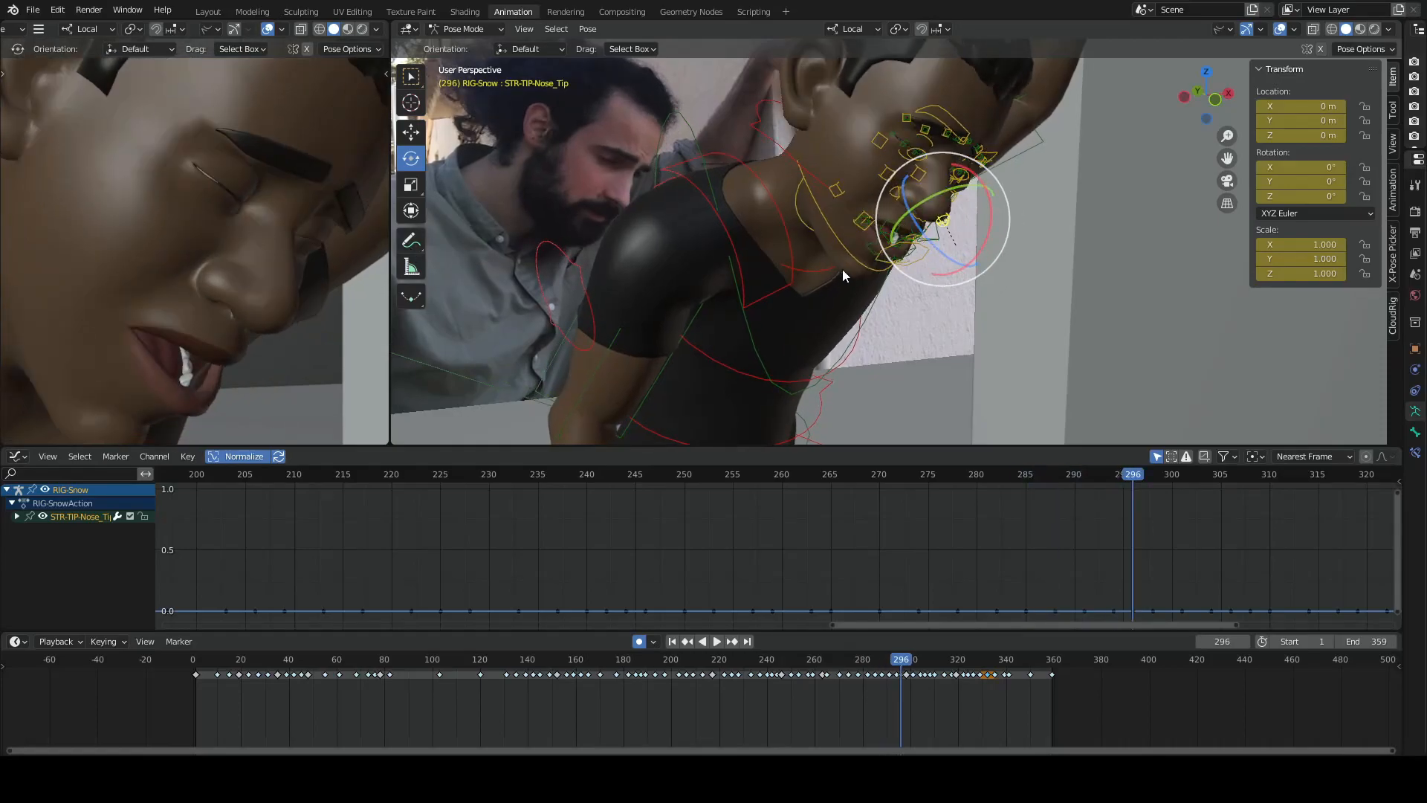
- Compare the character's upper-body poses at frames 296, 298 and 301 from a wider view
{"action": "scroll", "coordinate": [939, 247], "scroll_direction": "down", "scroll_amount": 5}
{"action": "mouse_move", "coordinate": [941, 250]}
{"action": "middle_mouse_down"}
{"action": "mouse_move", "coordinate": [995, 271]}
{"action": "mouse_move", "coordinate": [973, 290]}
{"action": "mouse_move", "coordinate": [965, 247]}
{"action": "middle_mouse_up"}
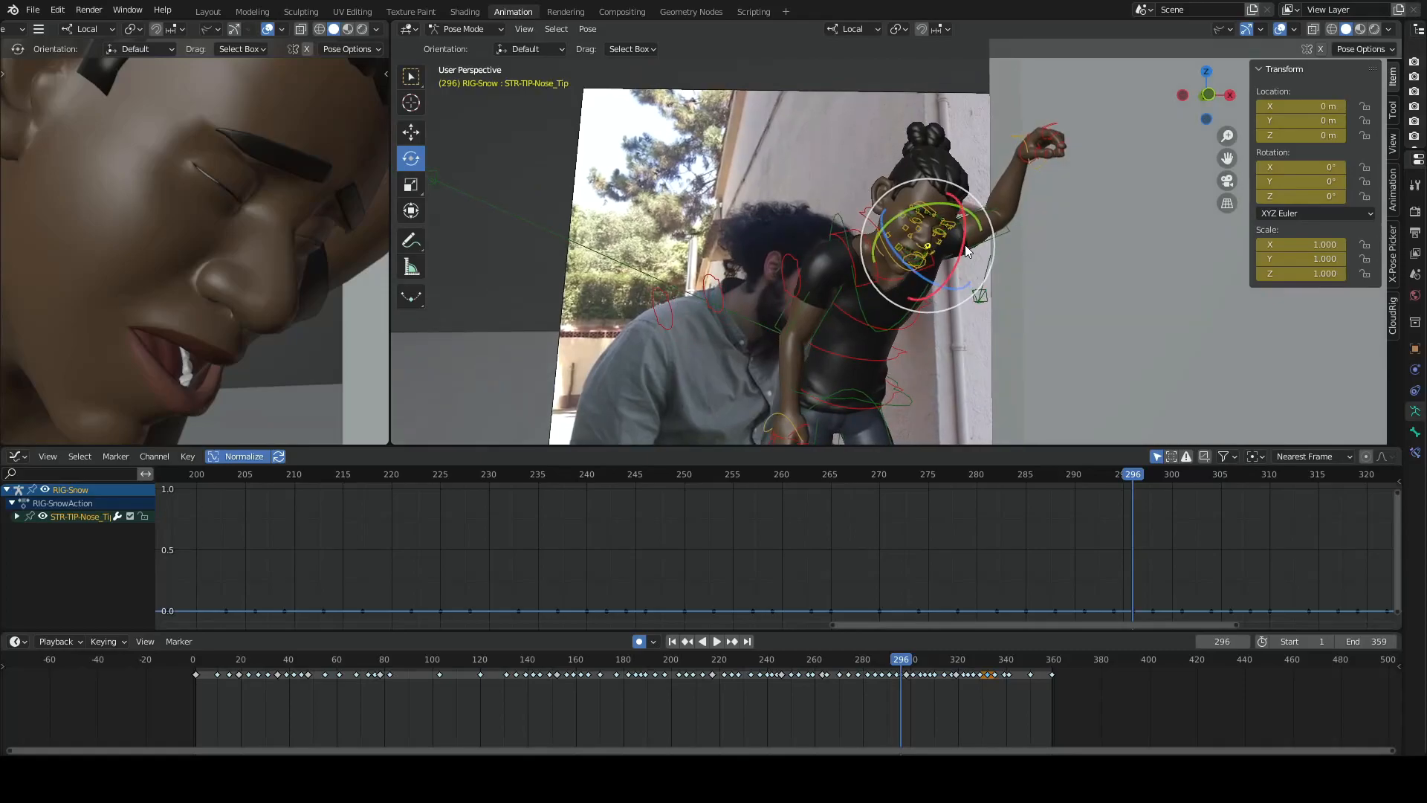
{"action": "key", "text": "Right"}
{"action": "key", "text": "Right"}
{"action": "key", "text": "Right"}
{"action": "key", "text": "Right"}
{"action": "key", "text": "Right"}
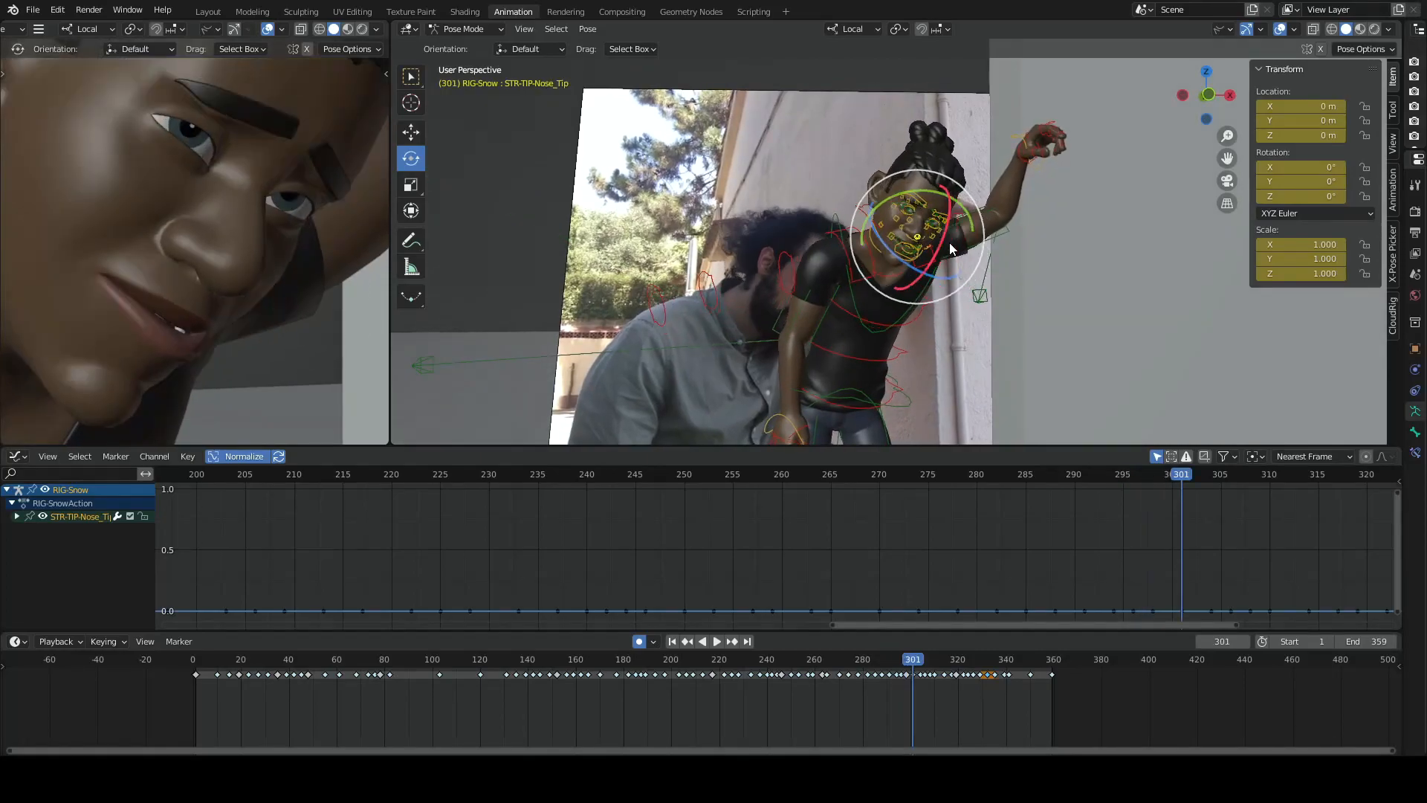
{"action": "key", "text": "Up"}
{"action": "key", "text": "Up"}
{"action": "key", "text": "Down"}
{"action": "key", "text": "Down"}
{"action": "key", "text": "Down"}
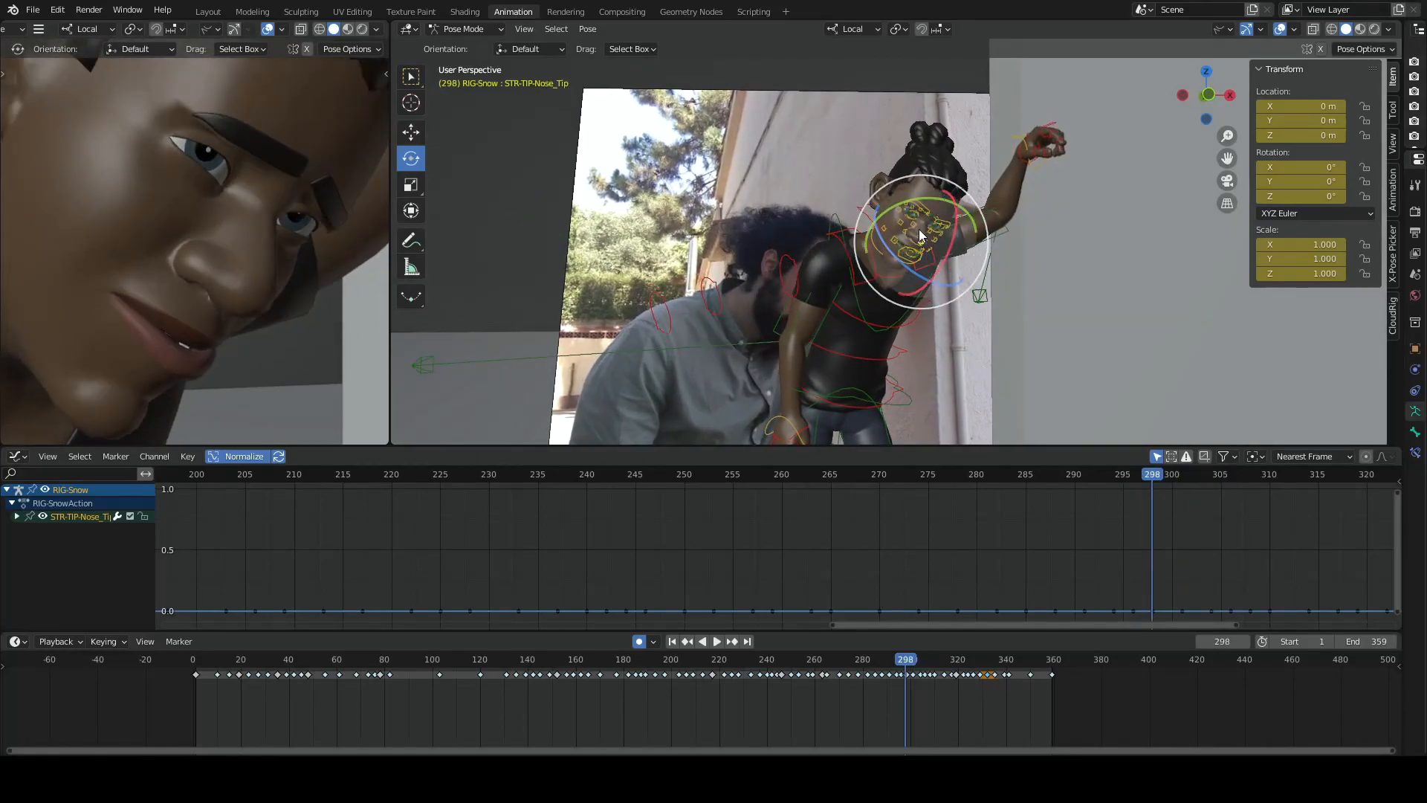
{"action": "key", "text": "Down"}
{"action": "key", "text": "Down"}
{"action": "key", "text": "Up"}
{"action": "key", "text": "Up"}
{"action": "scroll", "coordinate": [790, 357], "scroll_direction": "down", "scroll_amount": 1}
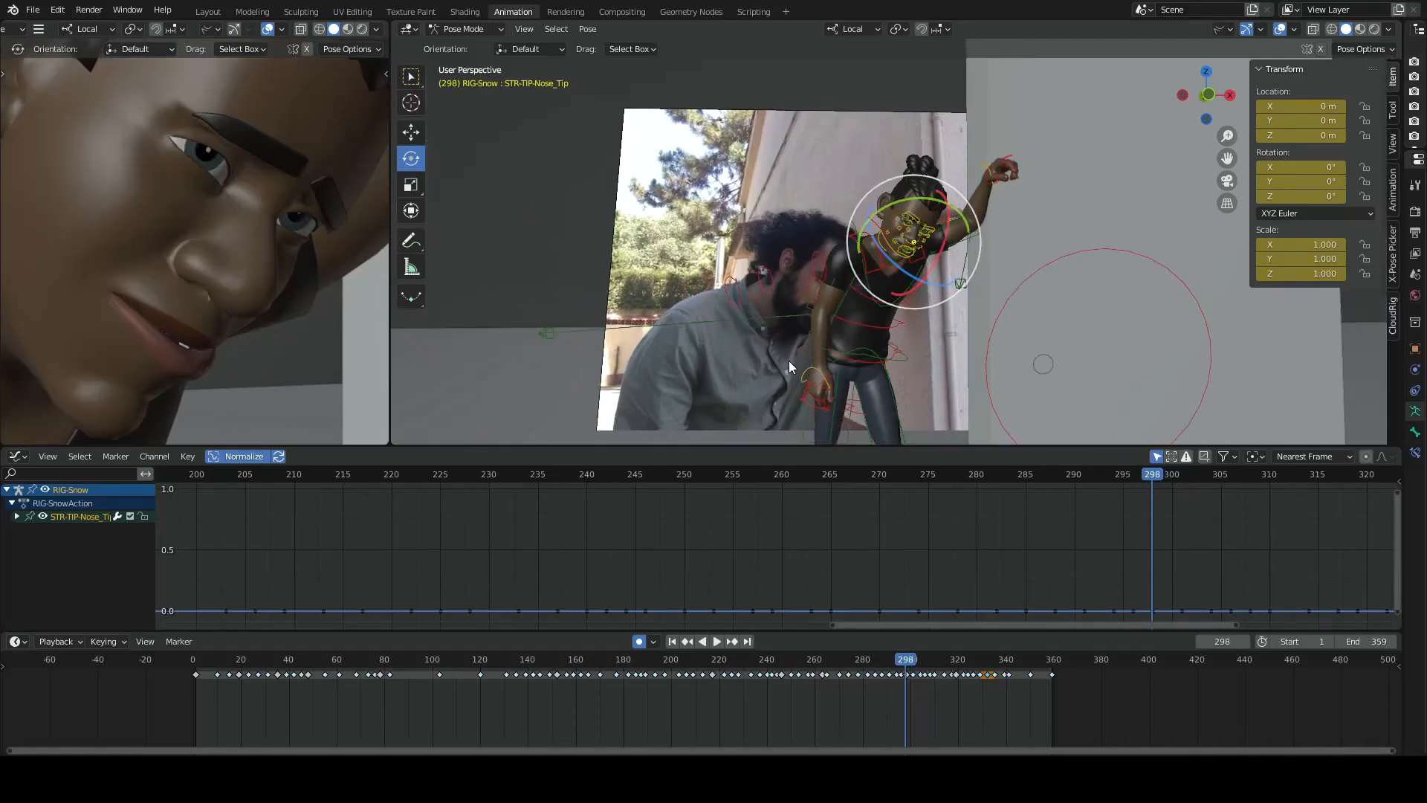
{"action": "scroll", "coordinate": [877, 327], "scroll_direction": "up", "scroll_amount": 6}
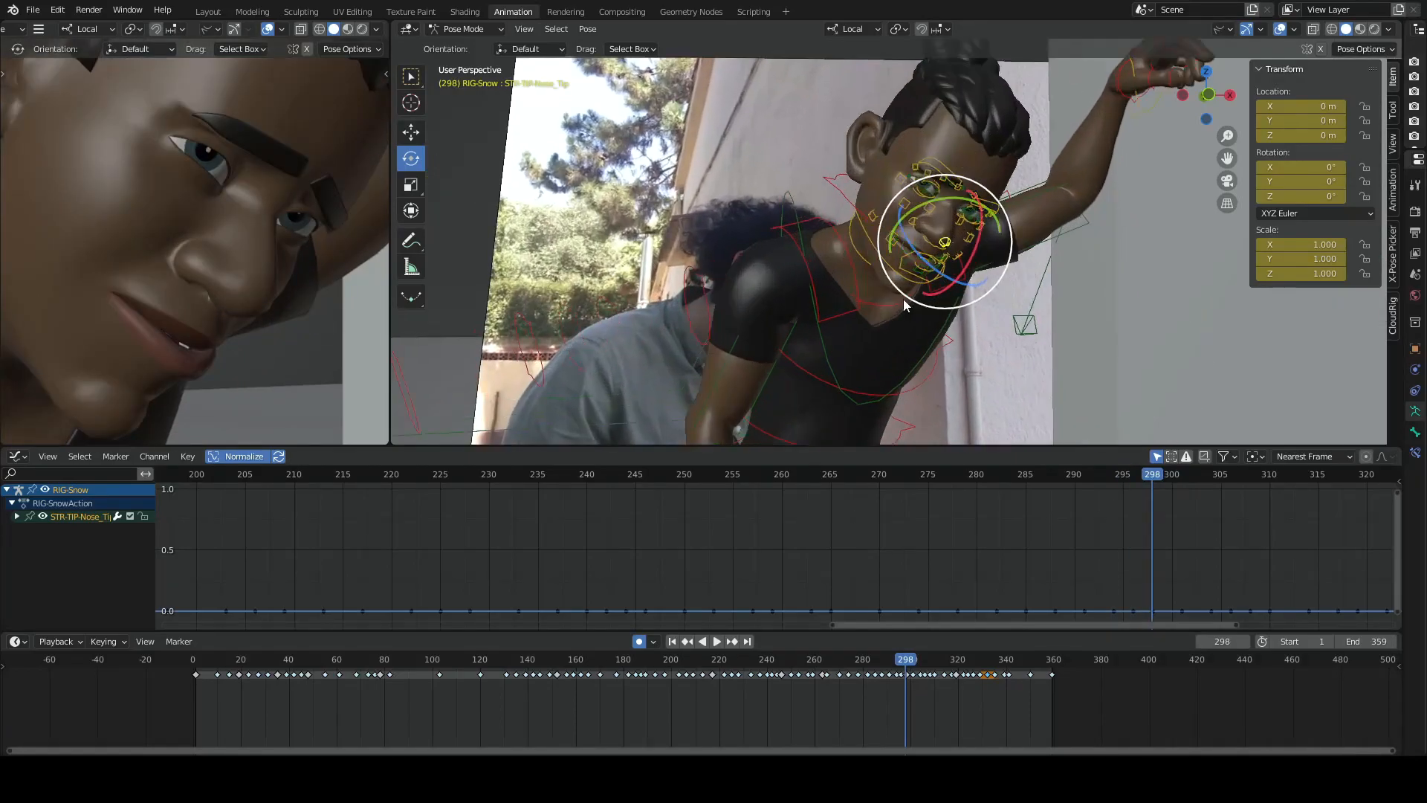
- Select the neck control and examine the pose at frame 298 from close up and from a full-body distance
{"action": "left_click", "coordinate": [870, 349]}
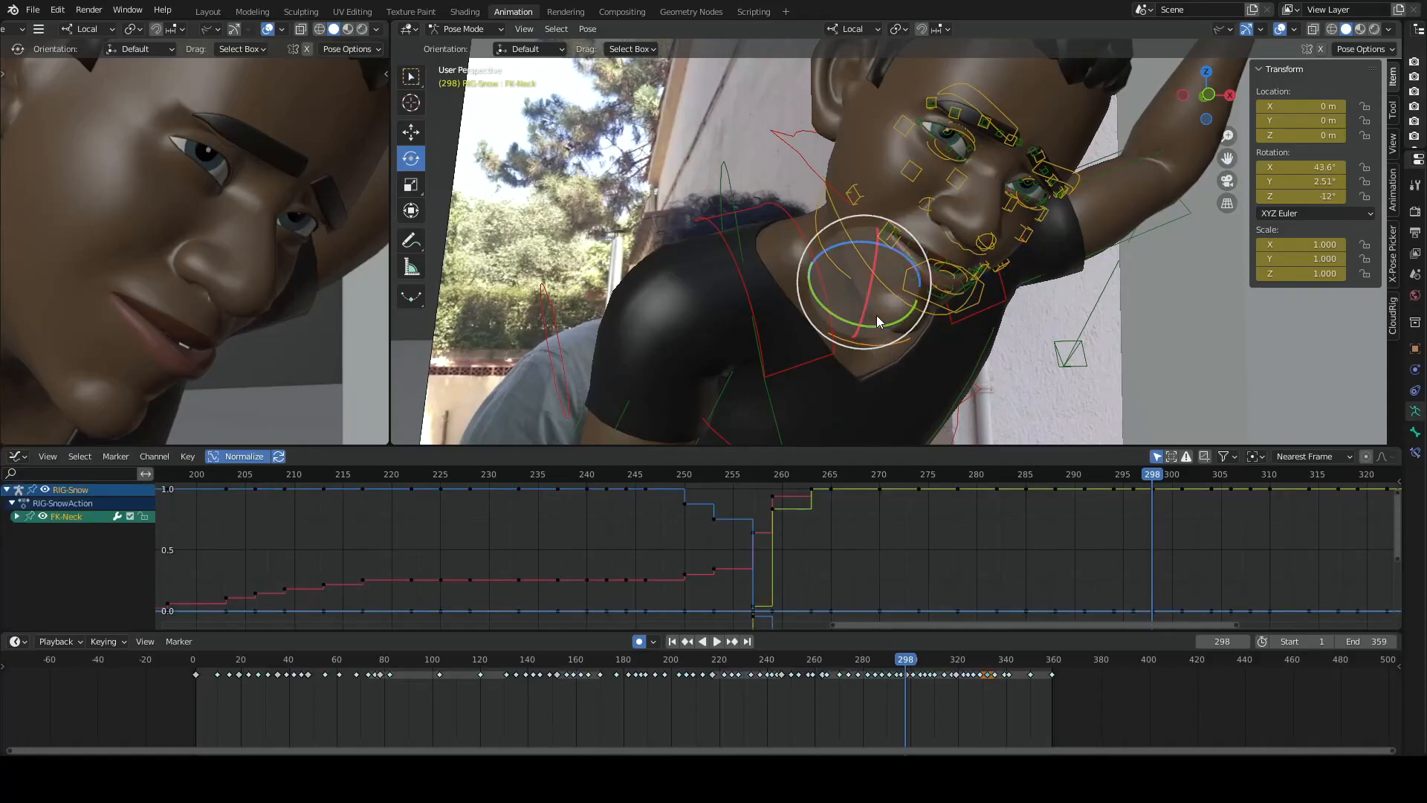
{"action": "middle_click_drag", "start_coordinate": [837, 363], "coordinate": [1017, 297]}
{"action": "scroll", "coordinate": [1106, 189], "scroll_direction": "down", "scroll_amount": 8}
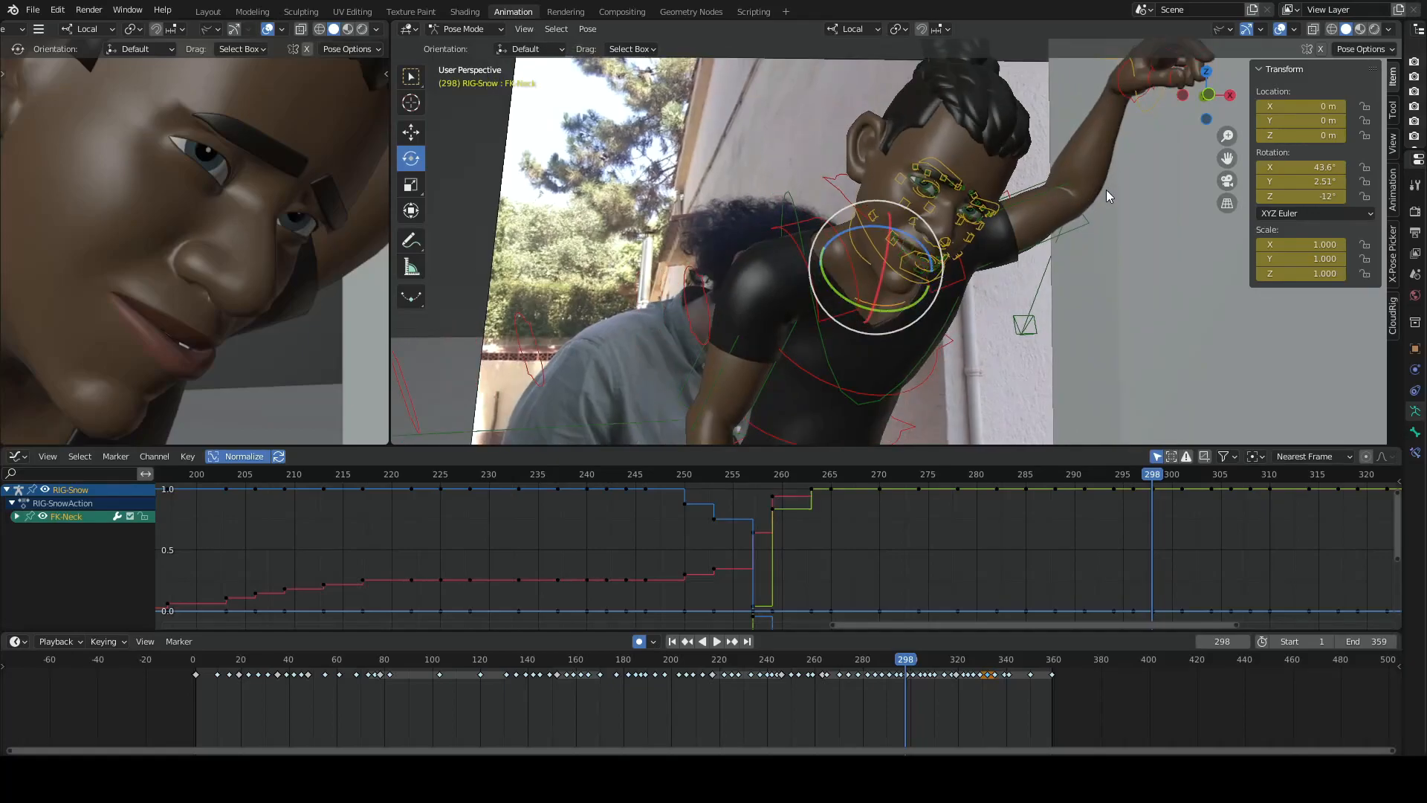
{"action": "scroll", "coordinate": [1060, 235], "scroll_direction": "down", "scroll_amount": 3}
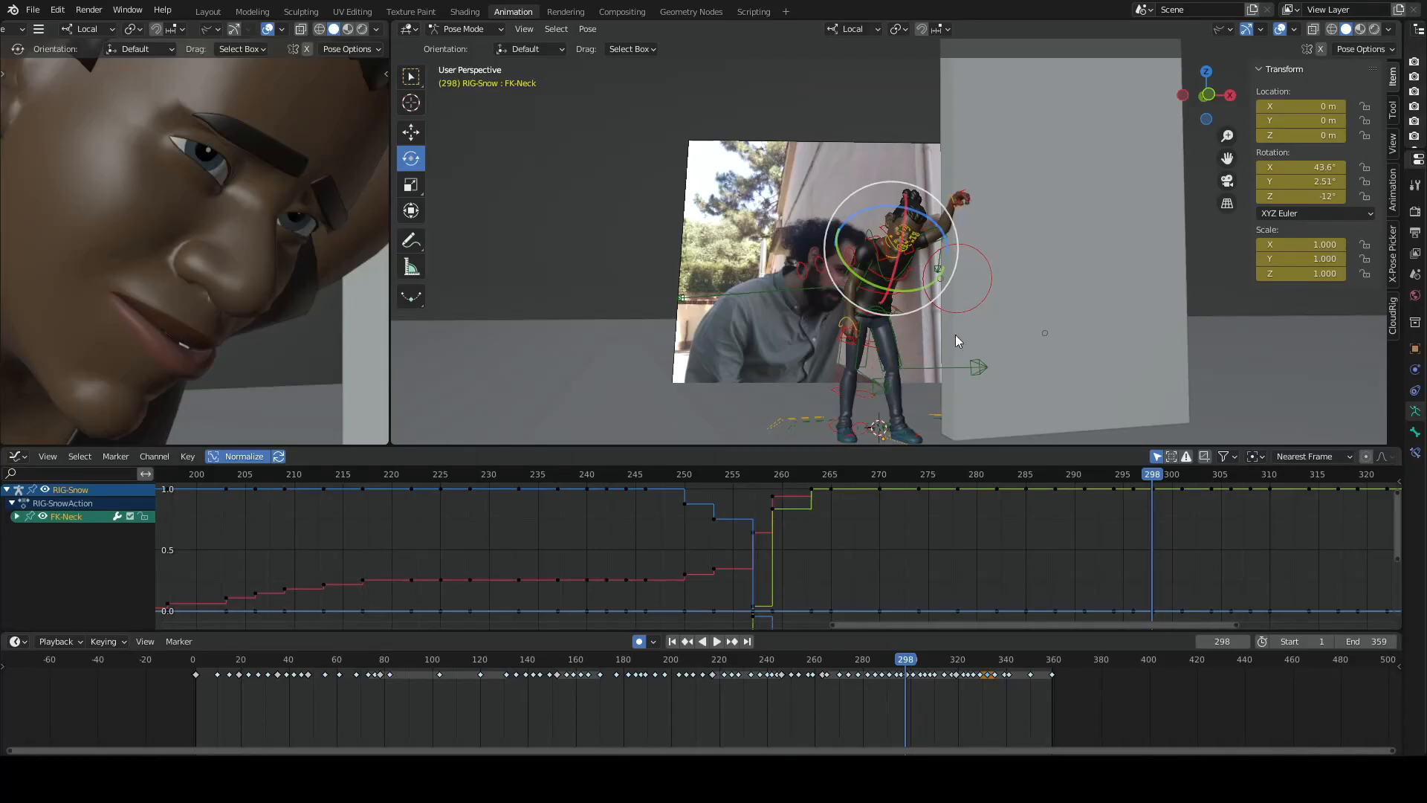
{"action": "scroll", "coordinate": [983, 301], "scroll_direction": "up", "scroll_amount": 3}
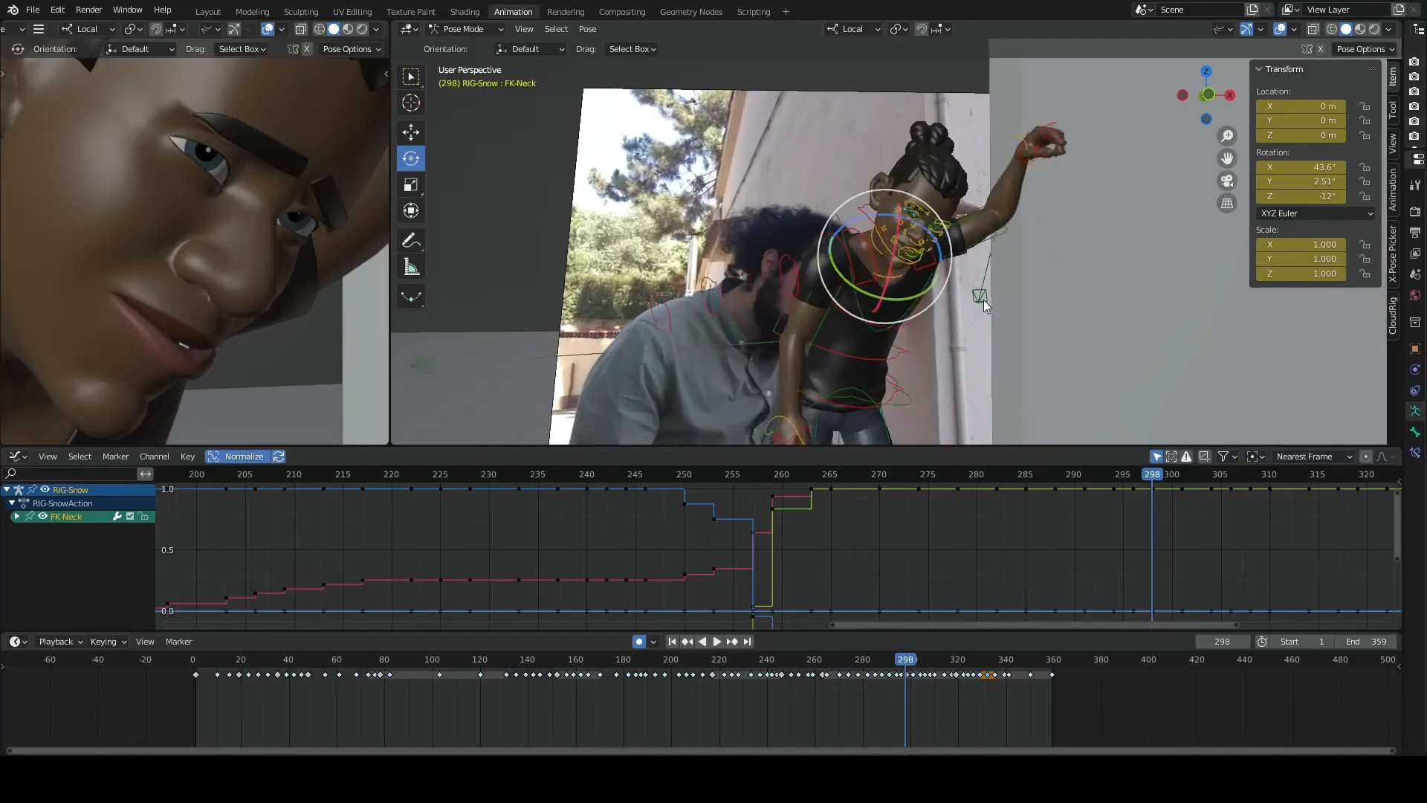
{"action": "scroll", "coordinate": [983, 300], "scroll_direction": "up", "scroll_amount": 4}
{"action": "scroll", "coordinate": [955, 294], "scroll_direction": "down", "scroll_amount": 3}
- Scrub the arm movement between frames 230 and 237, select the right wrist control and play on to frame 265
{"action": "left_click", "coordinate": [495, 477]}
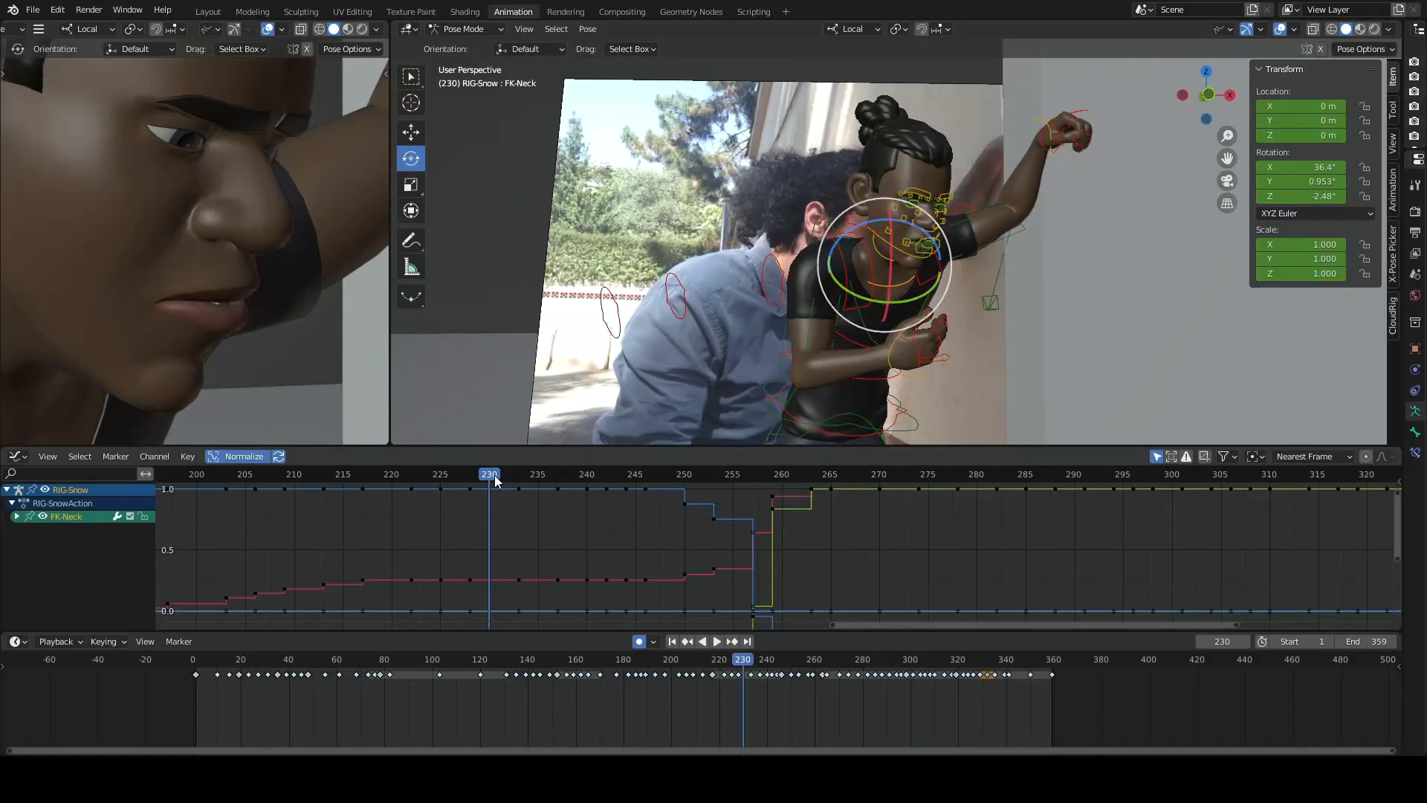
{"action": "scroll", "coordinate": [871, 343], "scroll_direction": "down", "scroll_amount": 1}
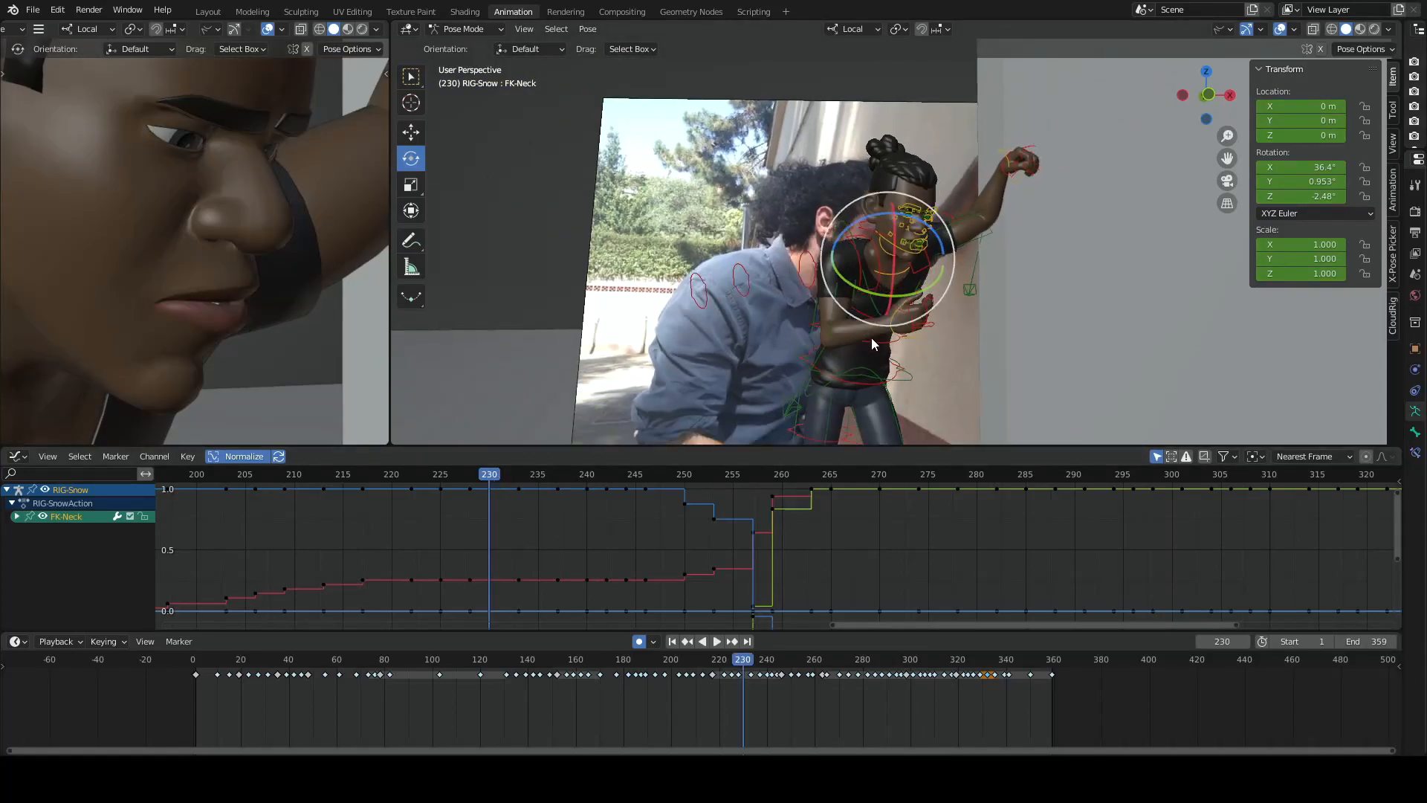
{"action": "left_click_drag", "start_coordinate": [434, 474], "coordinate": [562, 472]}
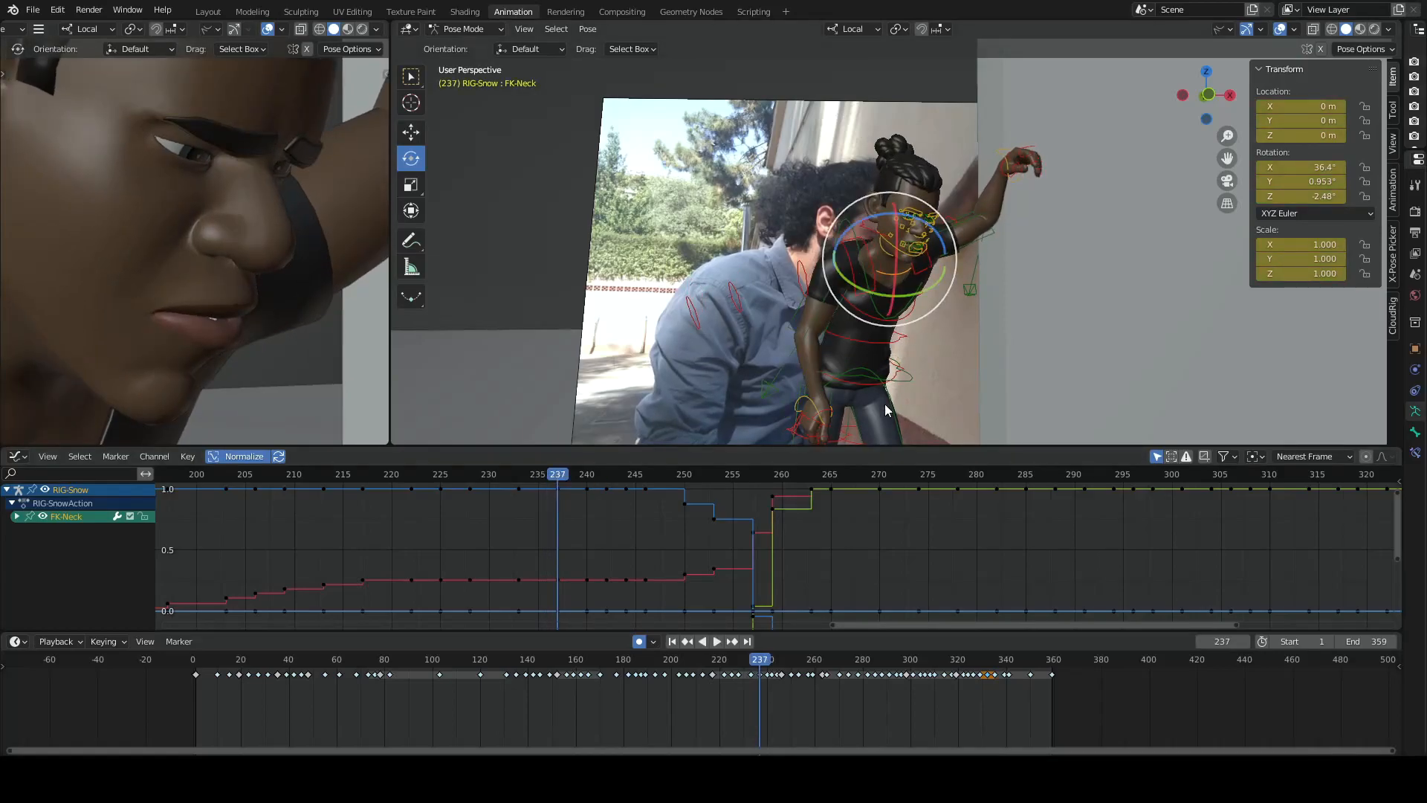
{"action": "left_click", "coordinate": [797, 403]}
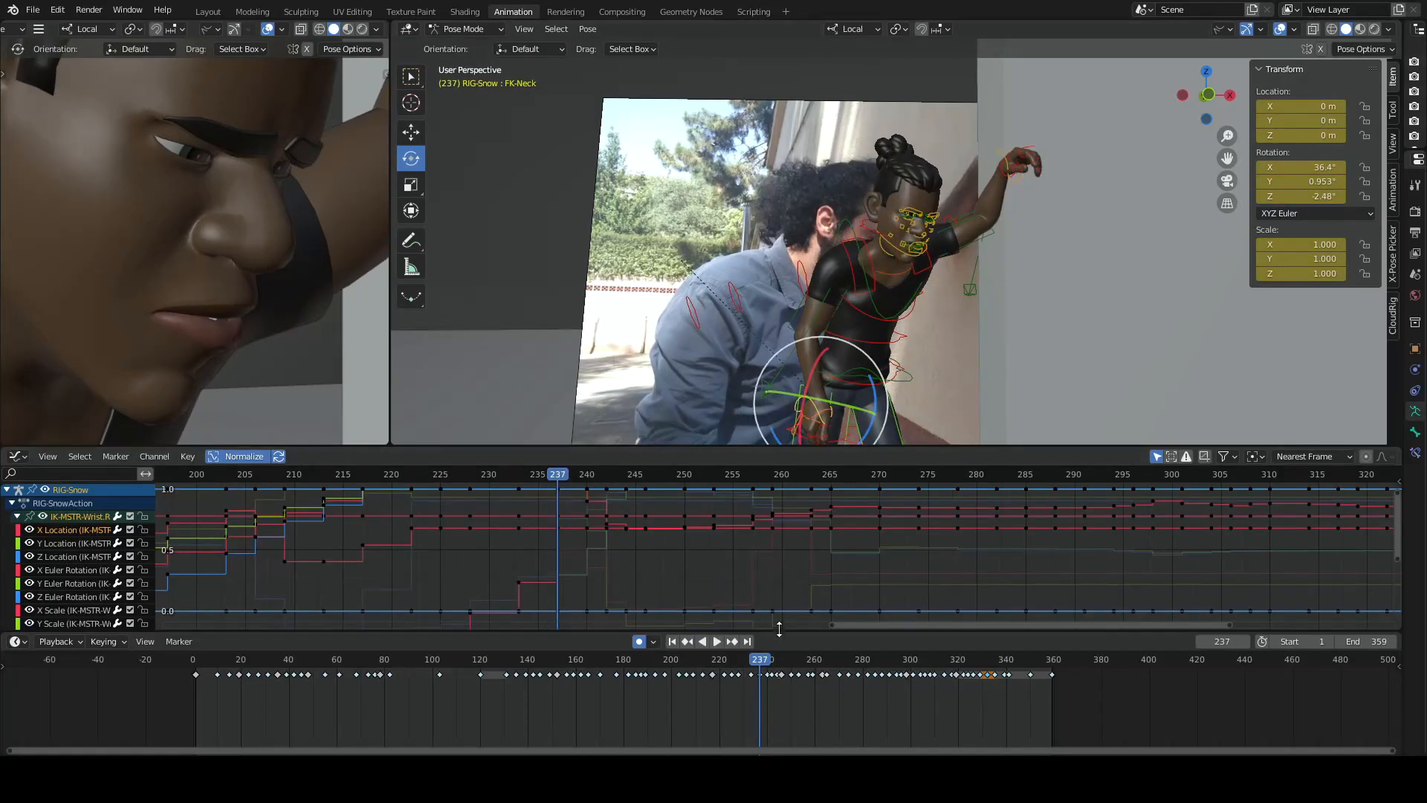
{"action": "key", "text": "space"}
{"action": "key", "text": "space"}
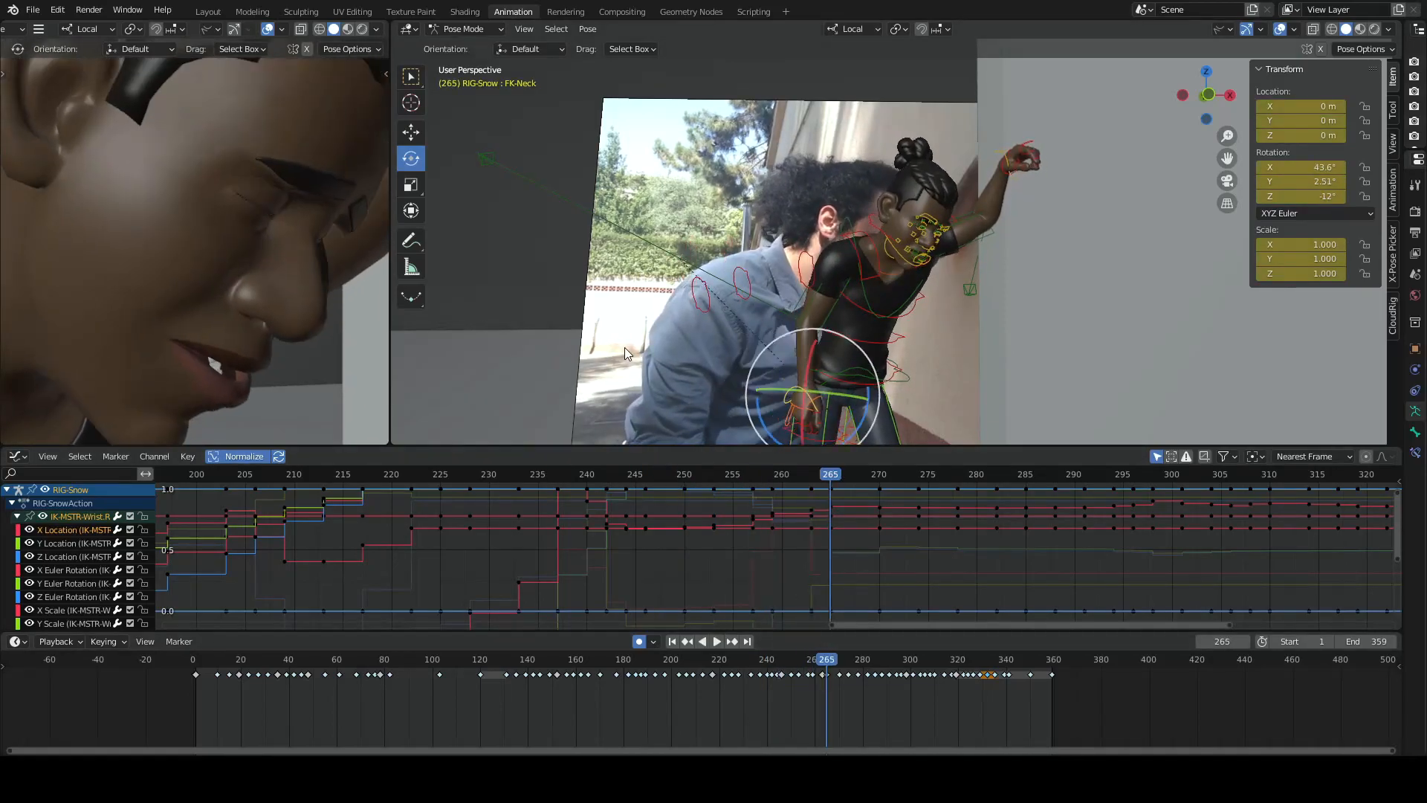
- Step through the key poses from frame 265 to 304, checking the body and head
{"action": "key", "text": "Down"}
{"action": "key", "text": "Up"}
{"action": "key", "text": "Up"}
{"action": "key", "text": "Up"}
{"action": "key", "text": "Up"}
{"action": "key", "text": "Up"}
{"action": "key", "text": "Up"}
{"action": "key", "text": "Up"}
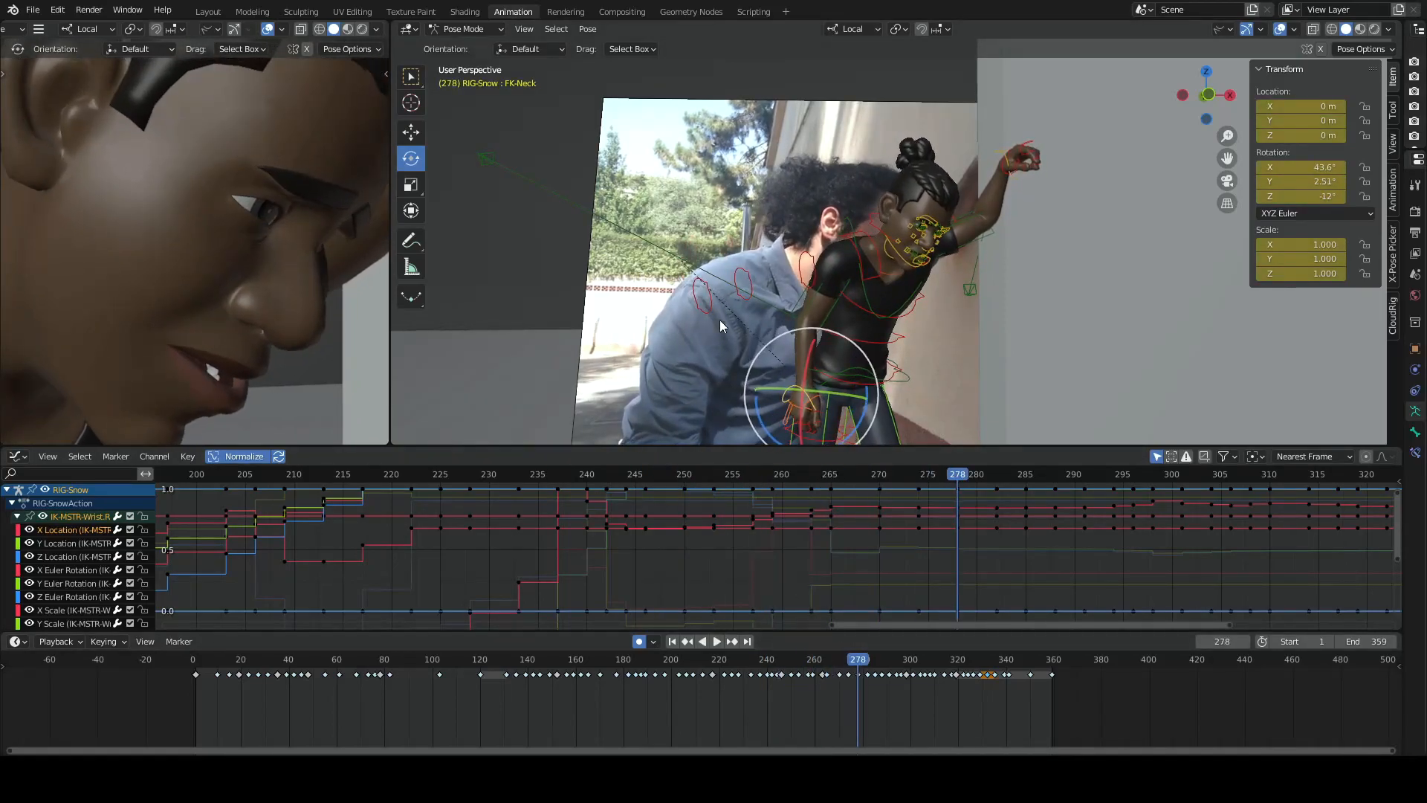
{"action": "key", "text": "Up"}
{"action": "key", "text": "Up"}
{"action": "key", "text": "Up"}
{"action": "key", "text": "Up"}
{"action": "key", "text": "Up"}
{"action": "key", "text": "Up"}
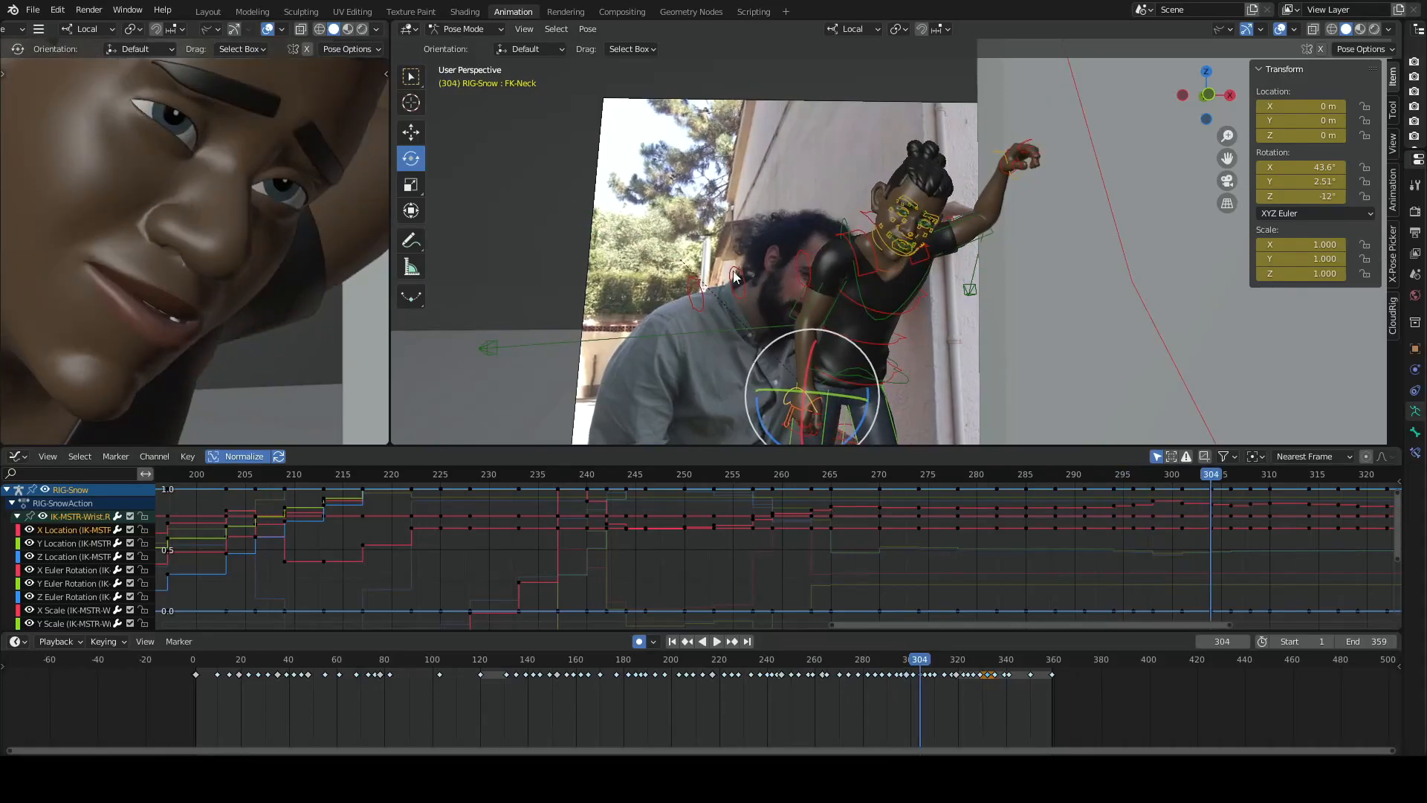
- Compare the key poses at frames 310 and 314 with the head and shoulders framed in the camera view
{"action": "scroll", "coordinate": [305, 290], "scroll_direction": "down", "scroll_amount": 1}
{"action": "scroll", "coordinate": [302, 285], "scroll_direction": "down", "scroll_amount": 1}
{"action": "key", "text": "Up"}
{"action": "key", "text": "Up"}
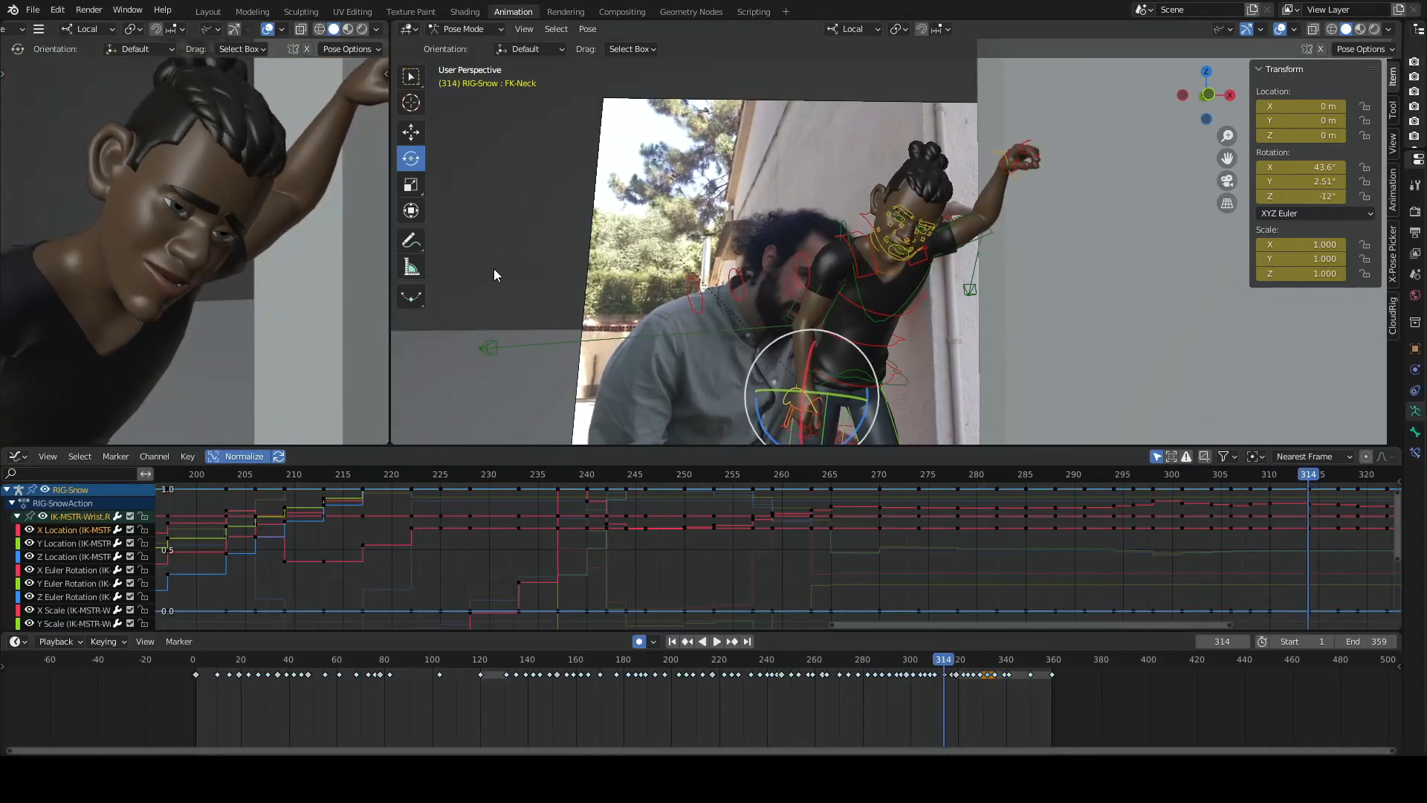
{"action": "key", "text": "Down"}
{"action": "key", "text": "Down"}
{"action": "key", "text": "Up"}
{"action": "key", "text": "Up"}
{"action": "key", "text": "Up"}
{"action": "key", "text": "Up"}
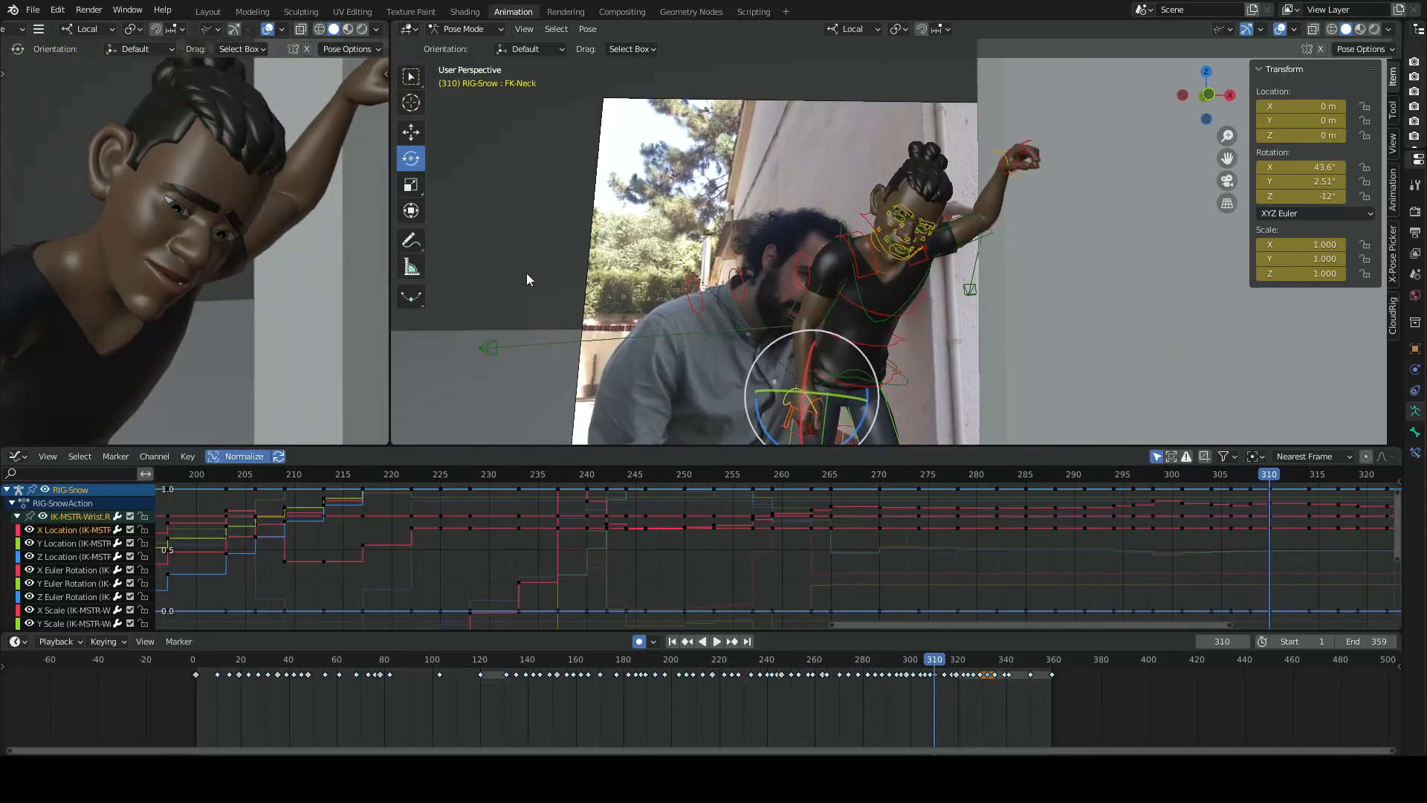
{"action": "key", "text": "Down"}
{"action": "key", "text": "Down"}
{"action": "key", "text": "Down"}
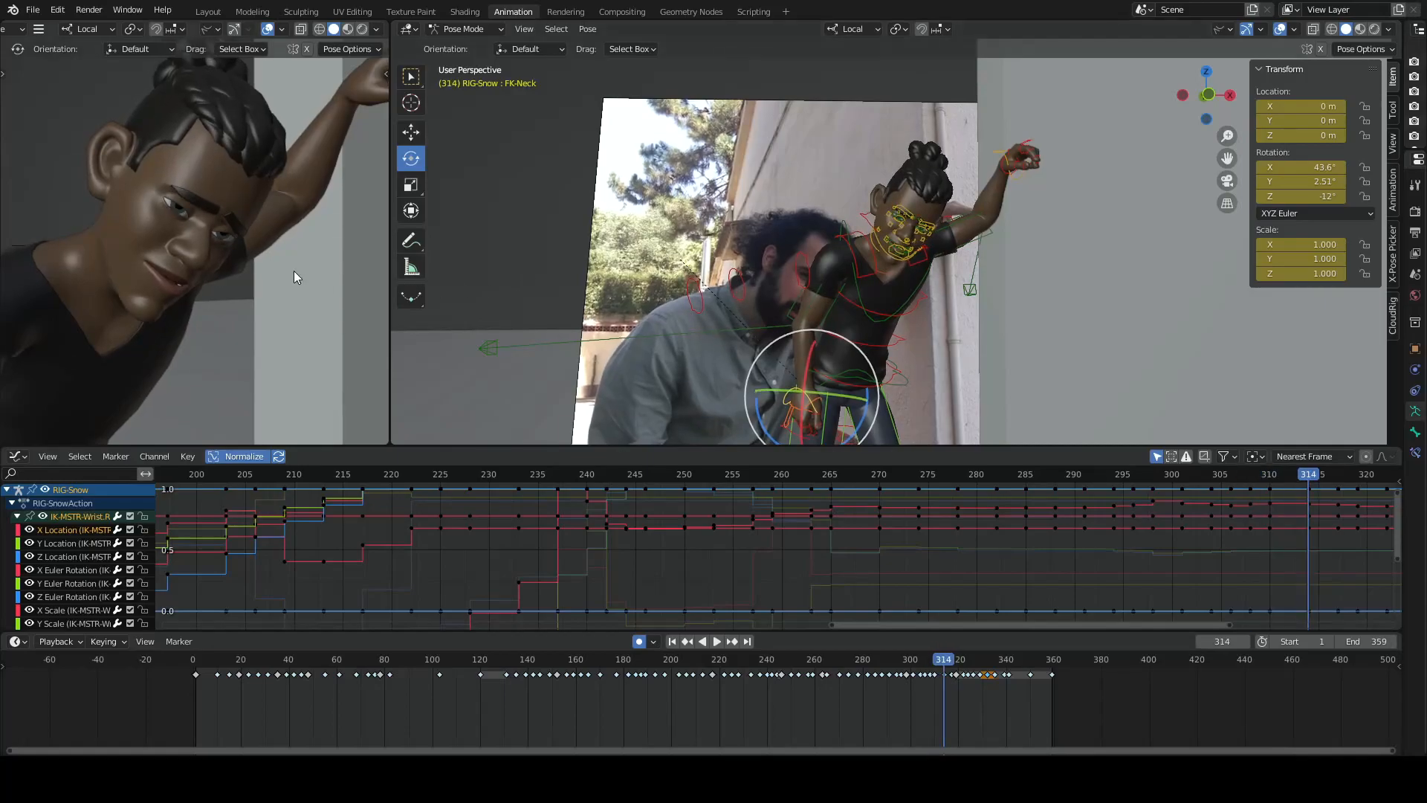
- Step through the remaining key poses from frame 314 to 341, checking the head and facial expression
{"action": "key", "text": "Up"}
{"action": "key", "text": "Up"}
{"action": "key", "text": "Up"}
{"action": "key", "text": "Up"}
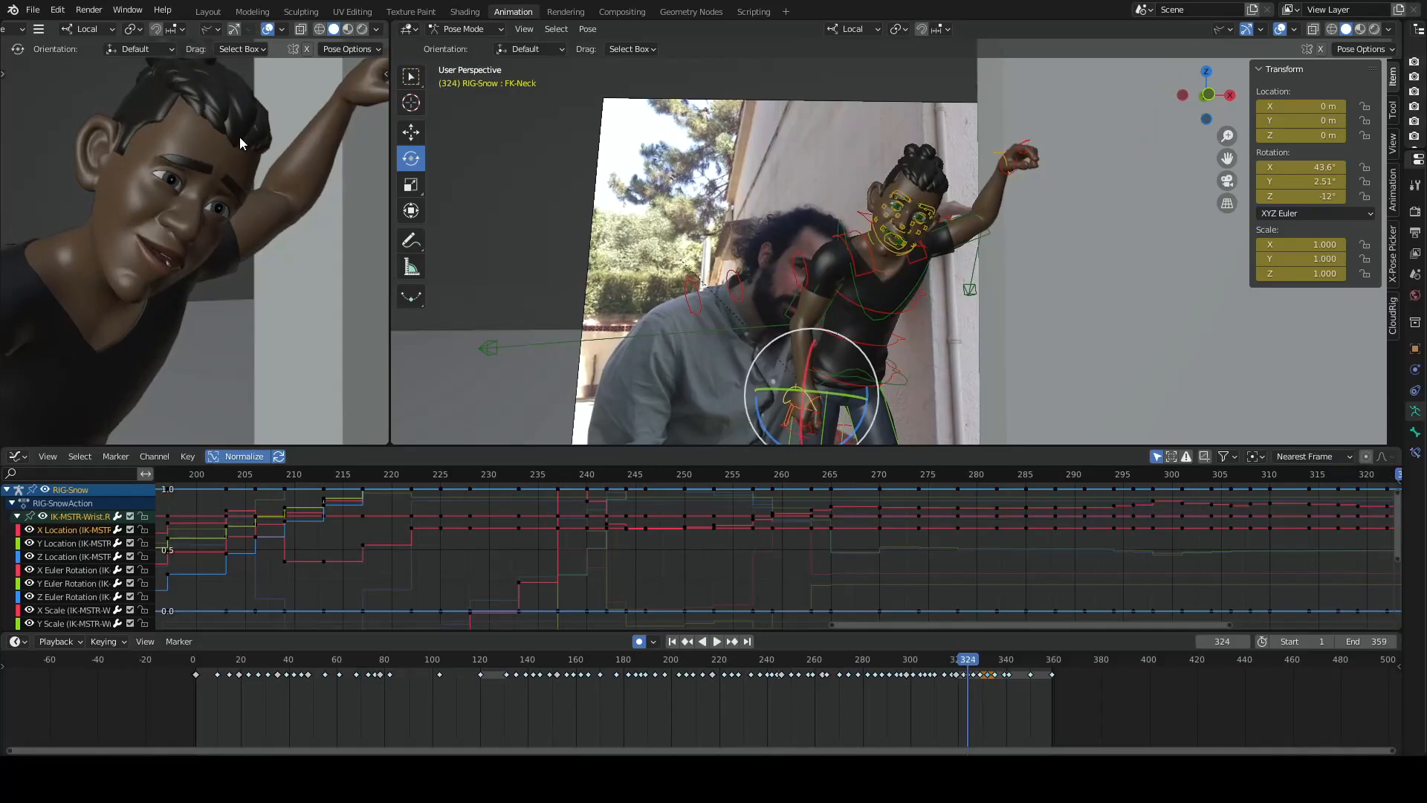
{"action": "key", "text": "Up"}
{"action": "key", "text": "Up"}
{"action": "key", "text": "Up"}
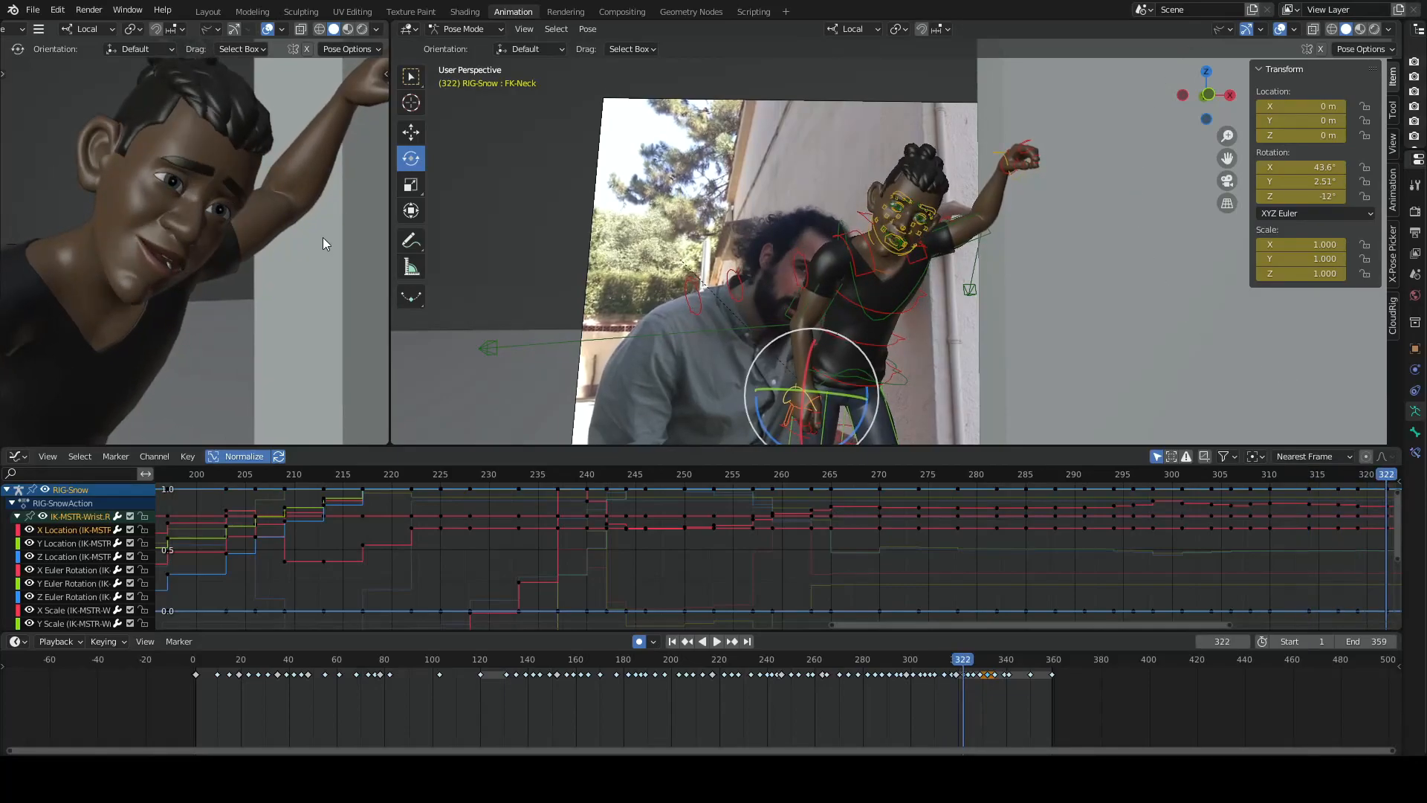
{"action": "key", "text": "Up"}
{"action": "key", "text": "Up"}
{"action": "key", "text": "Up"}
{"action": "key", "text": "Up"}
{"action": "key", "text": "Up"}
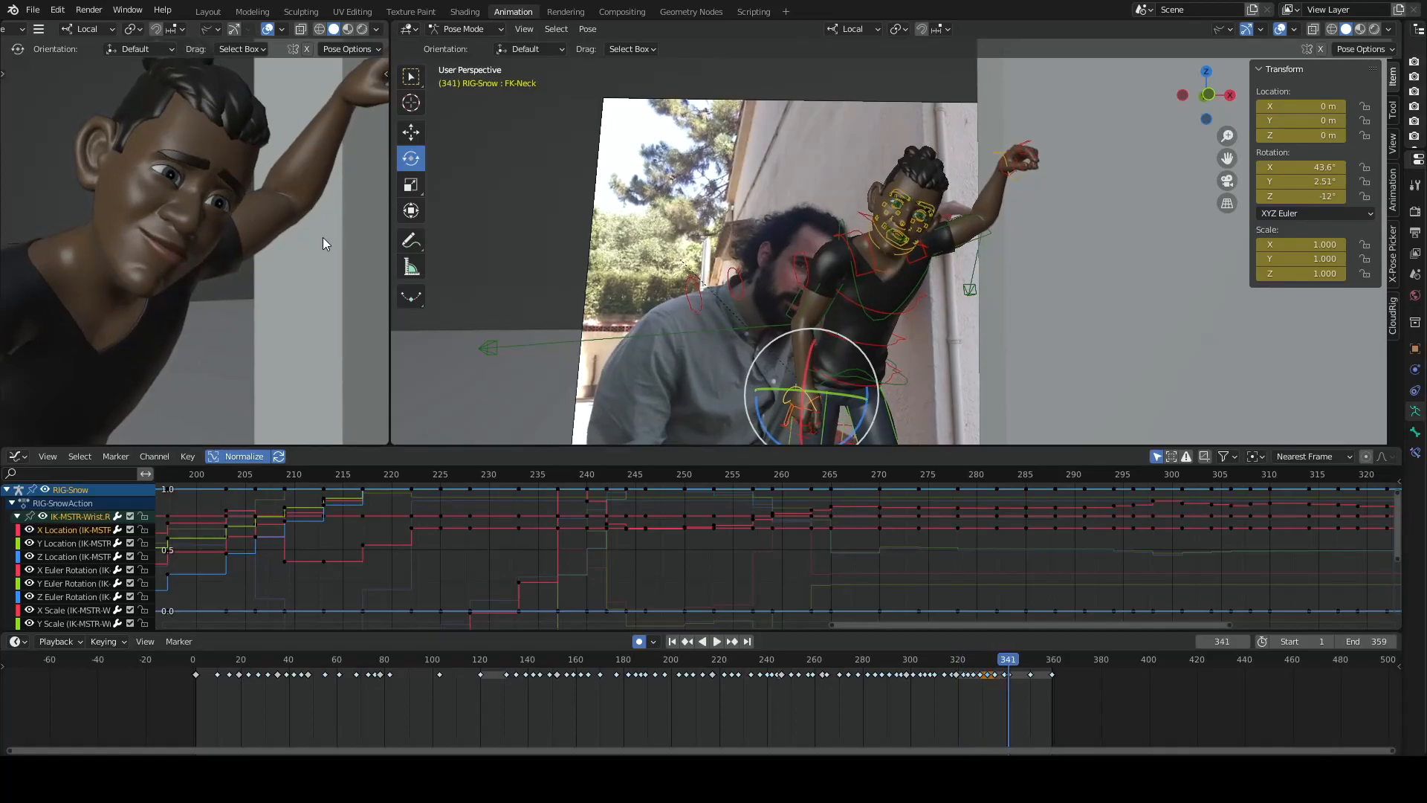
- Play the end of the shot up to frame 350 with the reference video beside the character
{"action": "middle_click_drag", "start_coordinate": [476, 235], "coordinate": [666, 301]}
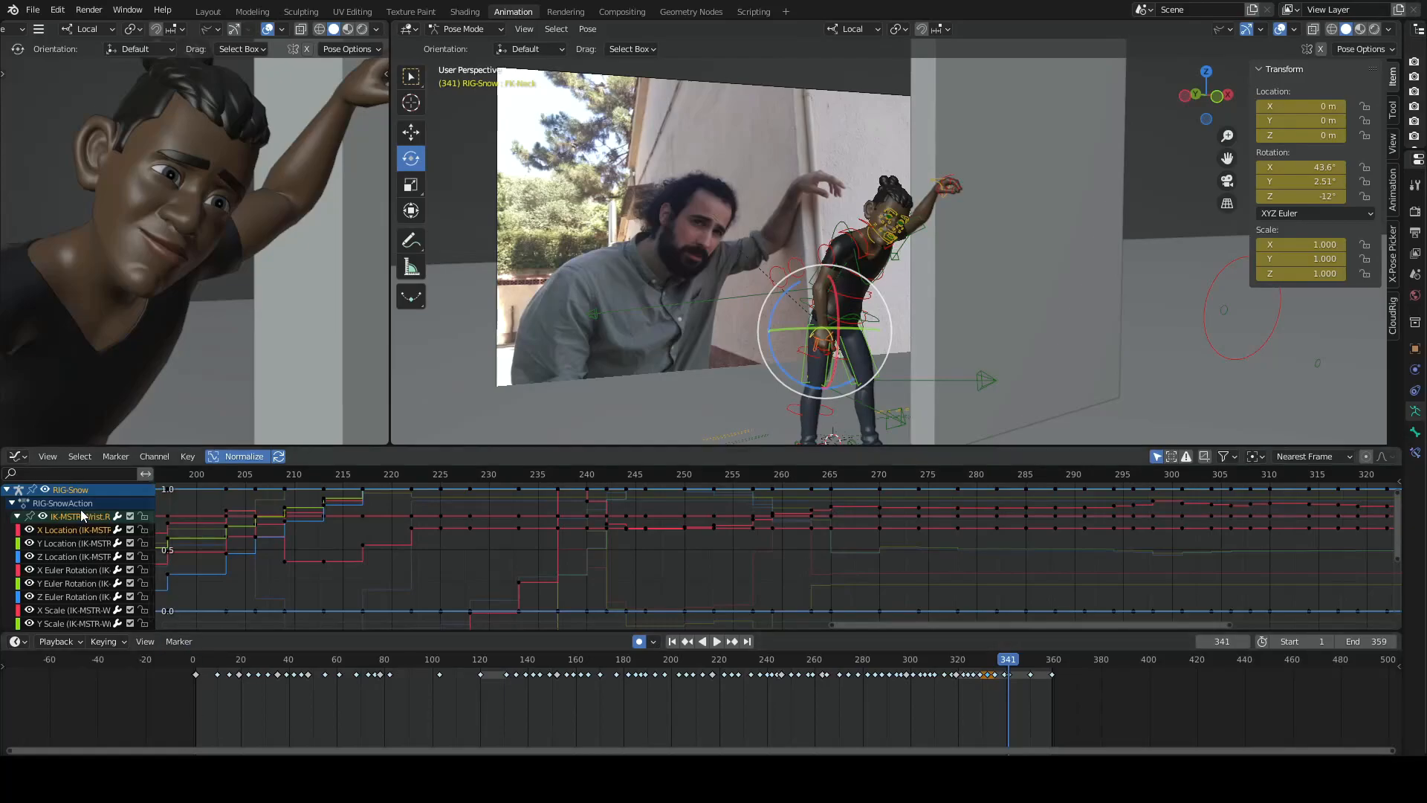
{"action": "left_click", "coordinate": [972, 660]}
{"action": "key", "text": "space"}
{"action": "key", "text": "space"}
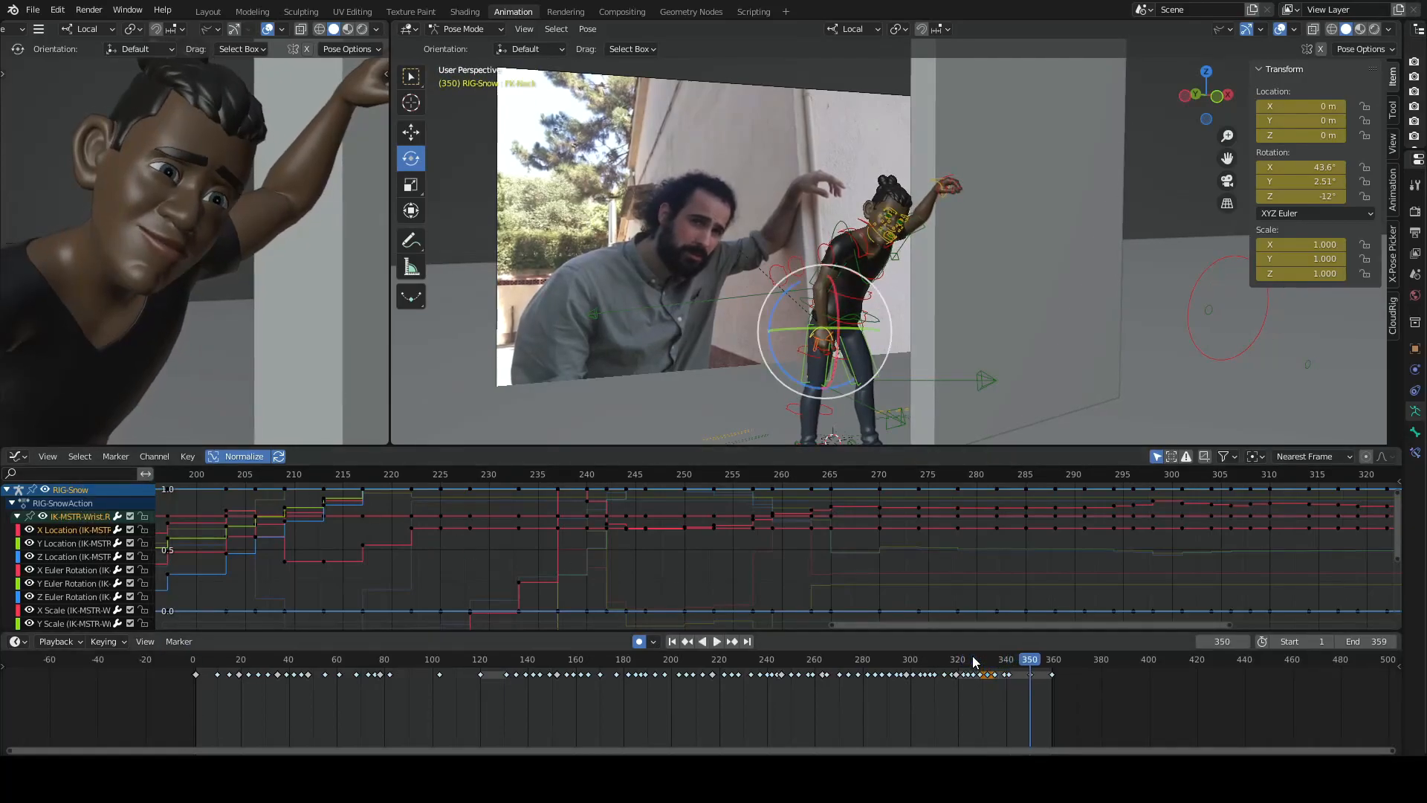
- Rewind to an earlier part of the shot and play it with a close view of the face
{"action": "scroll", "coordinate": [974, 662], "scroll_direction": "down", "scroll_amount": 2}
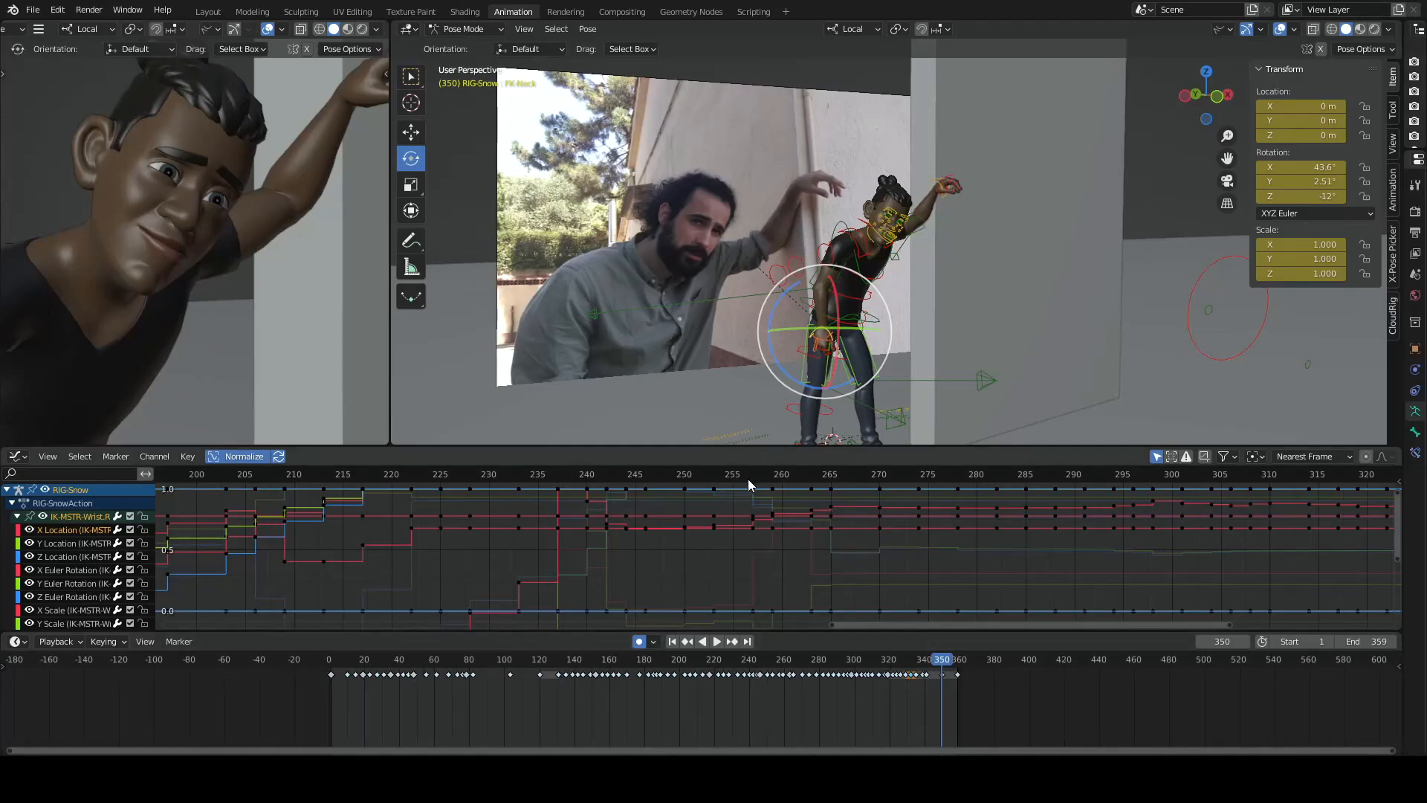
{"action": "left_click", "coordinate": [716, 660]}
{"action": "scroll", "coordinate": [962, 319], "scroll_direction": "up", "scroll_amount": 3}
{"action": "middle_click_drag", "start_coordinate": [962, 319], "coordinate": [924, 249]}
{"action": "scroll", "coordinate": [925, 254], "scroll_direction": "up", "scroll_amount": 3}
{"action": "key", "text": "space"}
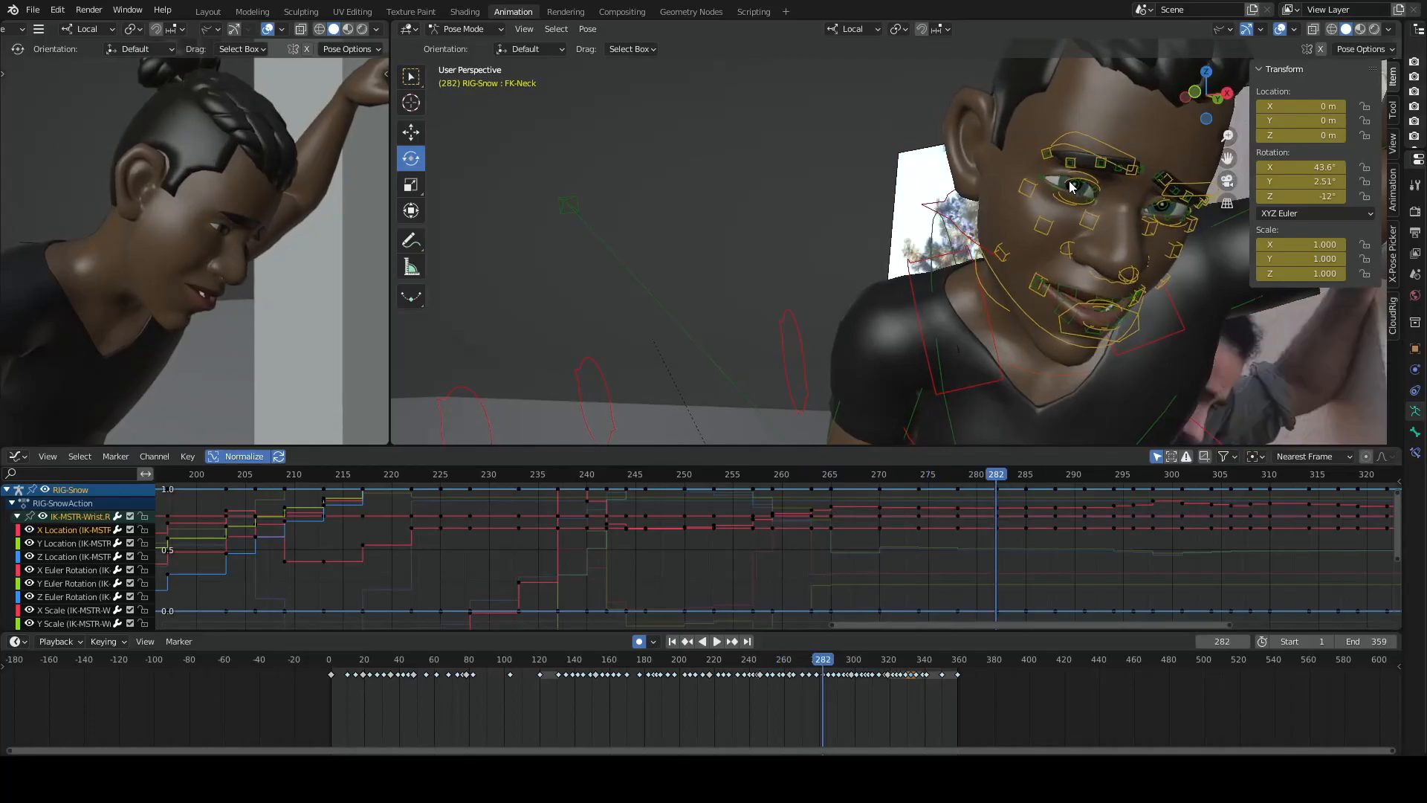
- Compare the neighbouring key poses between frames 282 and 291 back and forth, checking the eyes, brows and mouth
{"action": "key", "text": "Up"}
{"action": "key", "text": "Down"}
{"action": "key", "text": "Down"}
{"action": "key", "text": "Up"}
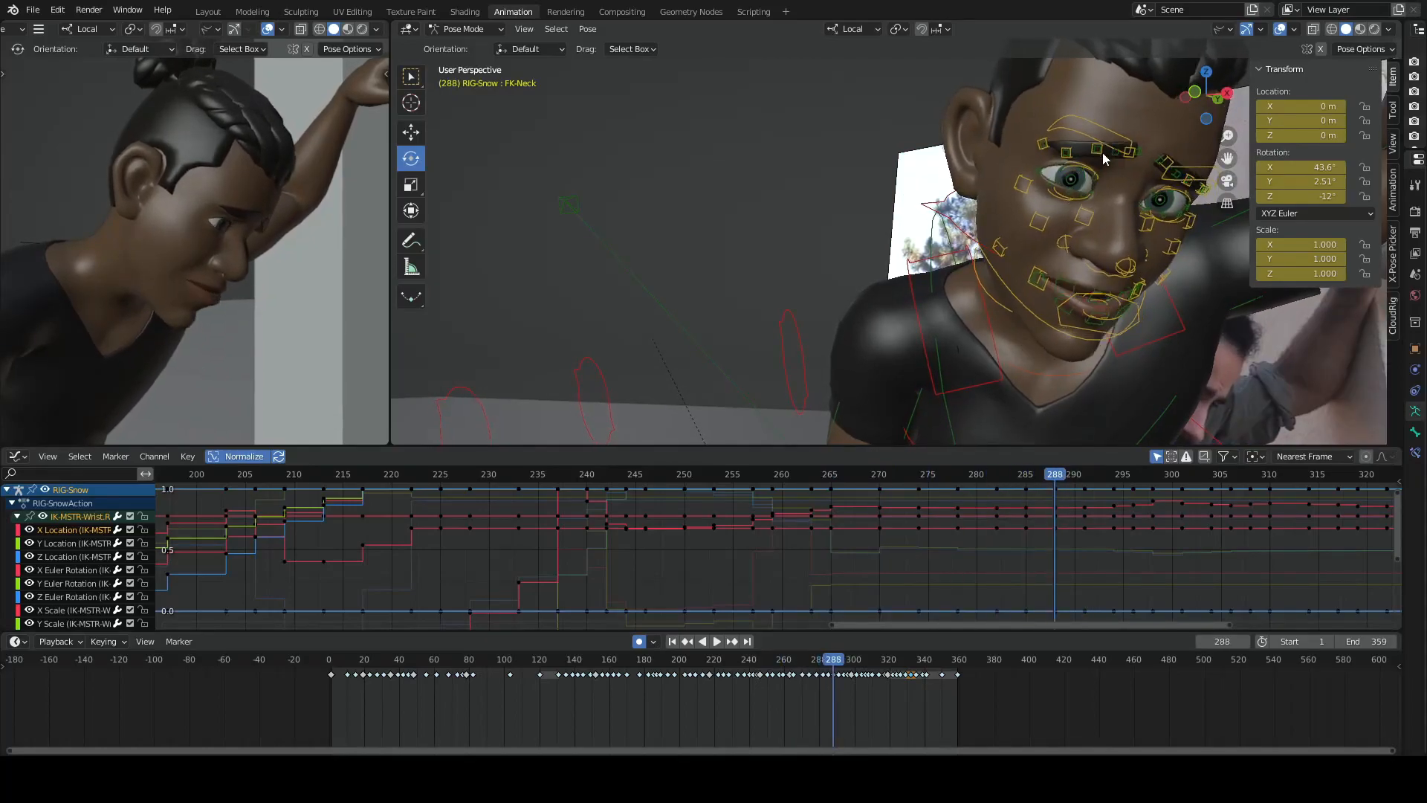
{"action": "key", "text": "Up"}
{"action": "key", "text": "Up"}
{"action": "key", "text": "Down"}
- Step forward through the key poses from frame 291 to 306, checking the head turn and facial expression
{"action": "key", "text": "Up"}
{"action": "key", "text": "Down"}
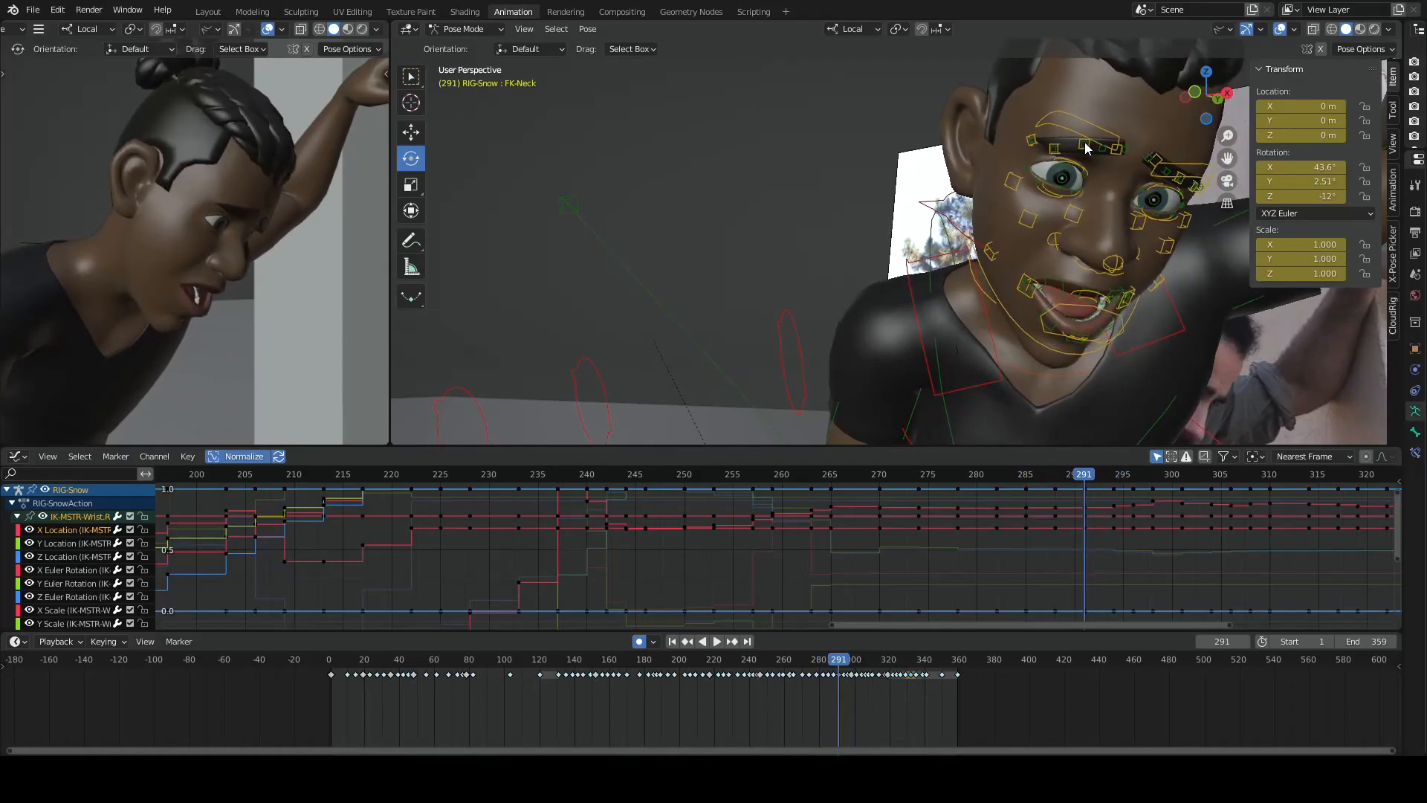
{"action": "key", "text": "Up"}
{"action": "key", "text": "Up"}
{"action": "key", "text": "Up"}
{"action": "key", "text": "Up"}
{"action": "key", "text": "Up"}
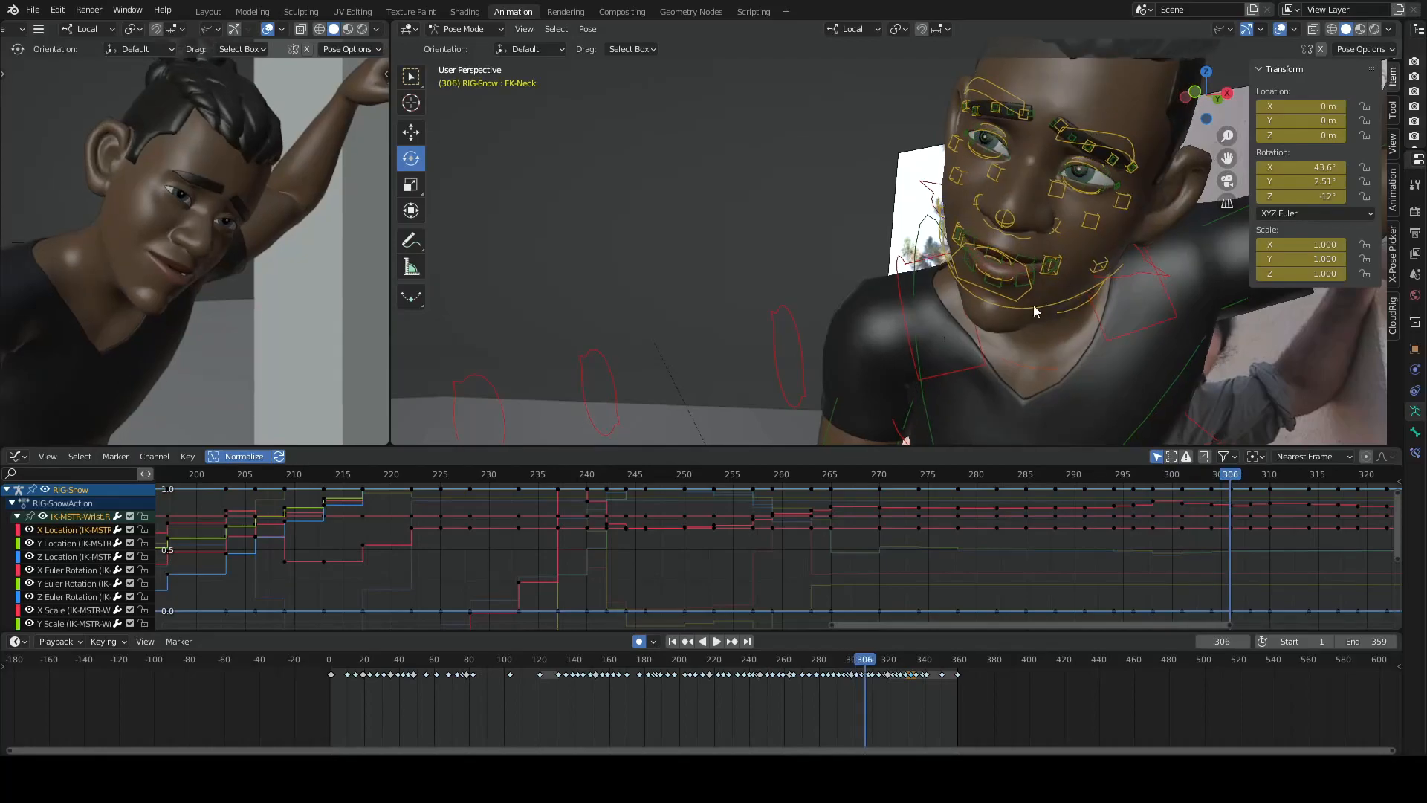
- Play the shot from around frame 20 to frame 353, reviewing the whole performance in both views
{"action": "left_click", "coordinate": [367, 666]}
{"action": "key", "text": "space"}
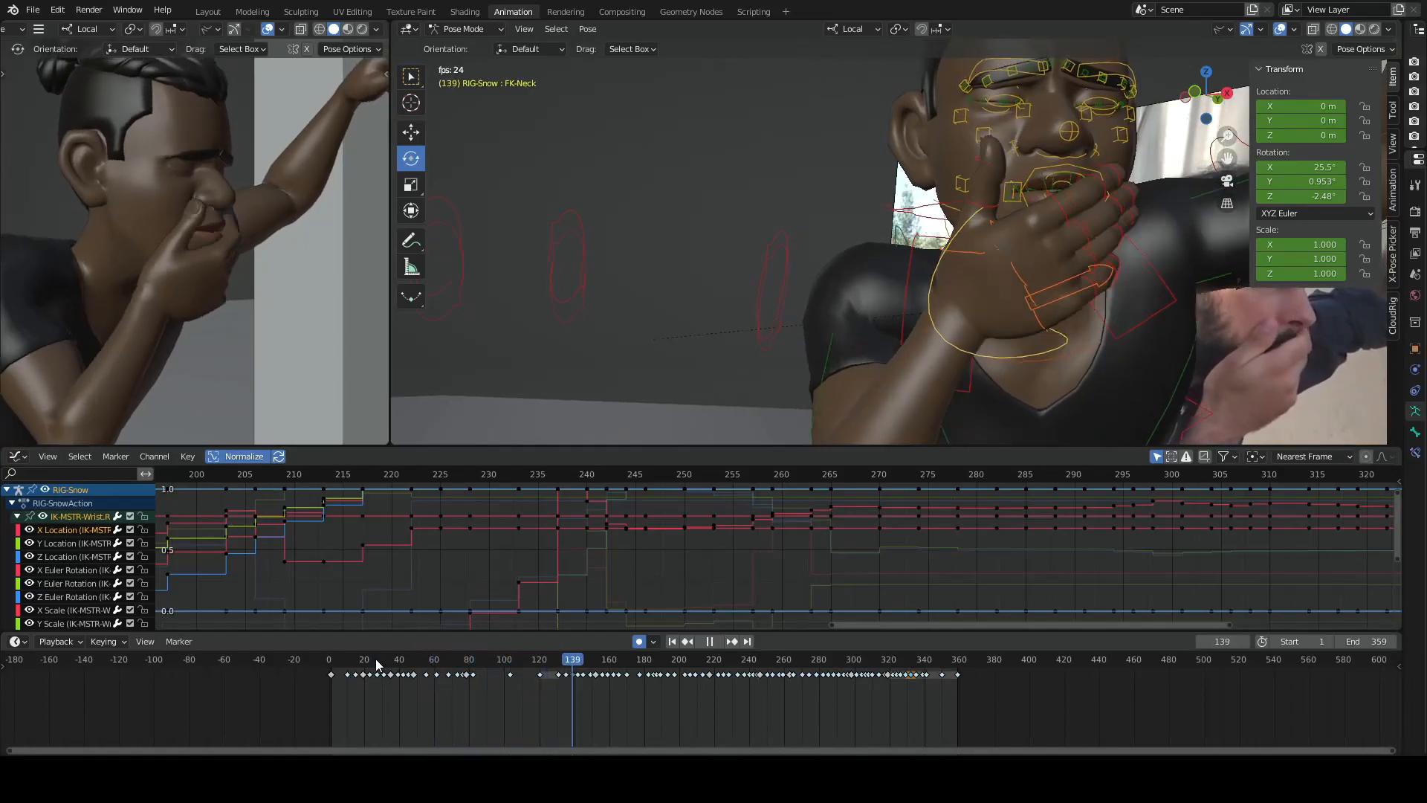
{"action": "scroll", "coordinate": [516, 487], "scroll_direction": "down", "scroll_amount": 1}
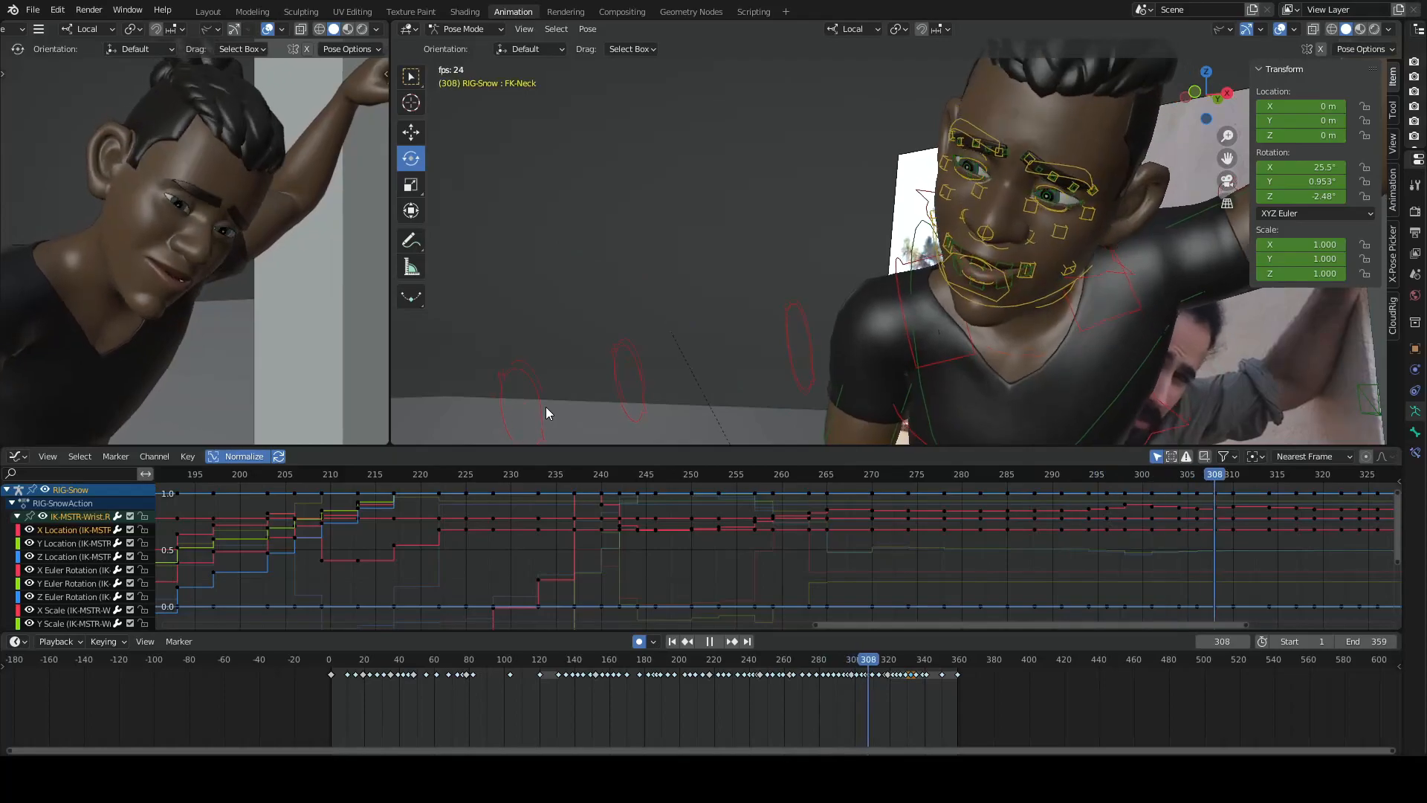
{"action": "key", "text": "space"}
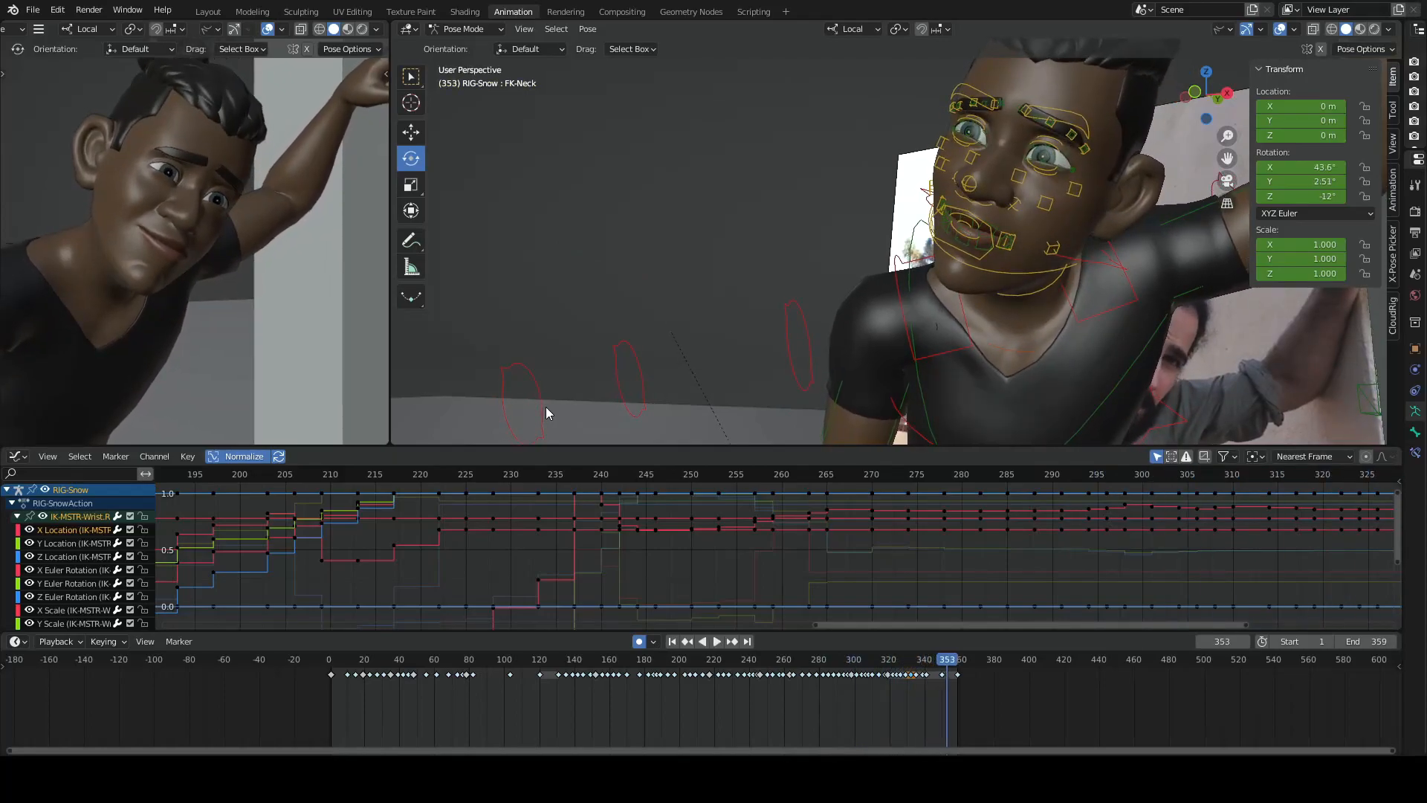